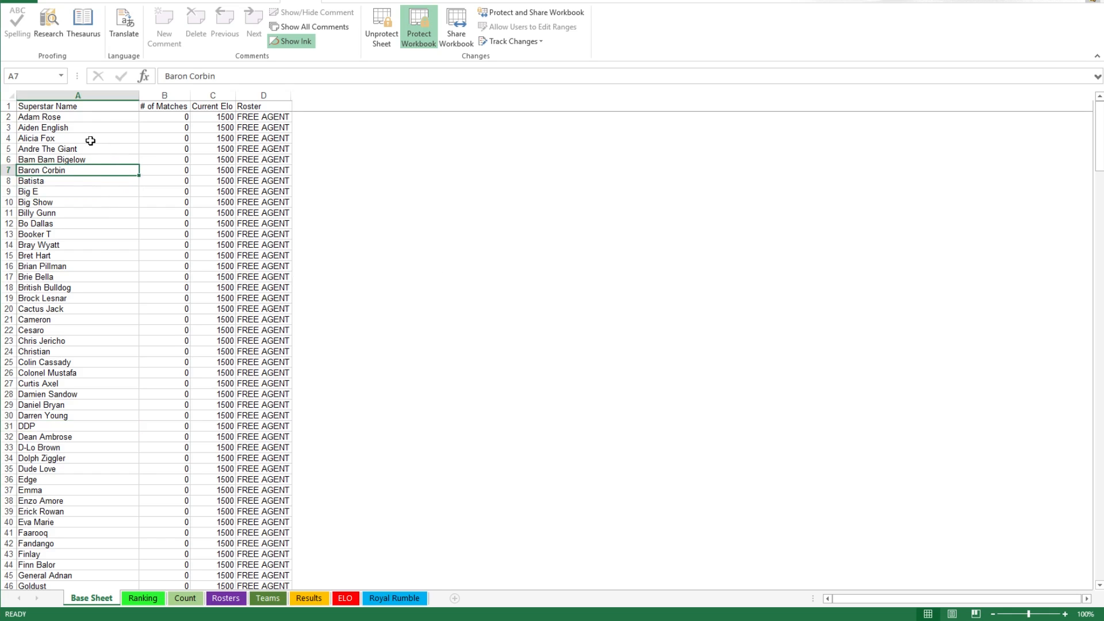
Step: Look through the superstar names listed in the Base Sheet
left_click(74, 117)
scroll(78, 228, "down", 4)
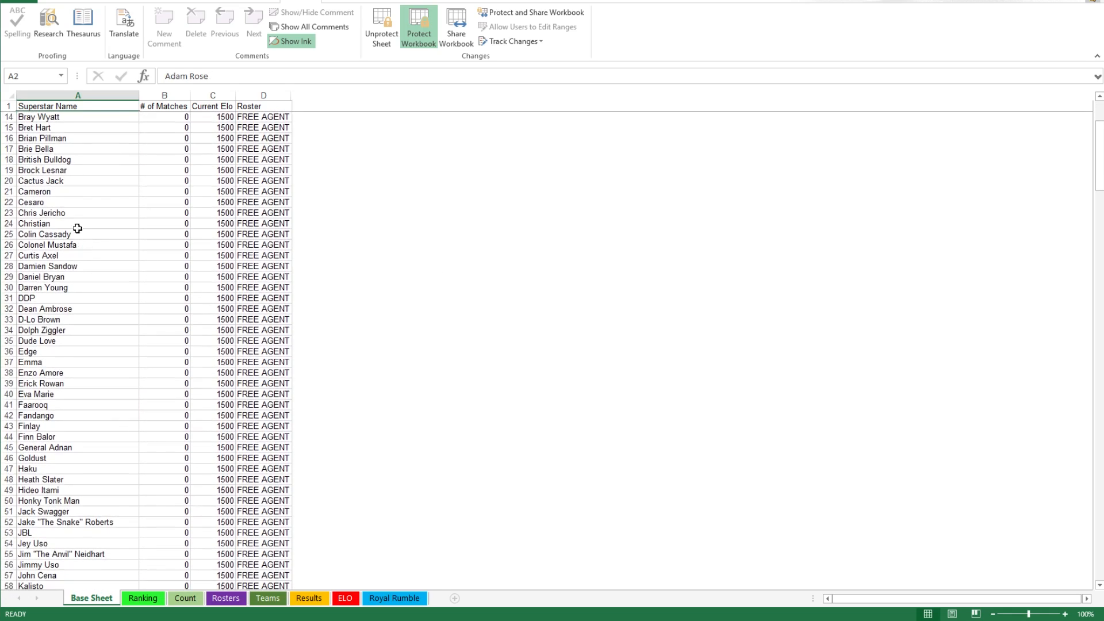
left_click(78, 229)
scroll(77, 233, "down", 5)
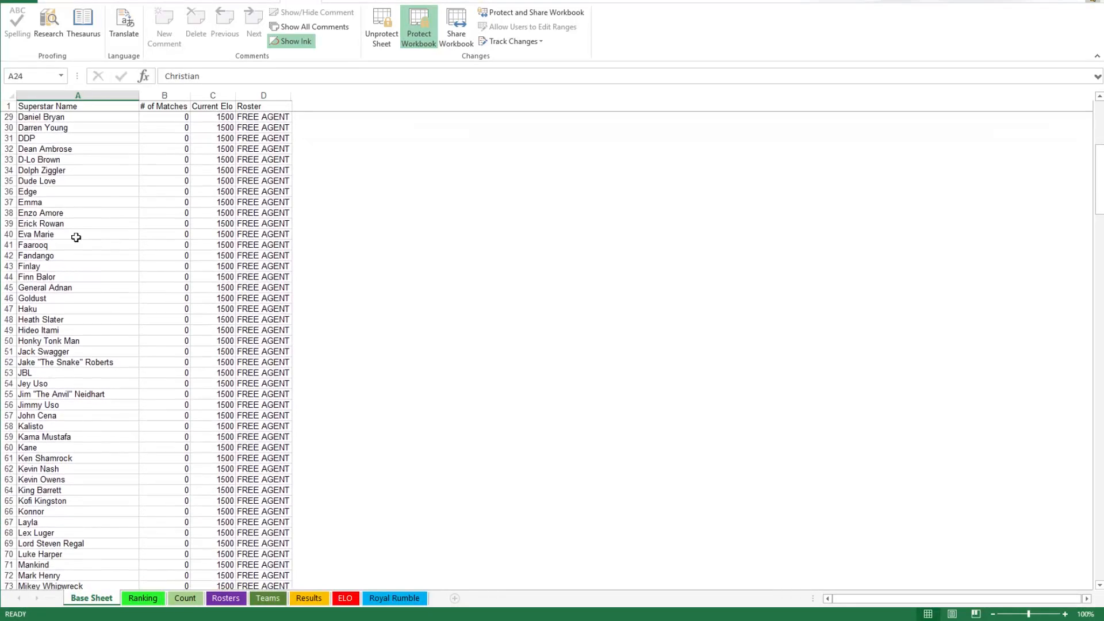
left_click(76, 237)
scroll(80, 244, "down", 2)
left_click(56, 246)
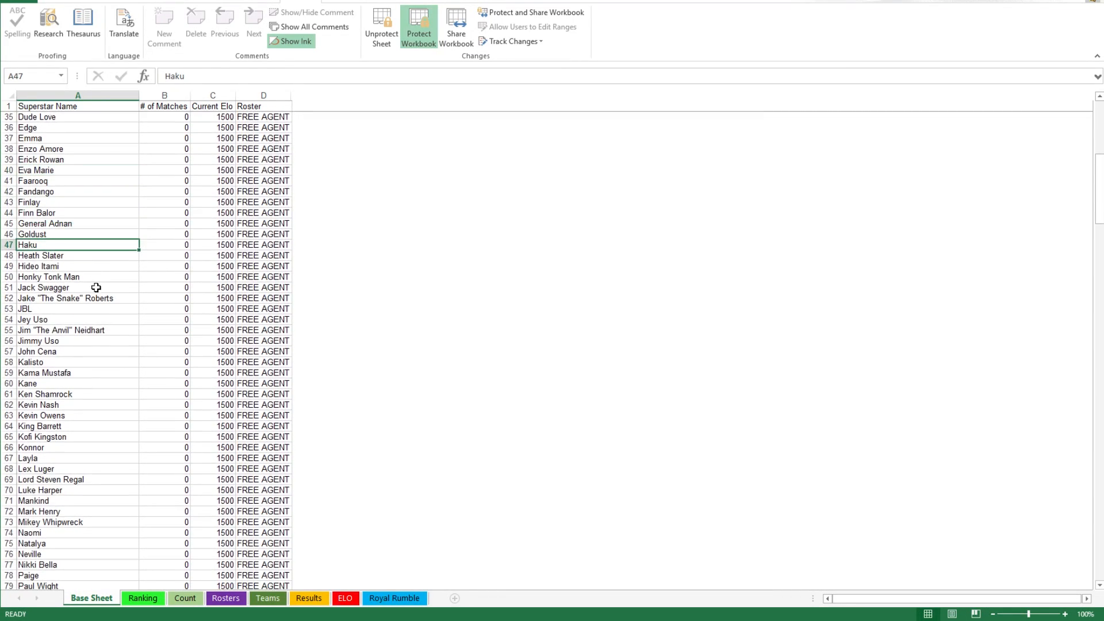
left_click(91, 299)
left_click(104, 351)
left_click(103, 309)
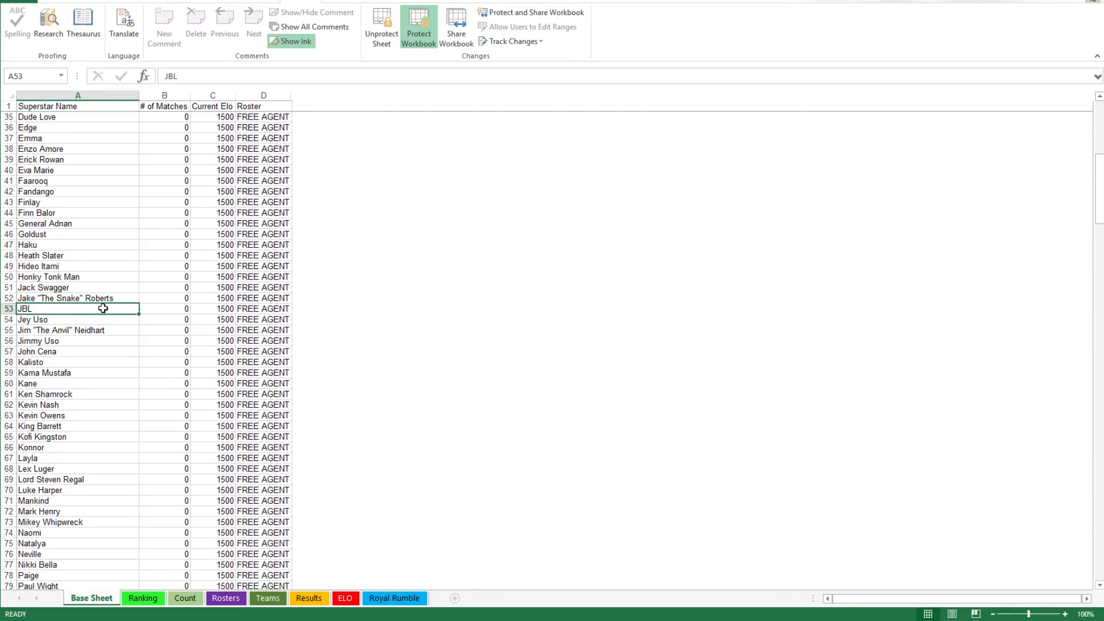
left_click(71, 330)
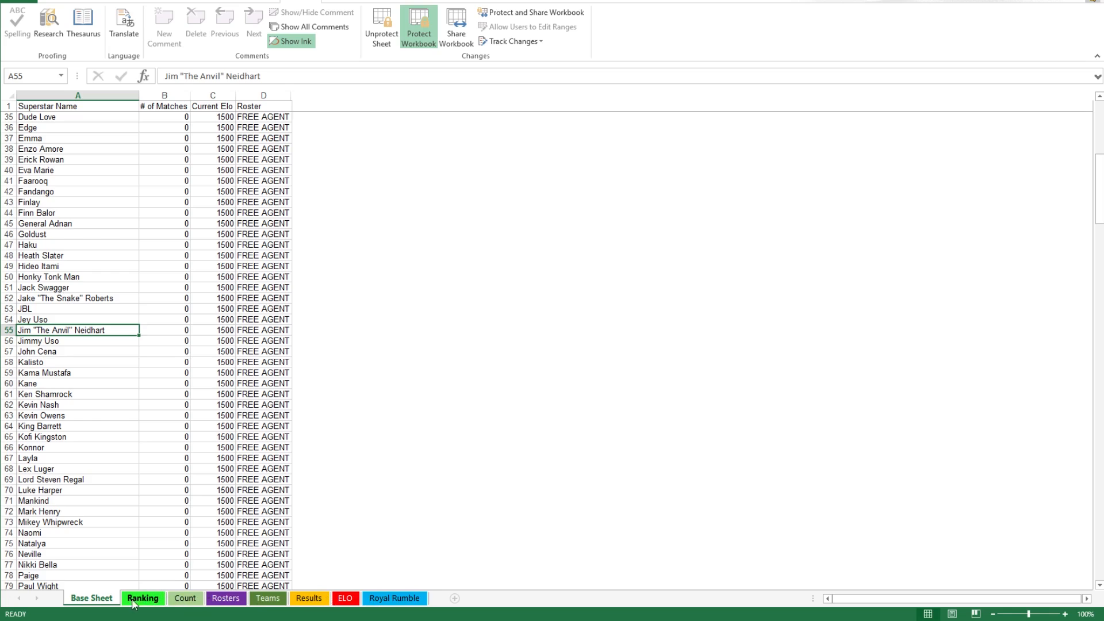
left_click(52, 438)
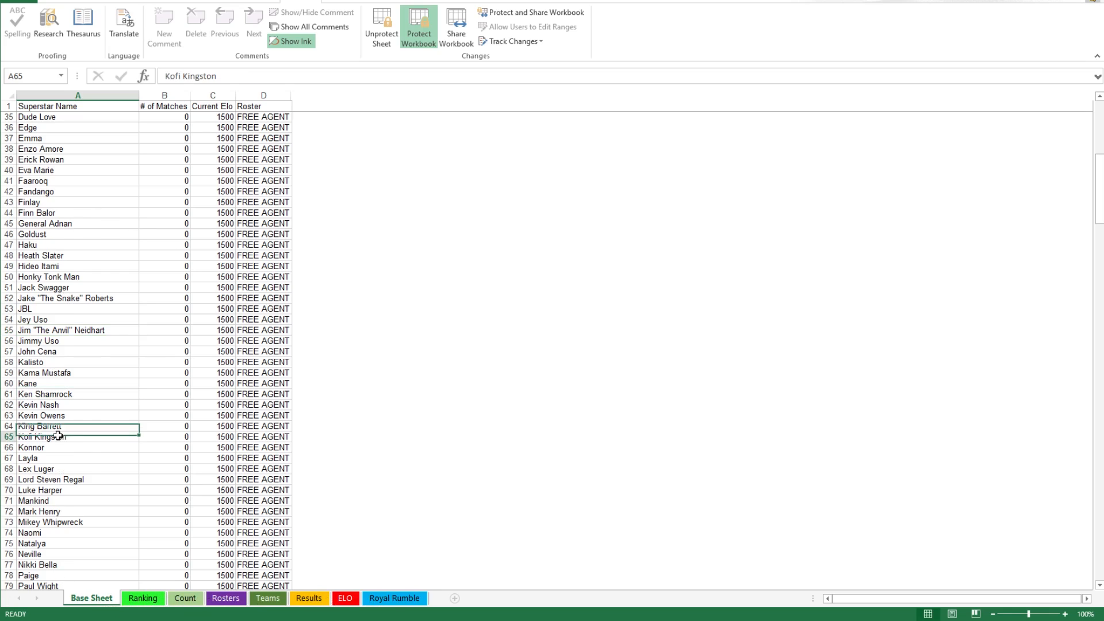
Step: Examine the Ranking, Count and Rosters sheets, including the champion section beneath the daily rosters
left_click(142, 598)
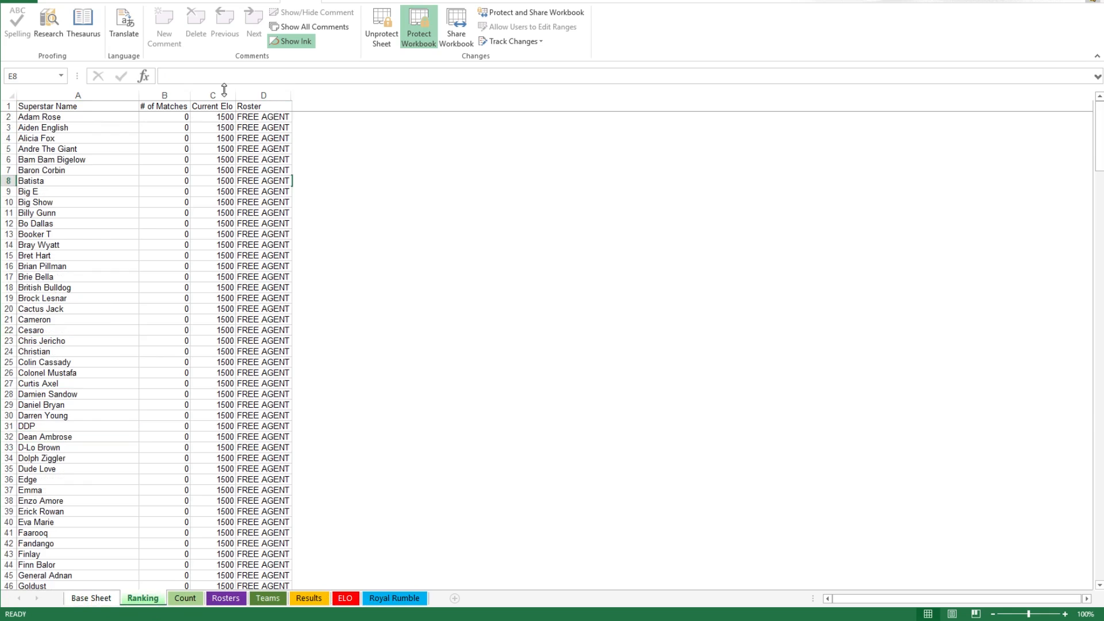
left_click(186, 598)
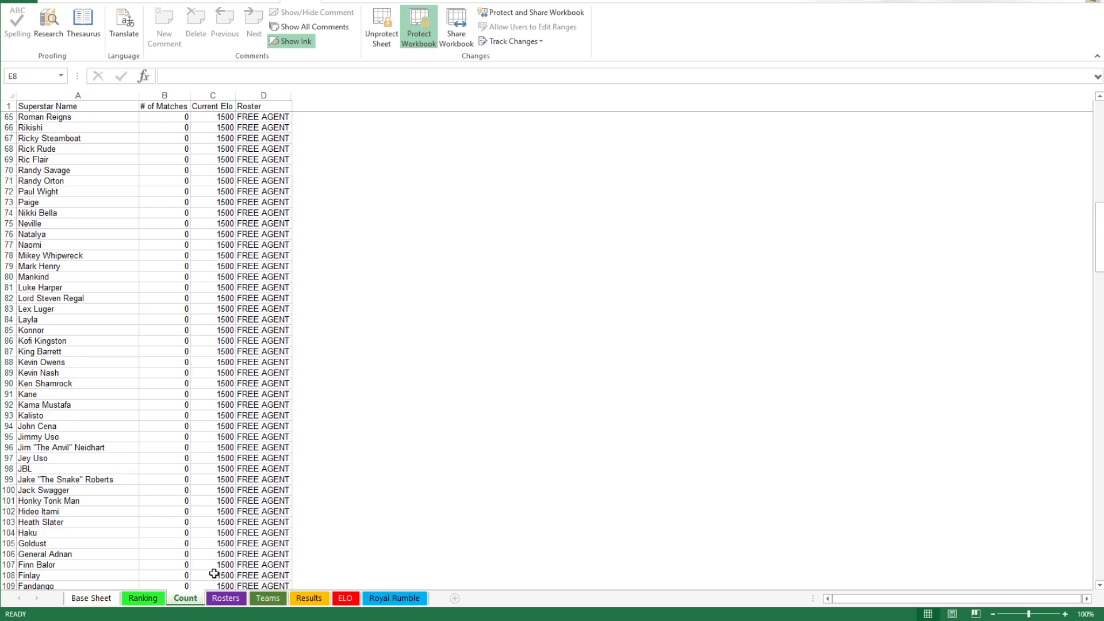
left_click(230, 602)
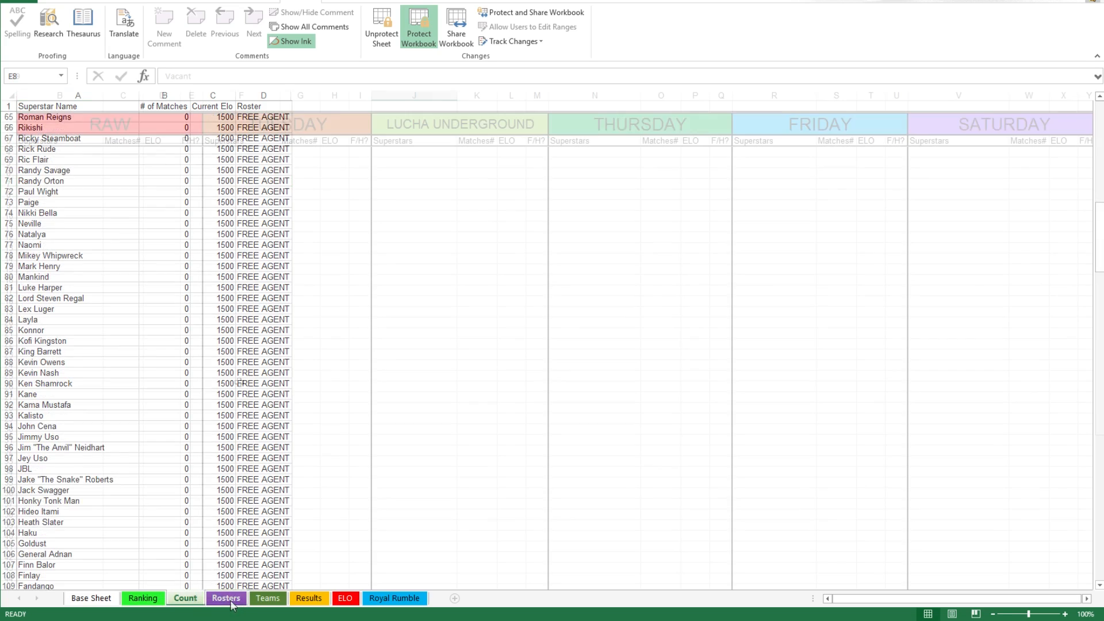
left_click(54, 153)
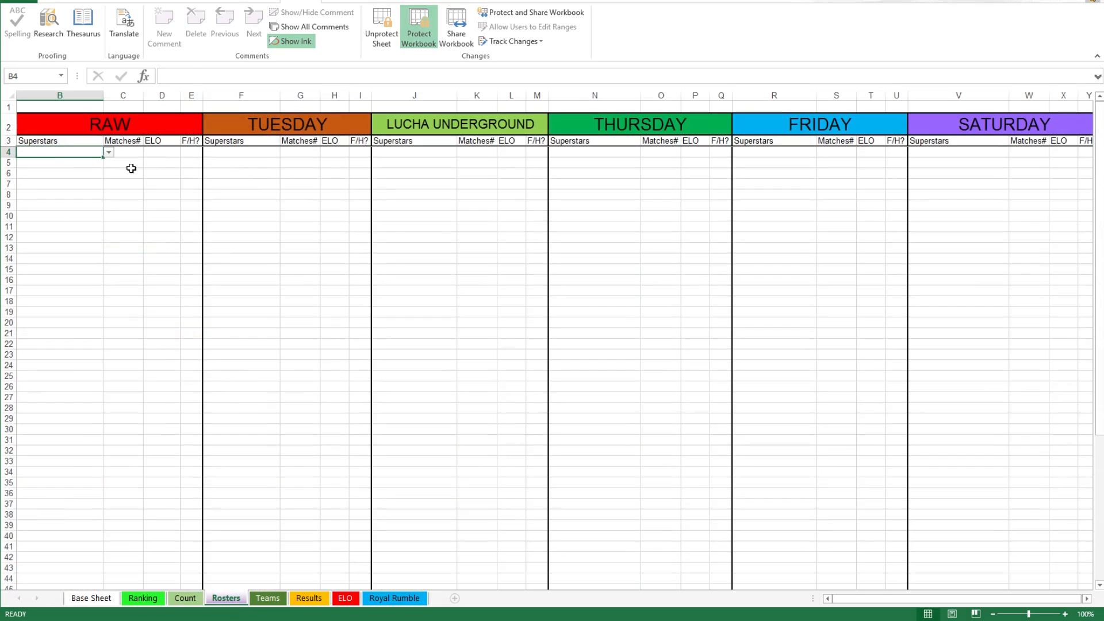
scroll(199, 201, "down", 5)
scroll(212, 345, "down", 3)
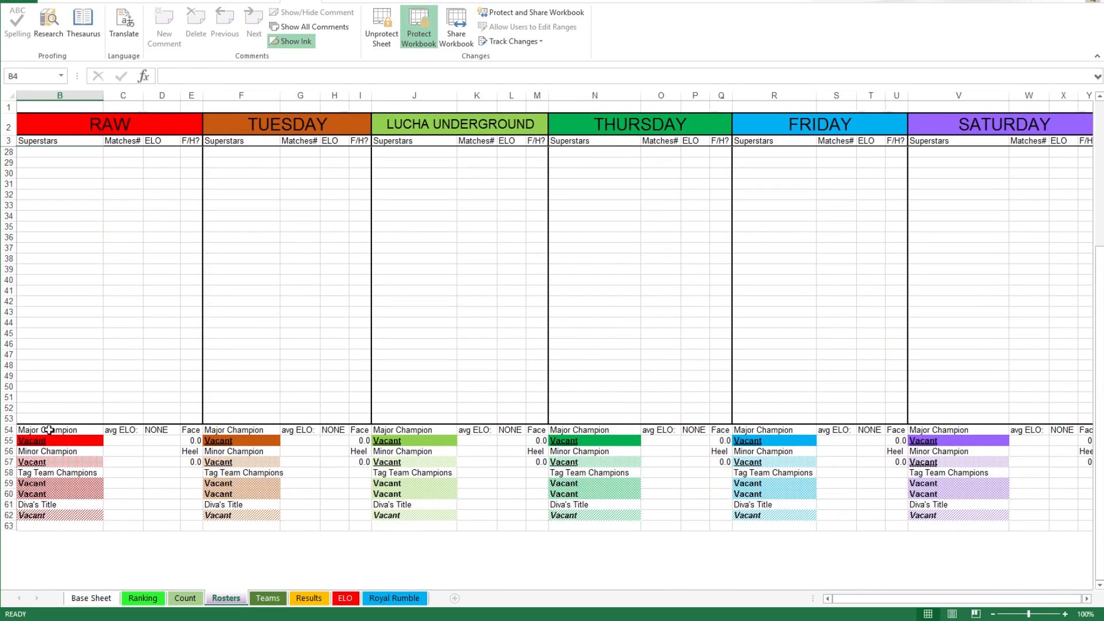
Step: Examine the Teams sheet and the participant columns and numbered match rows of the Results sheet
left_click(267, 598)
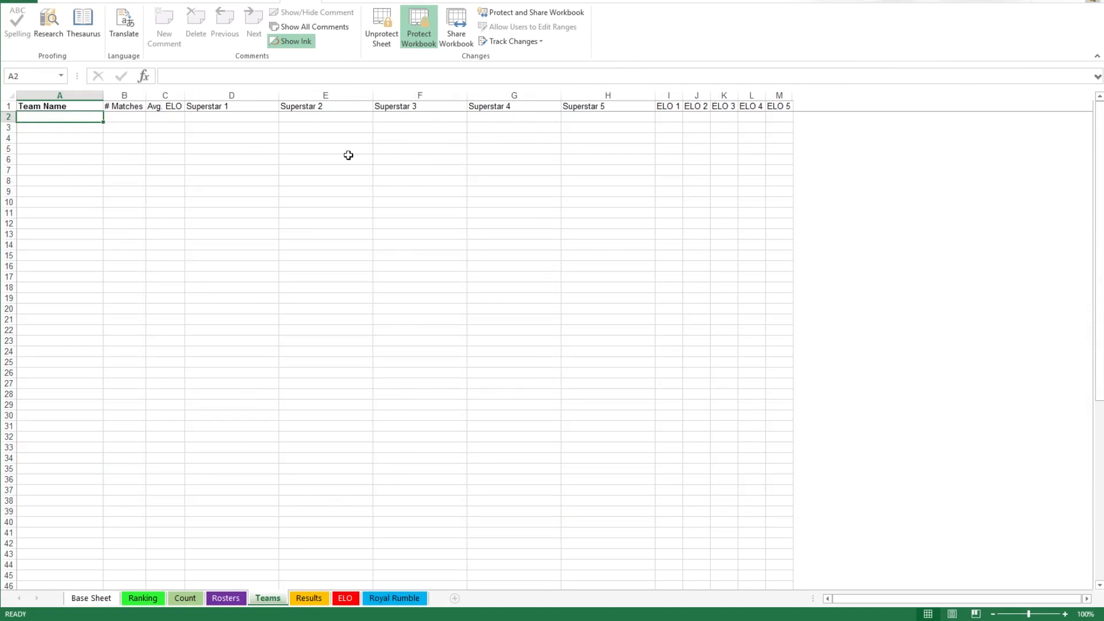
left_click(322, 598)
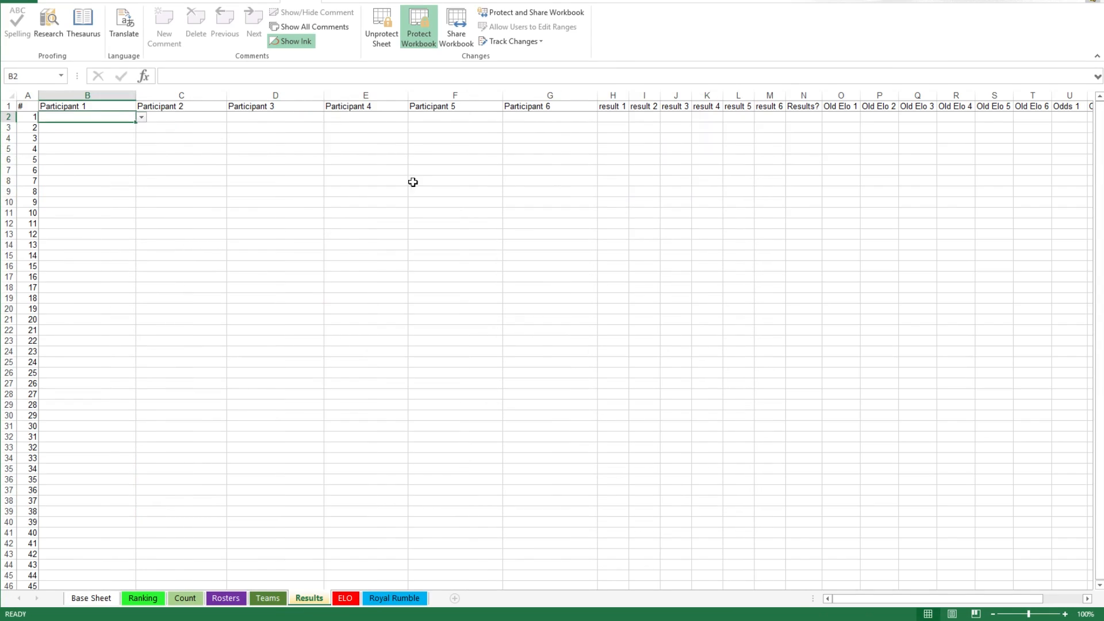
left_click(183, 117)
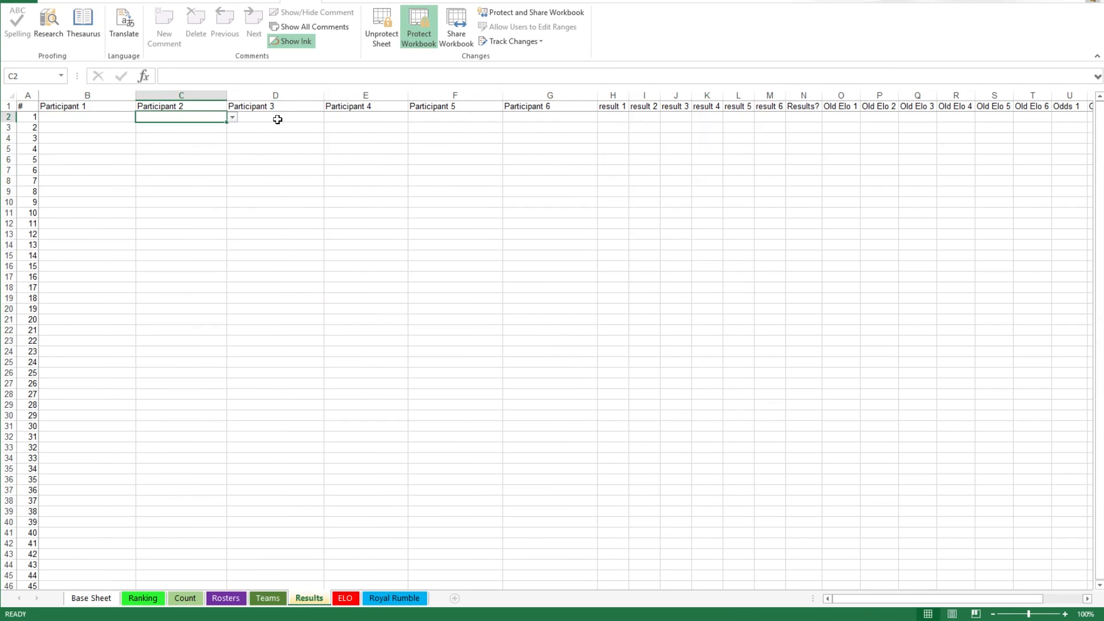
left_click(276, 116)
left_click(425, 120)
scroll(274, 282, "down", 7)
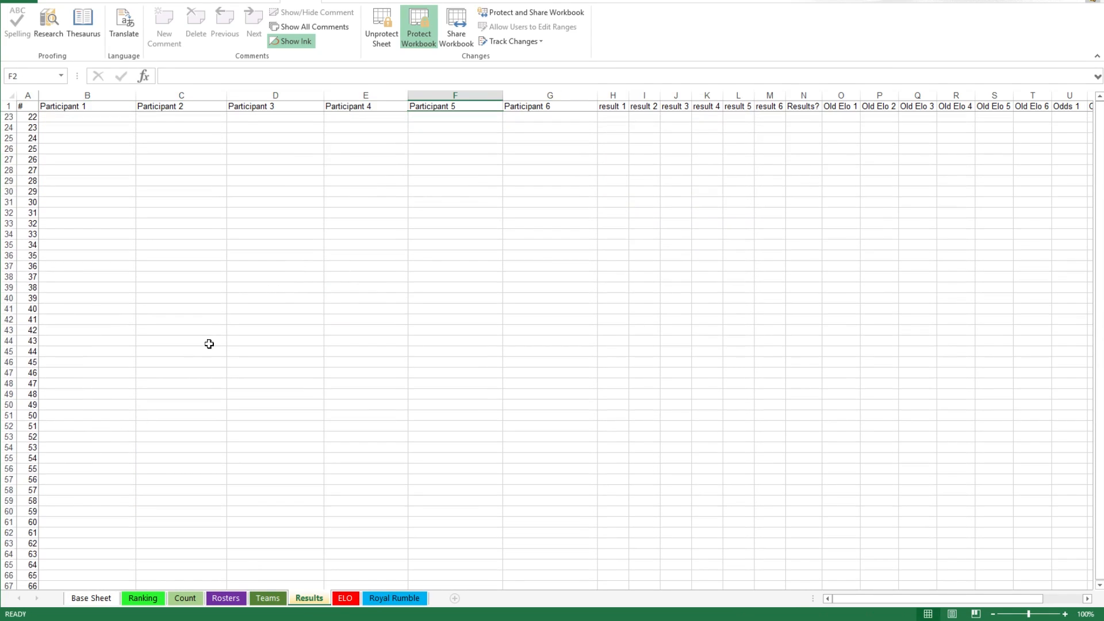
scroll(247, 339, "up", 7)
Step: Examine the Elo history columns in the ELO sheet and the entrant table in the Royal Rumble sheet
left_click(345, 599)
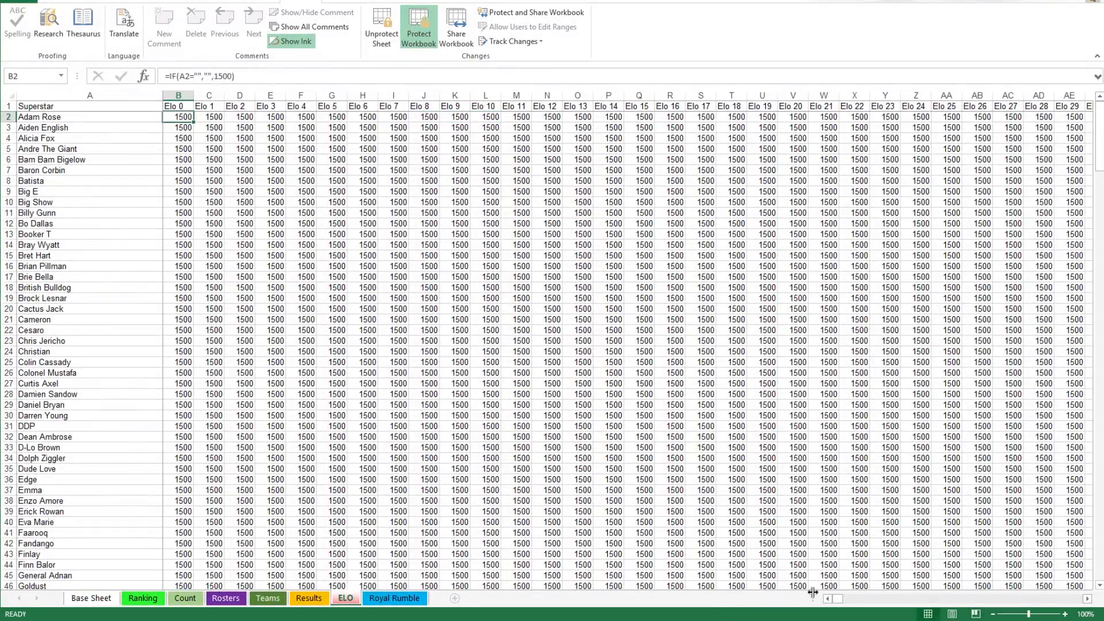
left_click_drag(846, 604, 803, 598)
left_click(395, 598)
left_click(236, 283)
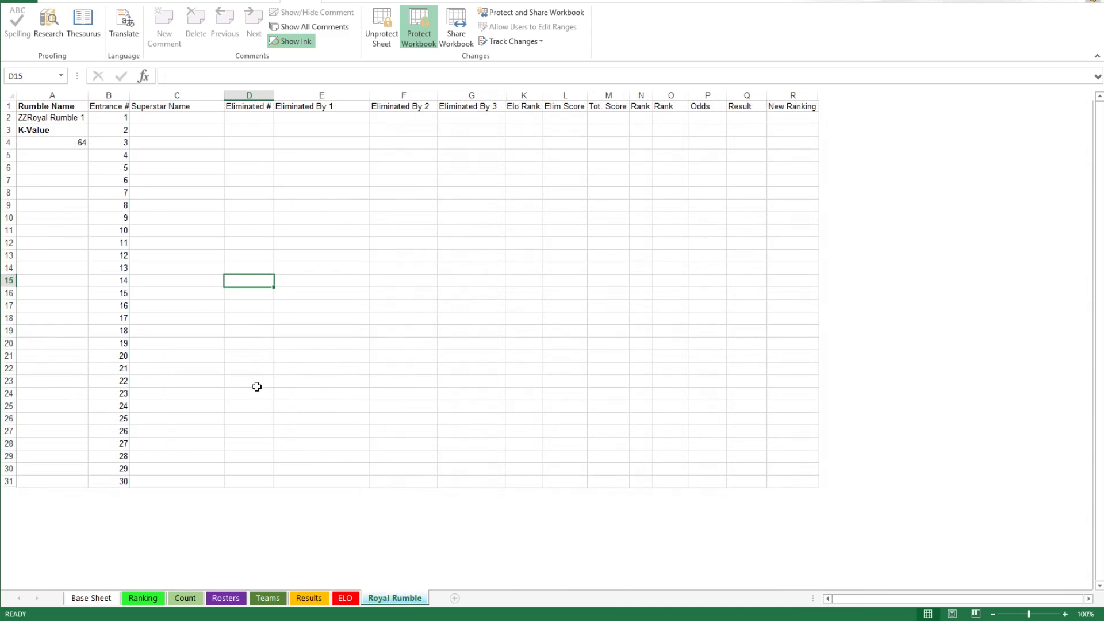
left_click(190, 282)
Step: Remove the nickname "The Snake" from cell A52 of the Base Sheet so the name reads Jake Roberts
left_click(91, 598)
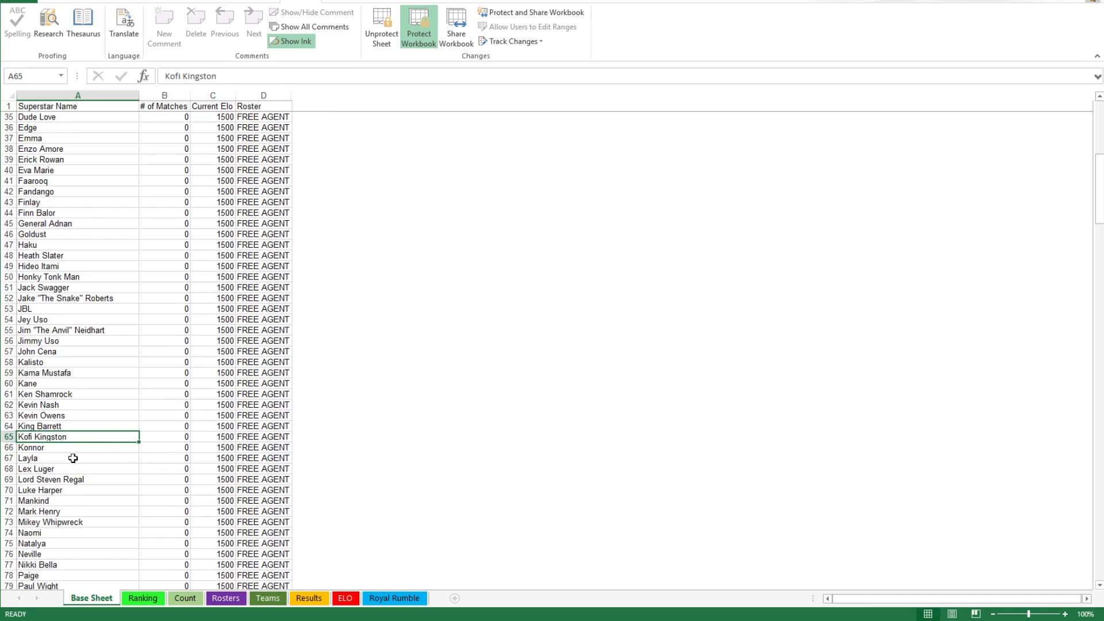
left_click(73, 459)
left_click(73, 394)
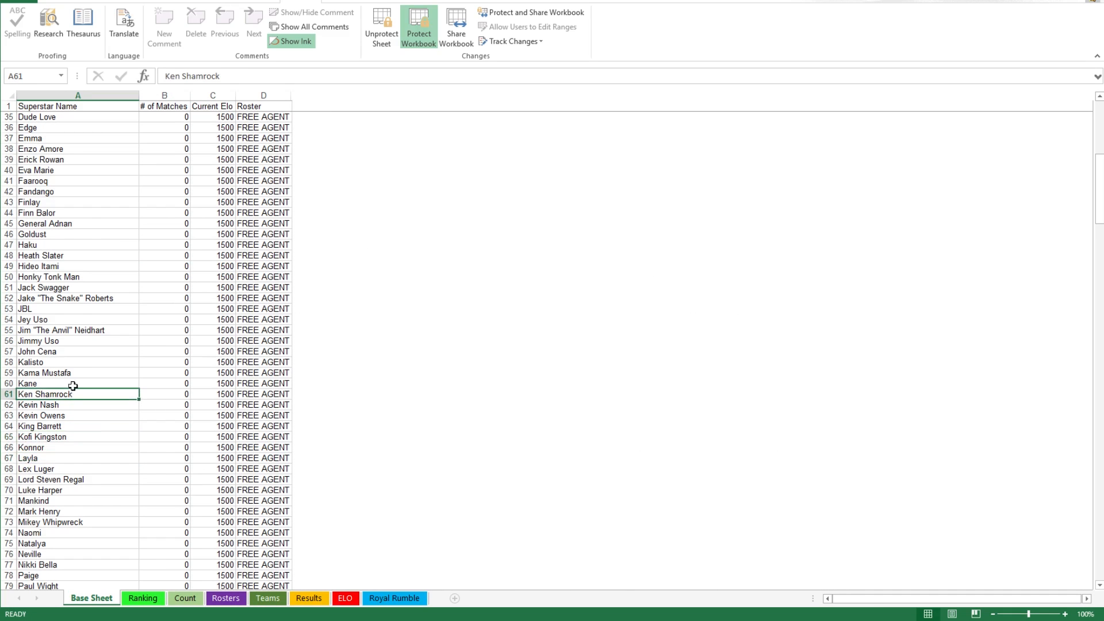
left_click(66, 309)
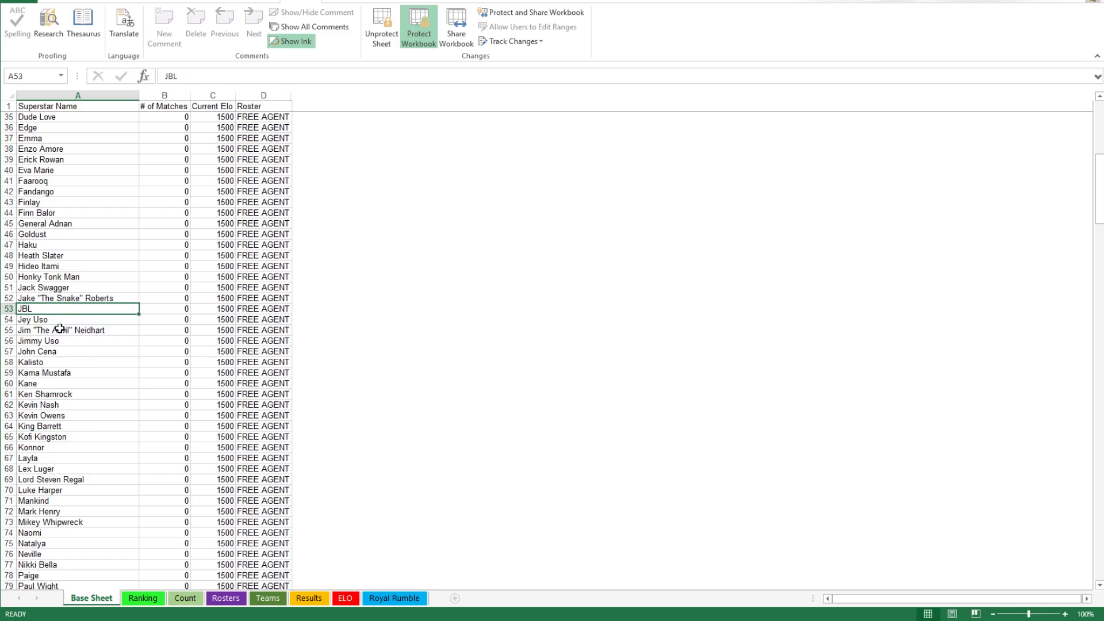
left_click(61, 298)
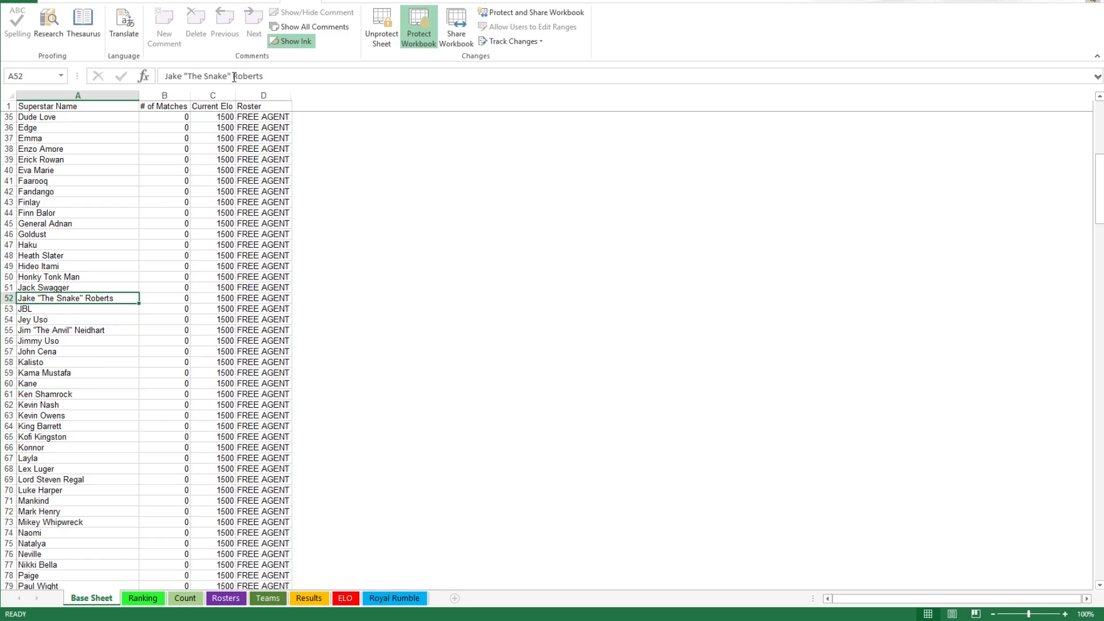
left_click_drag(233, 76, 184, 75)
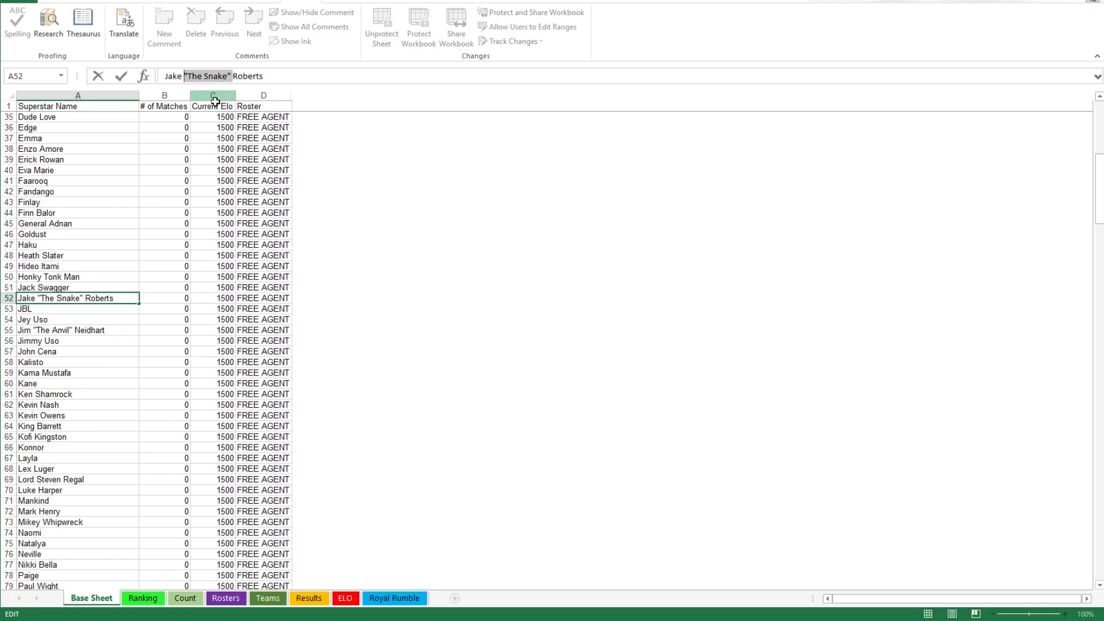
key("BackSpace")
key("Return")
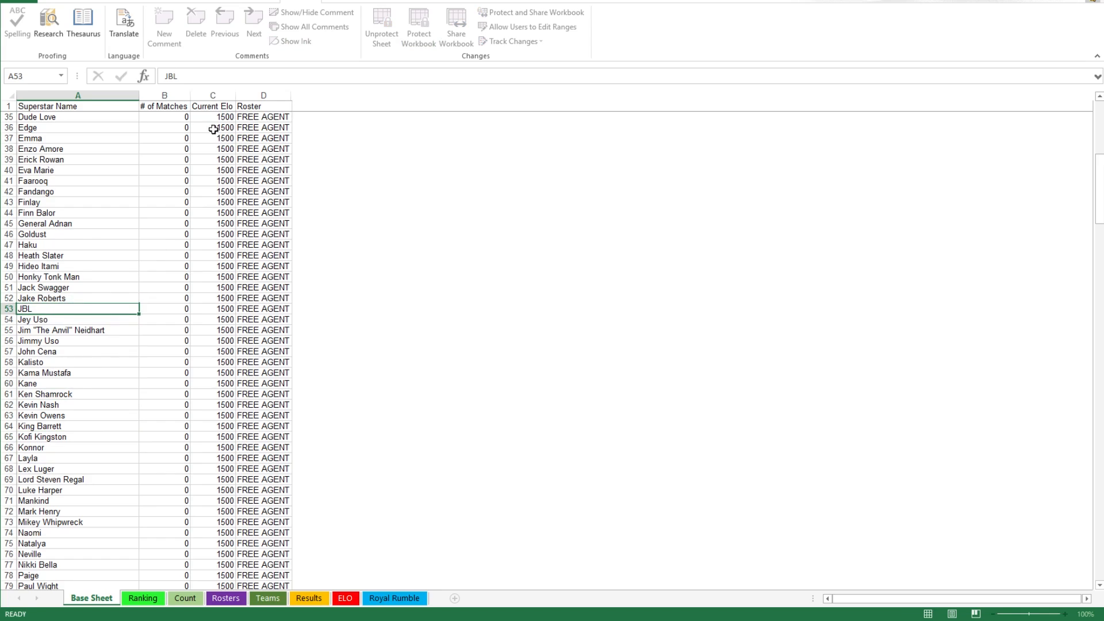
Step: Replace the superstar name JBL in cell A53 with Bradshaw
left_click(166, 76)
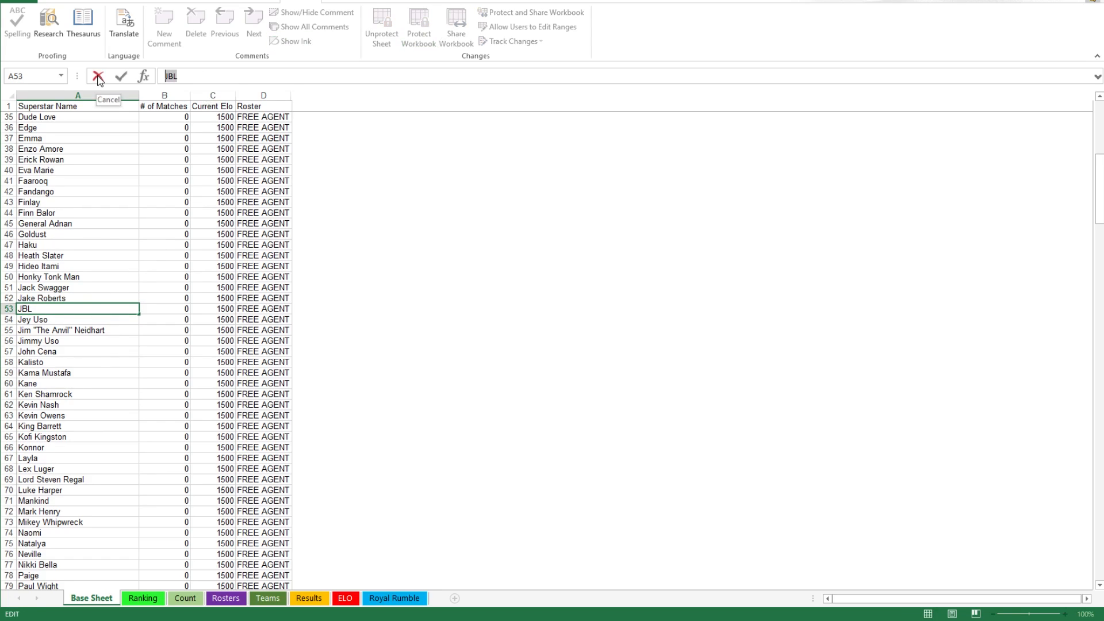
type("Bradshaw")
key("Return")
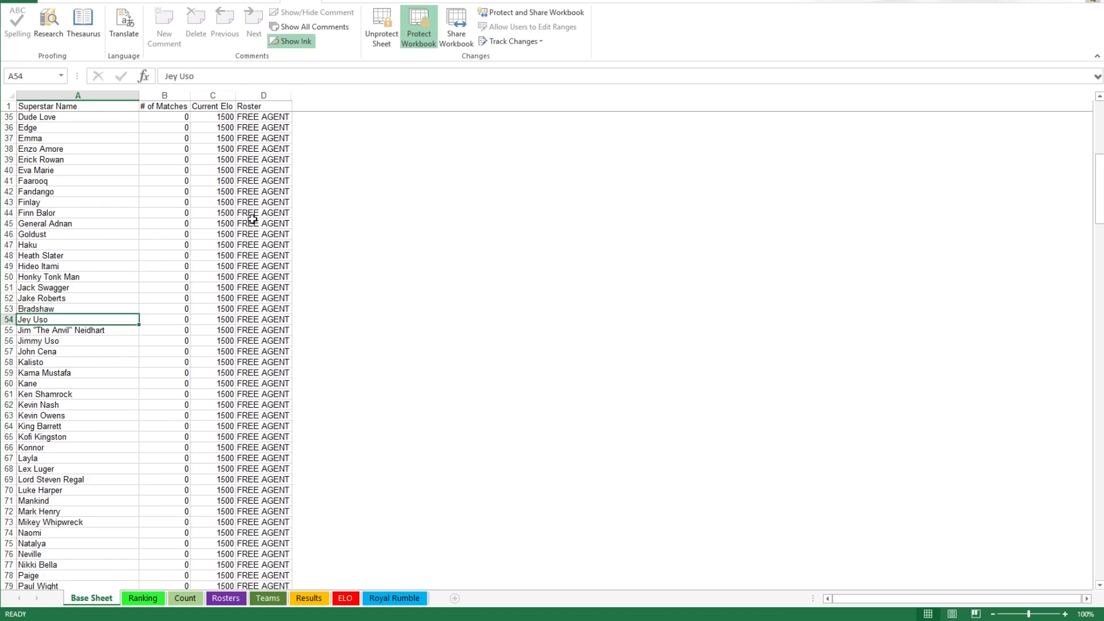
Step: Remove the nickname "The Anvil" from cell A55 so the name reads Jim Neidhart
left_click(102, 332)
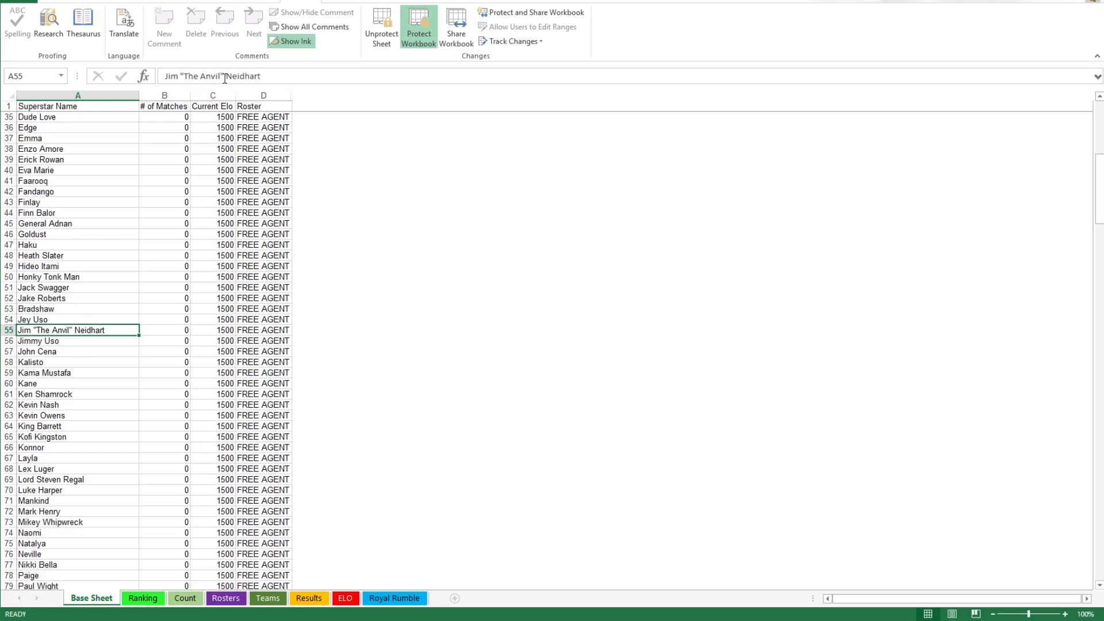
left_click_drag(225, 78, 180, 79)
key("BackSpace")
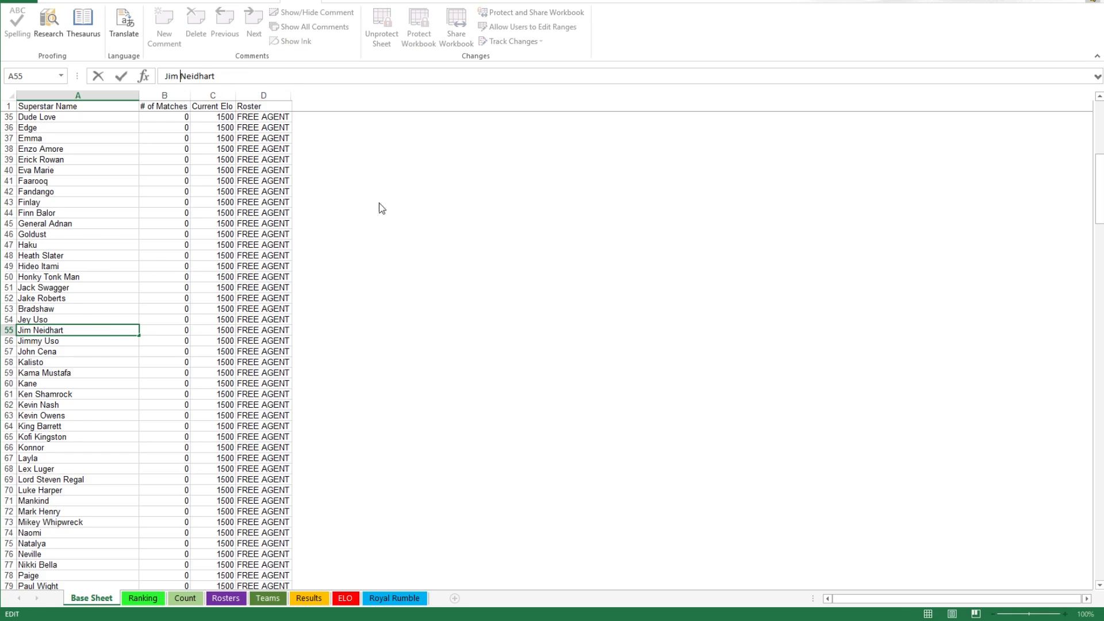
left_click(115, 298)
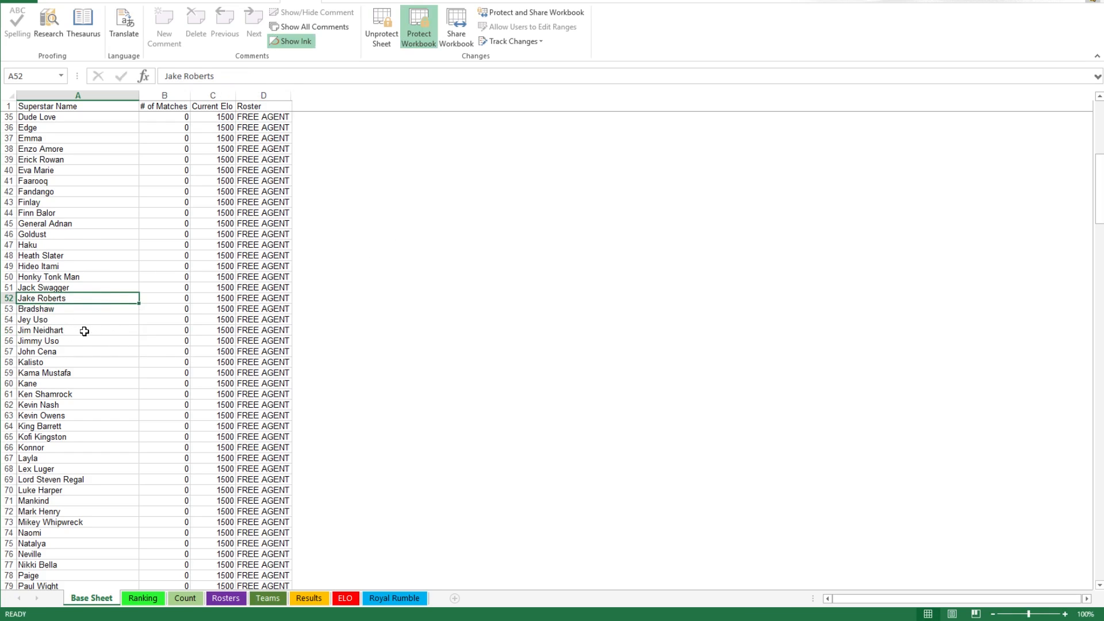
left_click(94, 331)
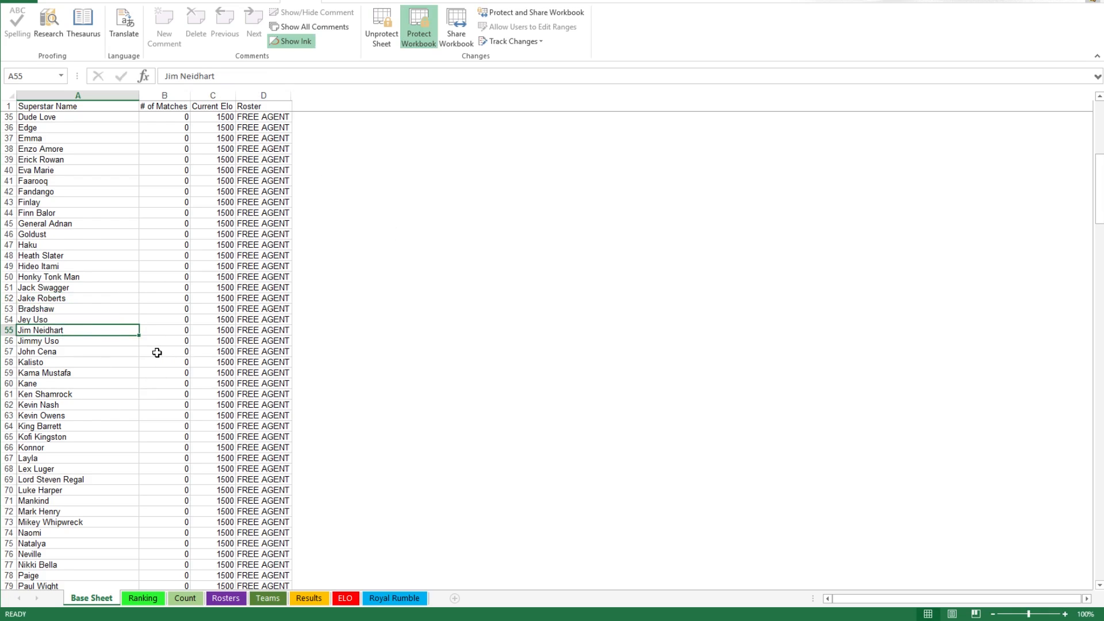
Step: Review the rest of the Base Sheet's superstar list down to the empty rows below the last name
scroll(156, 352, "down", 1)
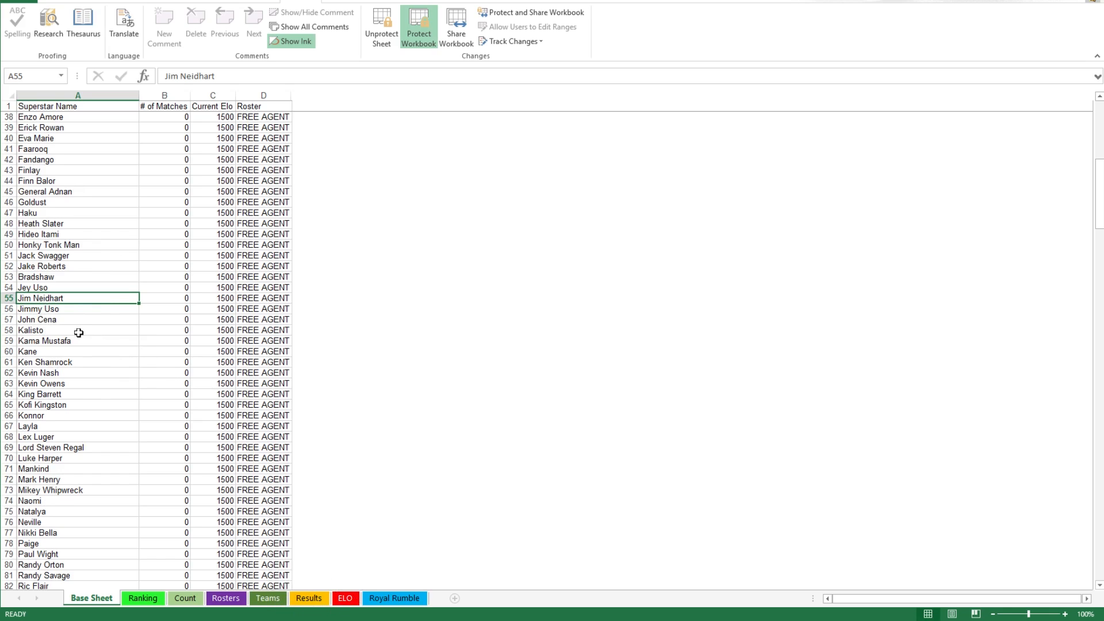
scroll(183, 289, "down", 9)
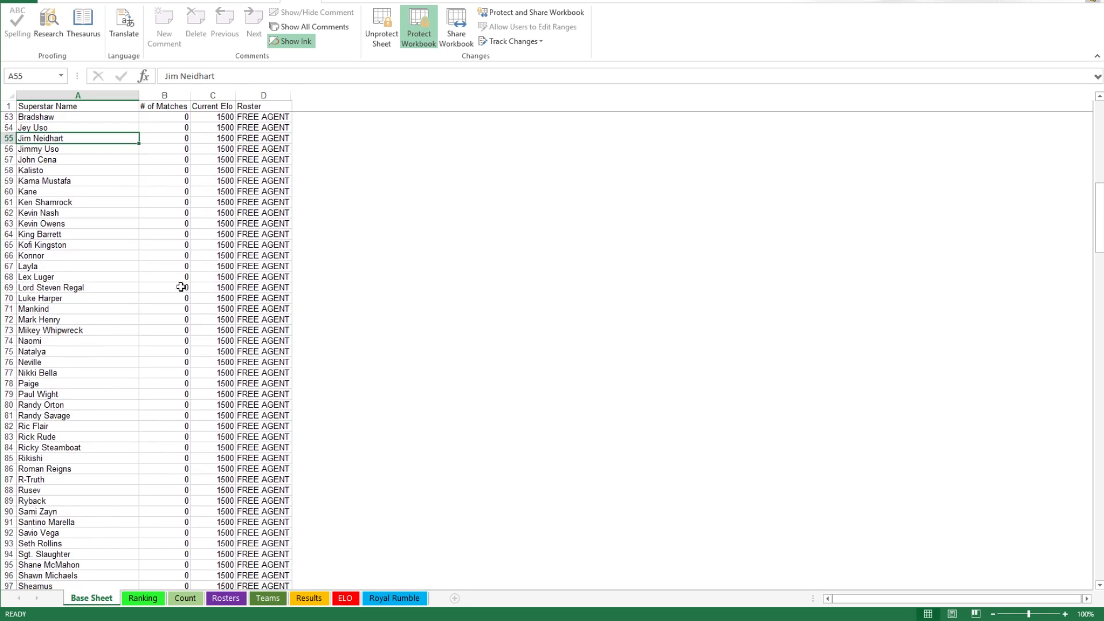
scroll(177, 230, "down", 1)
left_click(95, 361)
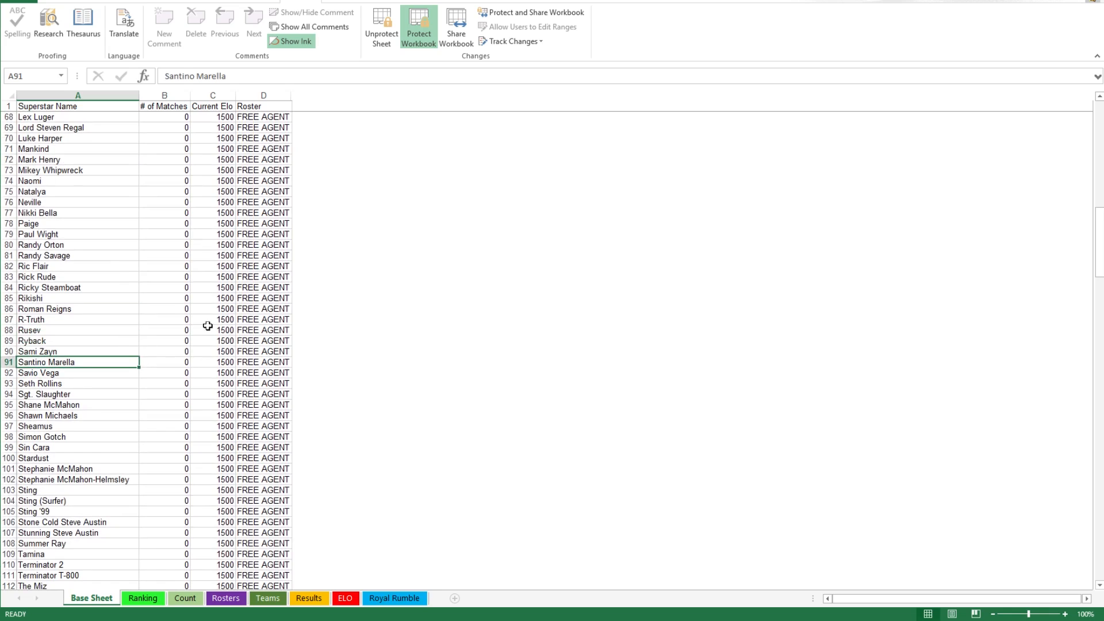
scroll(117, 388, "down", 2)
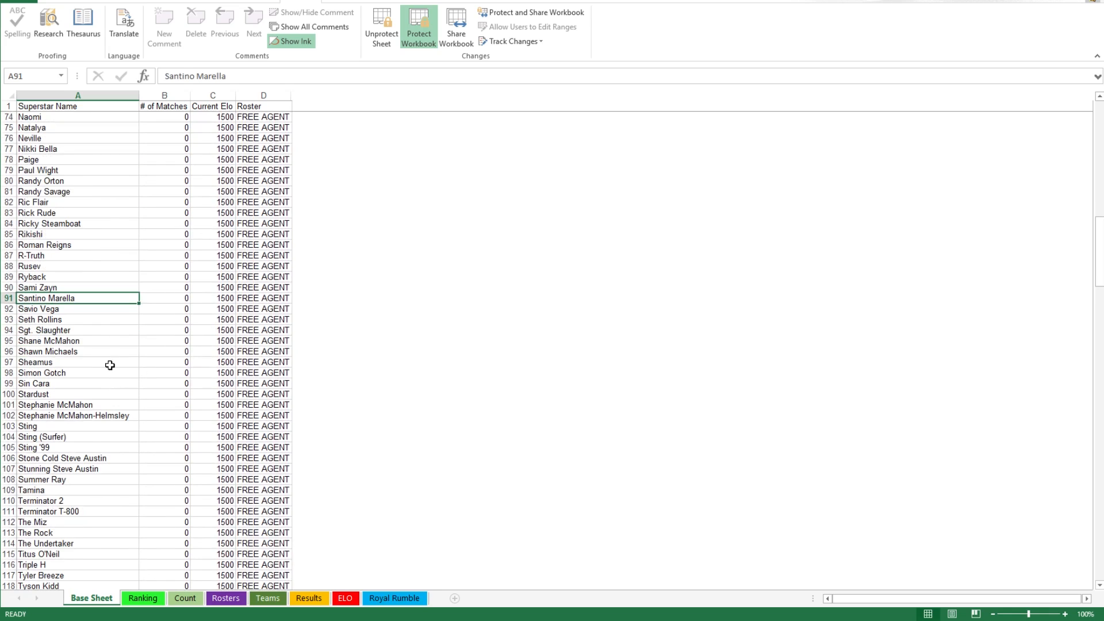
left_click(109, 364)
scroll(115, 407, "down", 11)
scroll(113, 395, "down", 3)
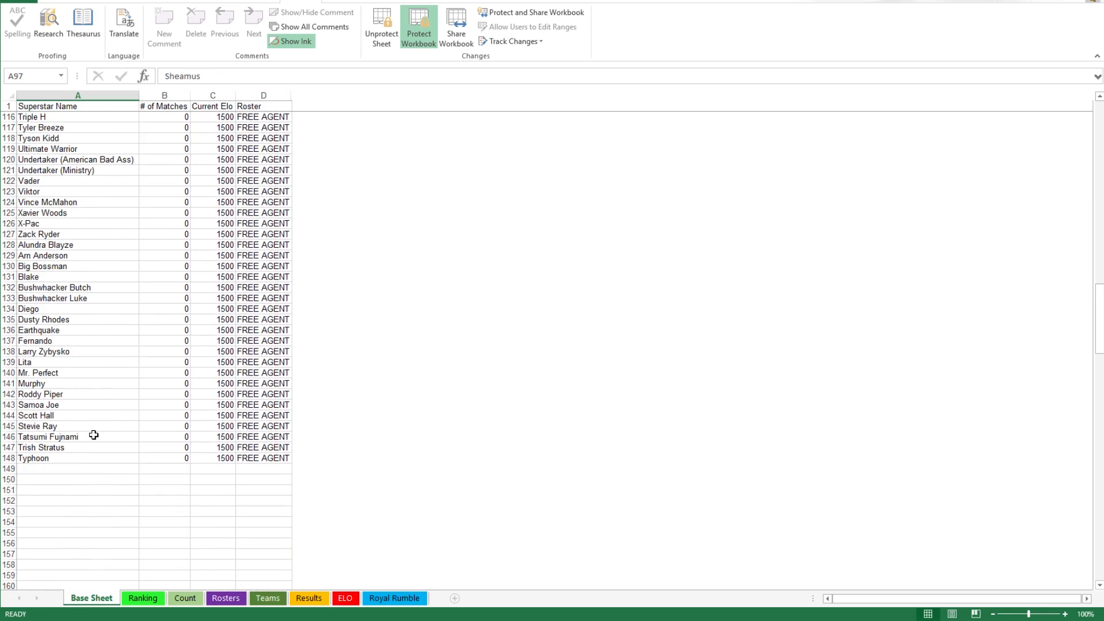
left_click(52, 235)
left_click_drag(52, 235, 69, 478)
left_click(91, 487)
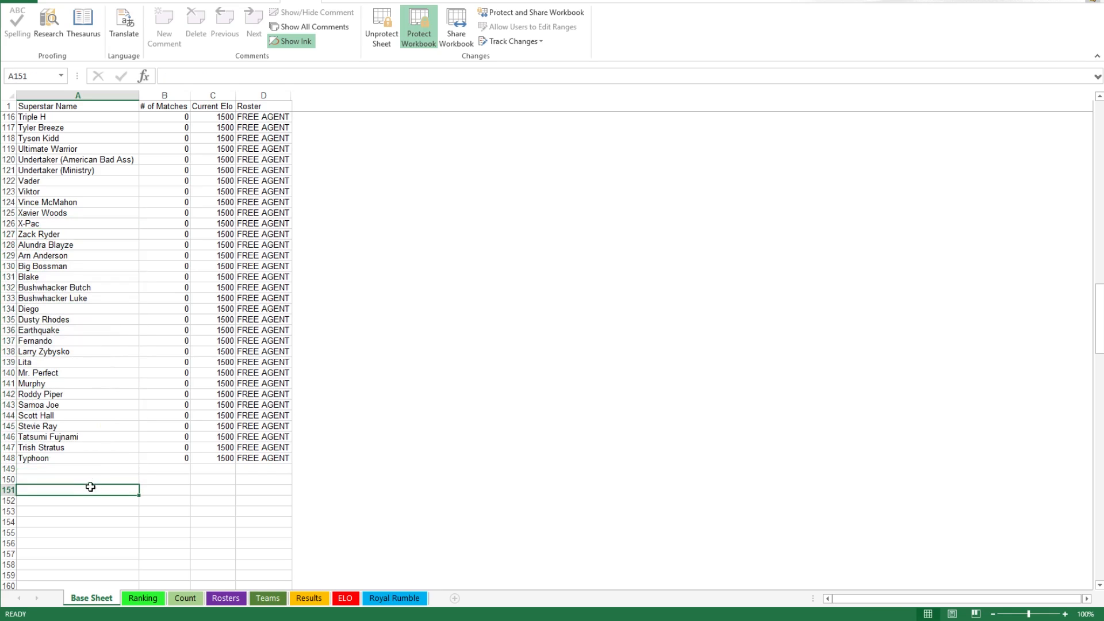
Step: Add Sasha Banks as a new superstar in cell A149, the first empty row of the Base Sheet
left_click(73, 467)
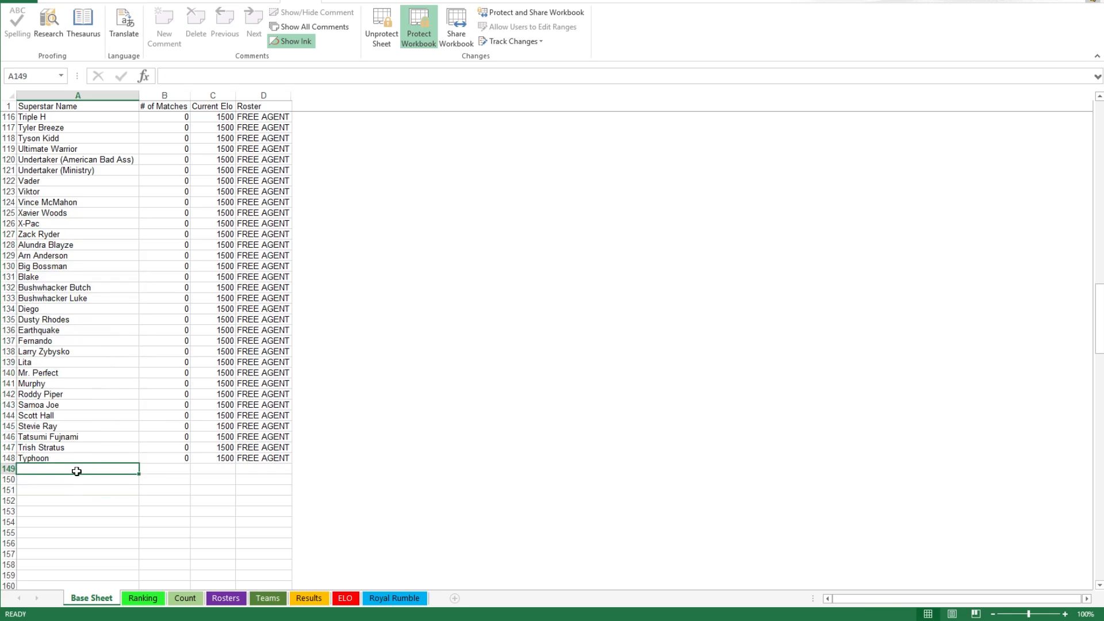
scroll(76, 471, "down", 2)
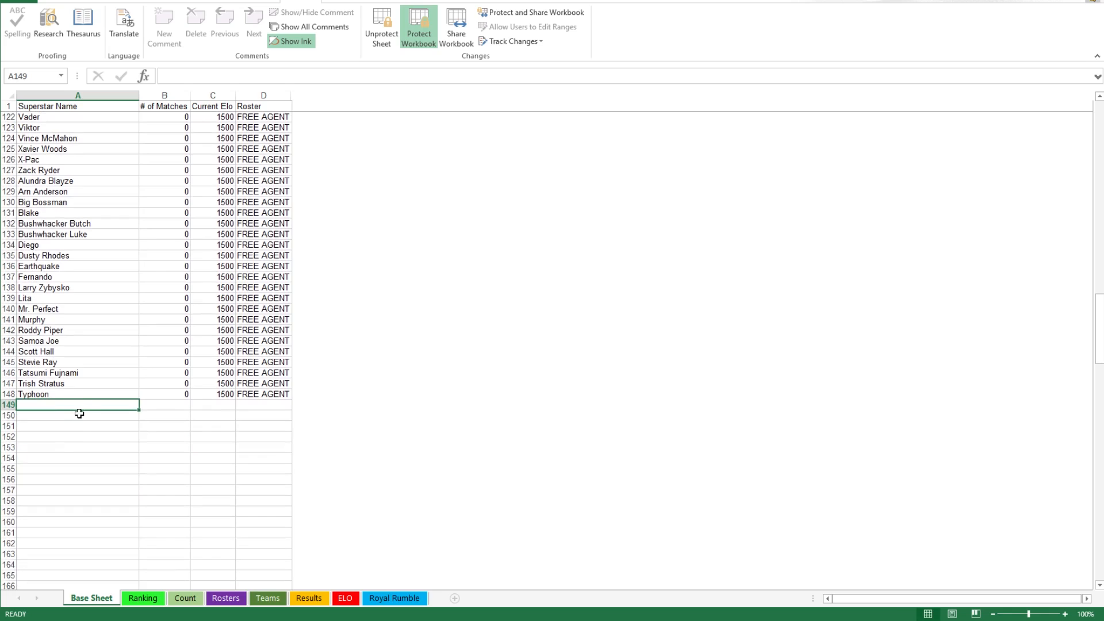
type("Sasha Banks")
key("Return")
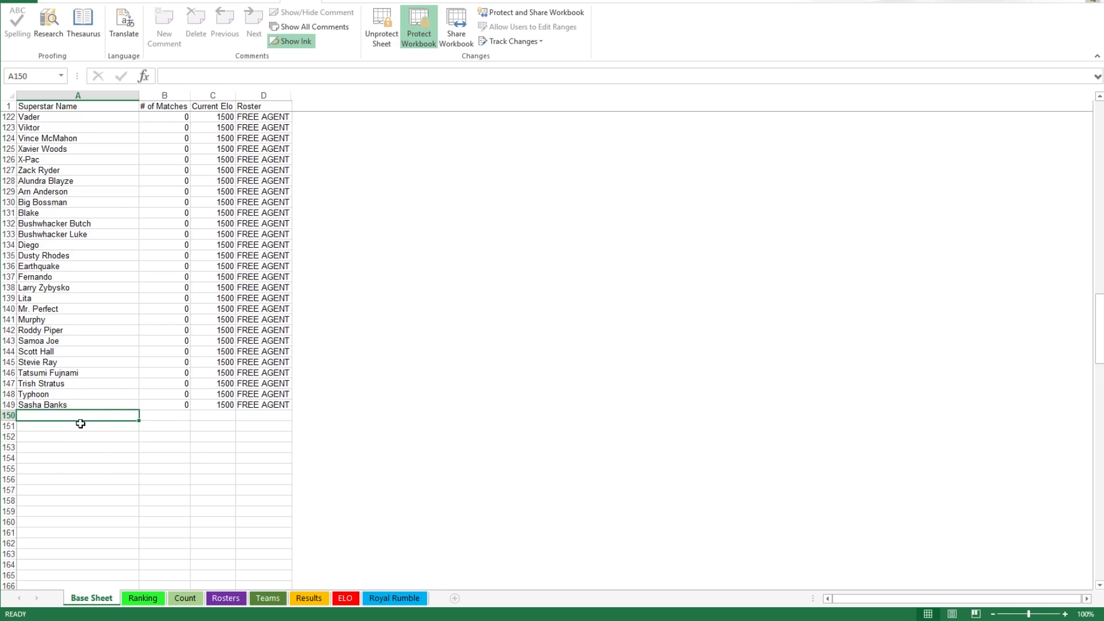
Step: Examine the empty superstar rows below the last Base Sheet name, down to the Vacant entry in row 300
scroll(81, 424, "down", 20)
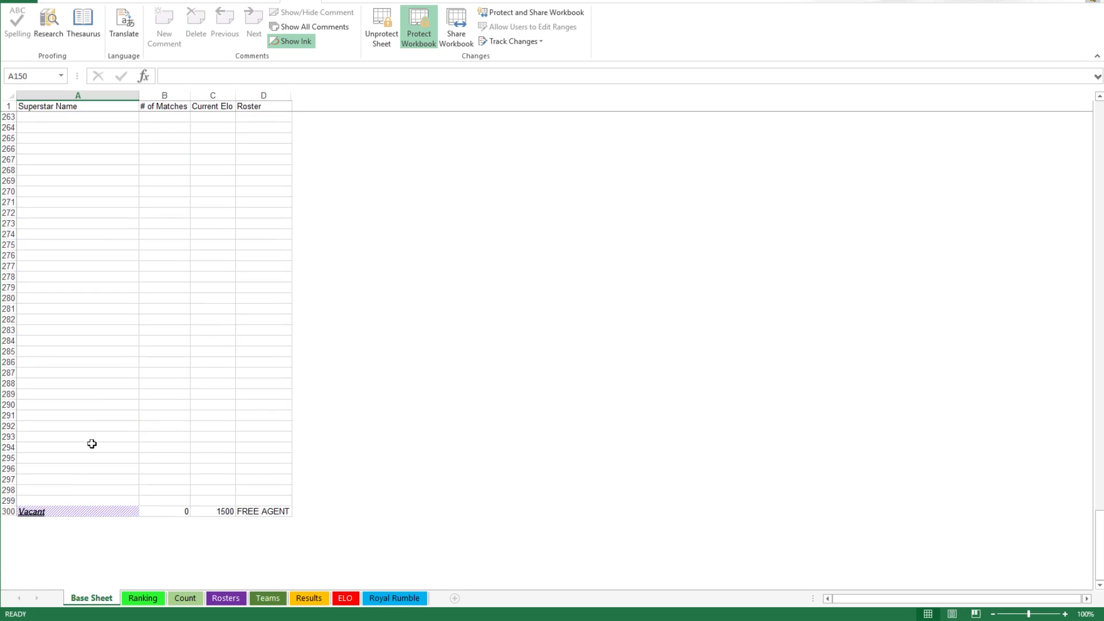
scroll(92, 444, "up", 20)
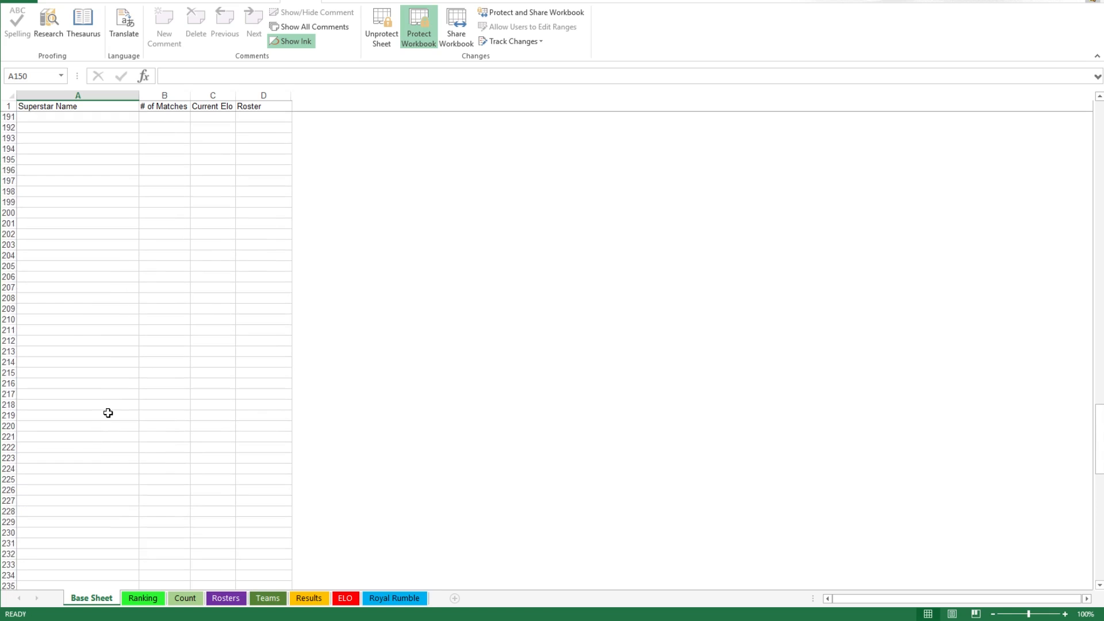
scroll(106, 412, "up", 19)
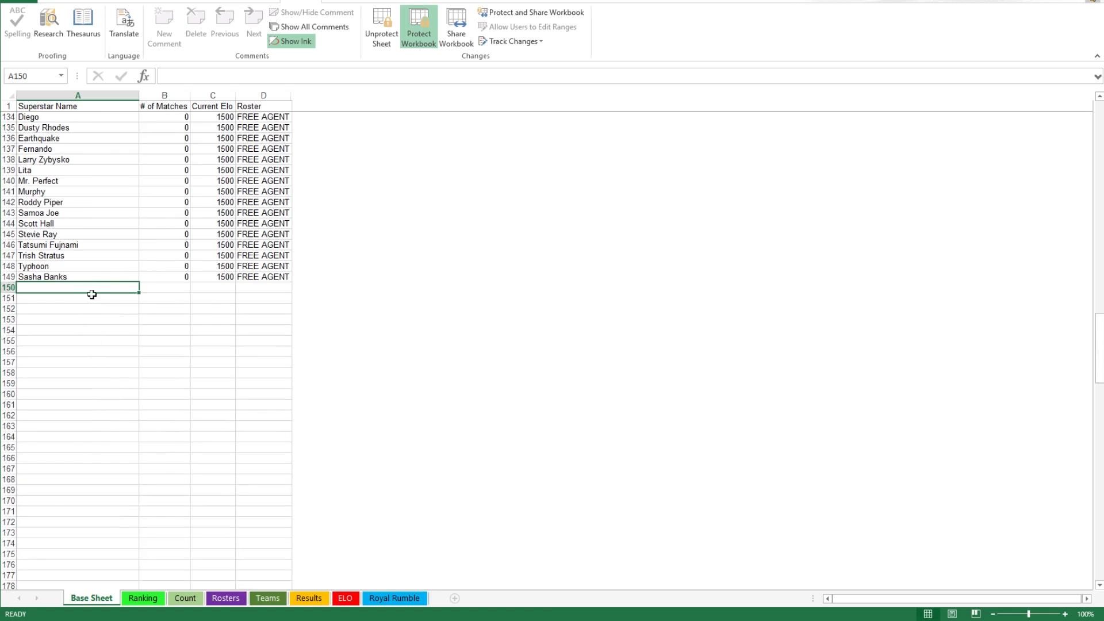
left_click(64, 276)
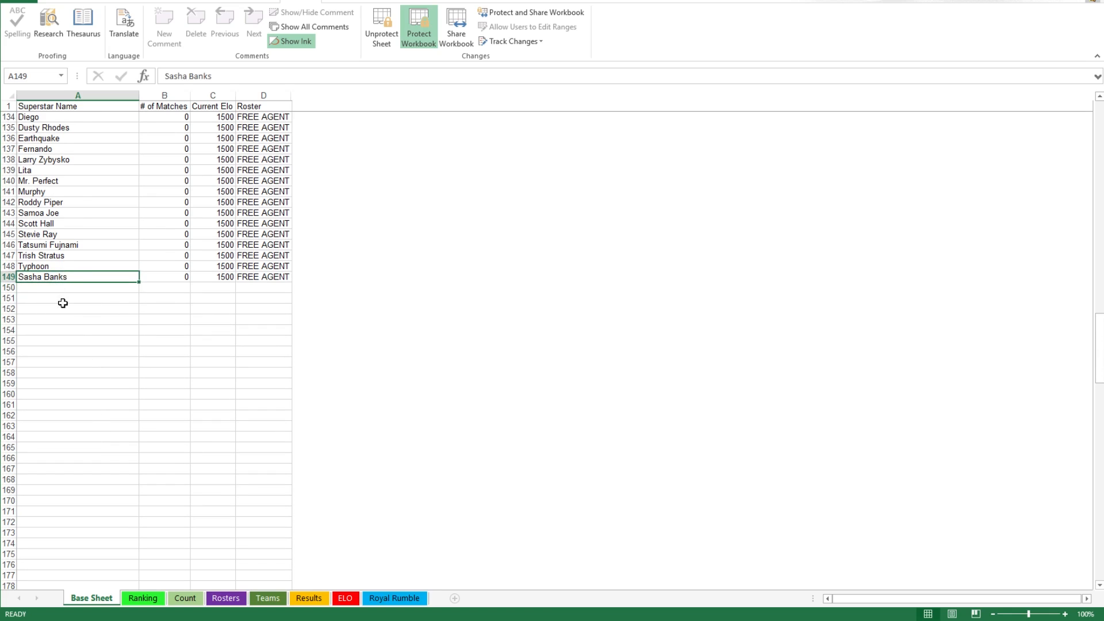
scroll(36, 267, "up", 1)
left_click(35, 297)
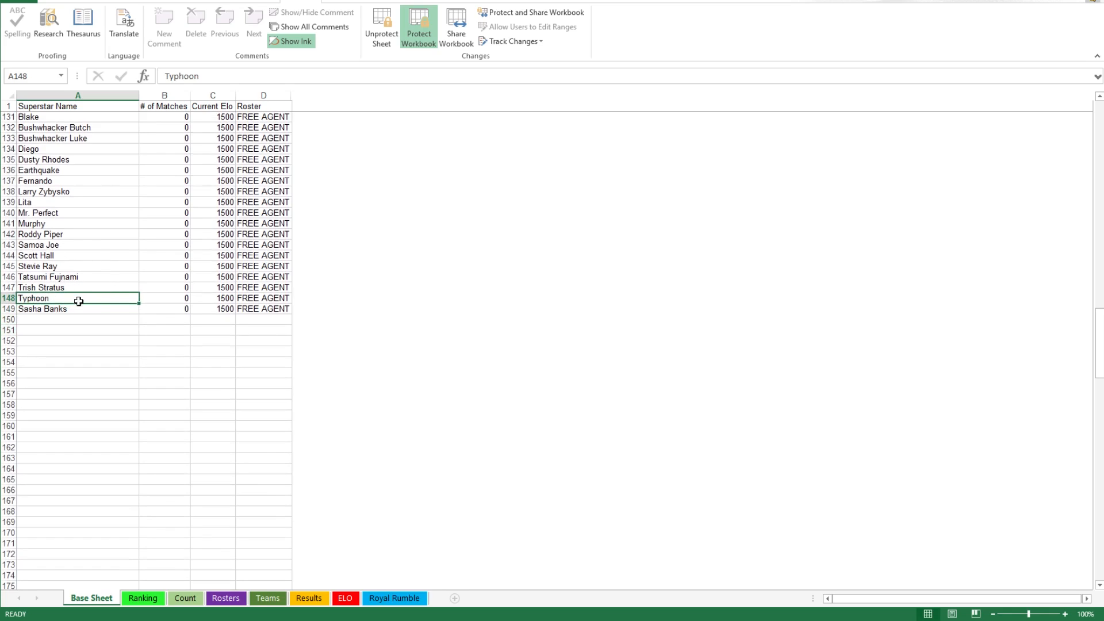
left_click(62, 319)
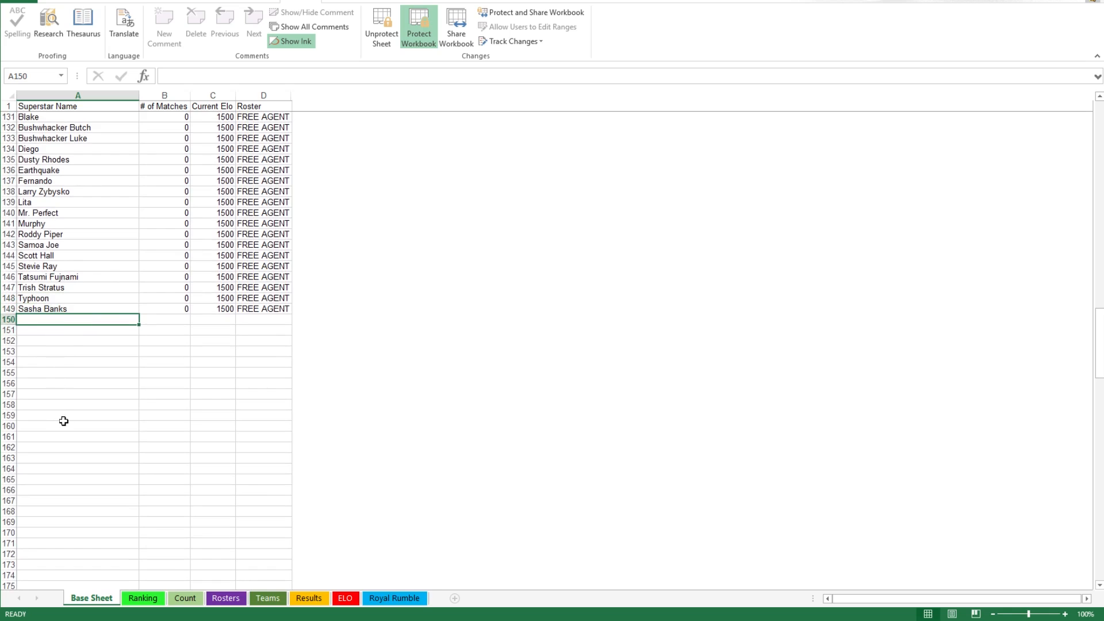
scroll(63, 421, "down", 6)
scroll(41, 361, "down", 20)
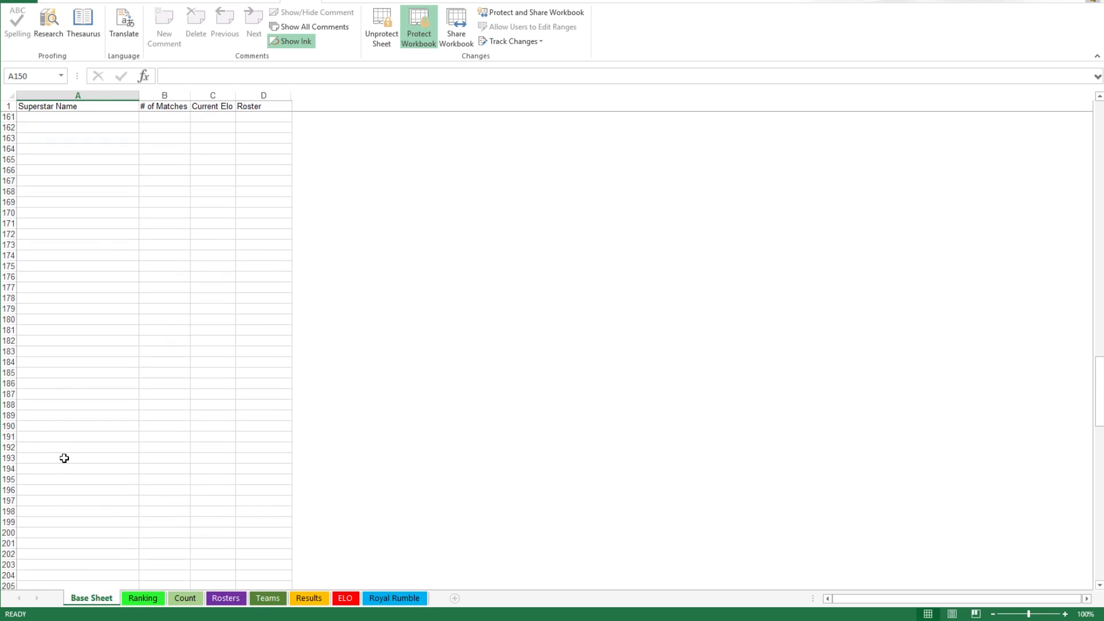
scroll(57, 502, "down", 14)
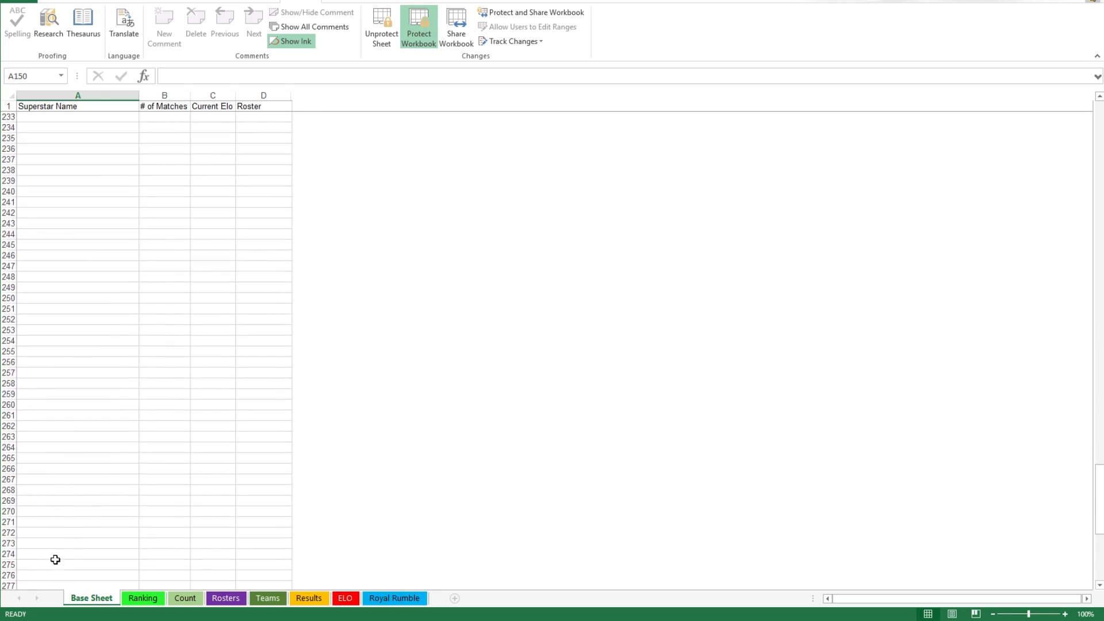
left_click(61, 489)
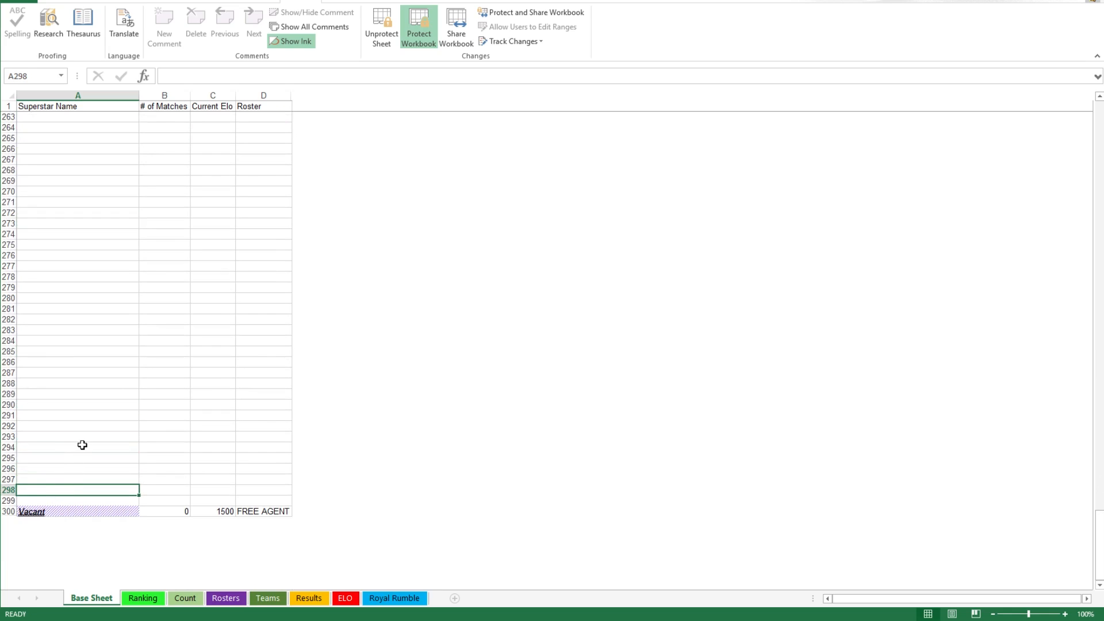
left_click(81, 392)
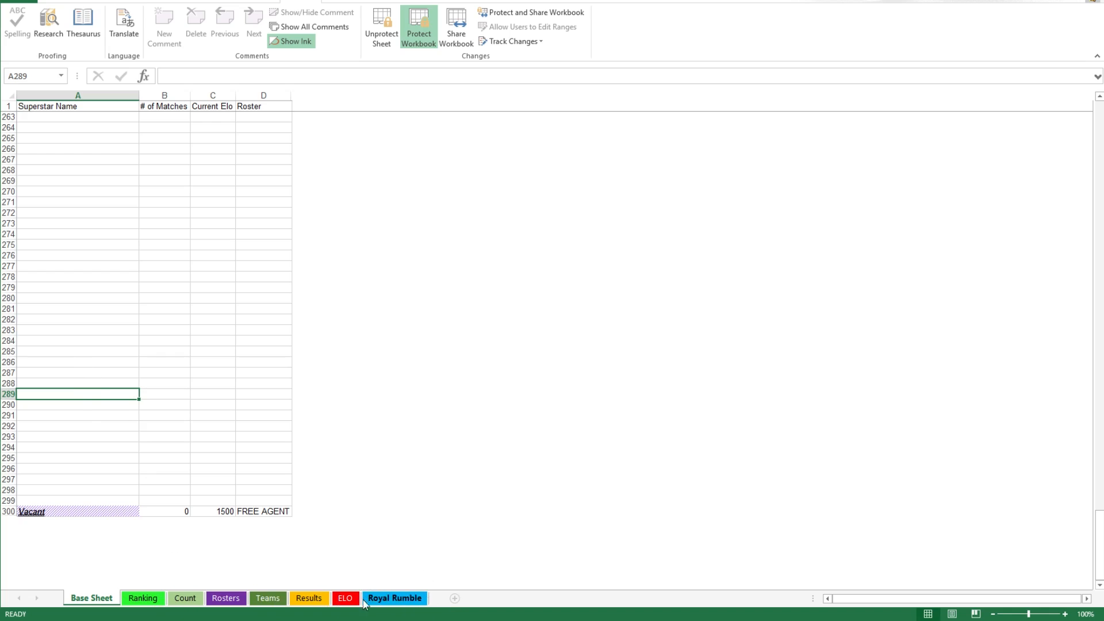
Step: Look over the Ranking and Count sheets and open the Rosters sheet
left_click(150, 598)
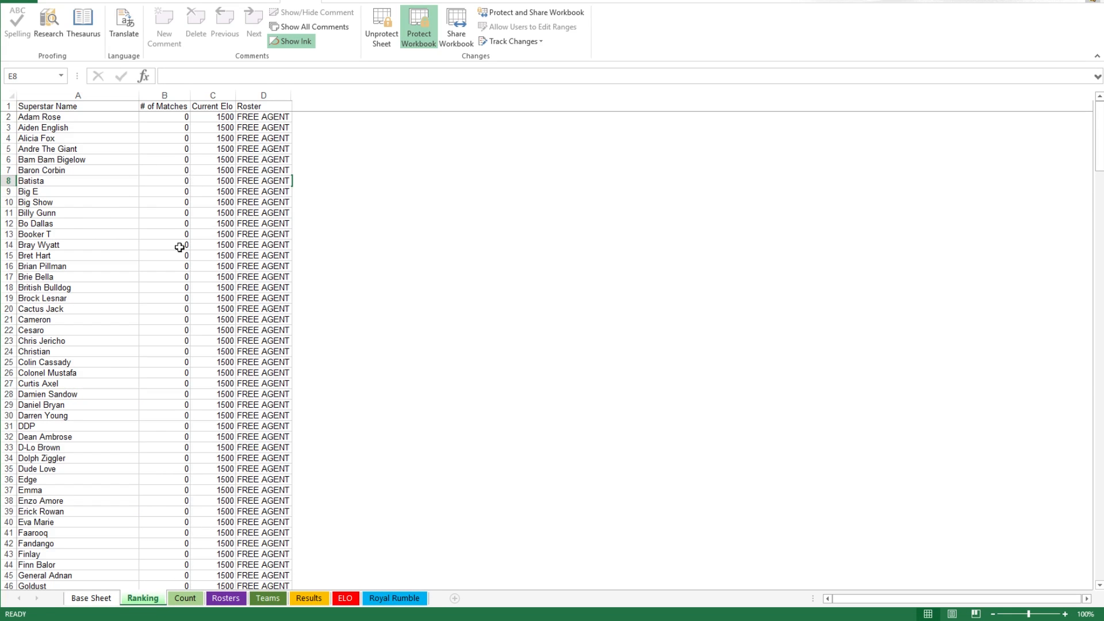
left_click(185, 599)
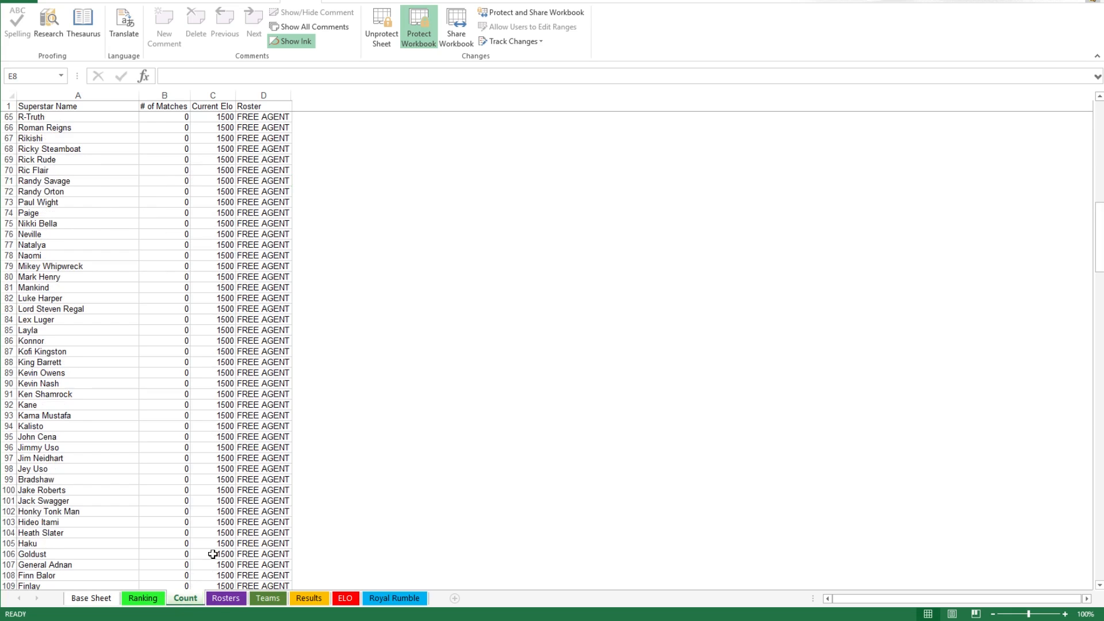
left_click(225, 598)
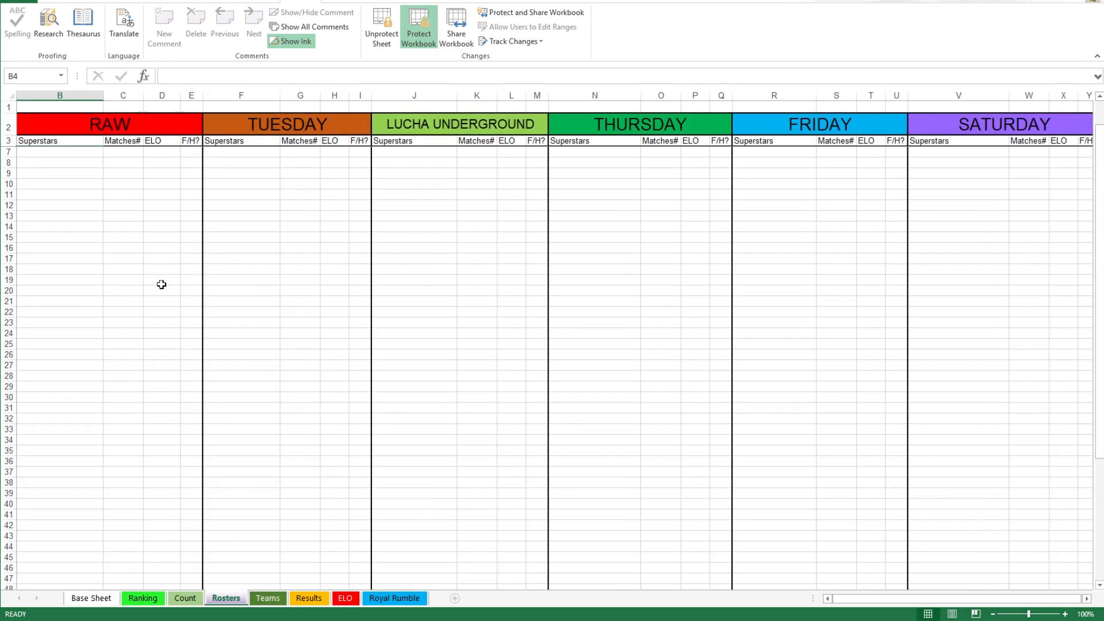
Step: Assign Samoa Joe to the first RAW superstar cell, B4, and replace him with Stardust
left_click(109, 153)
left_click(65, 166)
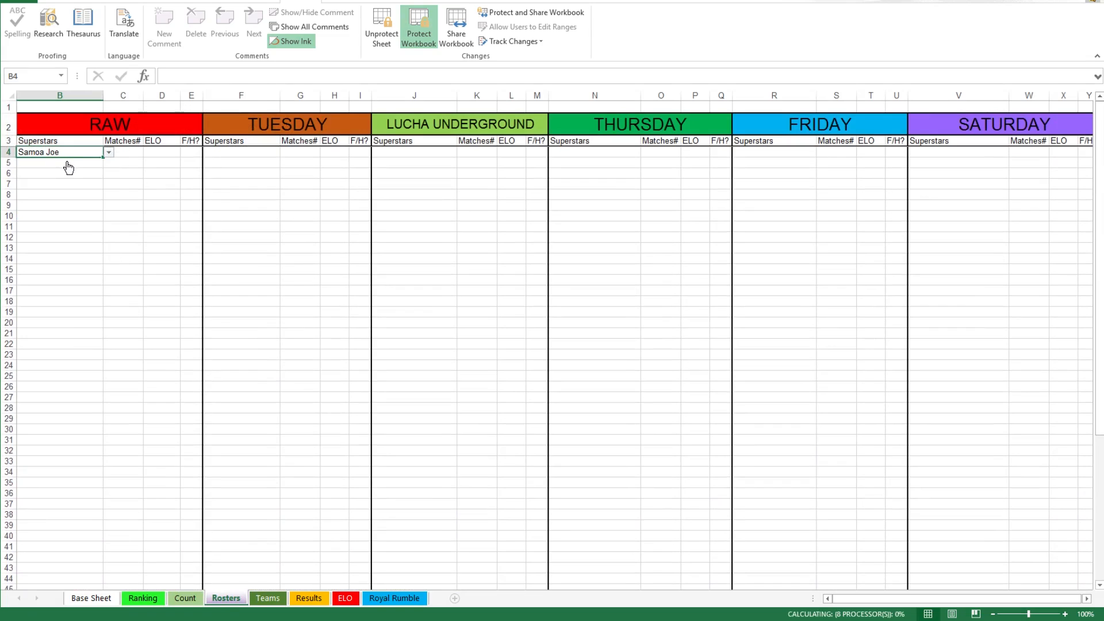
left_click(108, 153)
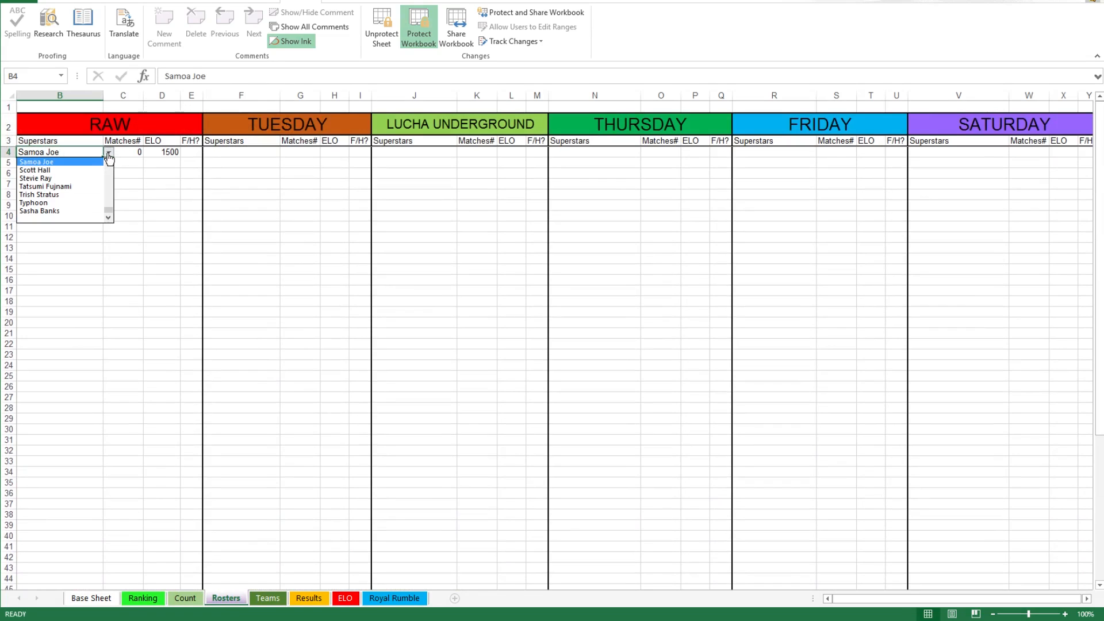
left_click_drag(109, 212, 108, 198)
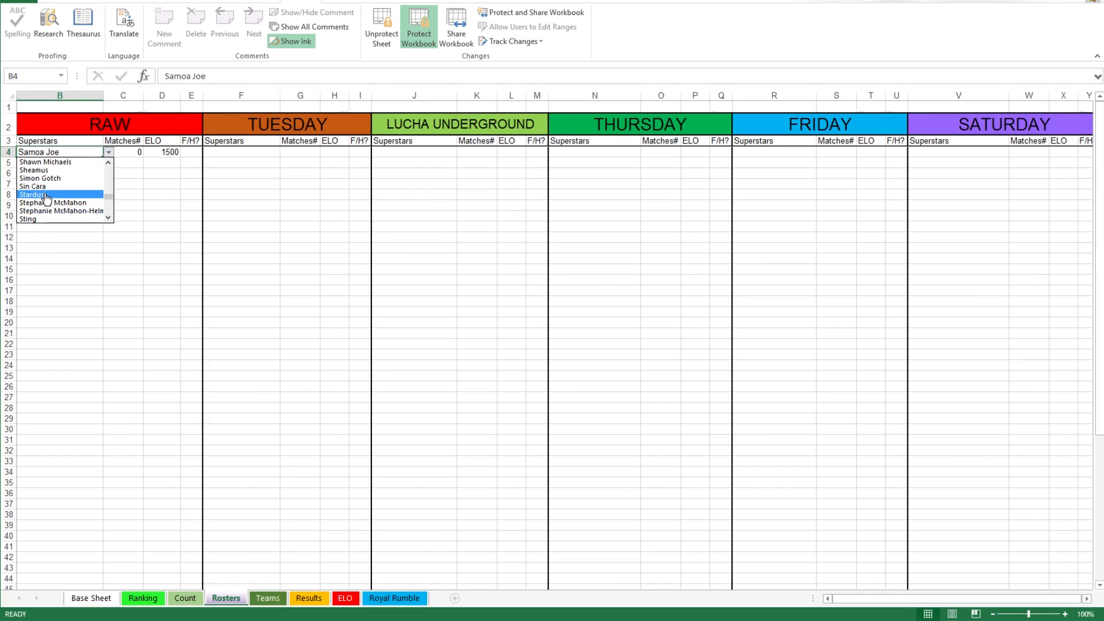
left_click(53, 195)
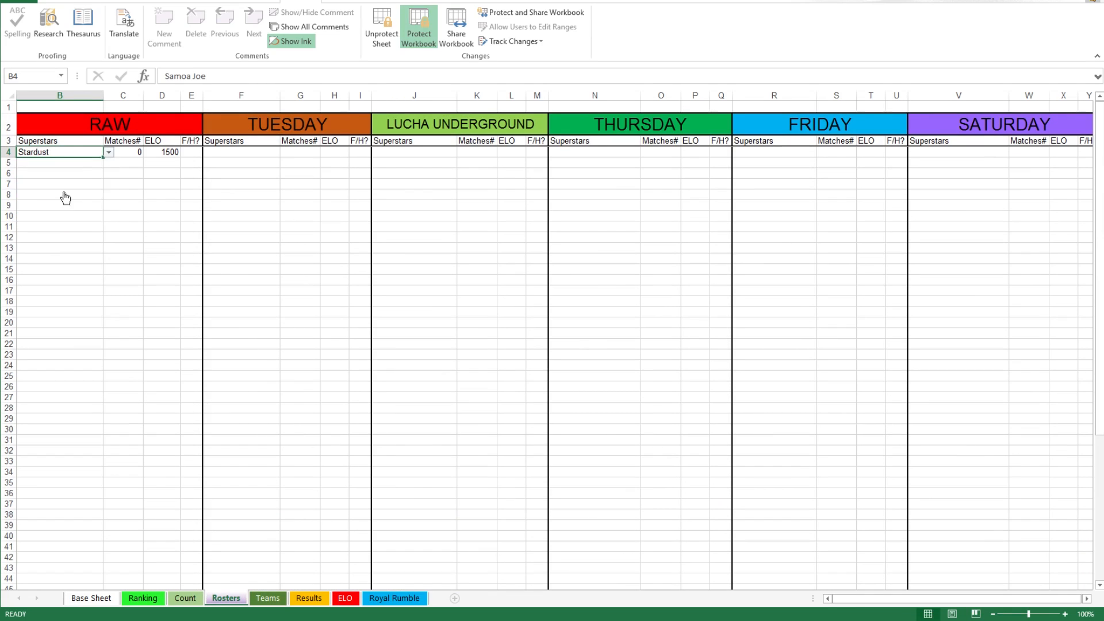
Step: Add Scott Hall in cell B5 and Samoa Joe in cell B6 of the RAW roster
left_click(84, 164)
left_click(108, 163)
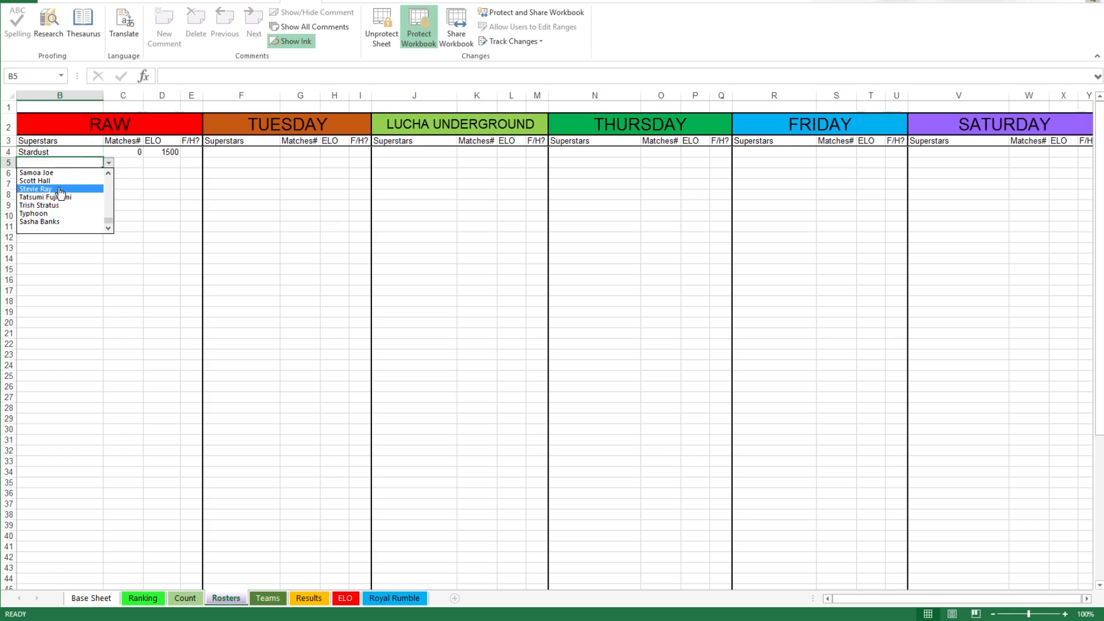
left_click(48, 182)
left_click(85, 174)
left_click(108, 174)
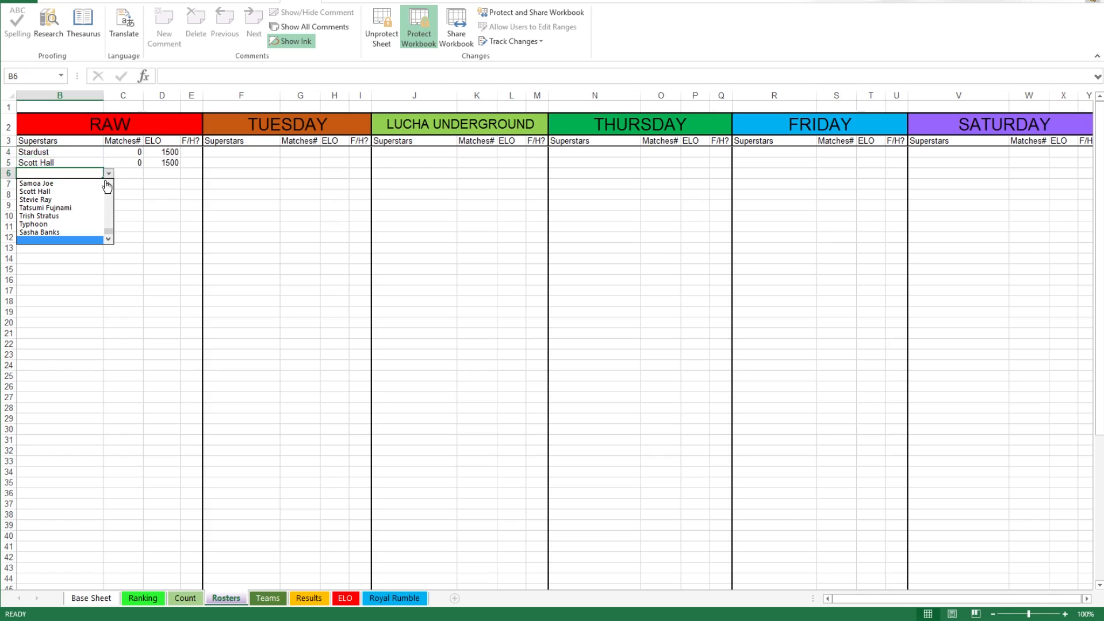
left_click(58, 184)
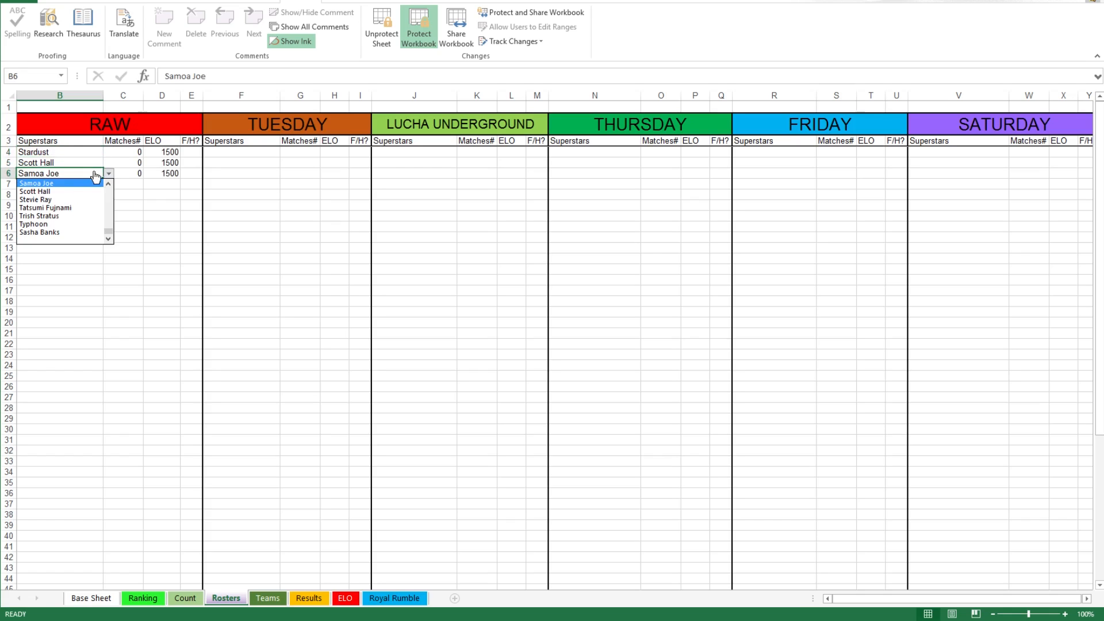
left_click(83, 186)
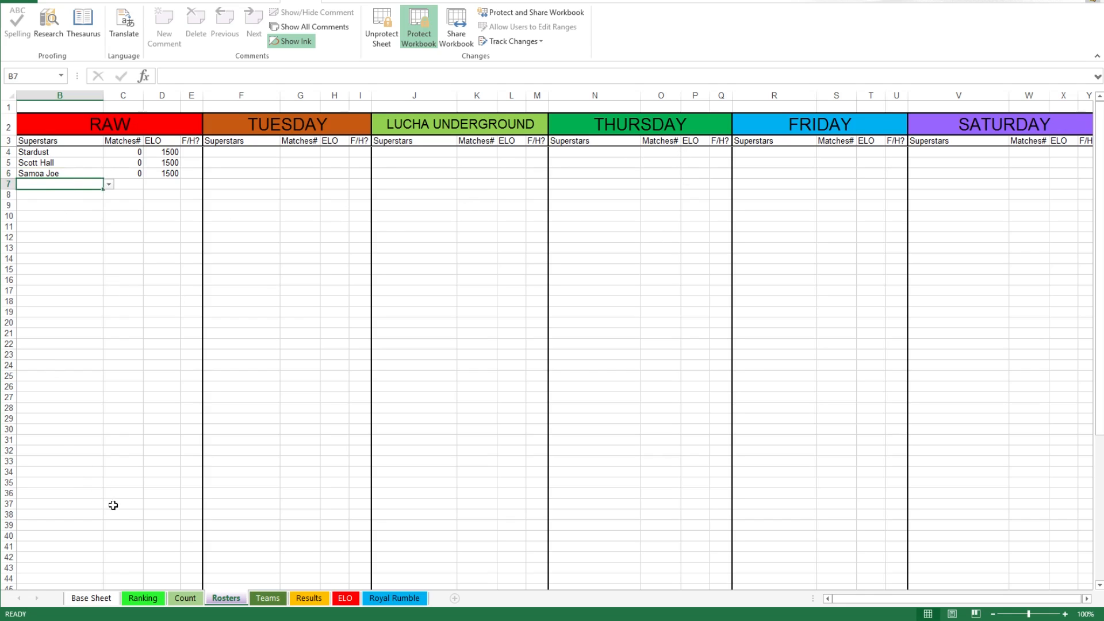
Step: Copy the superstar names Adam Rose through Damien Sandow, cells A2:A28, from the Base Sheet
left_click(100, 600)
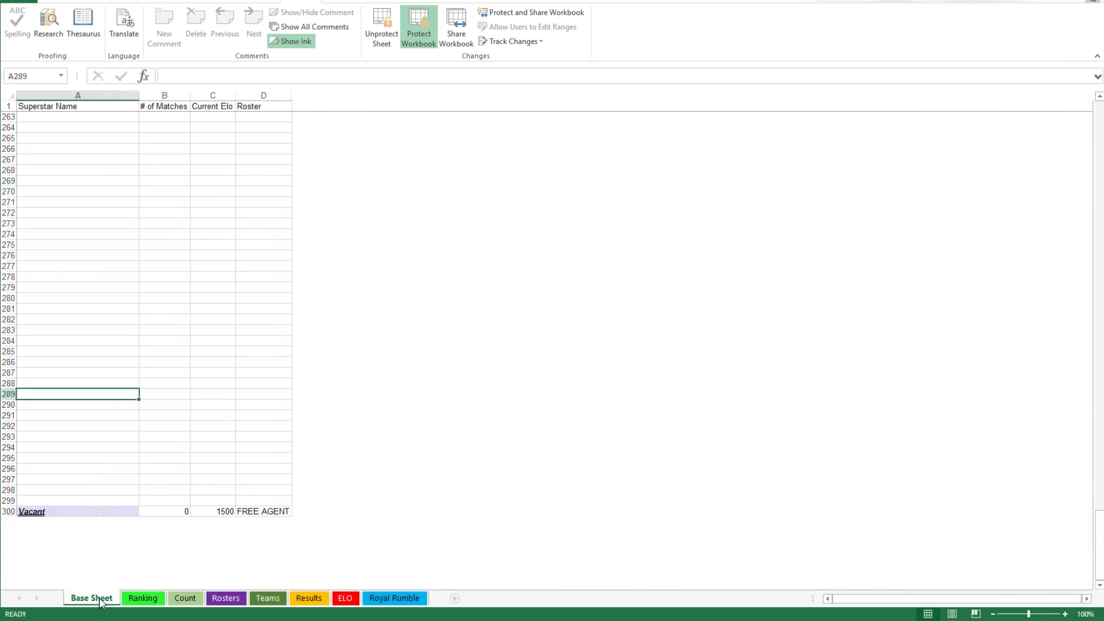
scroll(138, 282, "up", 20)
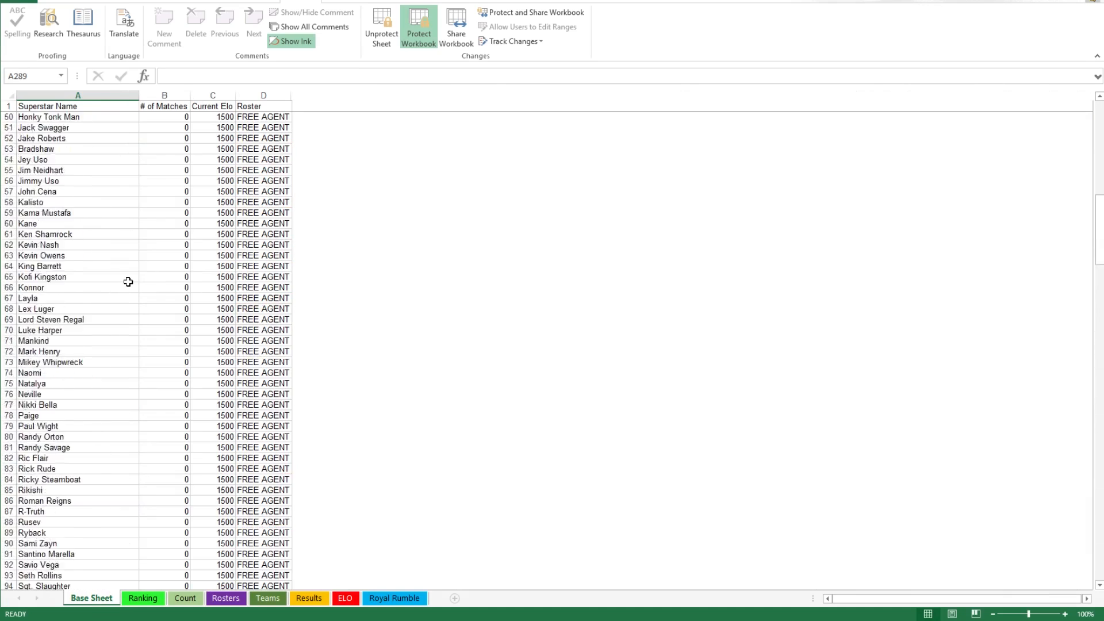
left_click_drag(89, 115, 63, 395)
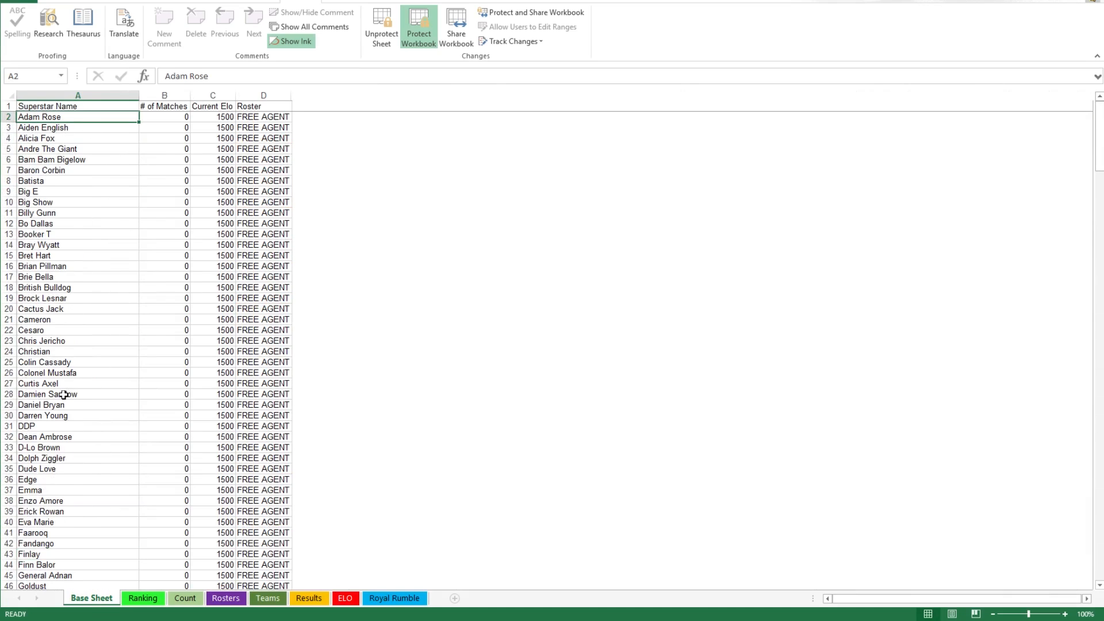
right_click(77, 231)
left_click(105, 254)
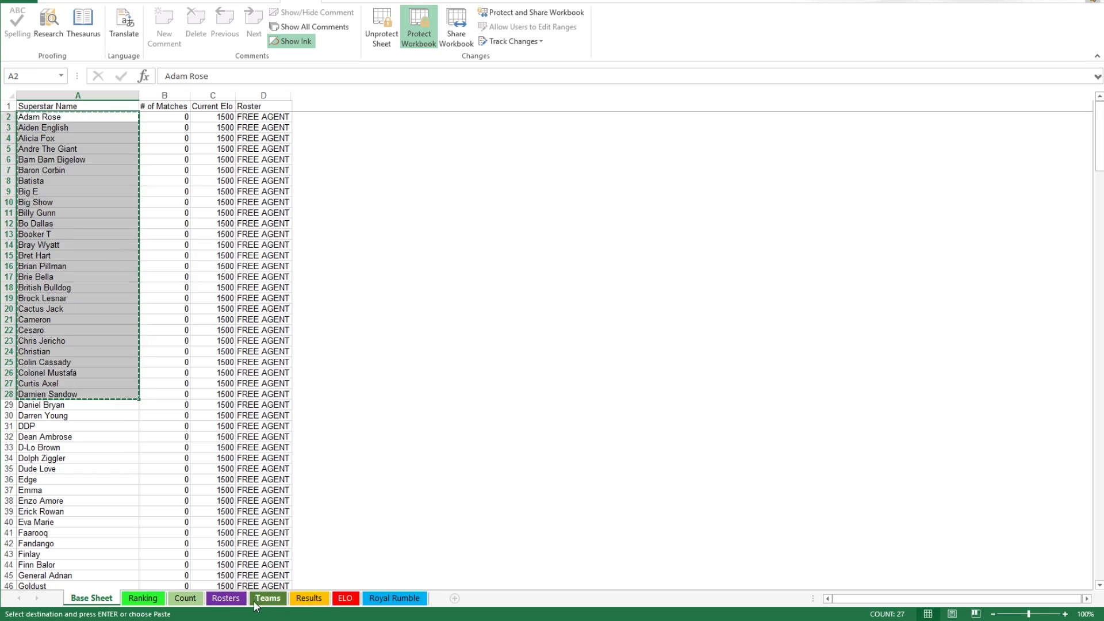
Step: Paste the copied names as values into the Free Agent superstars column of the Rosters sheet, starting at cell AC4
left_click(226, 598)
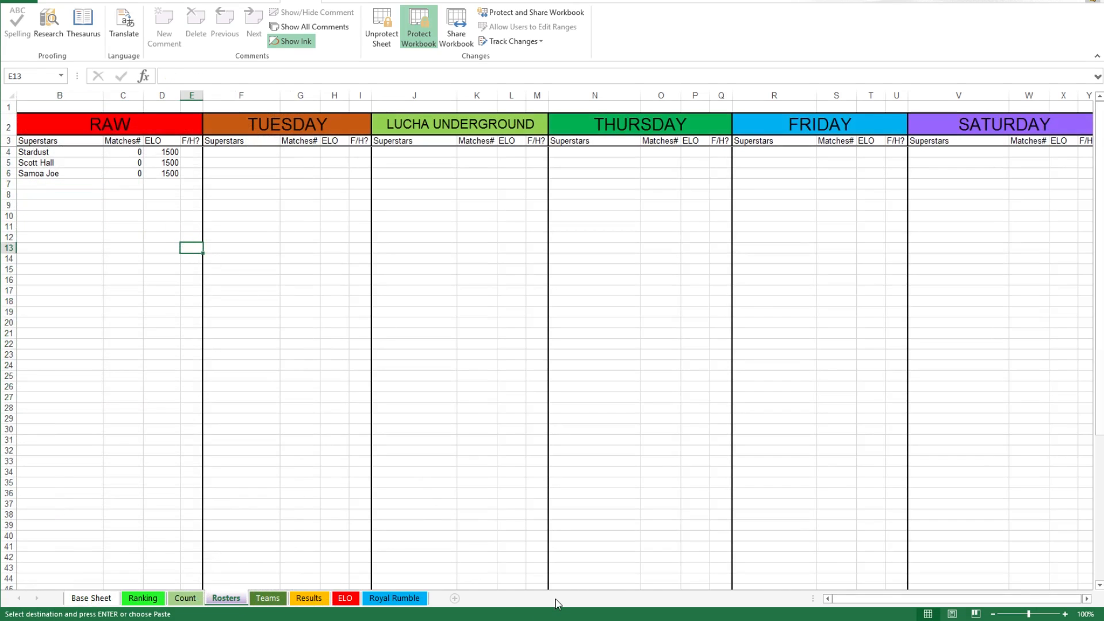
left_click_drag(898, 599, 977, 599)
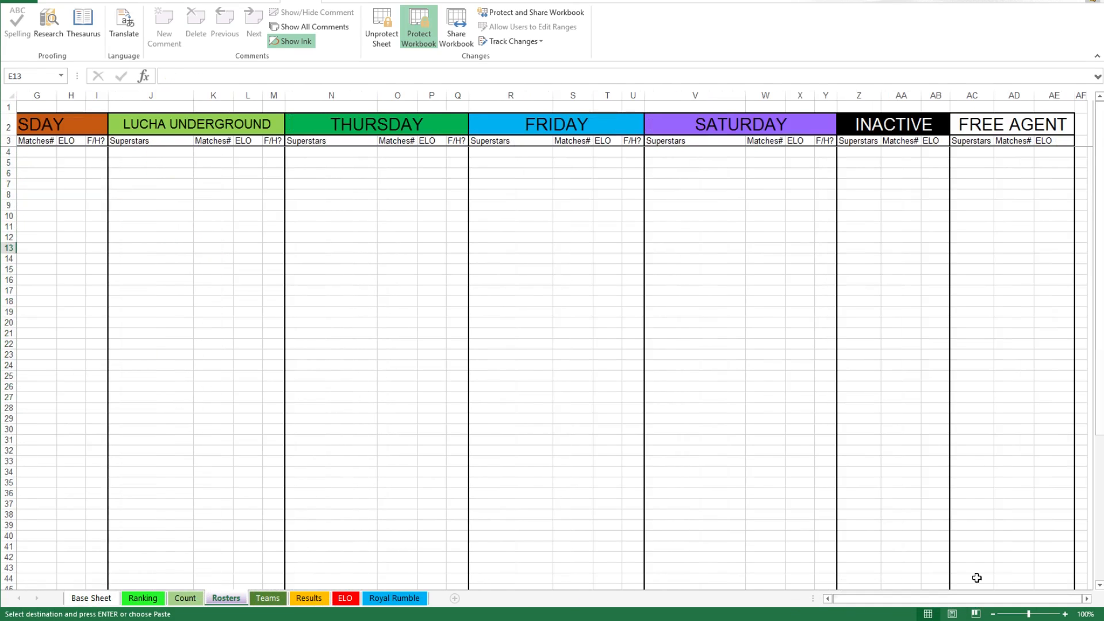
left_click(985, 176)
left_click(969, 152)
right_click(969, 152)
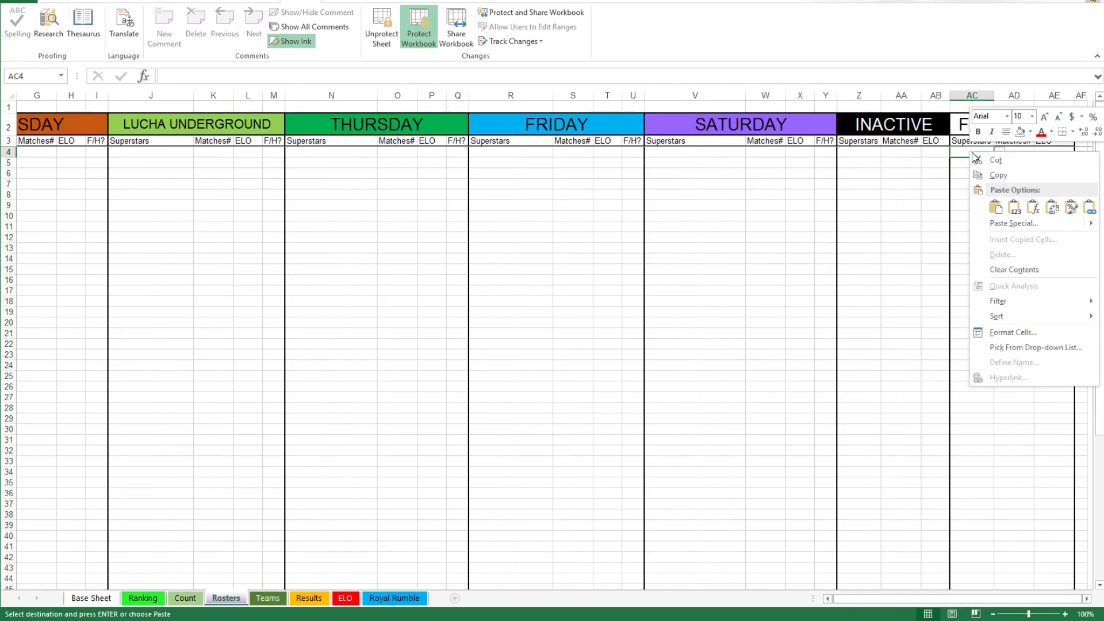
left_click(1014, 209)
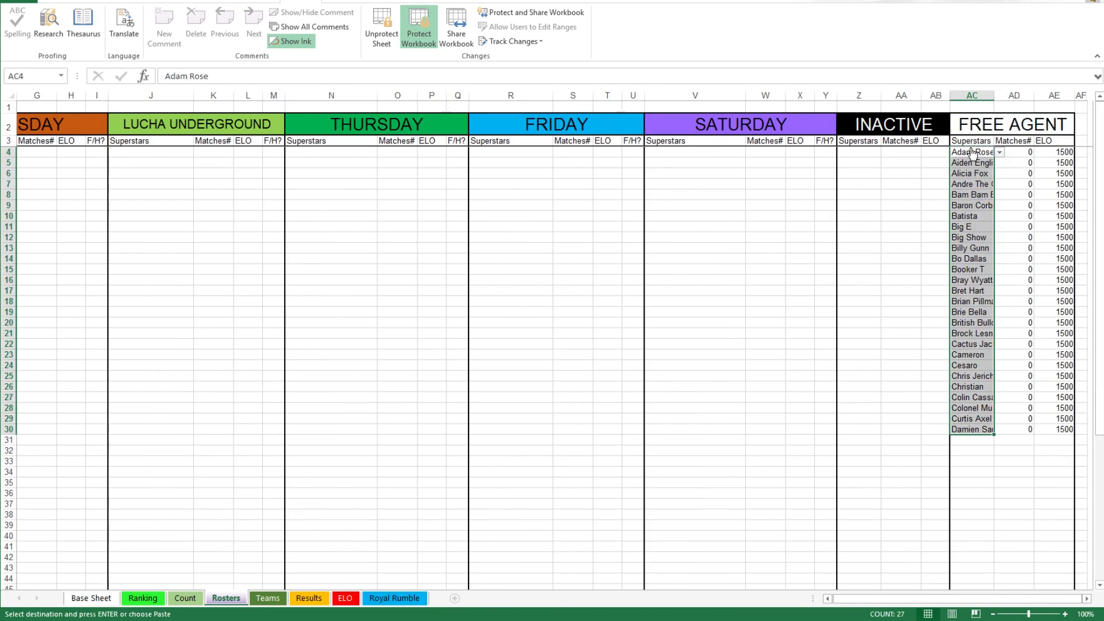
left_click(976, 185)
left_click(977, 407)
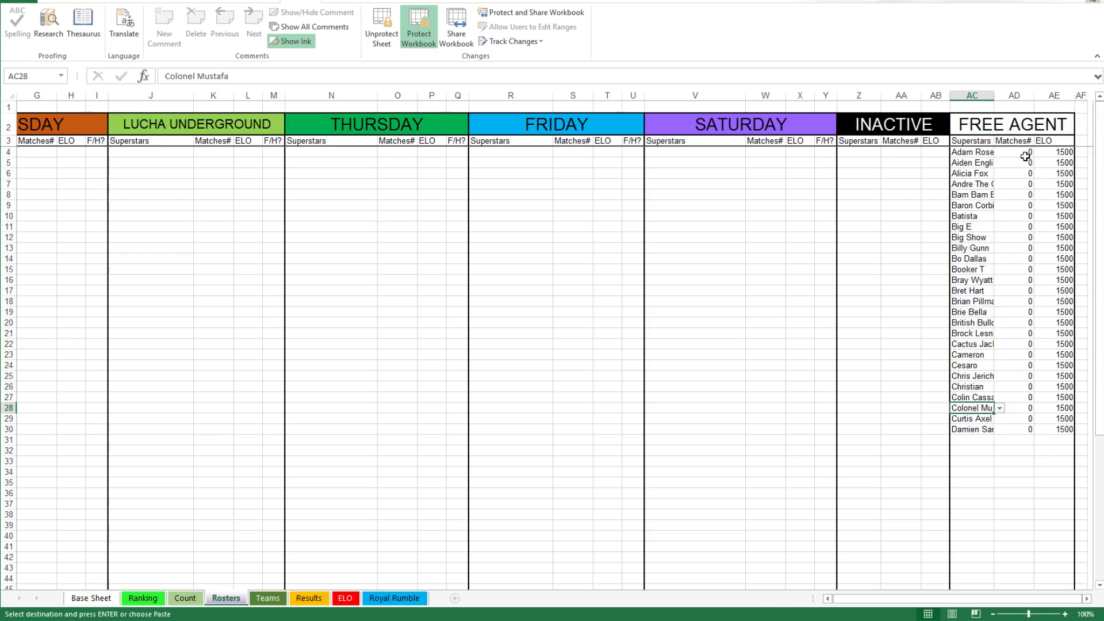
left_click(973, 154)
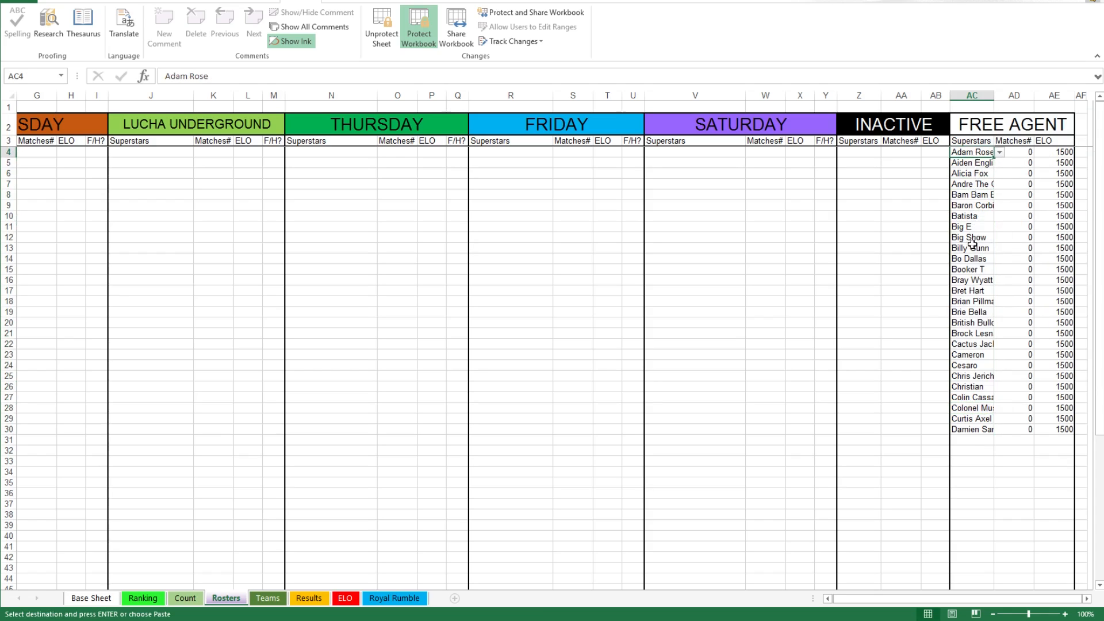
left_click(970, 432)
left_click_drag(972, 184, 970, 248)
right_click(970, 212)
left_click(1000, 232)
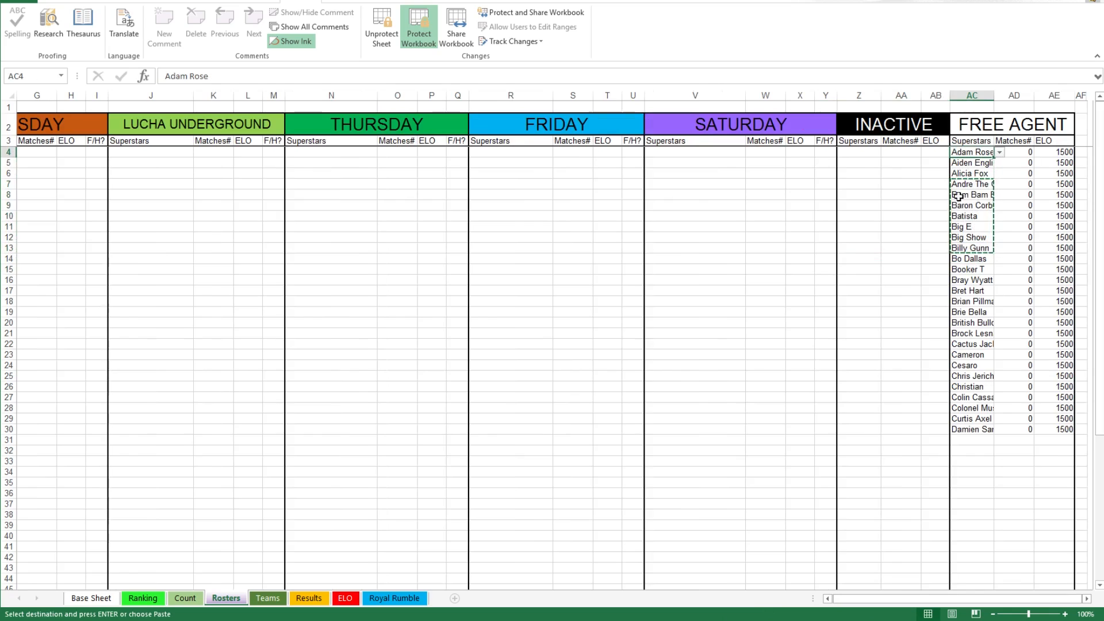
Step: Copy the Free Agent superstar names Andre The Giant through Bo Dallas, cells AC7:AC14
left_click_drag(966, 184, 970, 259)
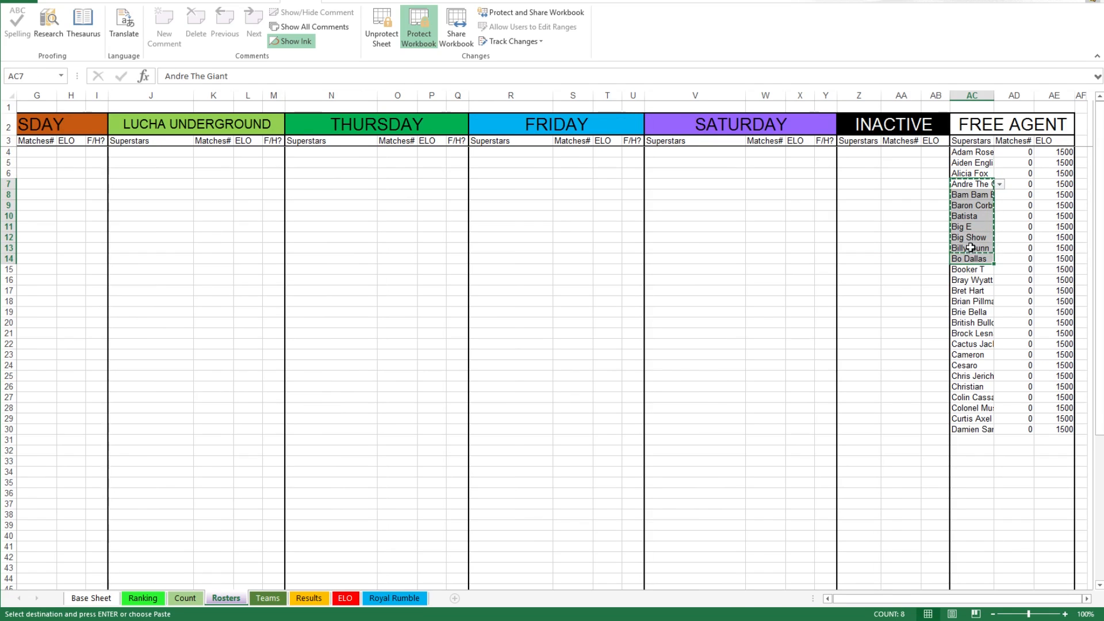
left_click(964, 181)
left_click(965, 183)
right_click(974, 185)
left_click(1003, 209)
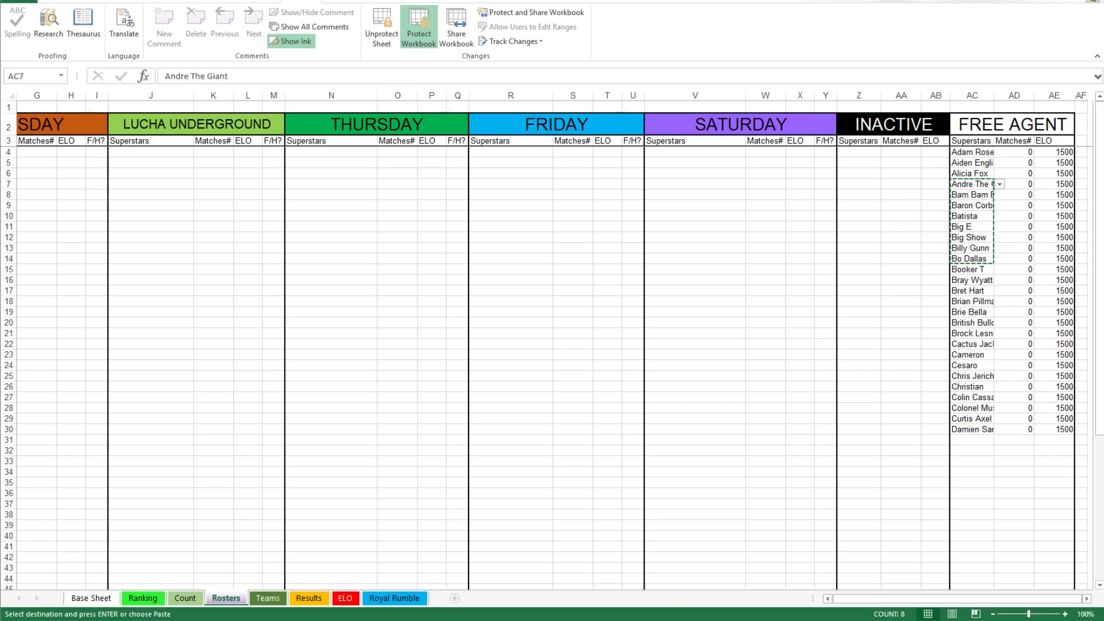
Step: Transfer the copied names as plain text by way of Notepad into the RAW superstars column, starting at cell B7
right_click(330, 187)
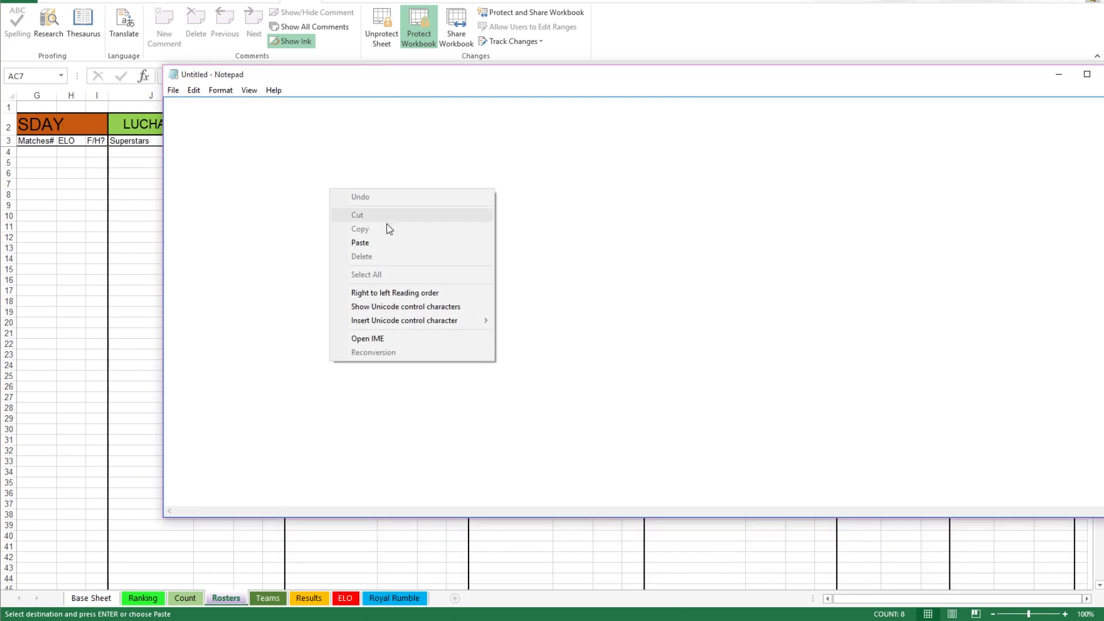
left_click(374, 243)
left_click_drag(281, 228, 68, 82)
right_click(250, 174)
left_click(288, 209)
left_click(107, 276)
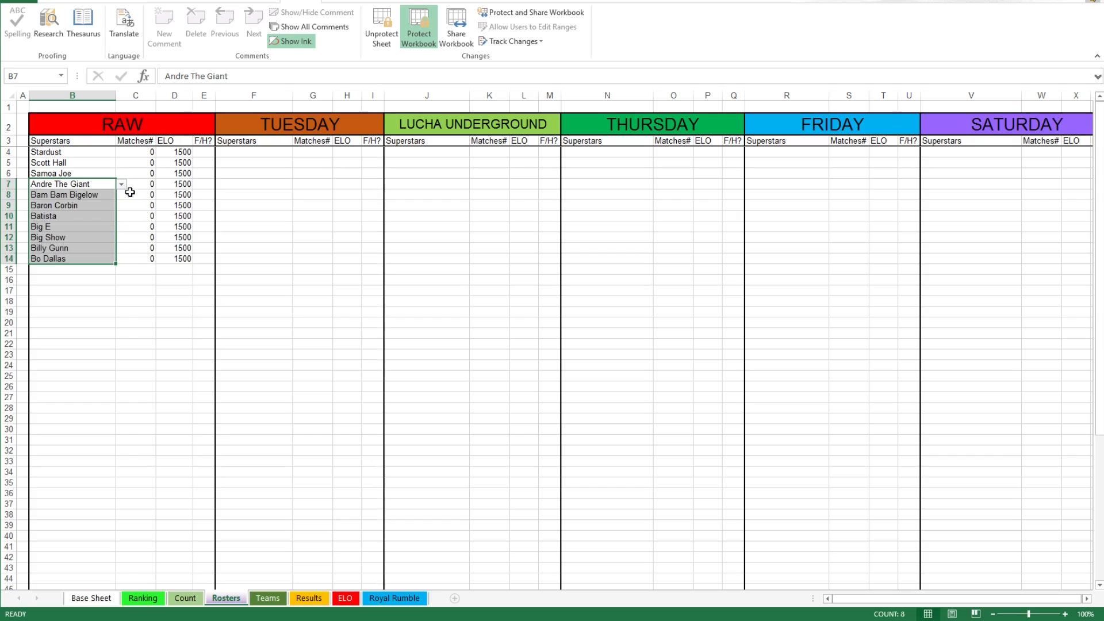
left_click(68, 227)
Step: Clear all superstar names from the Free Agent column, cells AC4:AC30
left_click_drag(929, 599, 1026, 542)
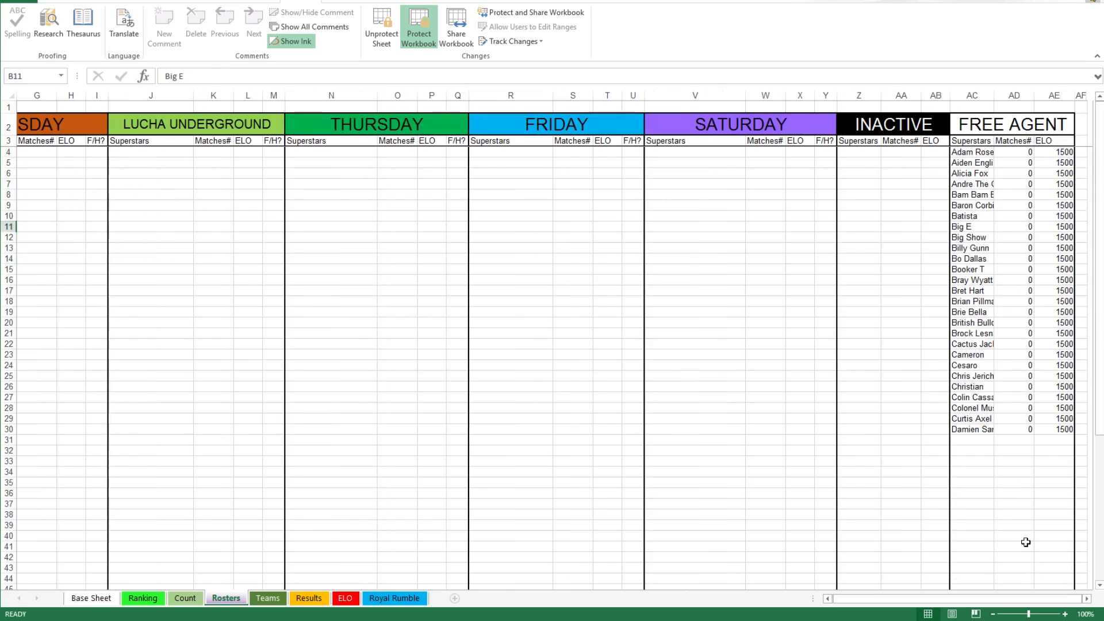
left_click(981, 418)
left_click_drag(970, 154, 981, 430)
key("Delete")
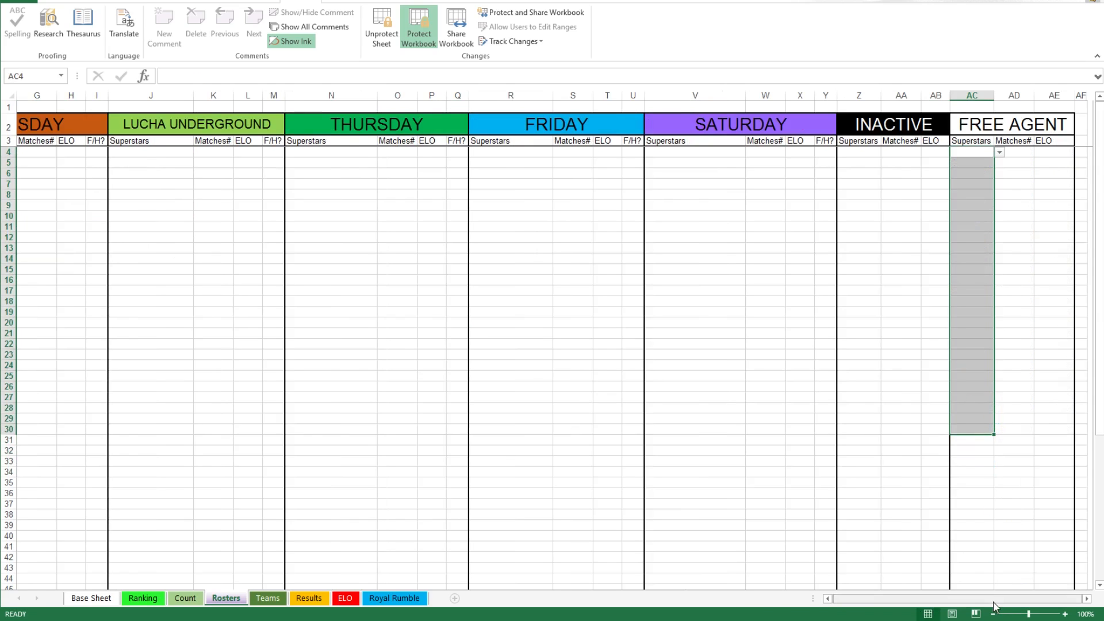
Step: Return to the RAW roster, then bring up the empty Notepad window and close it
left_click_drag(996, 603, 867, 601)
left_click(89, 292)
left_click(62, 237)
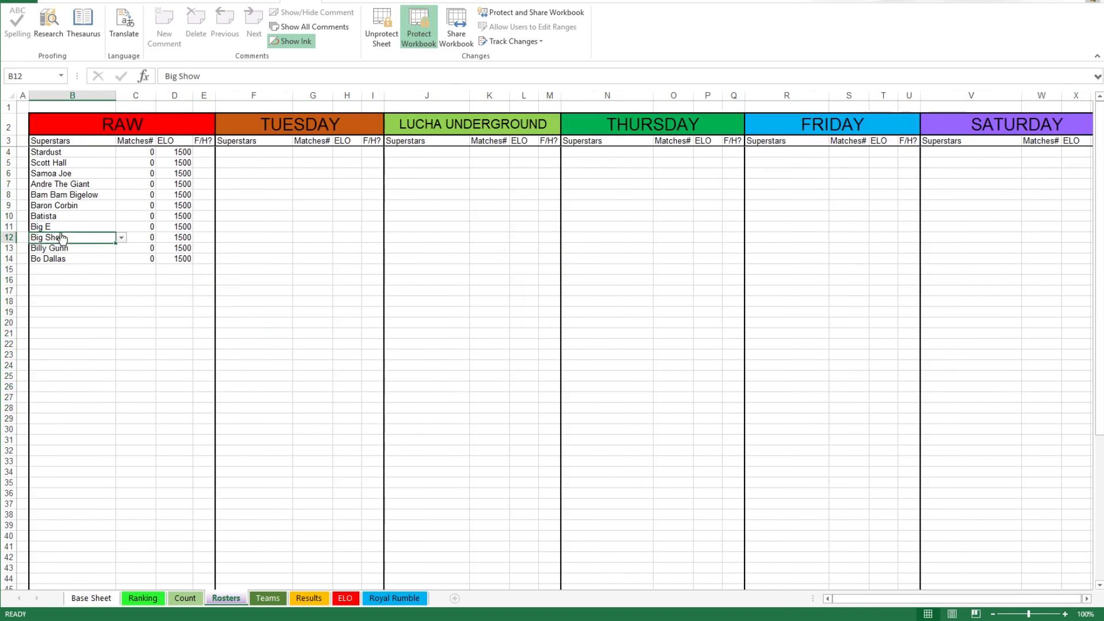
left_click(80, 260)
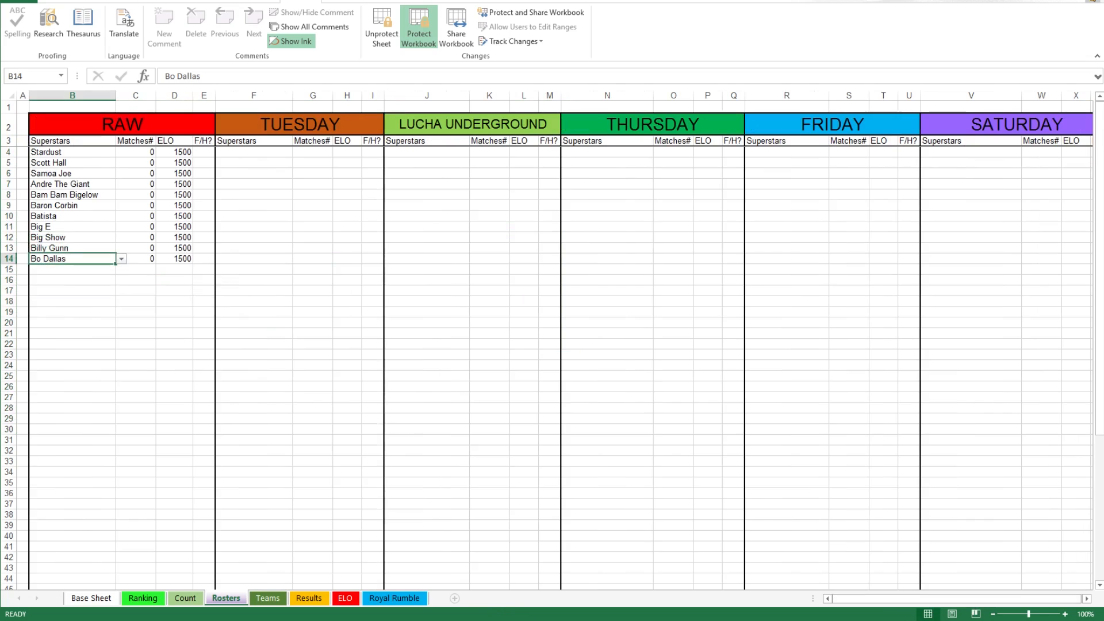
left_click(505, 620)
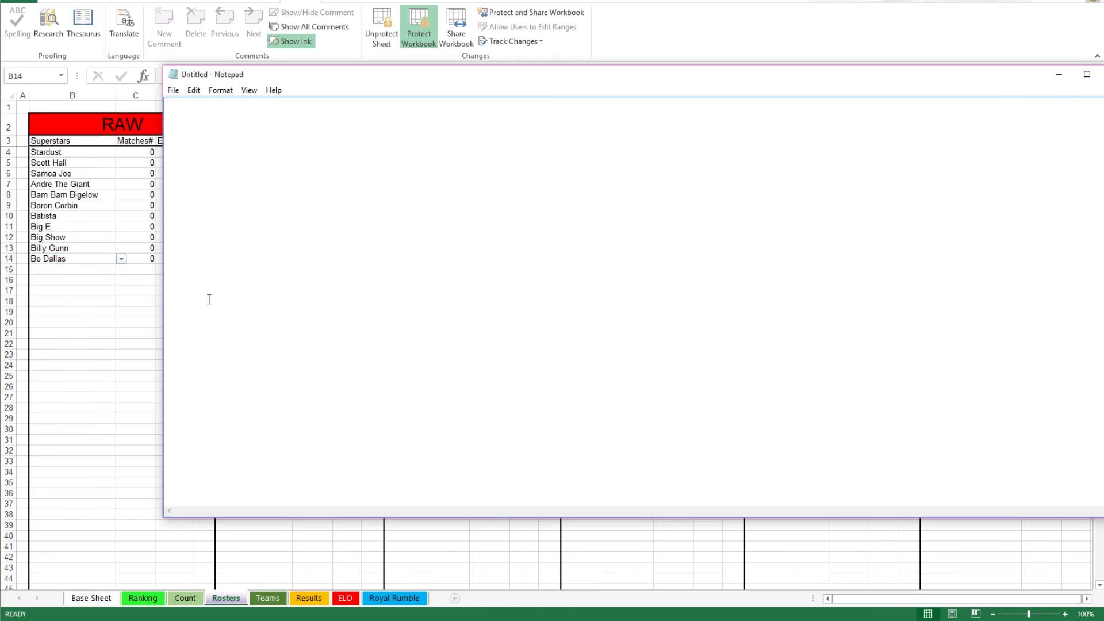
left_click(1103, 75)
Step: Review the RAW roster names and examine the roster labels of these superstars on the Base Sheet, Ranking and Count sheets
left_click(97, 284)
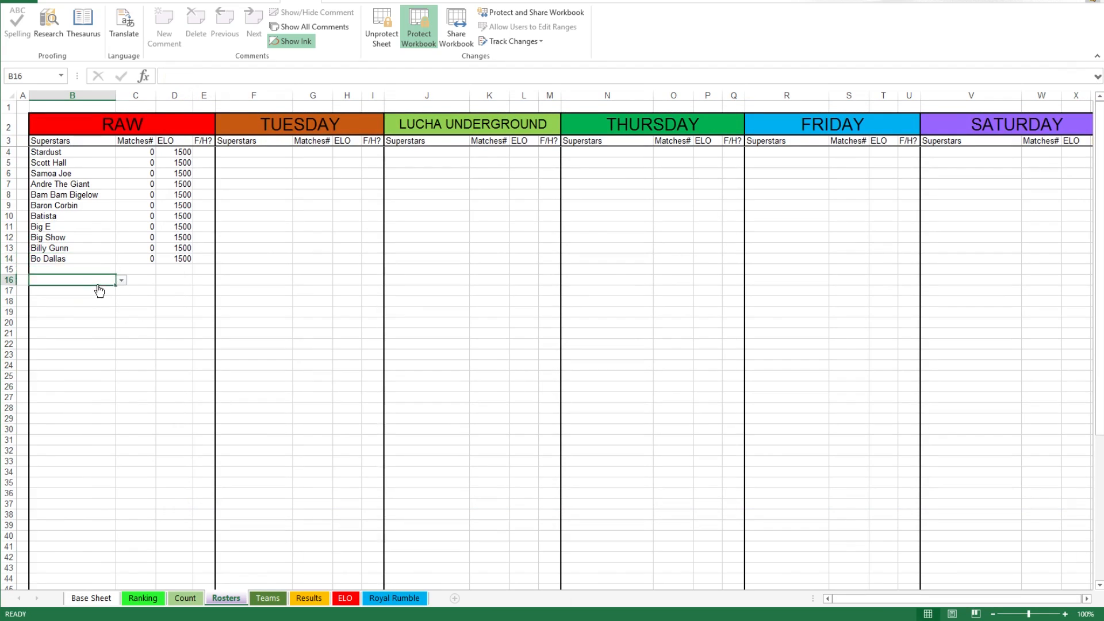
left_click(67, 261)
left_click_drag(46, 151, 48, 260)
left_click(99, 409)
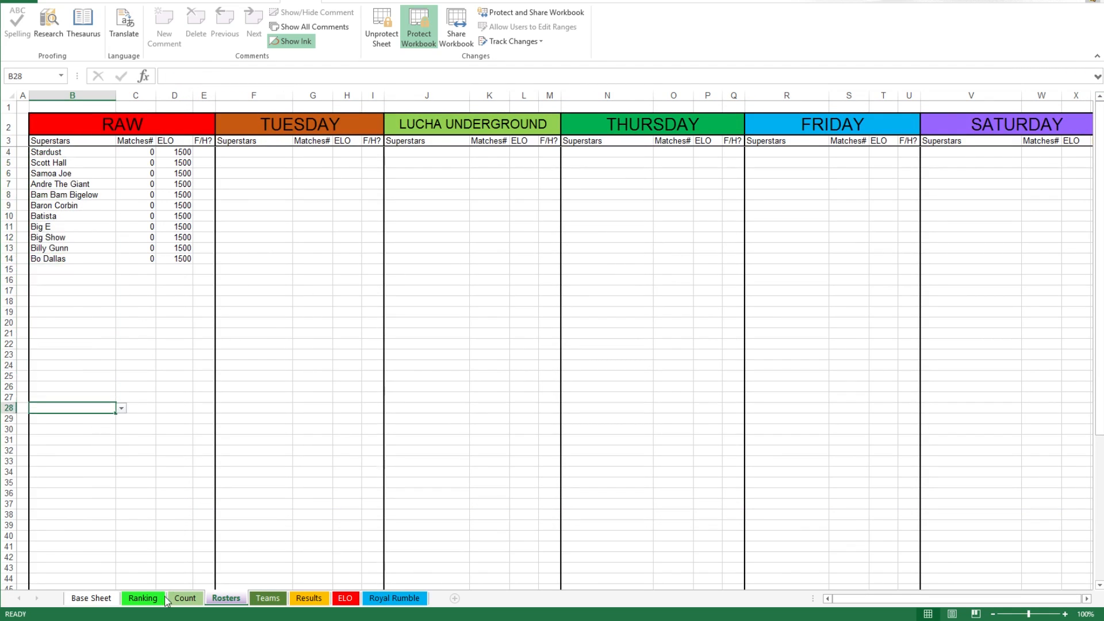
left_click(95, 600)
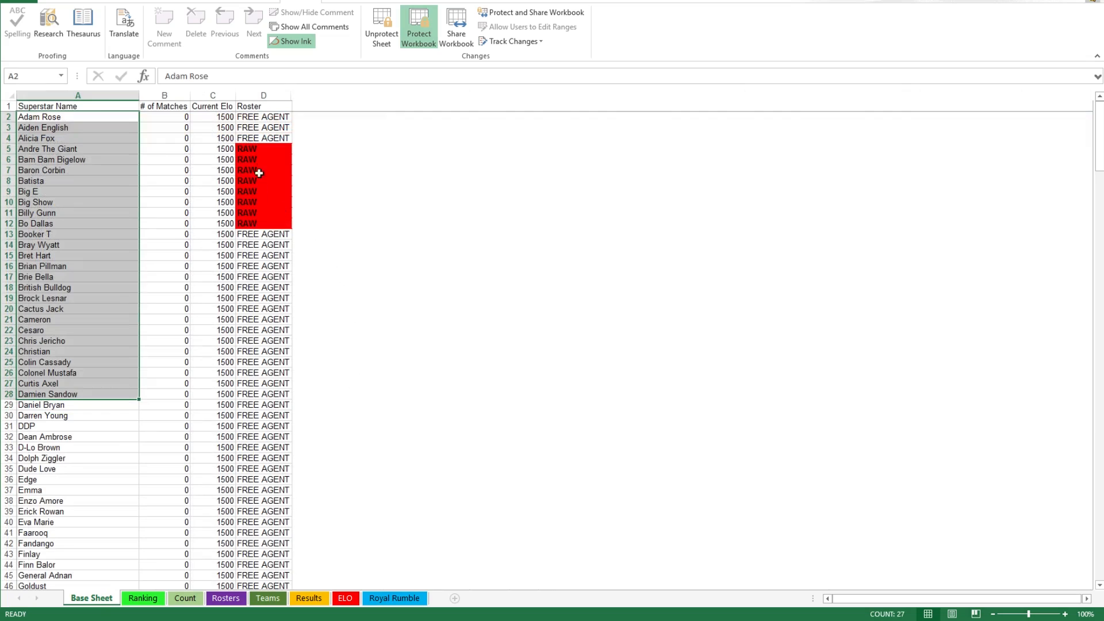
left_click_drag(97, 152, 82, 234)
left_click(184, 601)
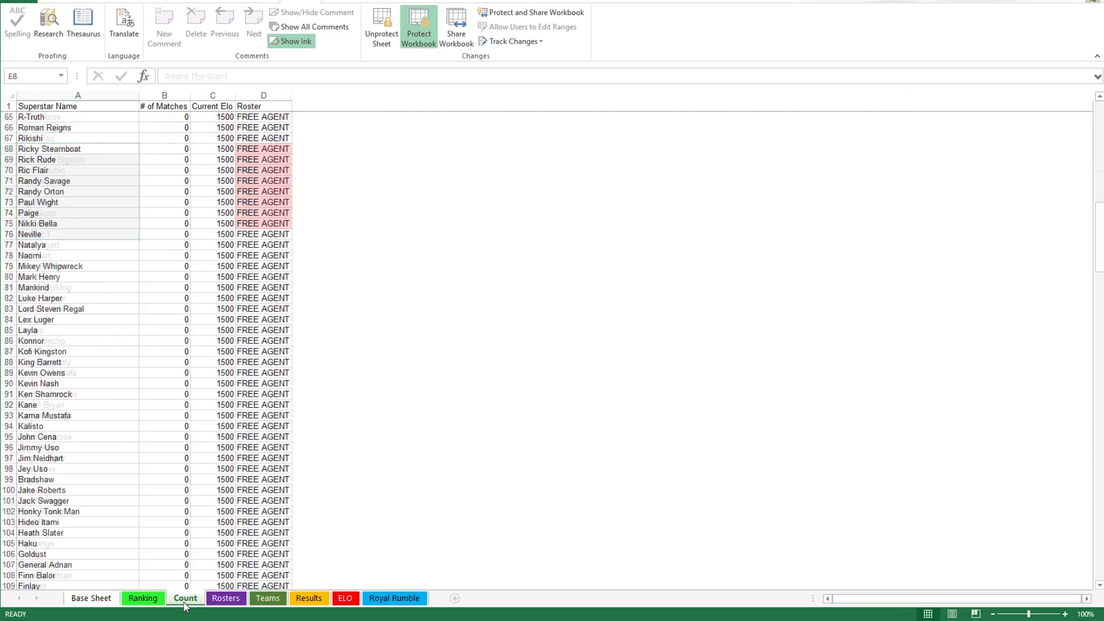
left_click(144, 599)
left_click(191, 601)
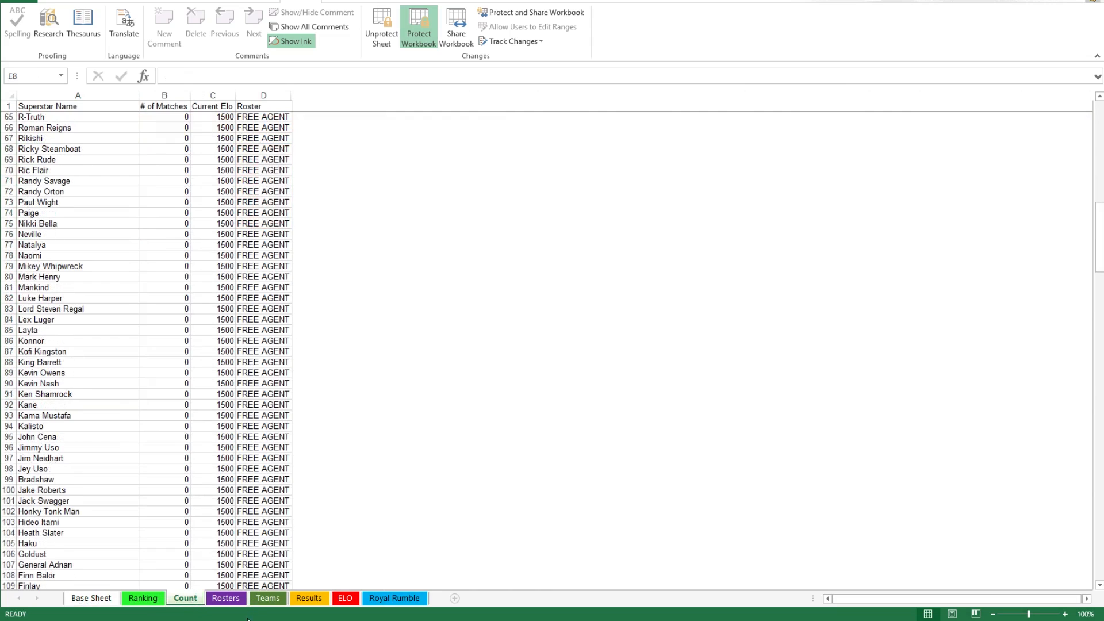
left_click(142, 599)
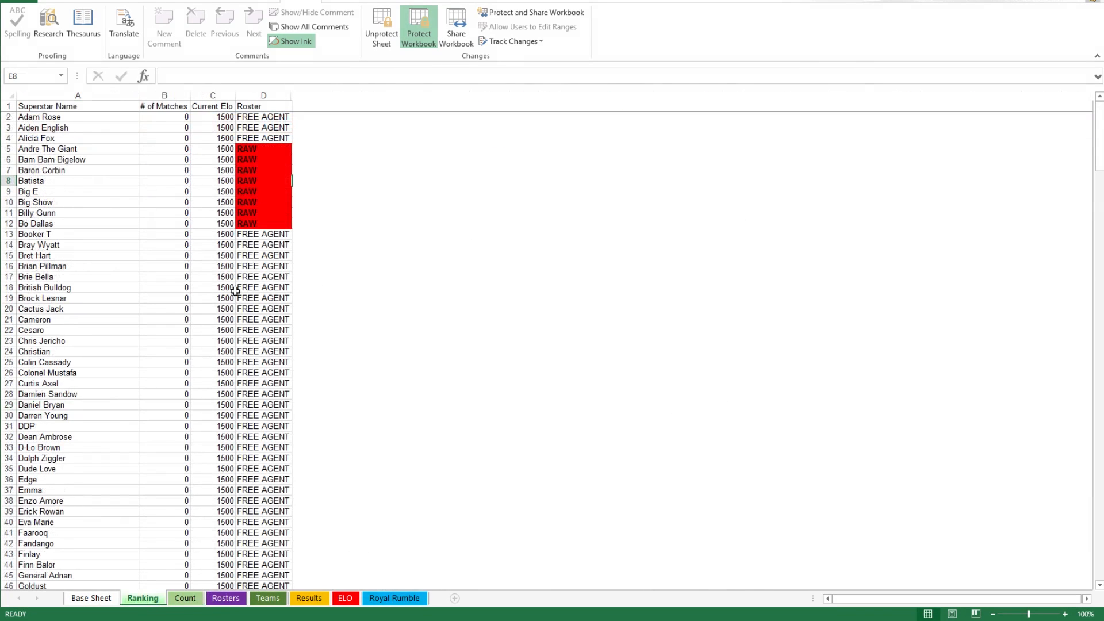
left_click(189, 600)
scroll(205, 512, "down", 20)
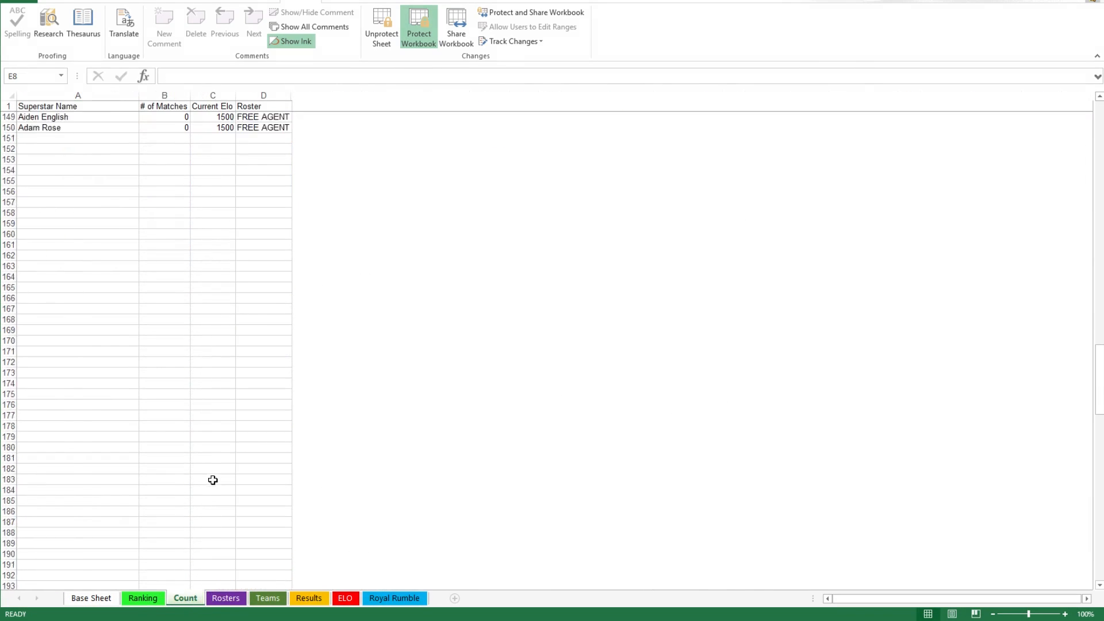
scroll(213, 485, "up", 6)
Step: Rename the RAW show header in cell B2 of the Rosters sheet to NITRO
left_click(225, 599)
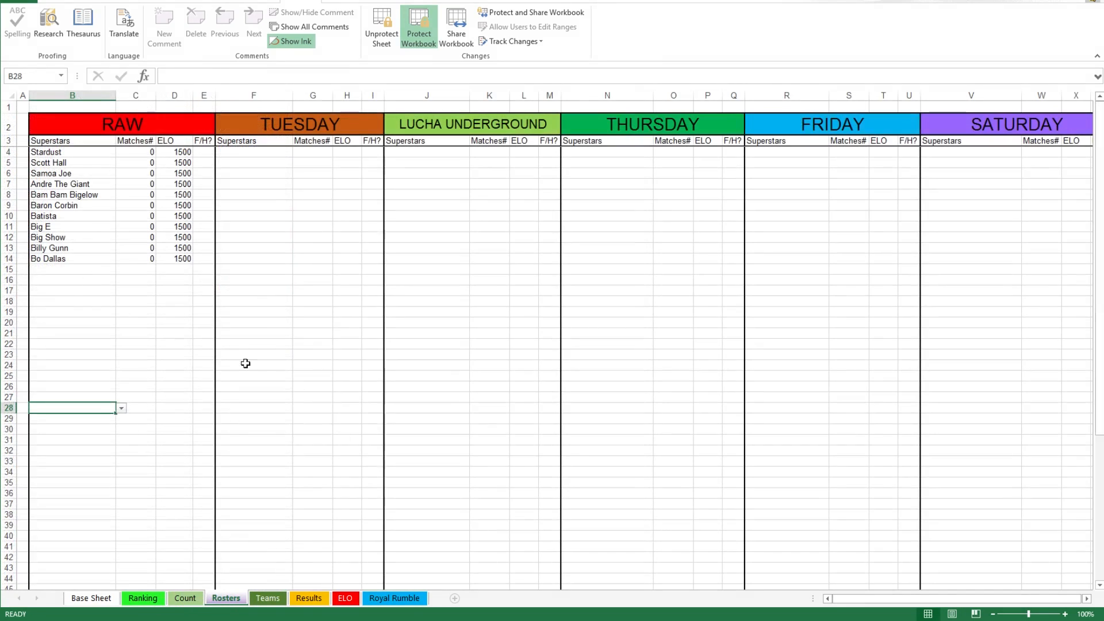
left_click(116, 128)
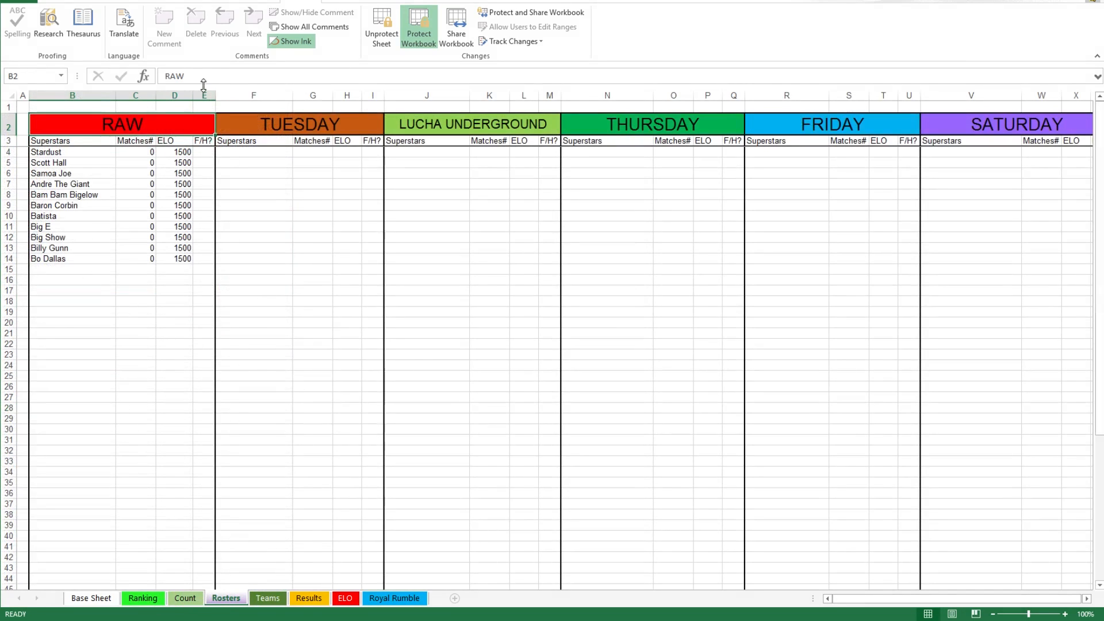
double_click(175, 76)
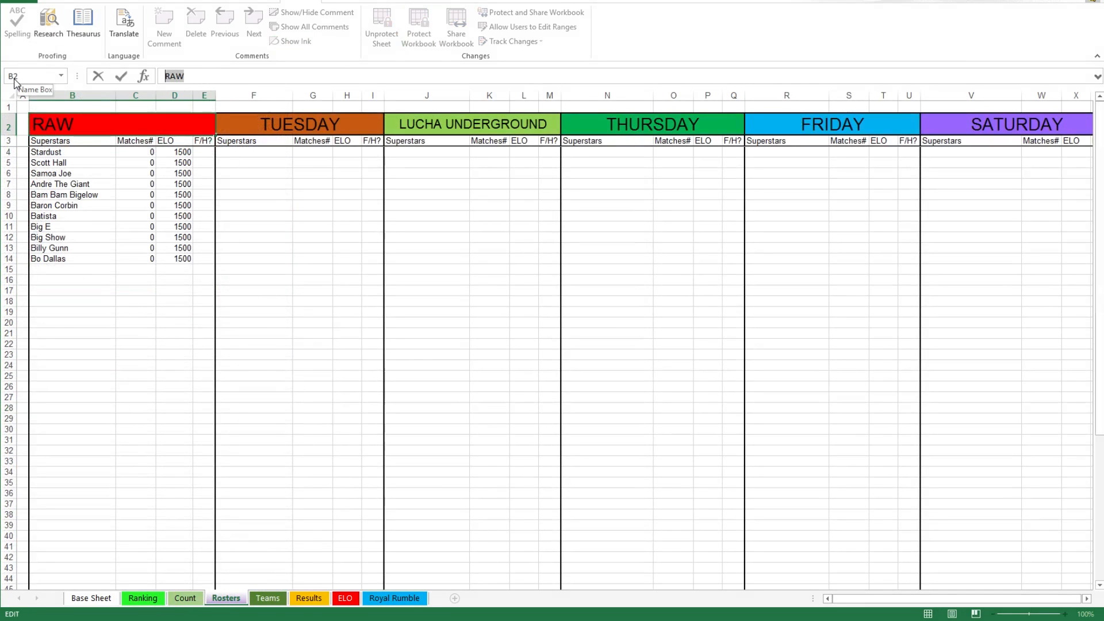
type("NITRO")
key("Return")
key("Return")
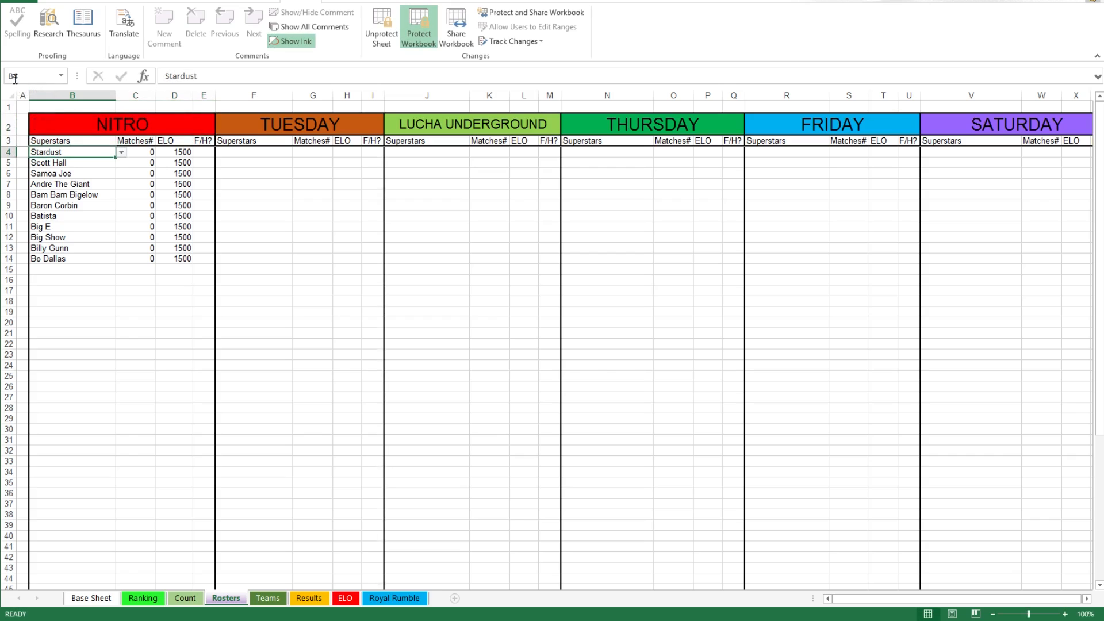
Step: Check the renamed show's label in the Roster column of the Base Sheet, Ranking and Count sheets
left_click(109, 599)
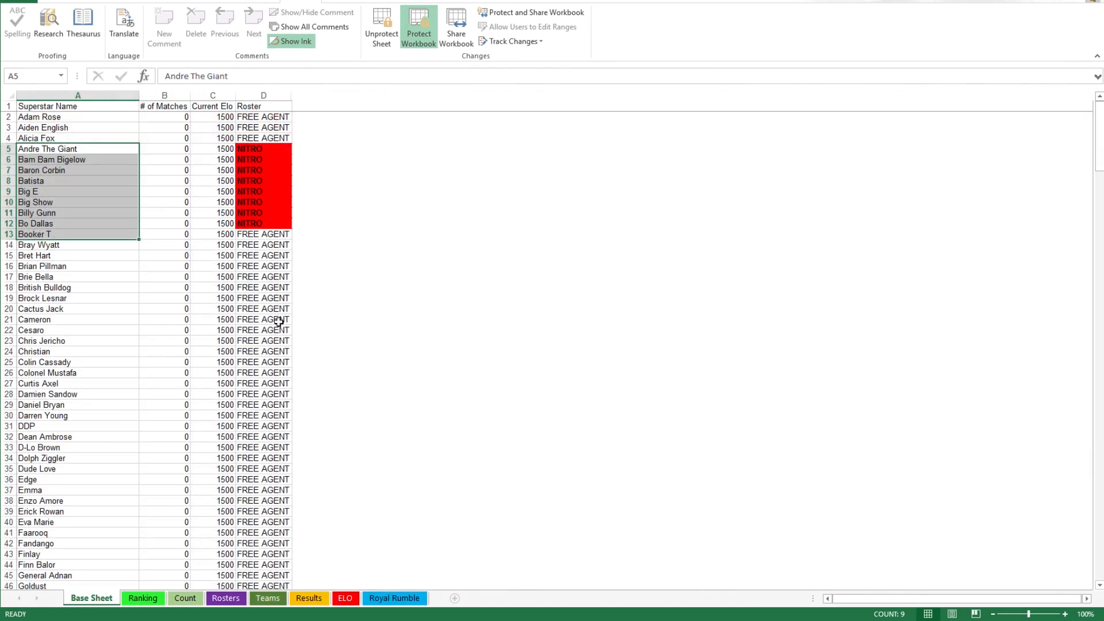
left_click(153, 595)
left_click(185, 599)
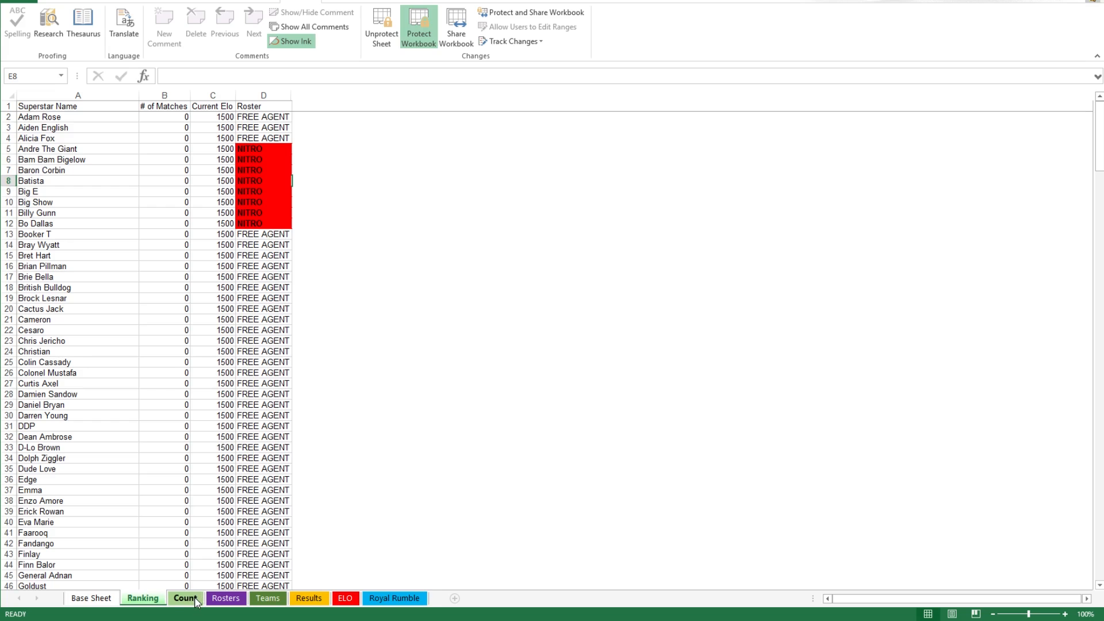
scroll(269, 305, "up", 3)
Step: Copy Andre The Giant from cell B7 of the NITRO roster and paste the name into its Major Champion cell, B55
left_click(226, 598)
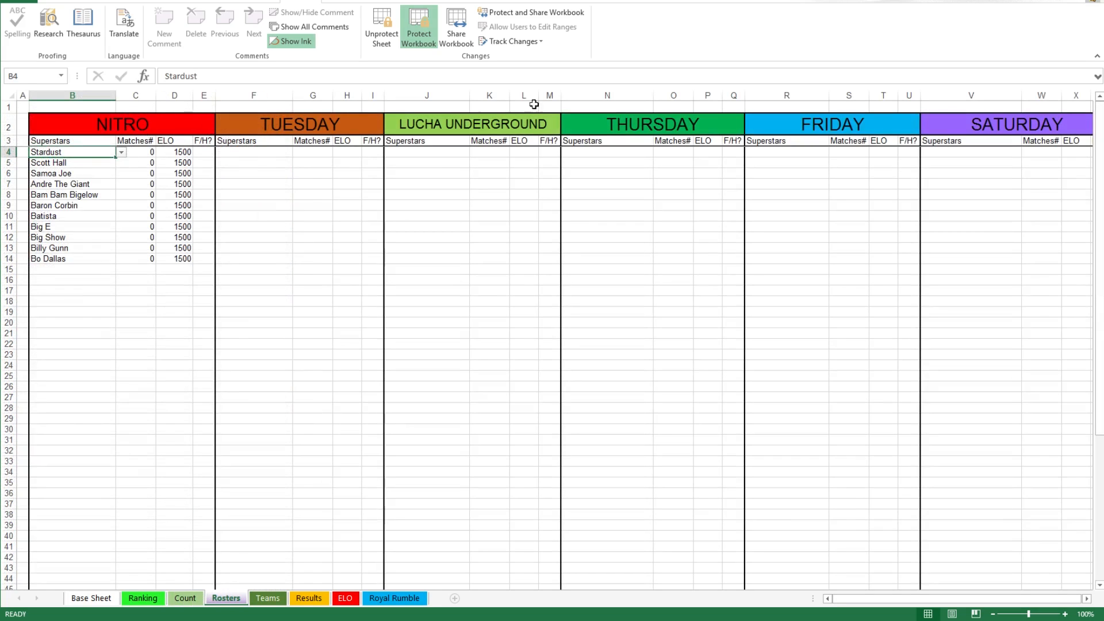
scroll(132, 277, "down", 8)
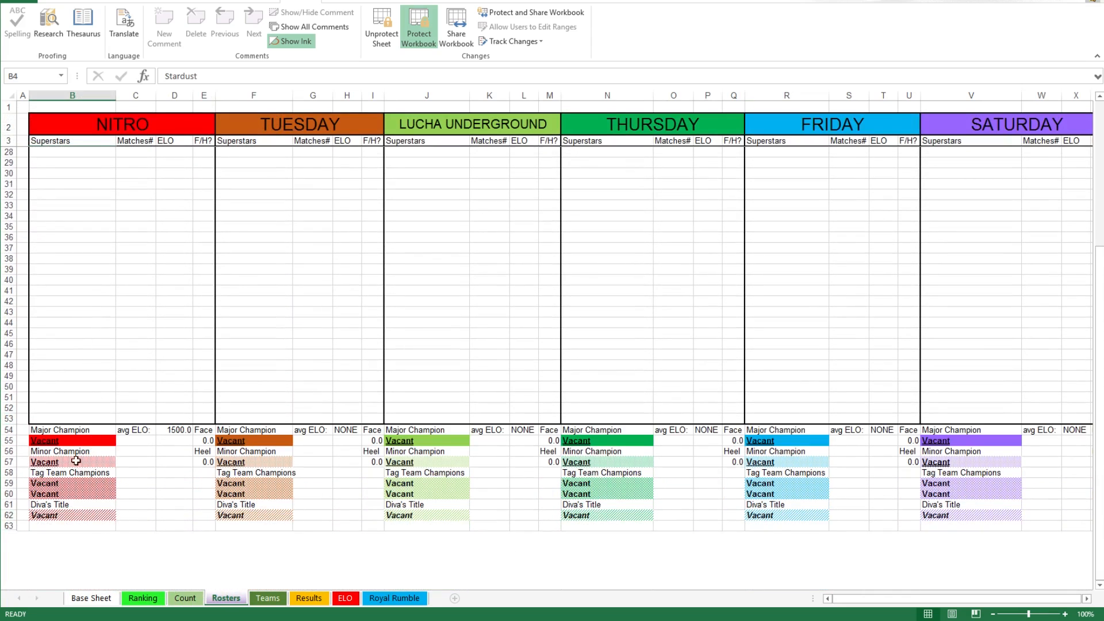
scroll(120, 349, "up", 8)
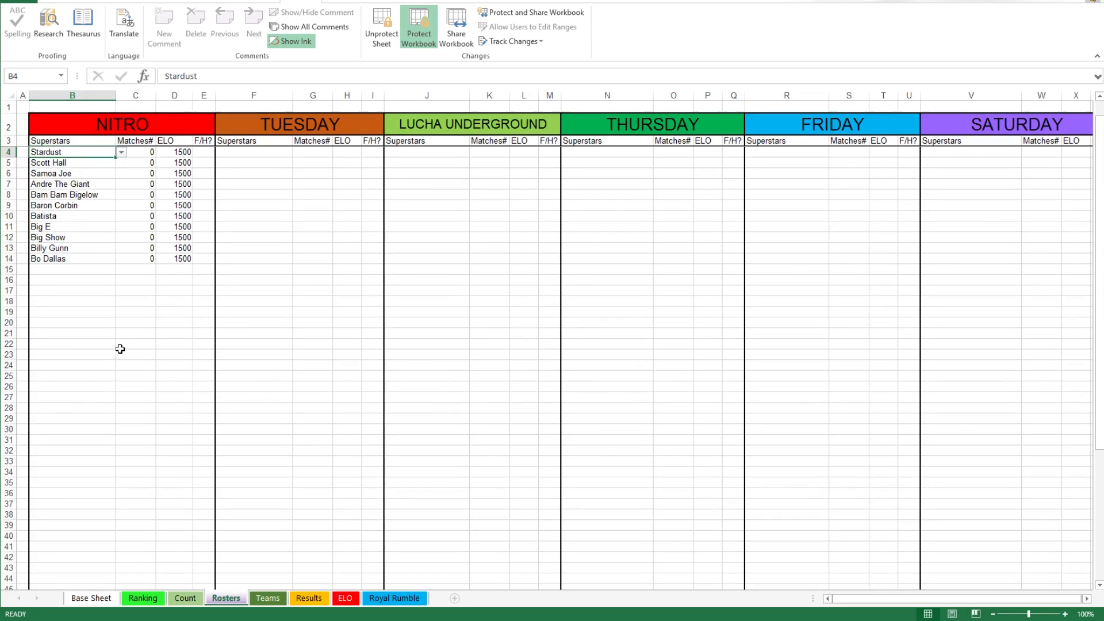
left_click(76, 184)
right_click(78, 184)
left_click(104, 208)
scroll(81, 360, "down", 8)
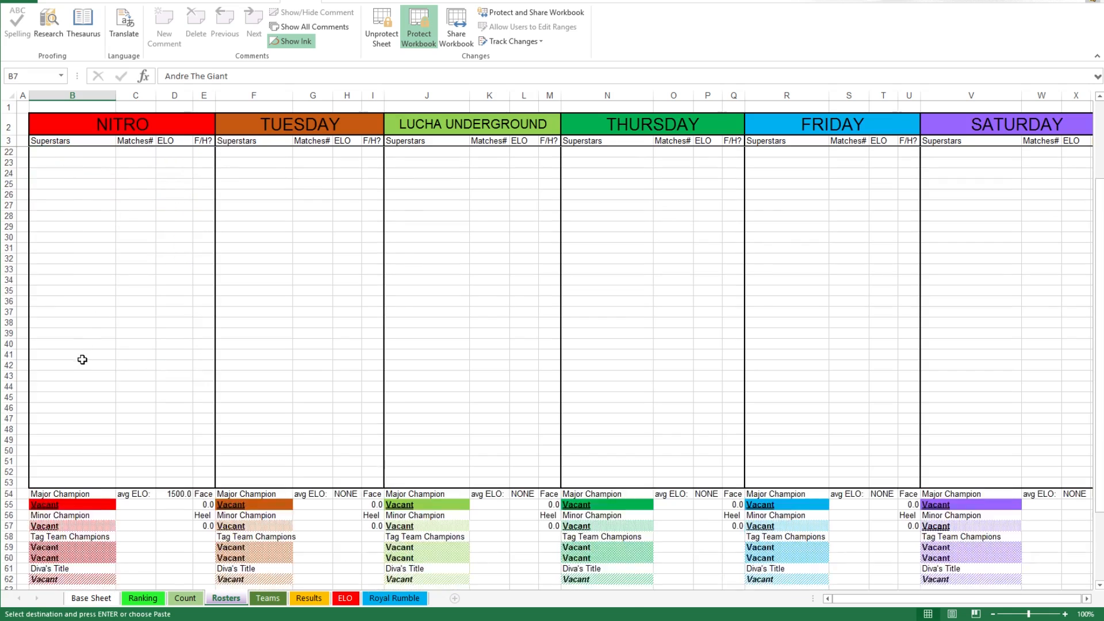
left_click(66, 442)
right_click(67, 443)
left_click(106, 260)
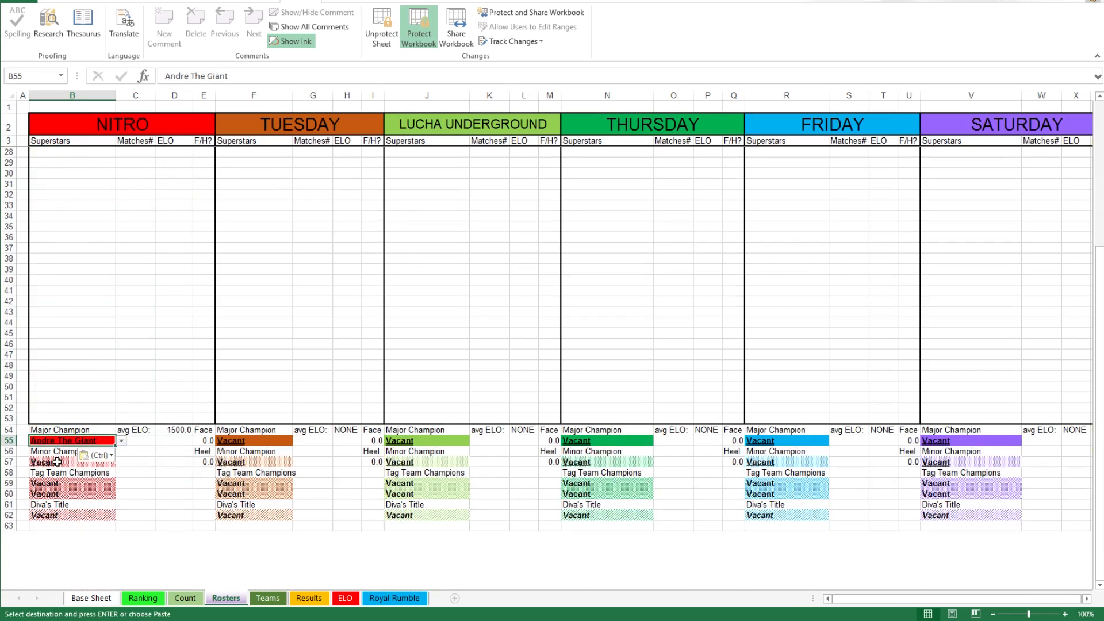
Step: Check how the NITRO major champion is marked in the roster, the Base Sheet and the Count sheet, and view the championship section
scroll(79, 399, "up", 8)
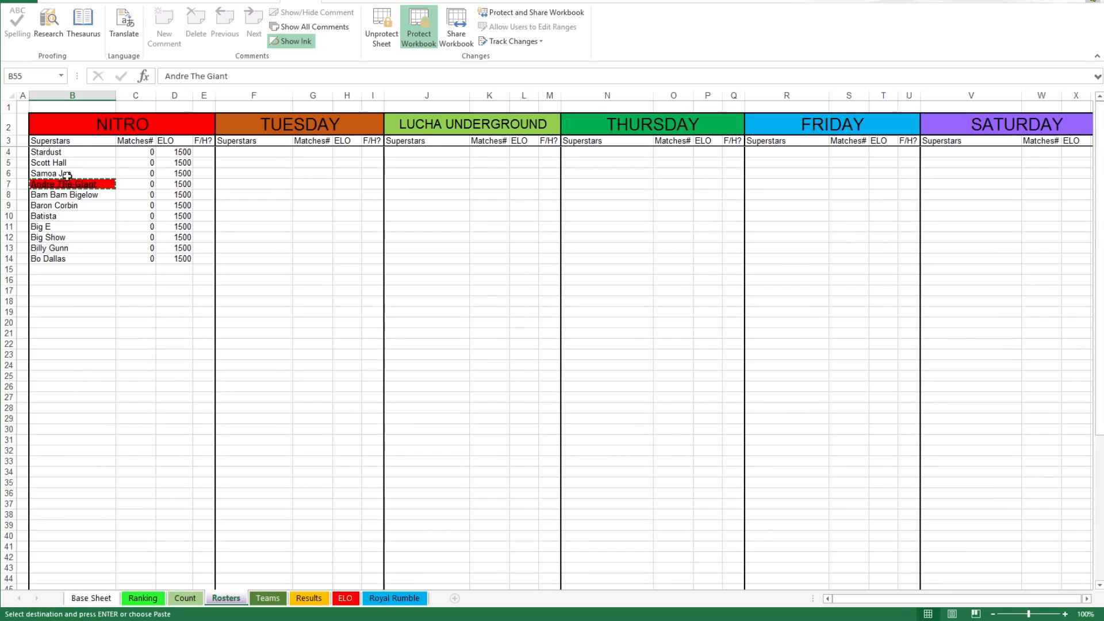
left_click(106, 592)
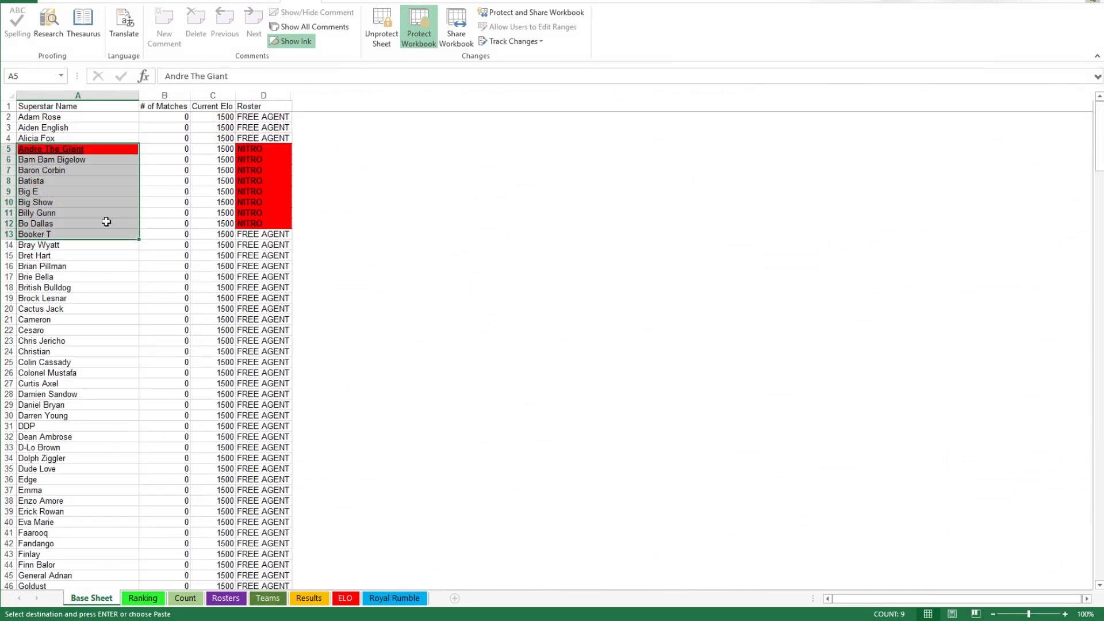
left_click(185, 598)
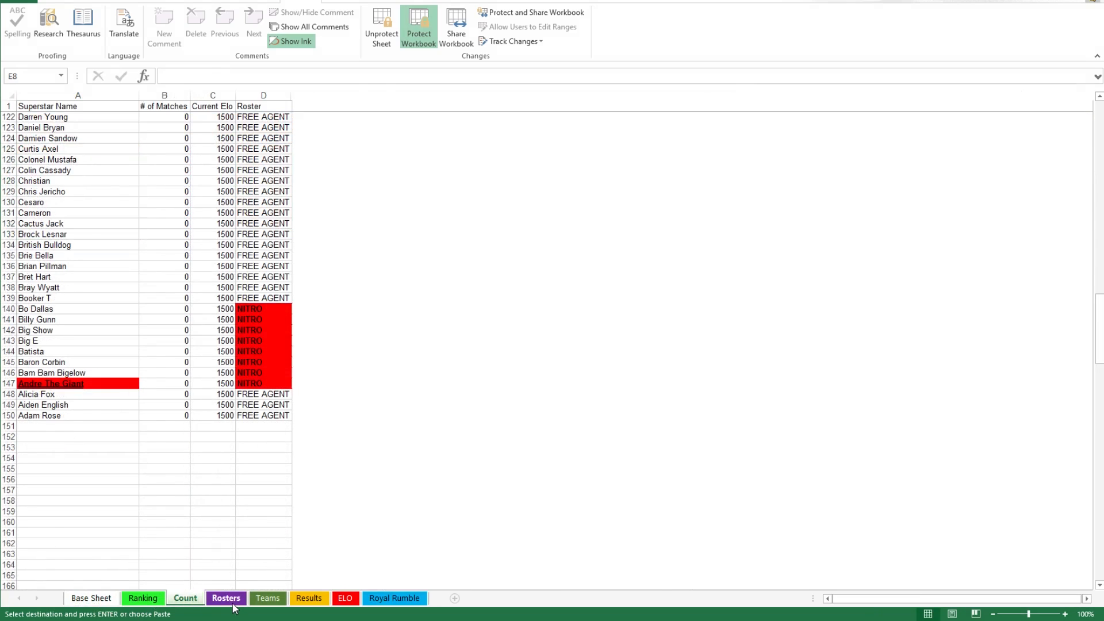
left_click(226, 598)
key("ctrl+v")
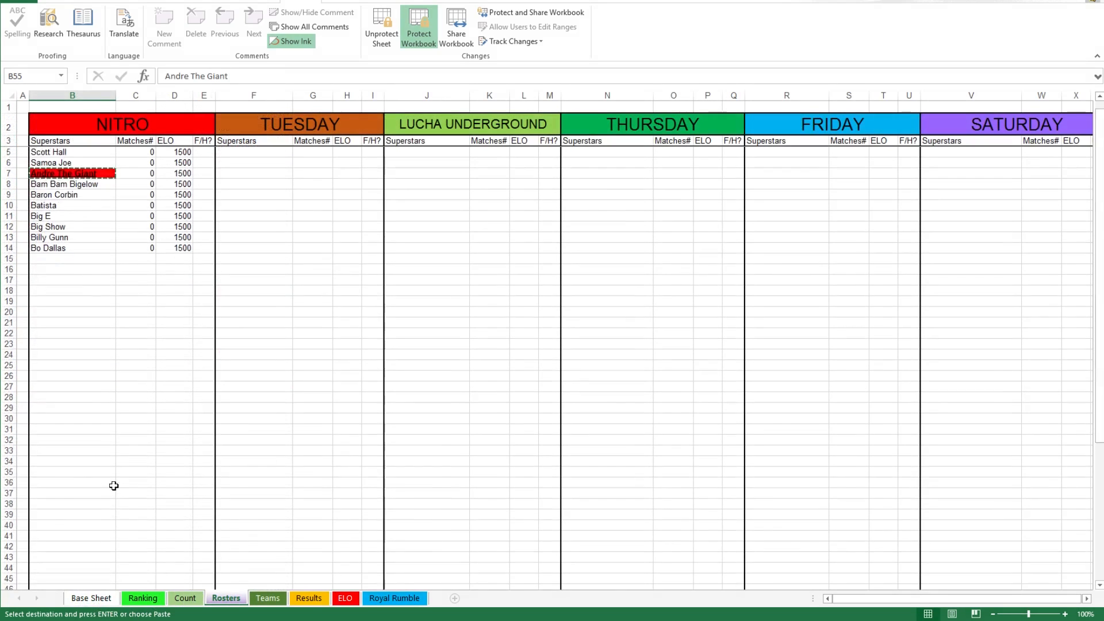
scroll(113, 485, "down", 7)
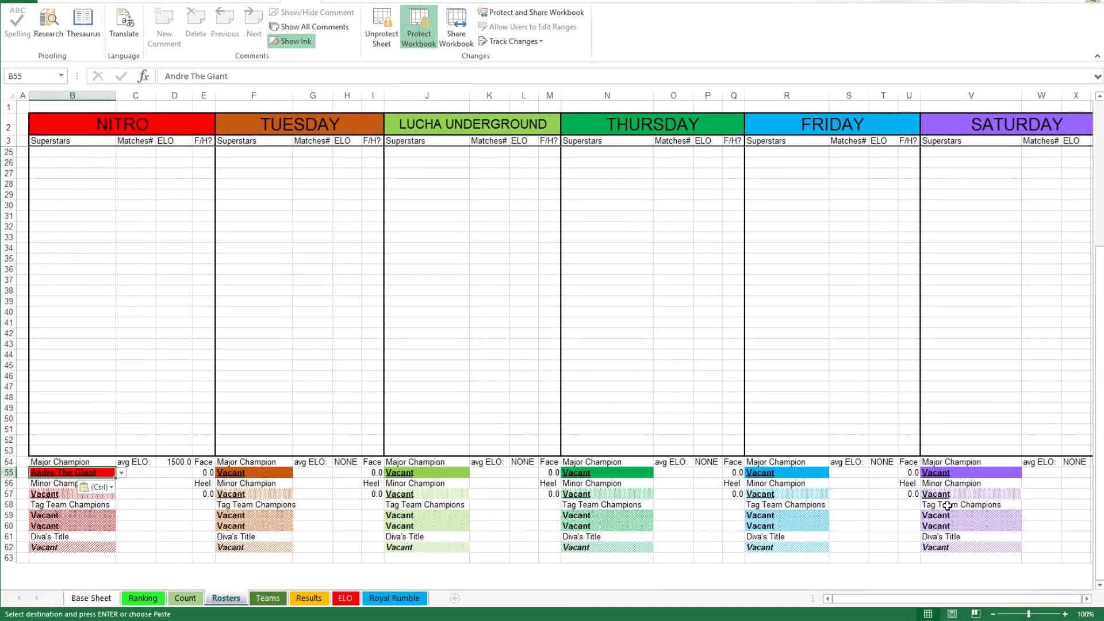
Step: Go through the NITRO championship cells for the Minor Champion, Tag Team Champions and Diva's Title
left_click(54, 497)
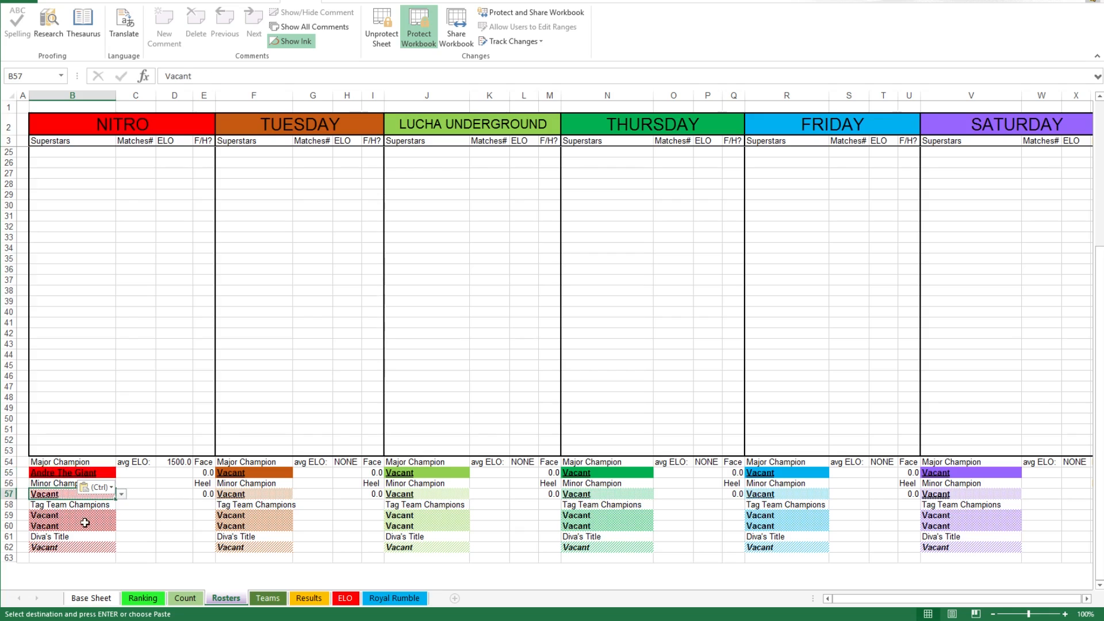
left_click(84, 518)
left_click(77, 528)
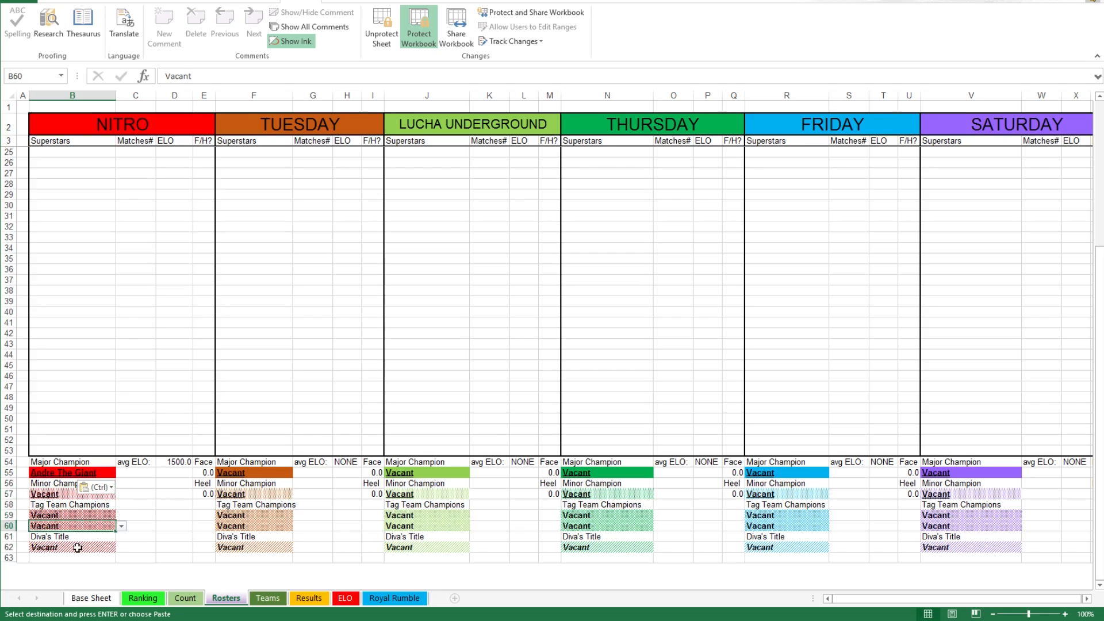
left_click(77, 548)
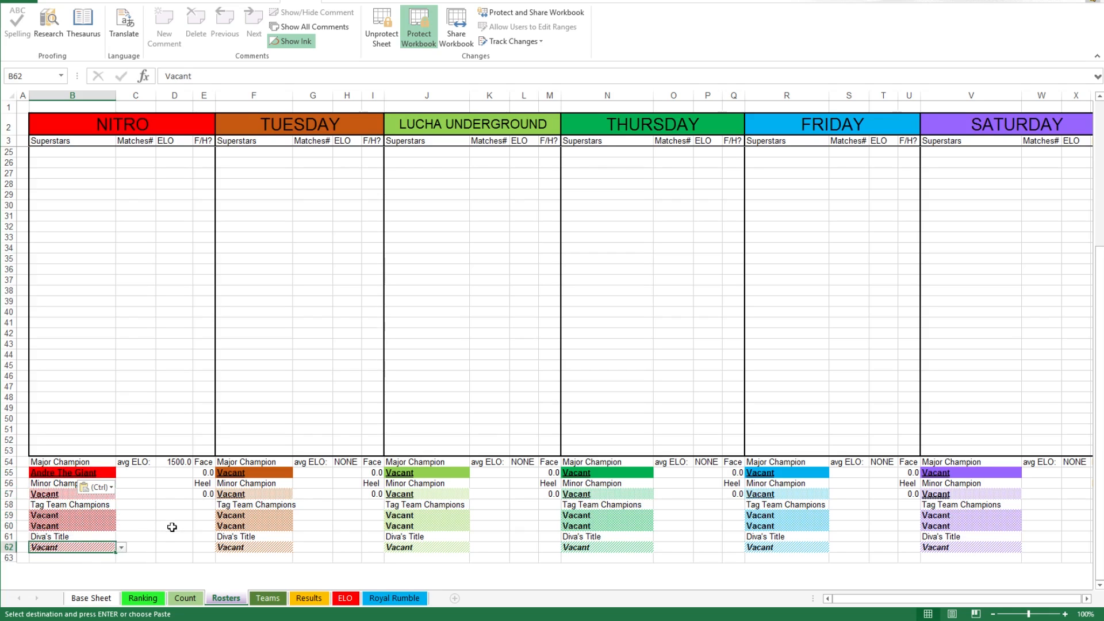
left_click(105, 516)
Step: Copy Batista from cell B10 of the NITRO roster and paste only the value into its Minor Champion cell, B57
scroll(135, 436, "up", 7)
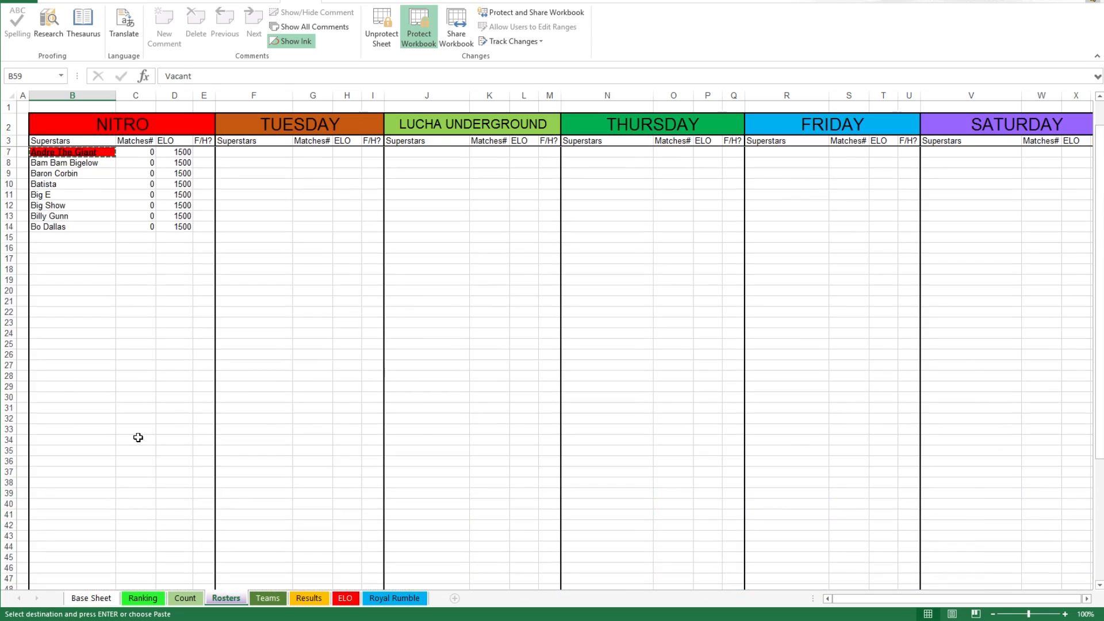
left_click(50, 218)
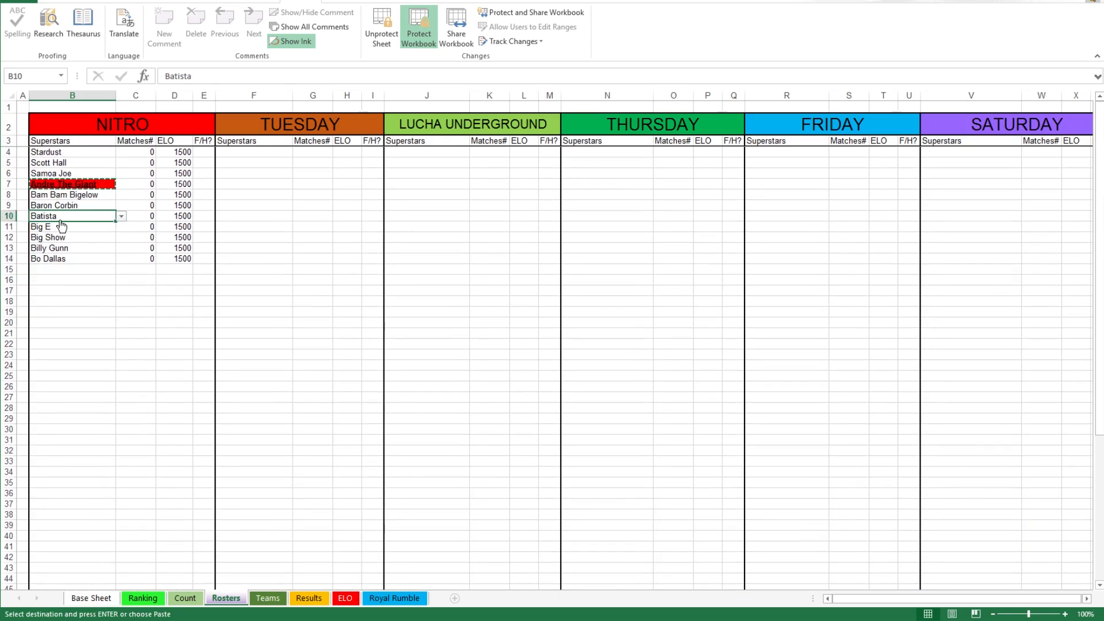
right_click(61, 217)
scroll(86, 247, "down", 7)
right_click(60, 494)
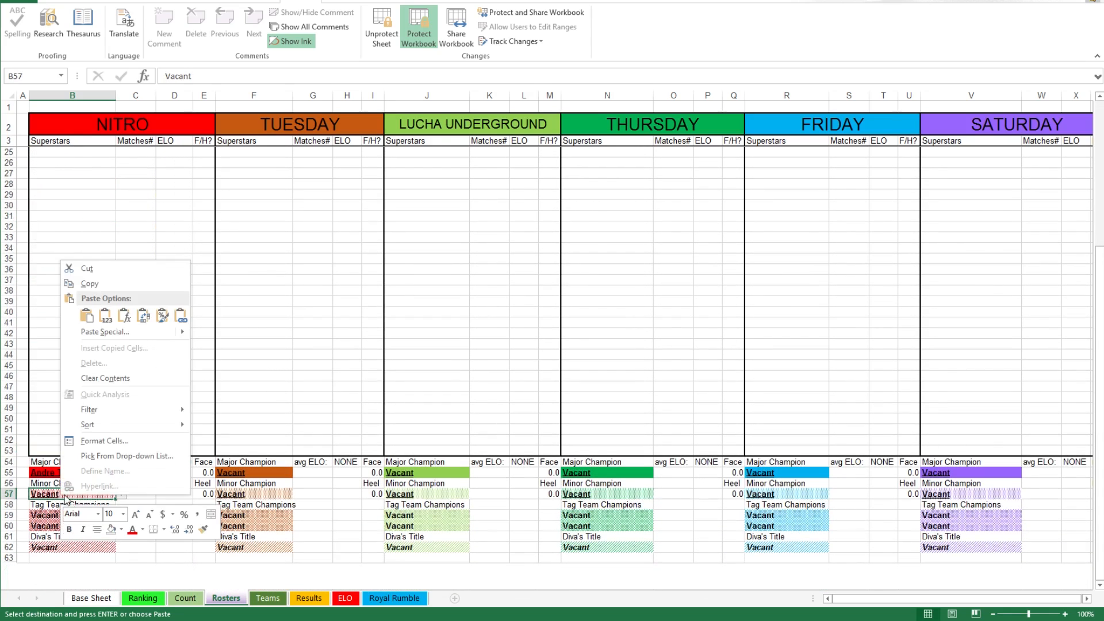
left_click(105, 315)
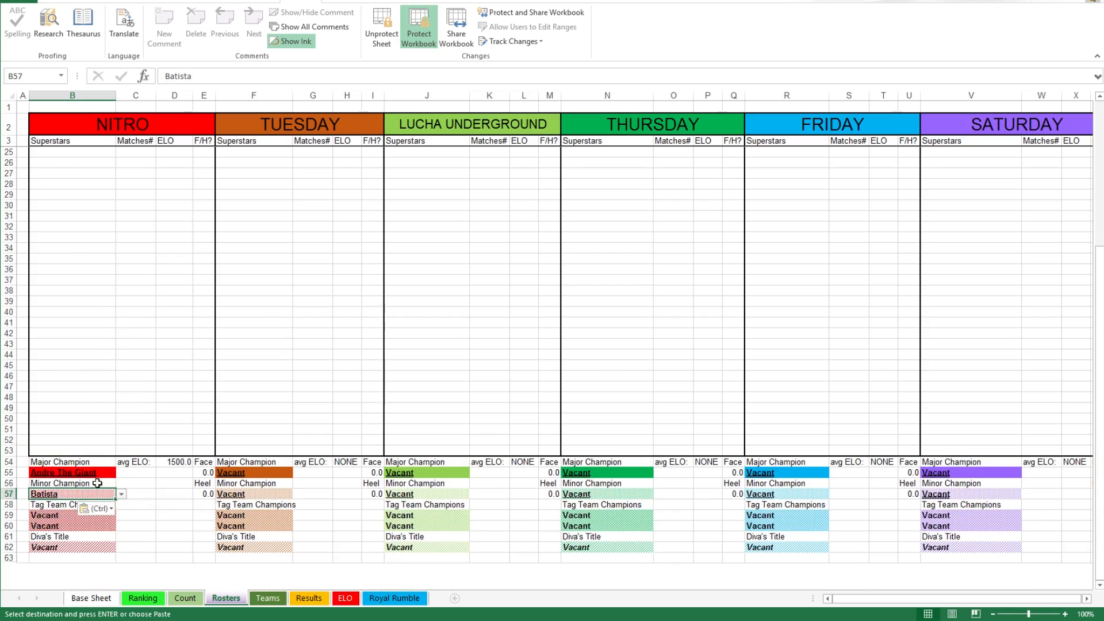
Step: Check how the NITRO minor champion is marked in the roster, and view the Major Champion cells of NITRO and TUESDAY
left_click(121, 494)
scroll(143, 387, "up", 7)
left_click(110, 280)
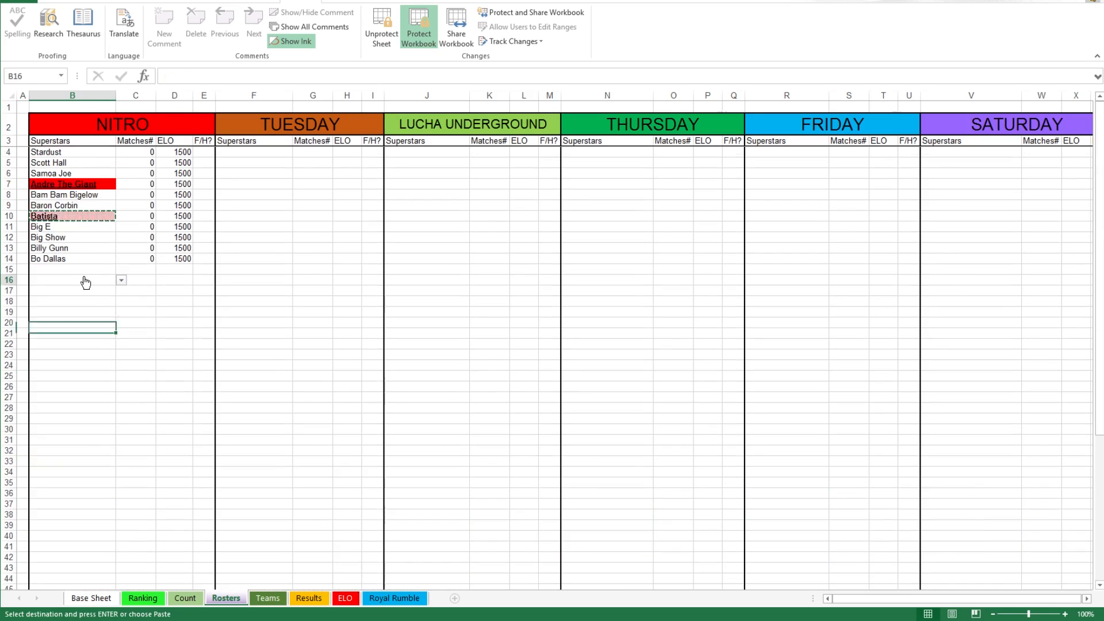
scroll(100, 443, "down", 8)
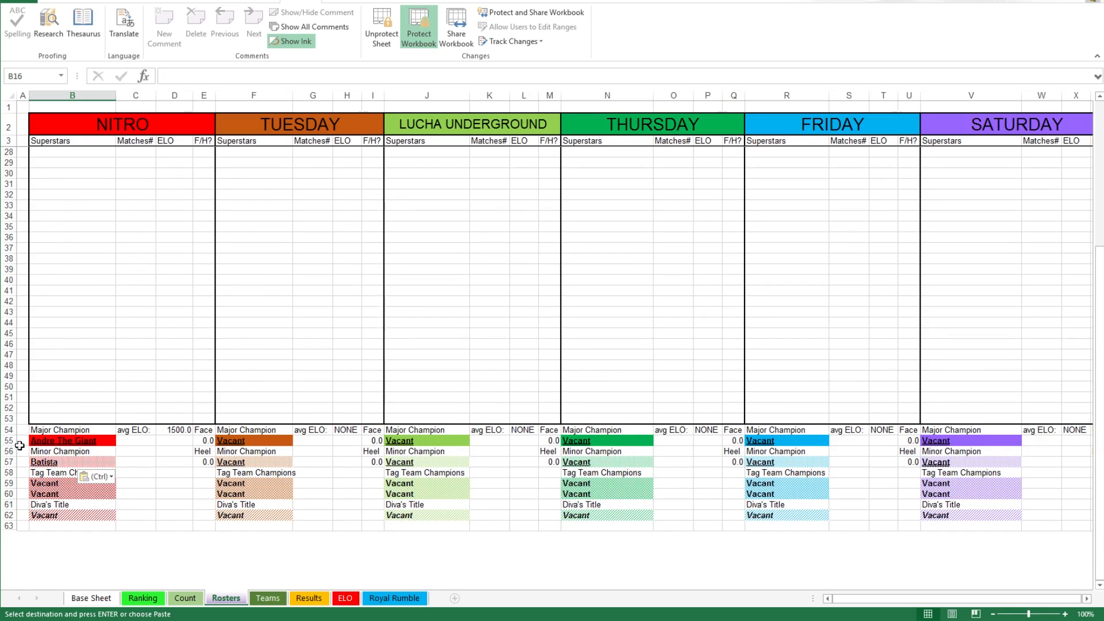
left_click(70, 430)
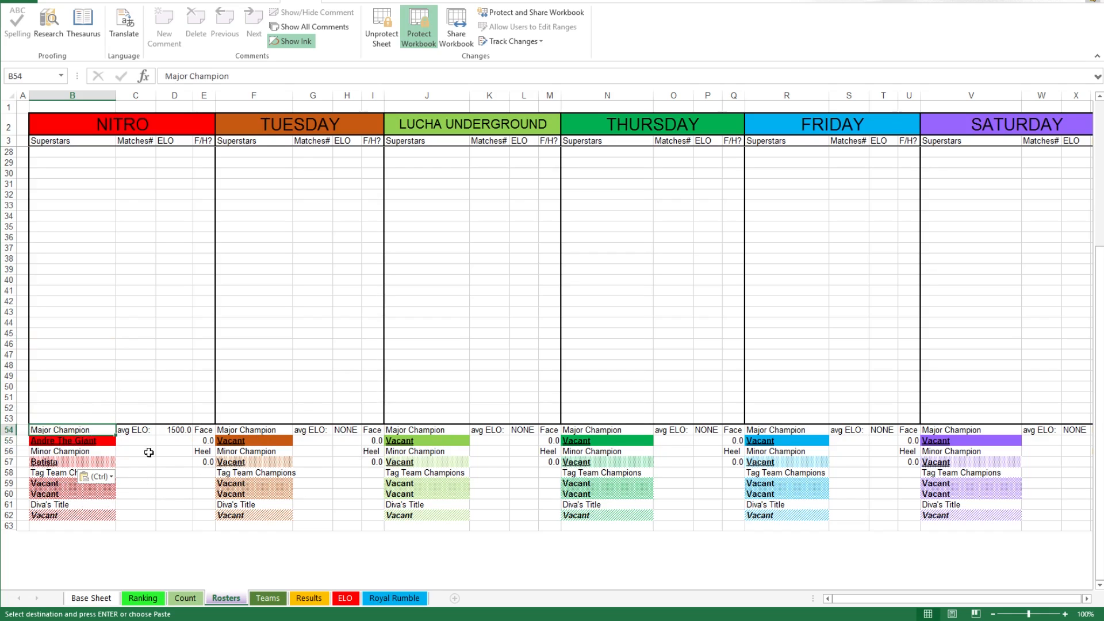
left_click(250, 441)
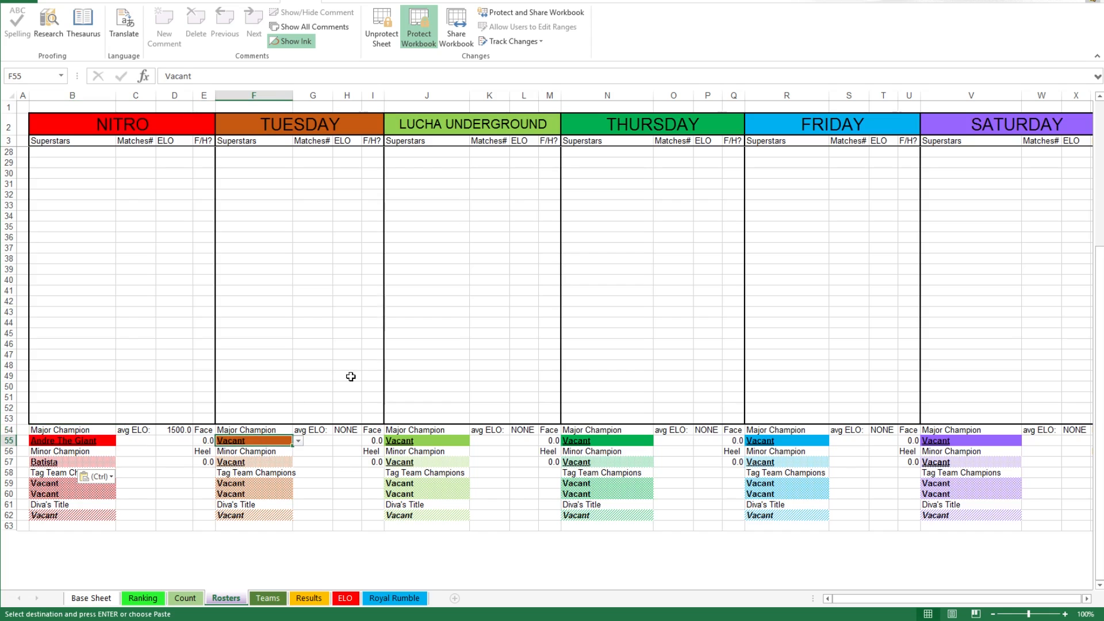
Step: Set the font size of the LUCHA UNDERGROUND header in cell J2 to 16
scroll(351, 377, "up", 8)
left_click(451, 189)
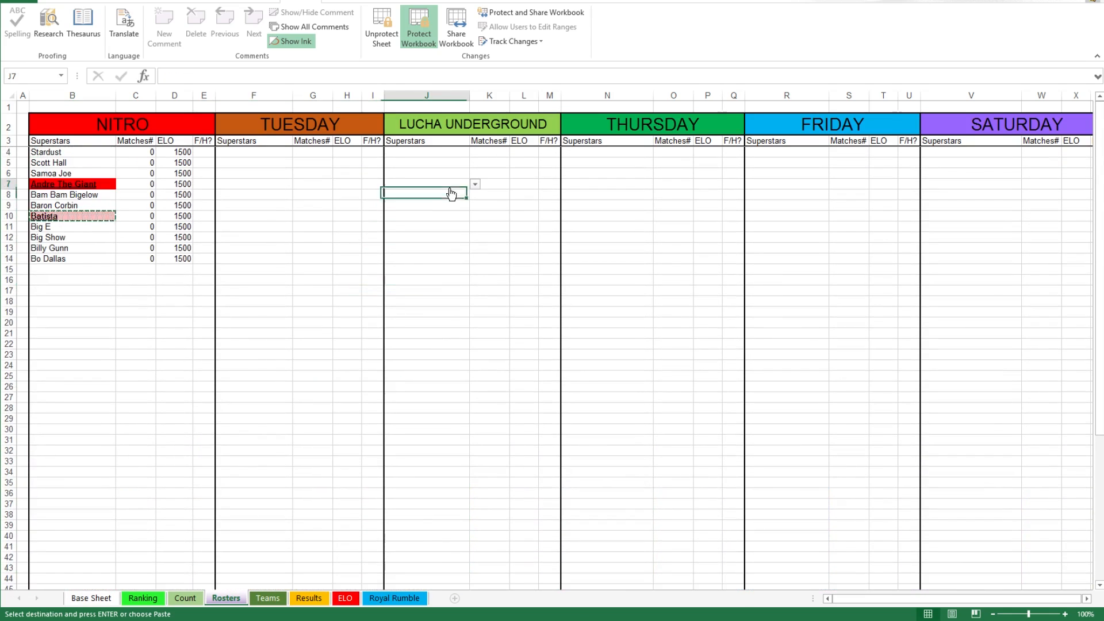
left_click(439, 122)
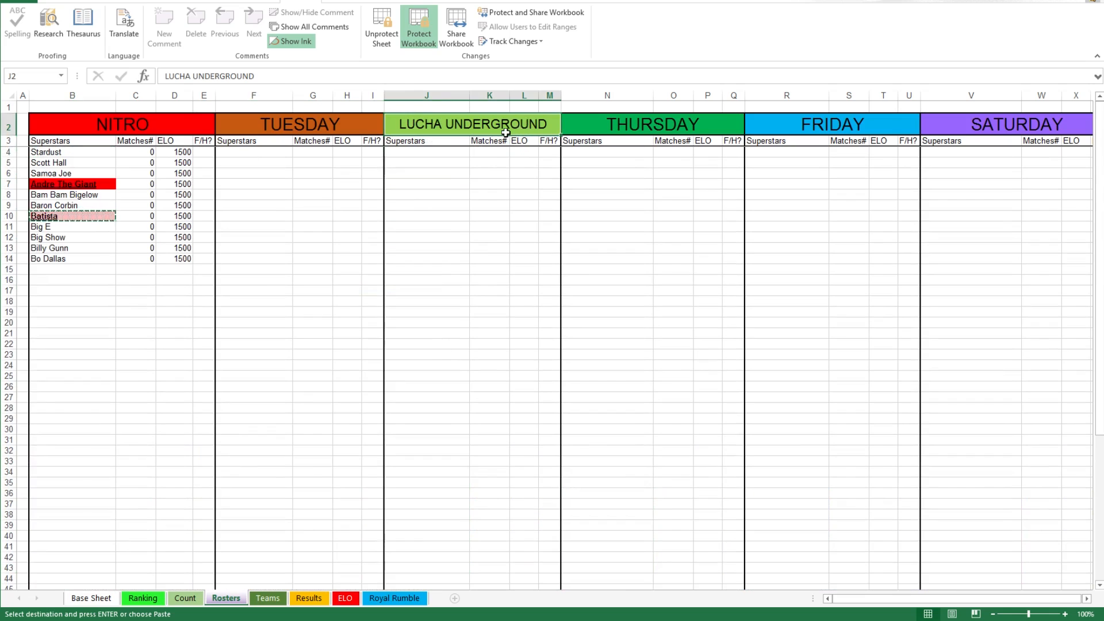
left_click(60, 1)
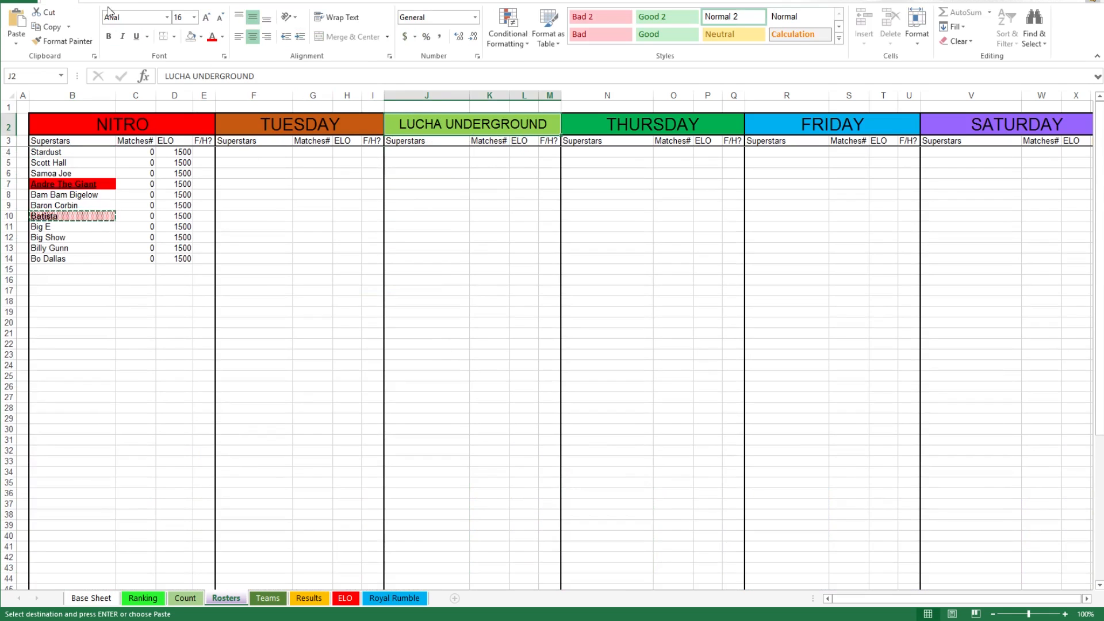
left_click(194, 17)
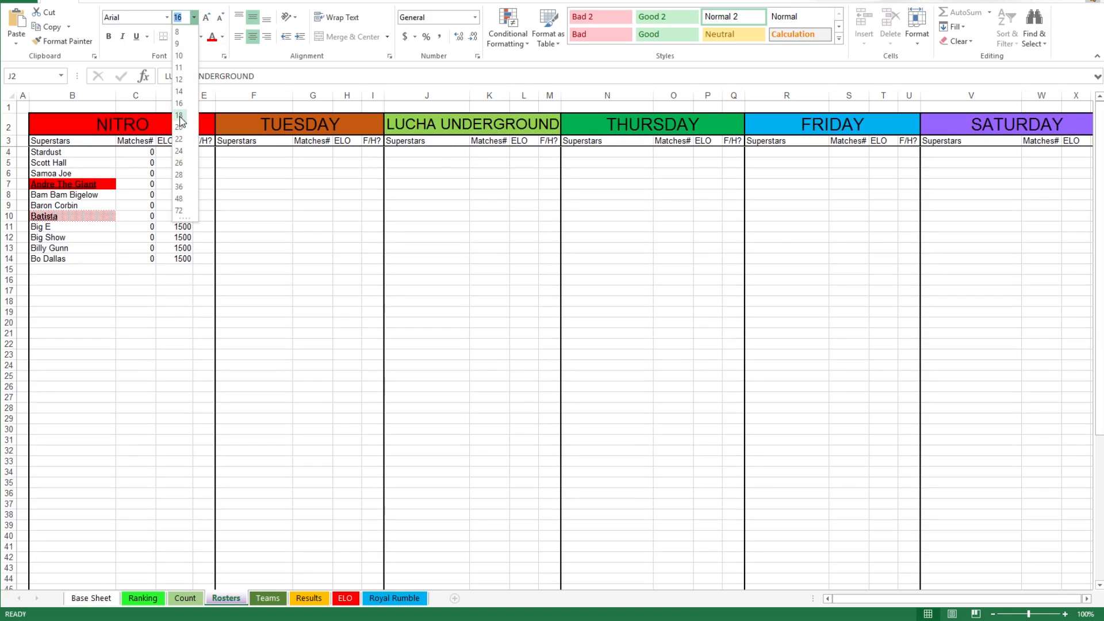
left_click(179, 104)
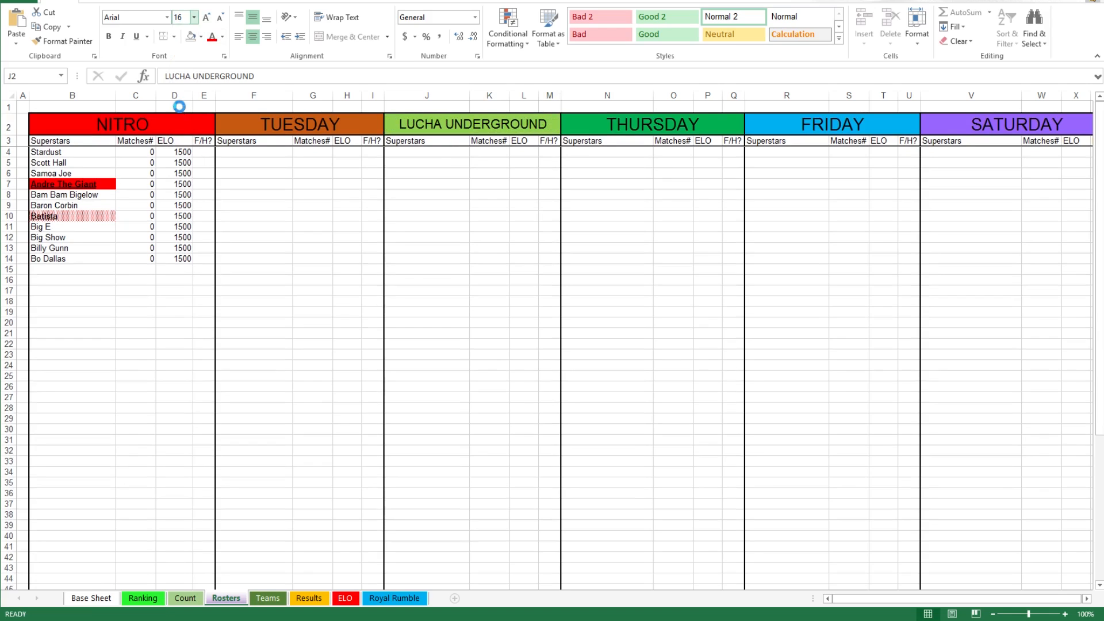
left_click(432, 177)
scroll(424, 365, "down", 10)
scroll(409, 367, "up", 10)
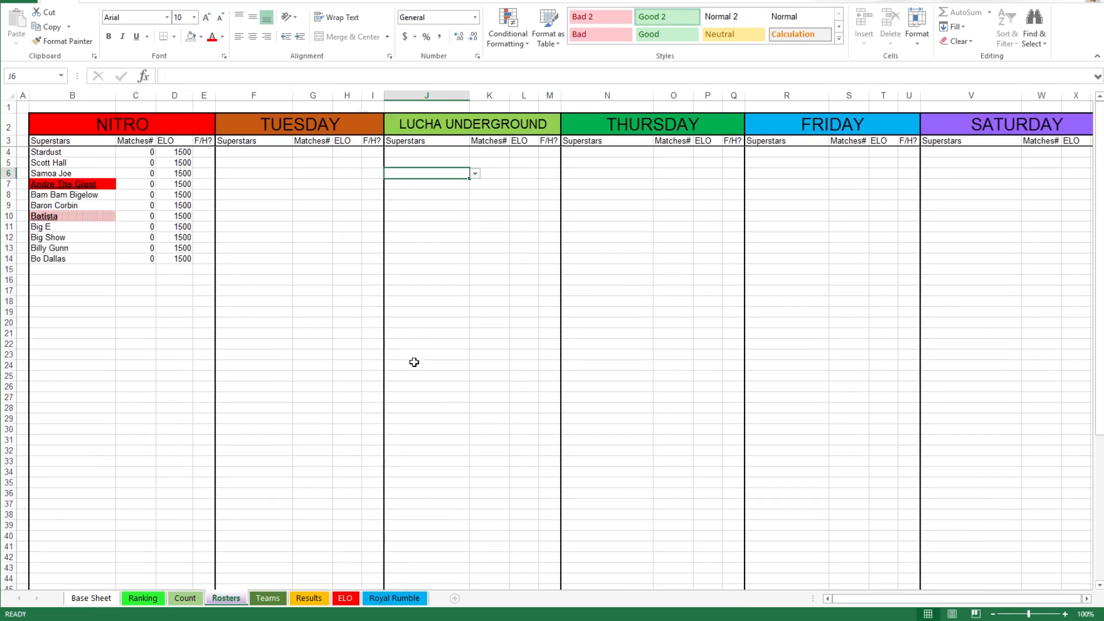
scroll(125, 272, "down", 1)
left_click(60, 184)
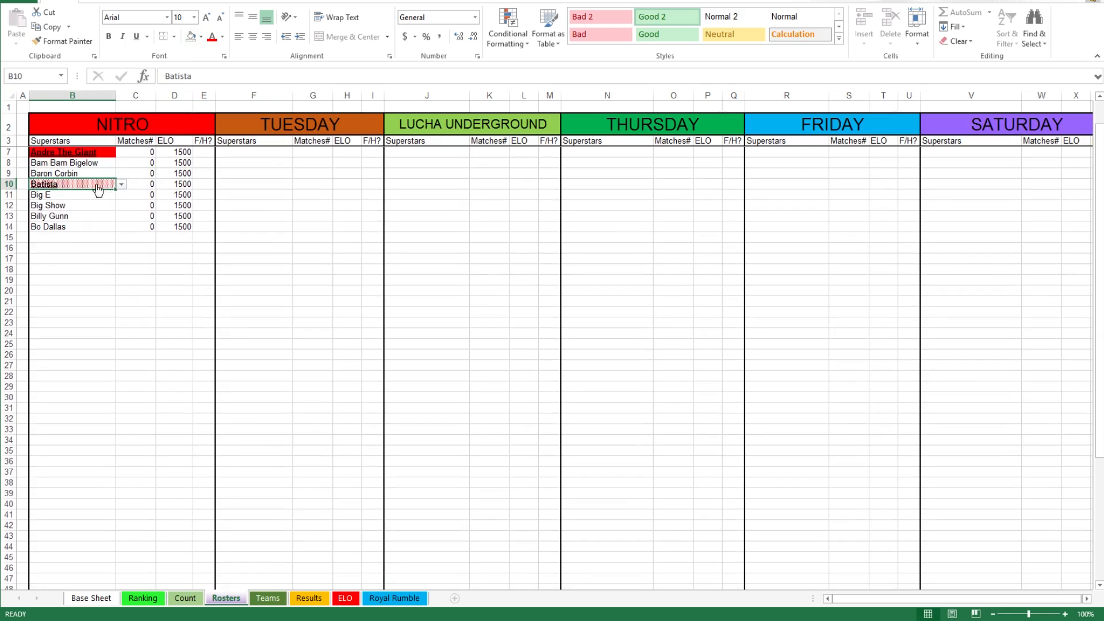
left_click(265, 120)
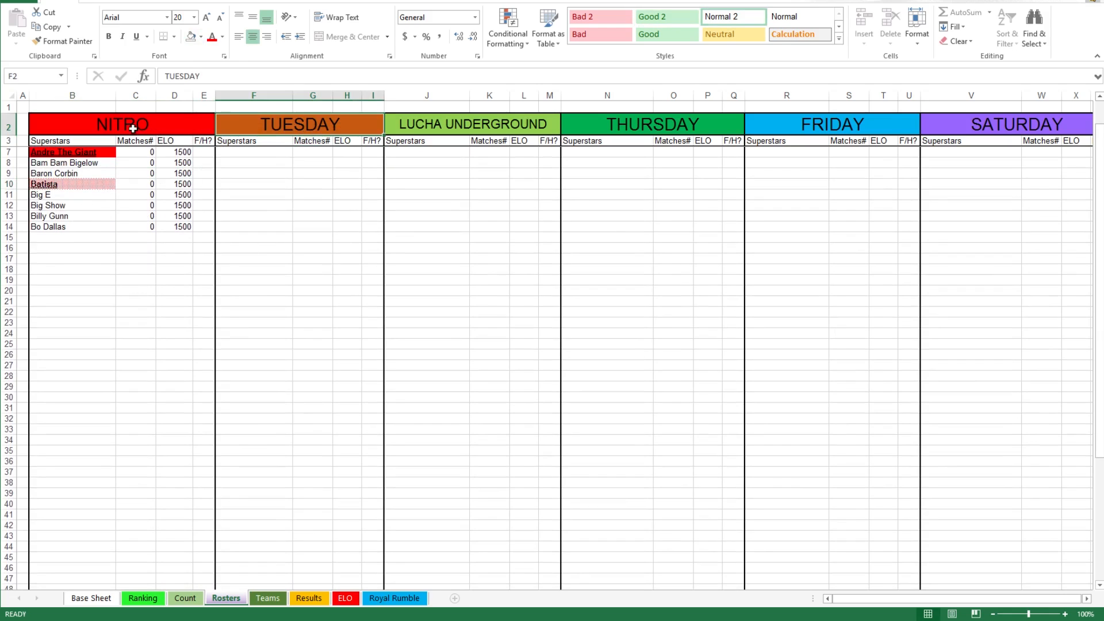
left_click(391, 126)
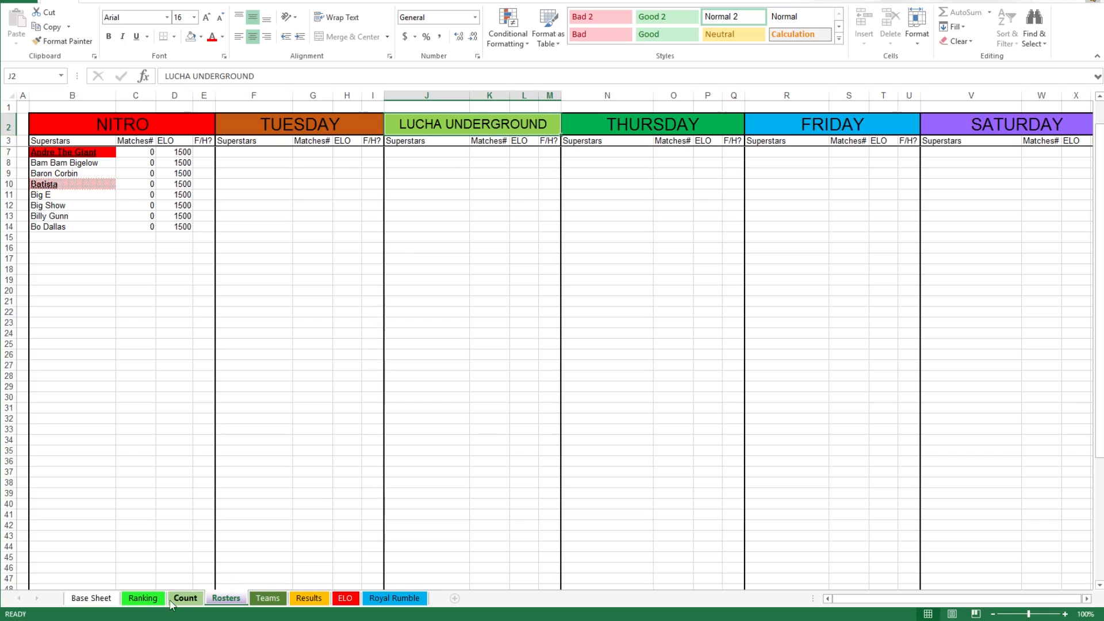
Step: Assign Stevie Ray to the LUCHA UNDERGROUND roster in cell J8
left_click(404, 162)
left_click(477, 163)
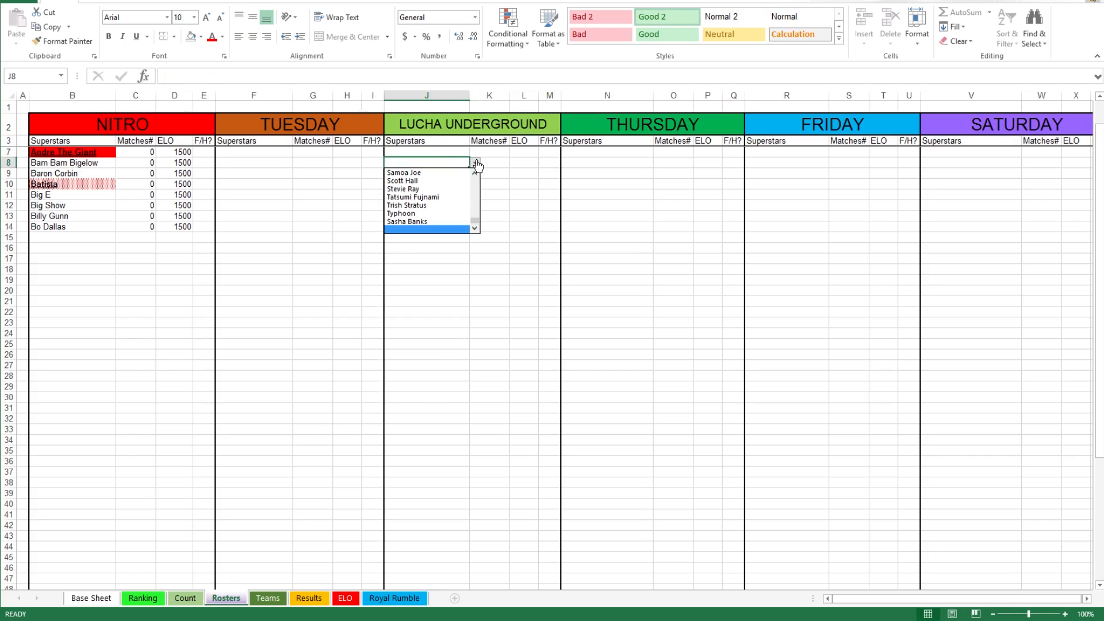
left_click(410, 183)
left_click(429, 248)
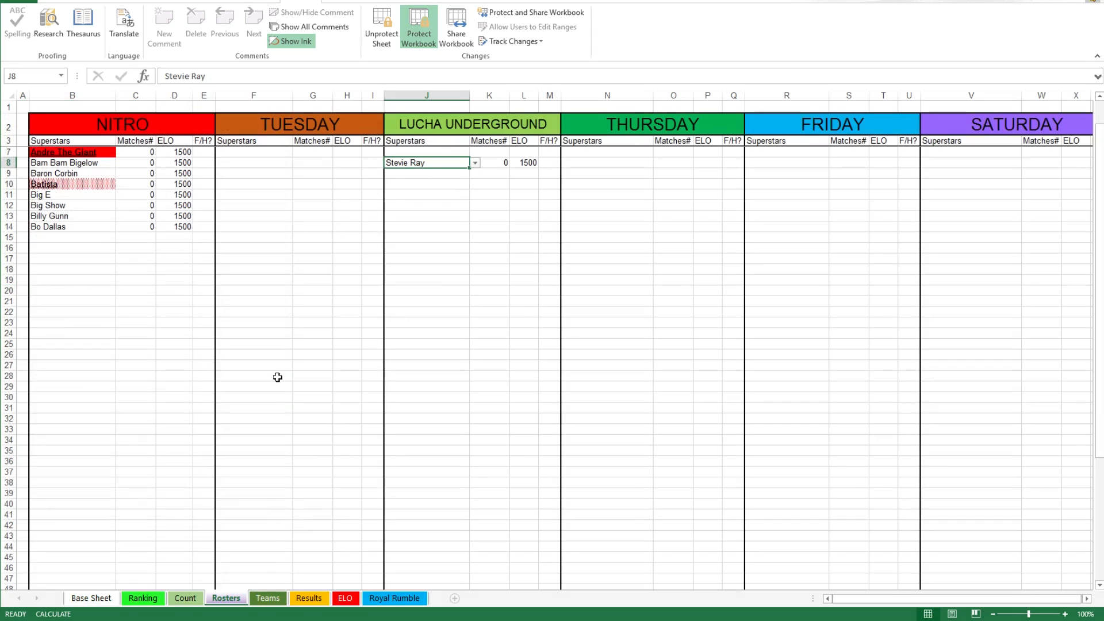
Step: Autofit the Roster and Superstar Name columns of the Base Sheet to their contents
left_click(91, 598)
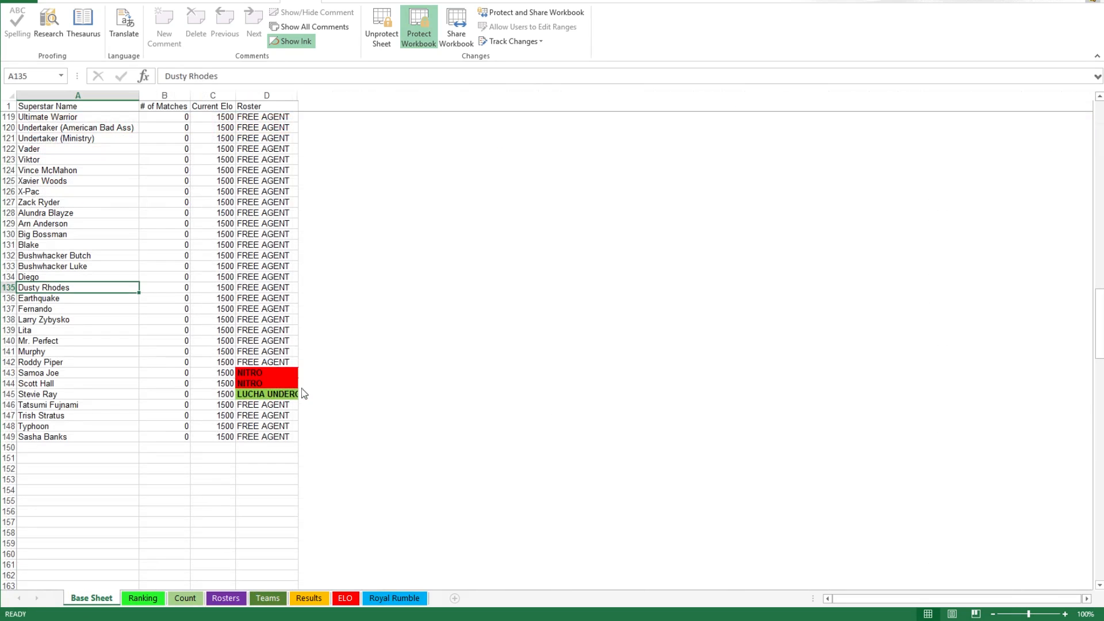
double_click(296, 93)
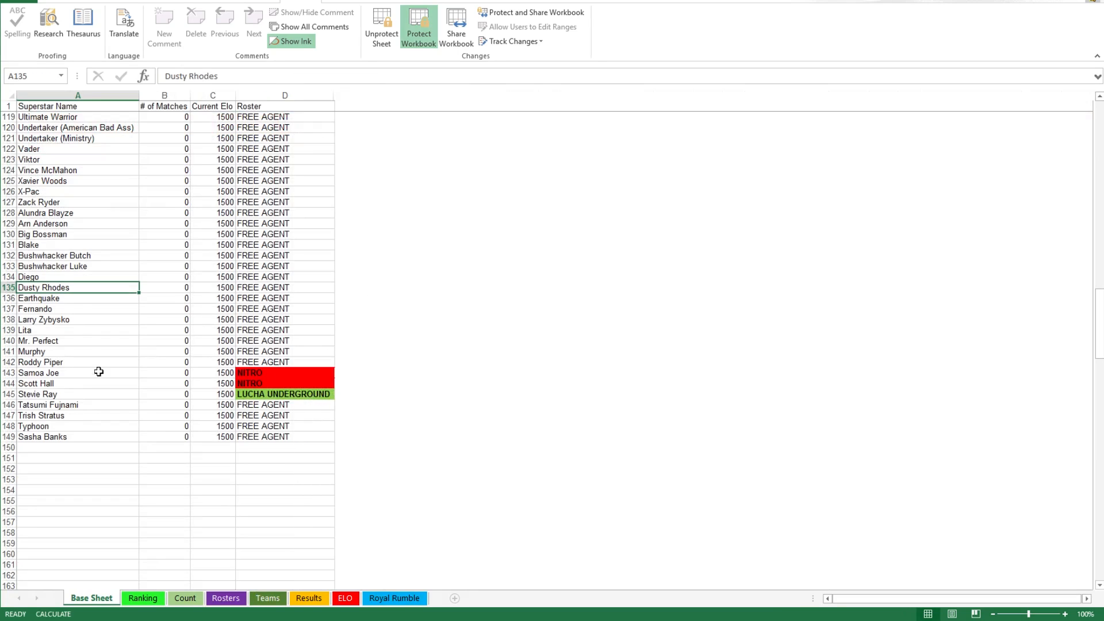
left_click(94, 139)
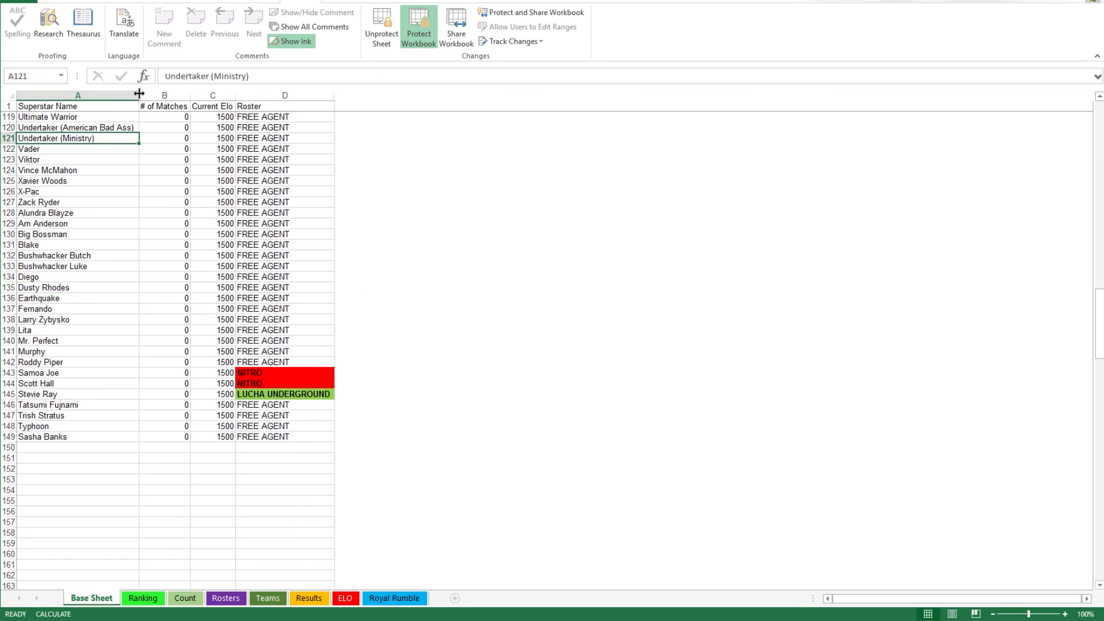
left_click_drag(139, 93, 133, 93)
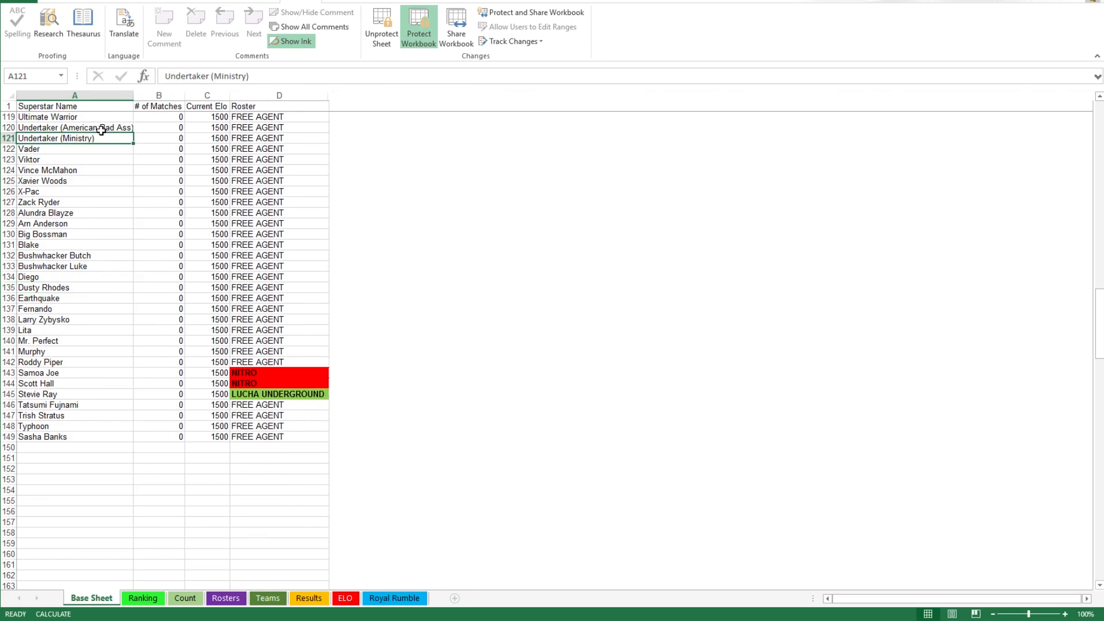
double_click(136, 97)
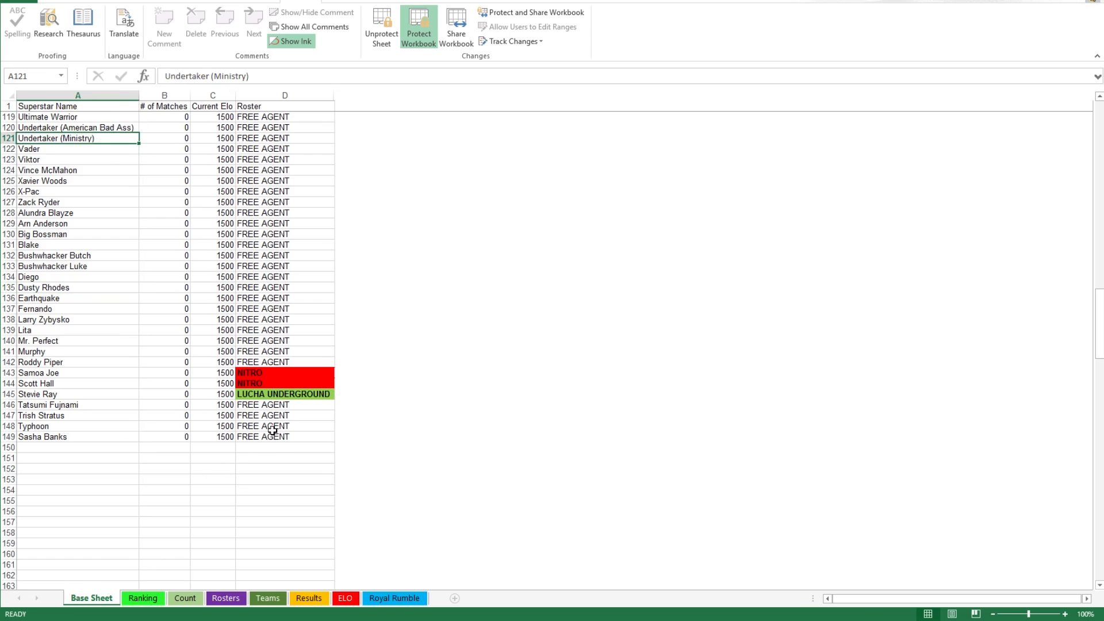
Step: Check the roster assignments in the Base Sheet, Ranking and Count sheets
scroll(273, 430, "up", 20)
left_click(150, 602)
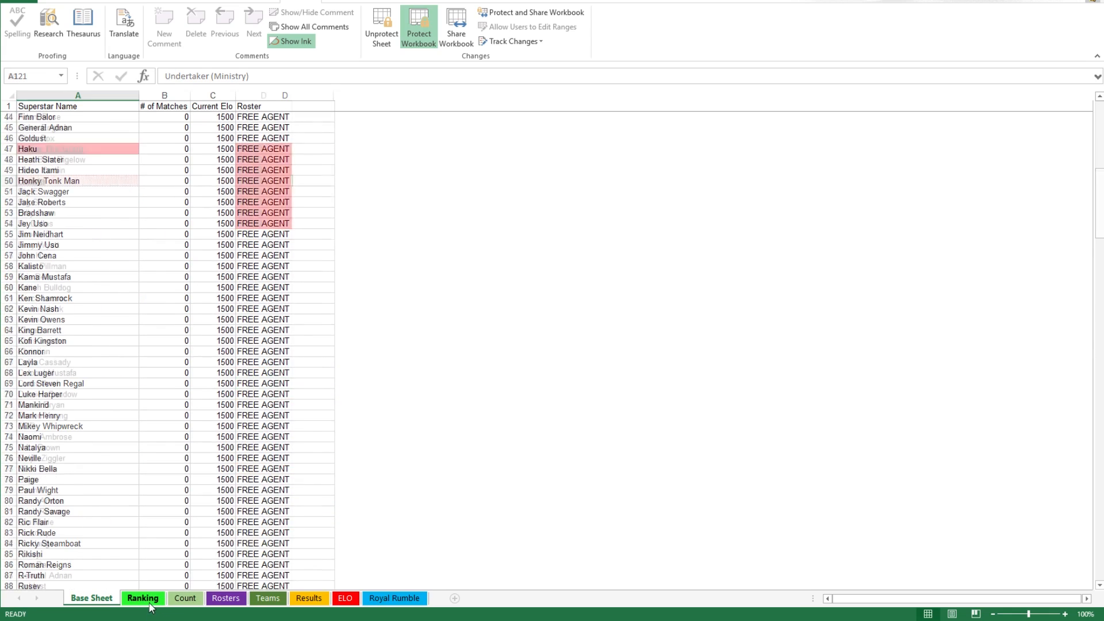
scroll(263, 369, "down", 20)
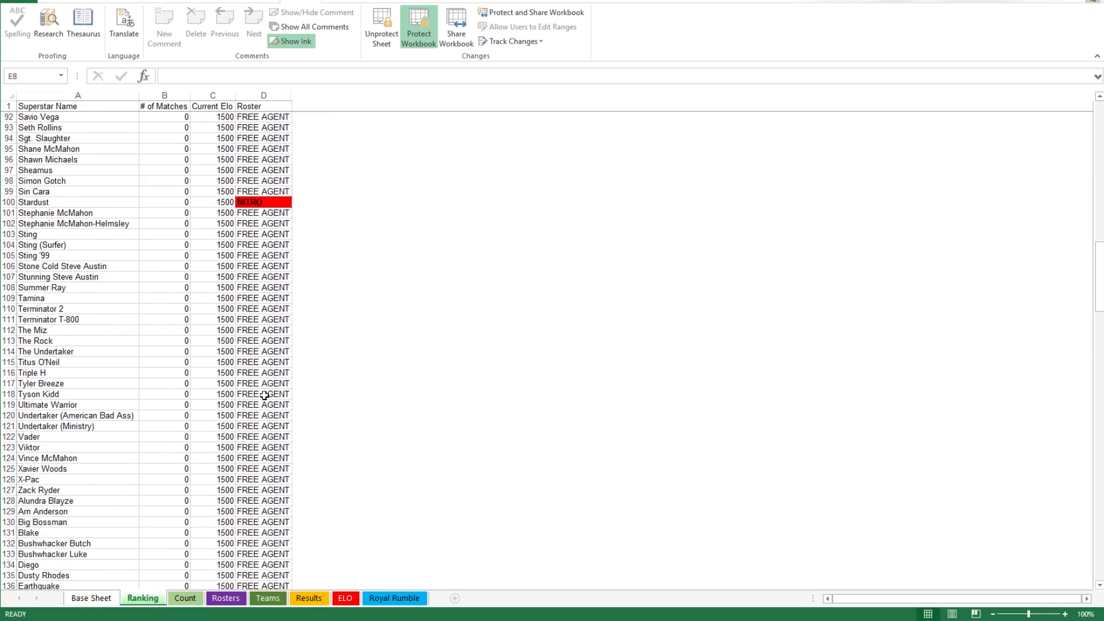
scroll(189, 446, "up", 3)
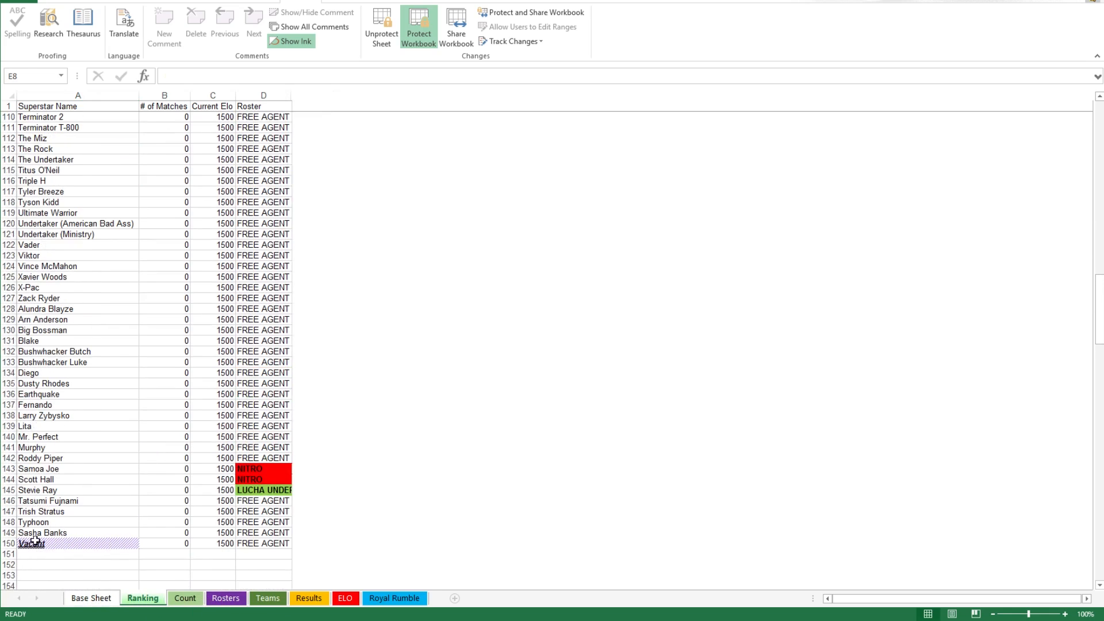
left_click(186, 599)
Step: Enter Face as Stardust's F/H? value in cell E4 of the NITRO roster on the Rosters sheet
left_click(224, 600)
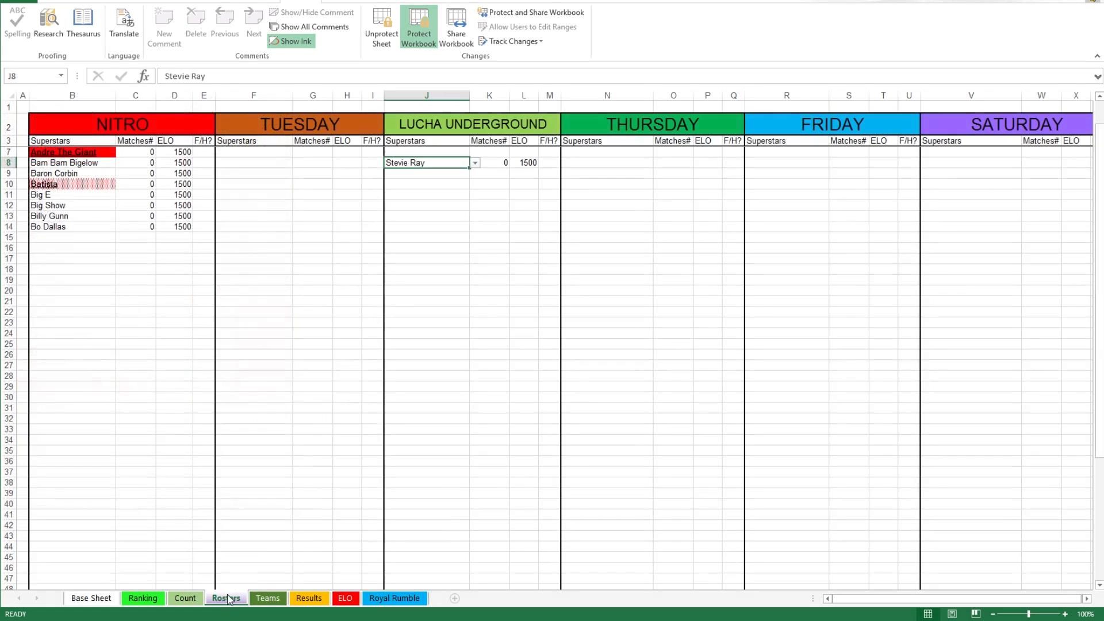
scroll(295, 328, "down", 7)
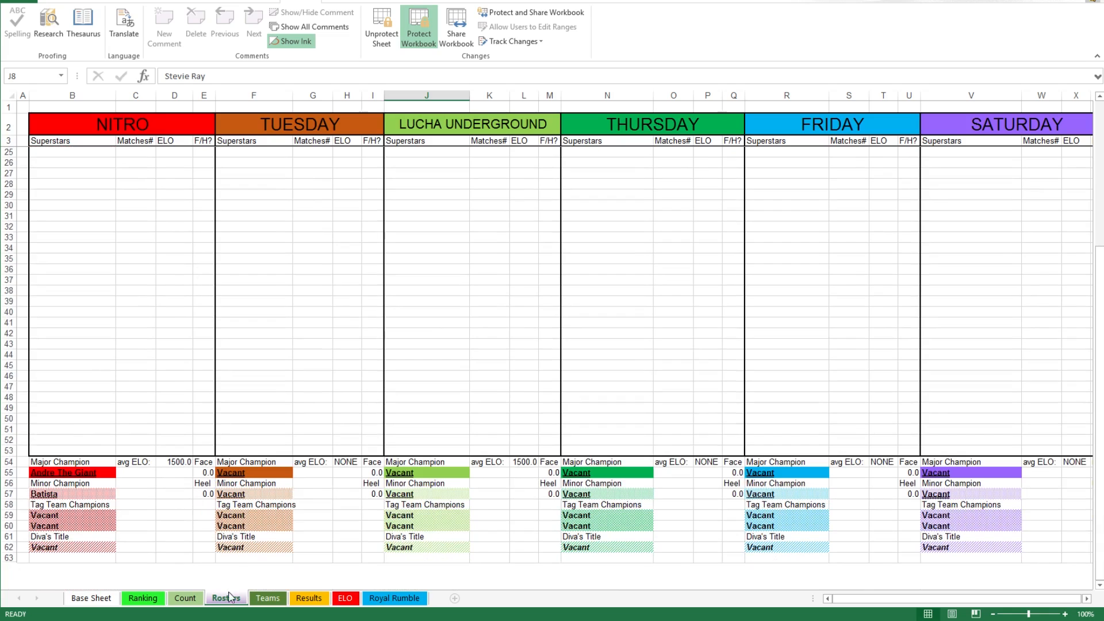
scroll(197, 485, "up", 7)
left_click(203, 152)
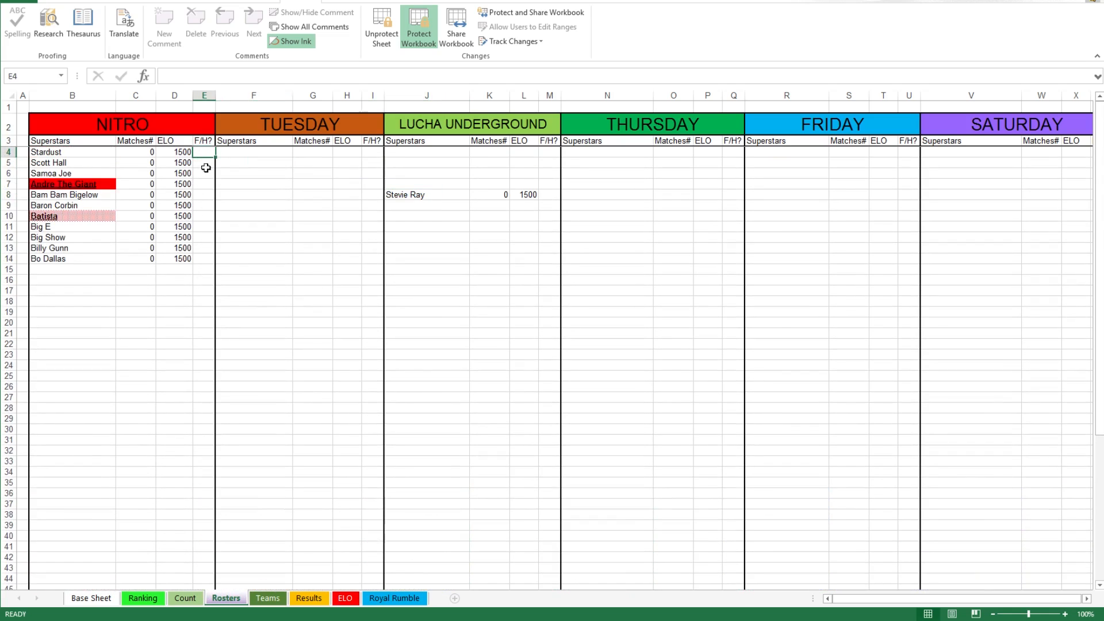
type("F")
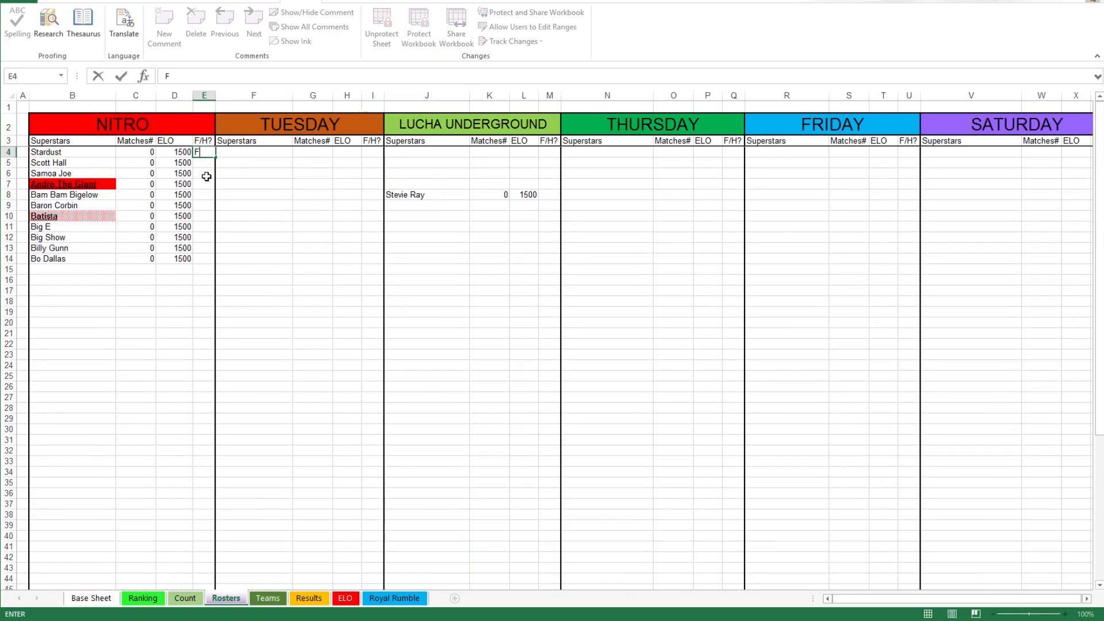
type("ace")
key("Return")
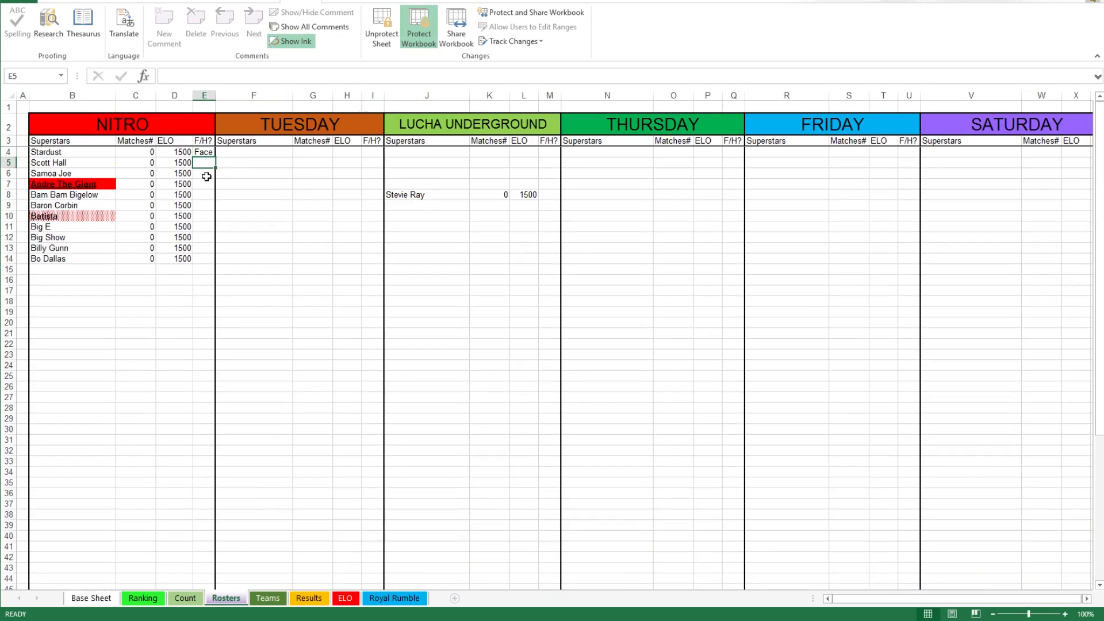
Step: Enter Face as the F/H? value for Scott Hall and Samoa Joe, and flash-fill Face down the rest of the NITRO roster
type("Face")
key("Return")
type("Face")
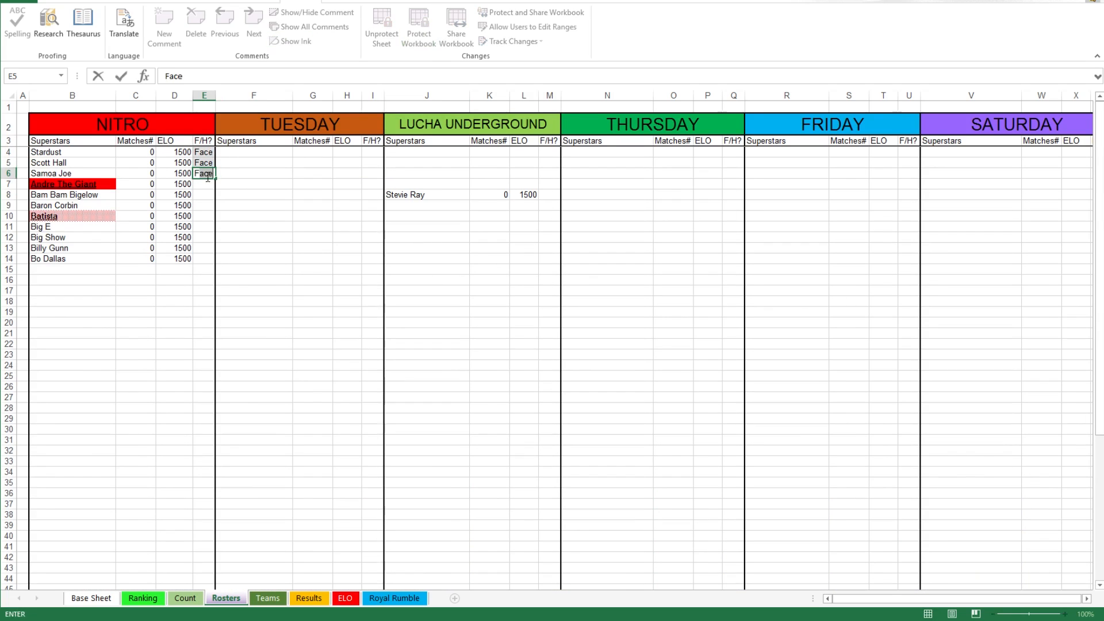
key("Return")
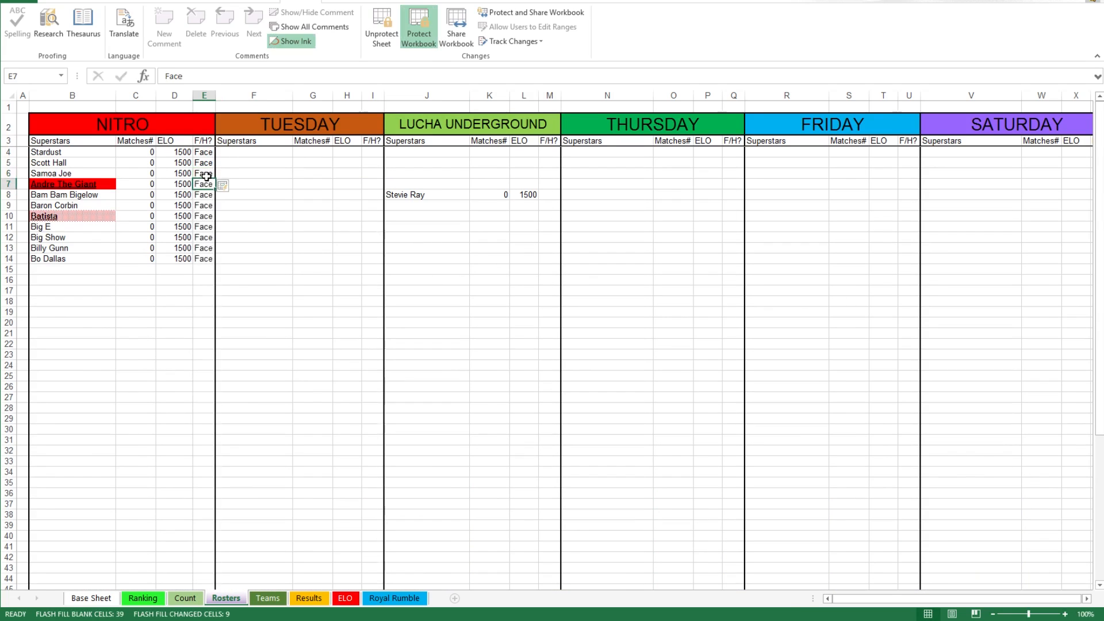
Step: Change the F/H? value to Heel for Baron Corbin, Batista and Big E in cells E9 to E11 of the NITRO roster
key("Down")
key("Down")
key("Down")
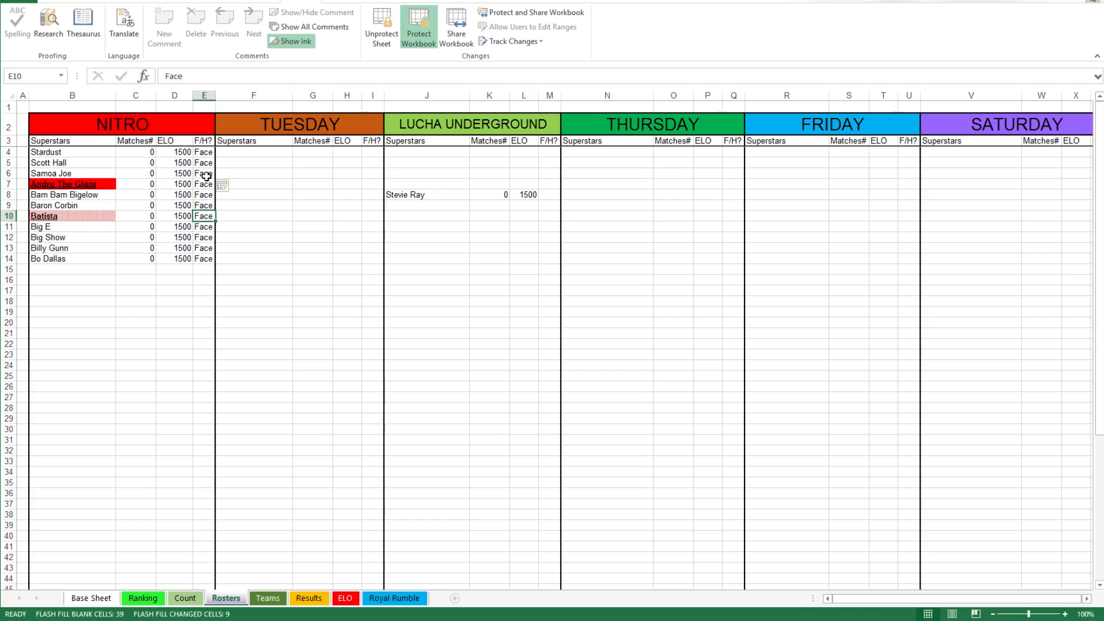
key("Up")
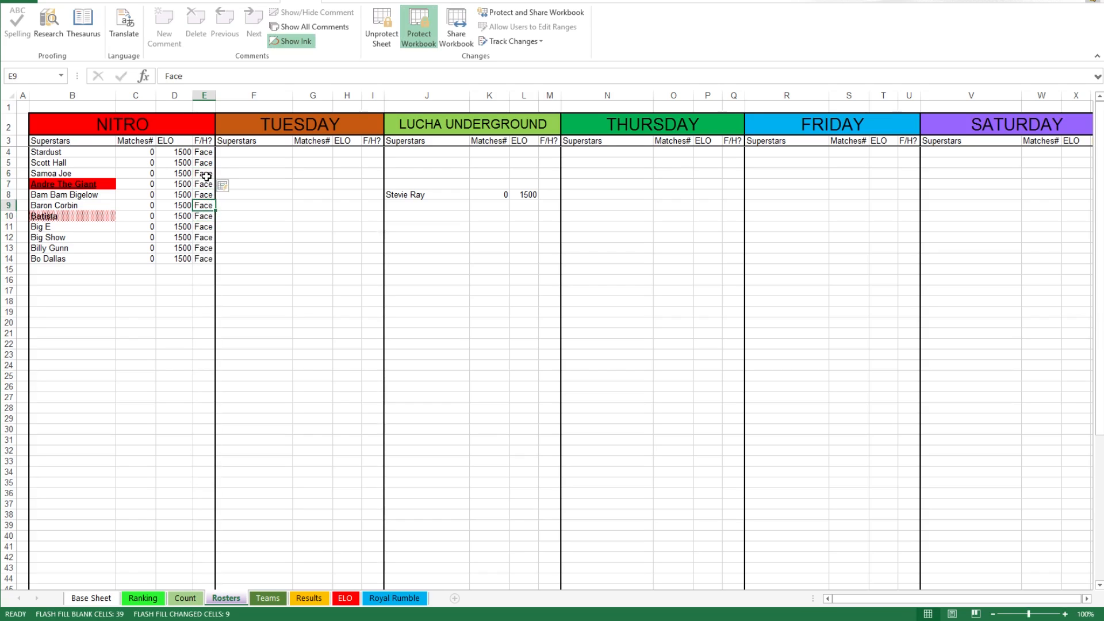
type("Heel")
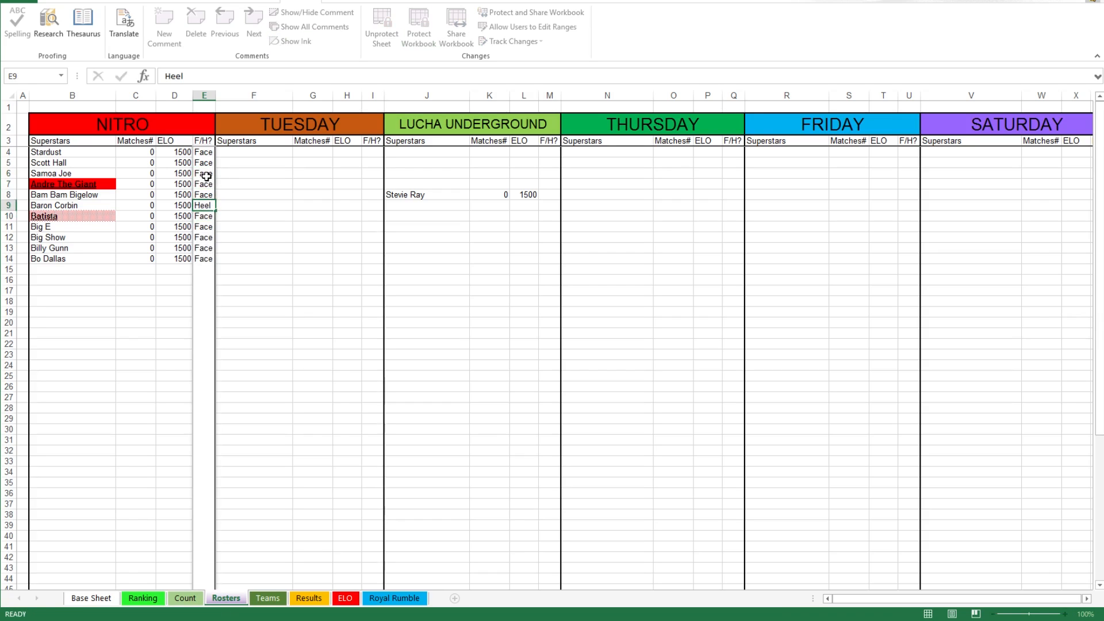
key("Down")
type("Ge")
key("BackSpace")
type("Heel")
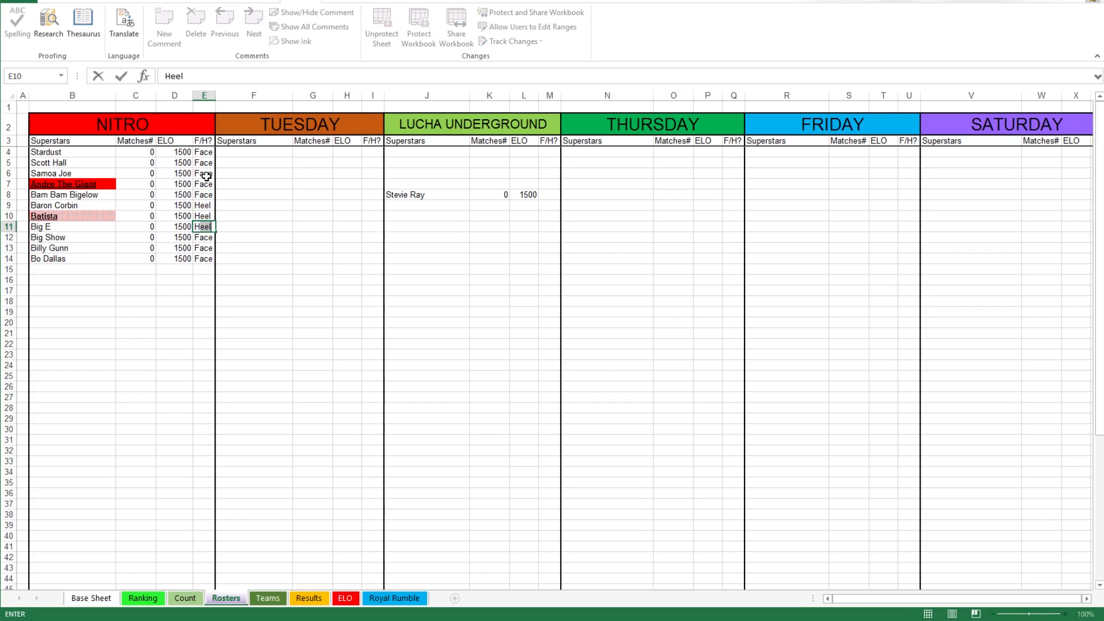
key("Down")
key("Down")
key("Down")
key("Down")
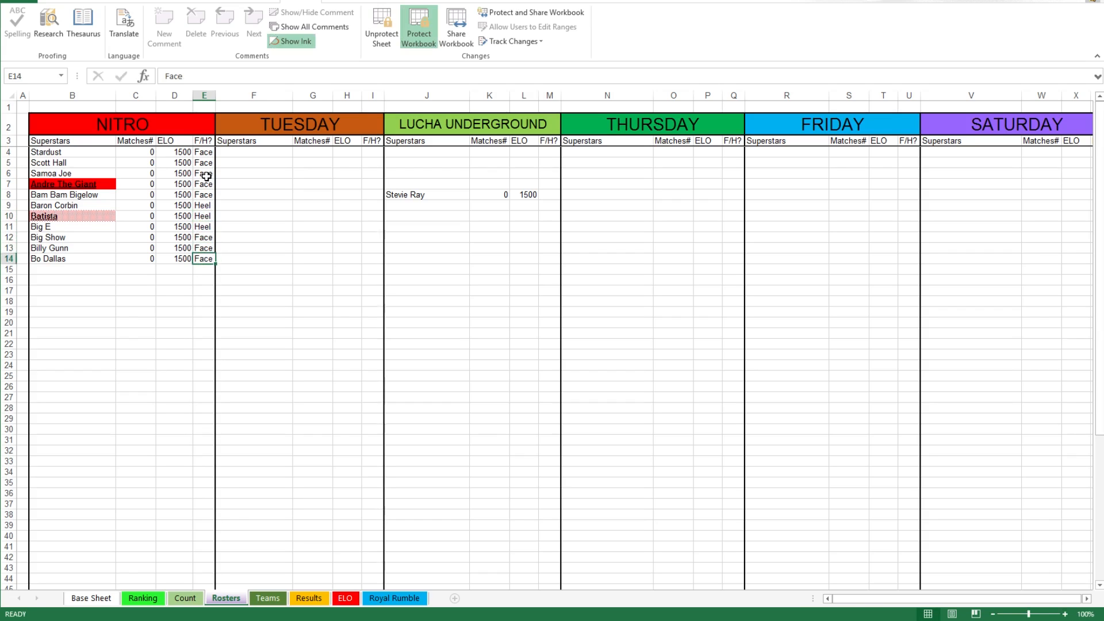
Step: Examine the NITRO roster and the champions, average ELO and Face and Heel counts in the rows beneath it
scroll(238, 302, "down", 6)
scroll(221, 405, "down", 2)
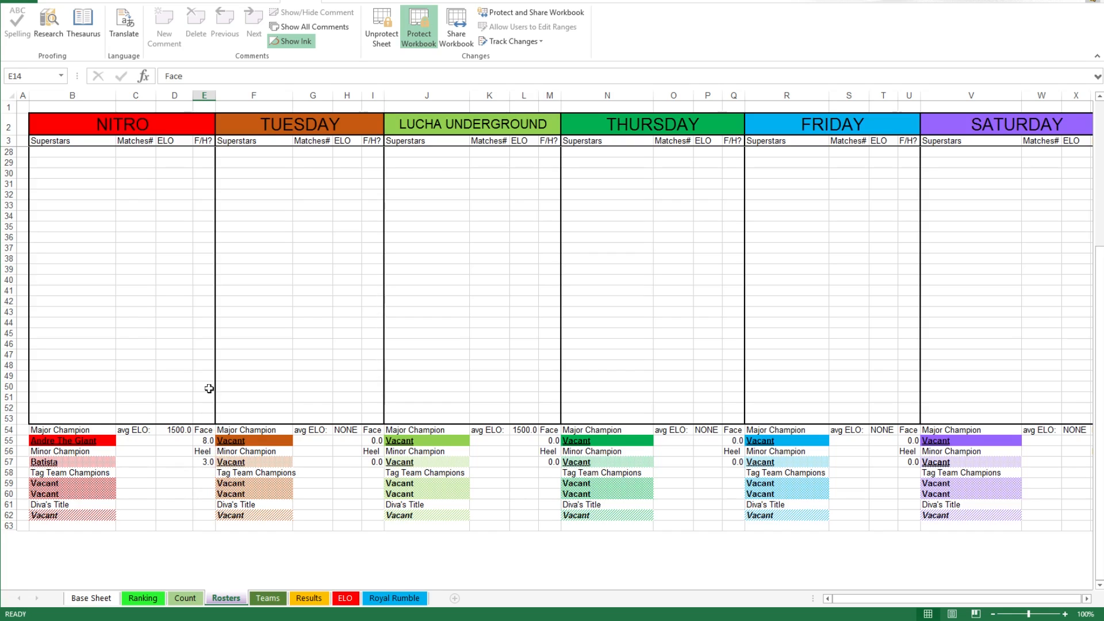
scroll(218, 389, "up", 8)
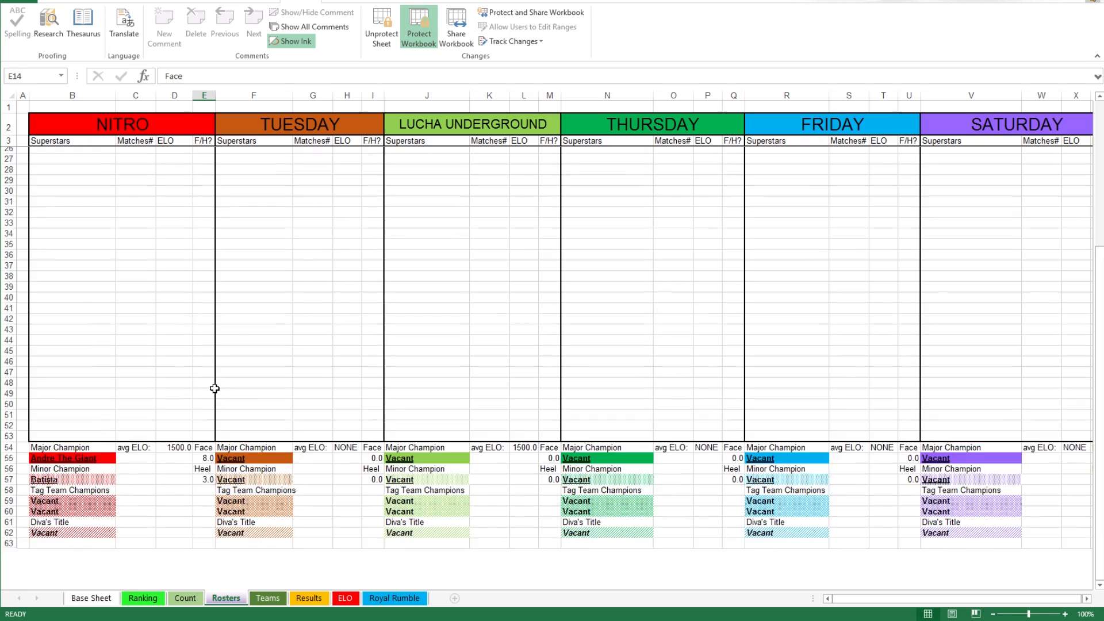
scroll(103, 467, "down", 5)
left_click_drag(62, 516, 80, 152)
scroll(92, 288, "up", 1)
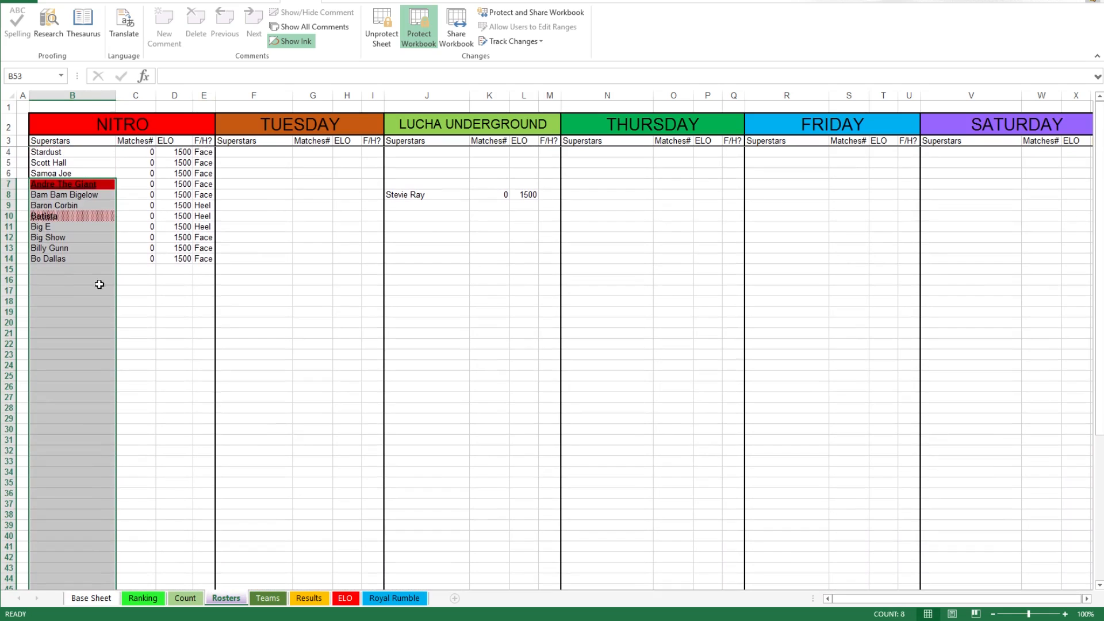
left_click(74, 153)
scroll(156, 302, "down", 3)
left_click(94, 311)
scroll(170, 382, "down", 5)
scroll(103, 411, "up", 2)
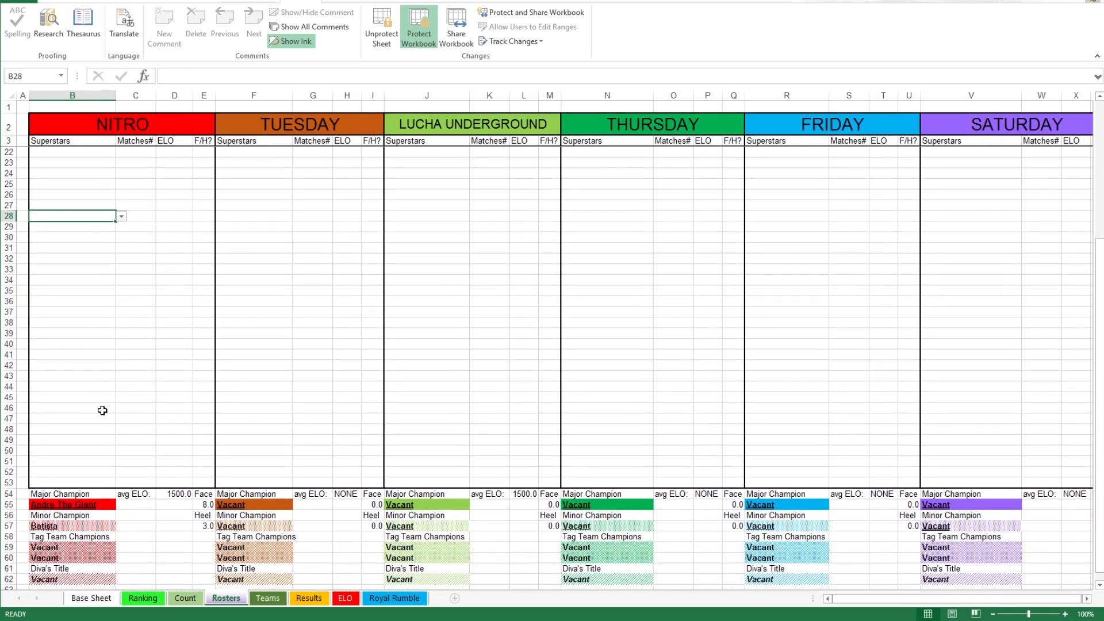
left_click(102, 410)
scroll(146, 385, "up", 7)
left_click(98, 323)
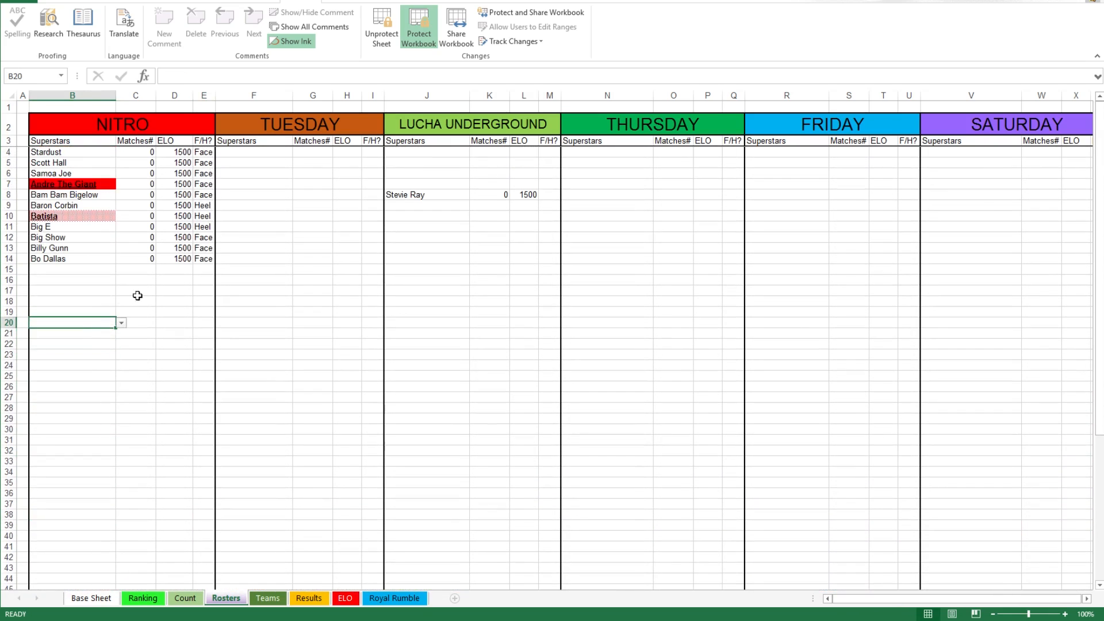
left_click(83, 281)
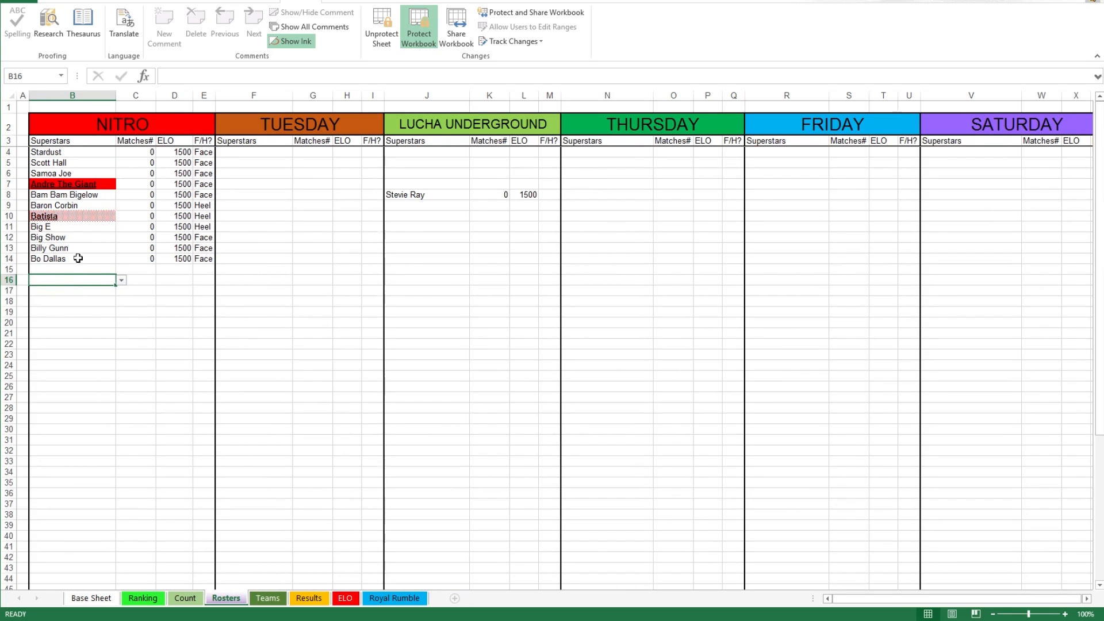
Step: Choose Baron Corbin as Participant 1 and Big Show as Participant 2 of match 1 on the Results sheet
left_click(311, 598)
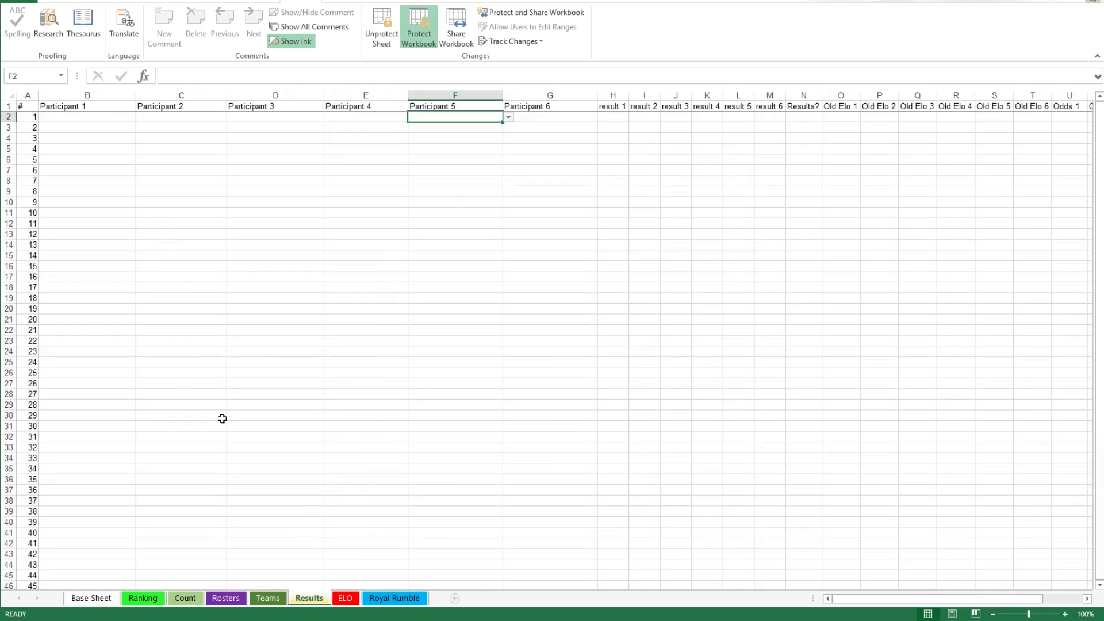
left_click(225, 598)
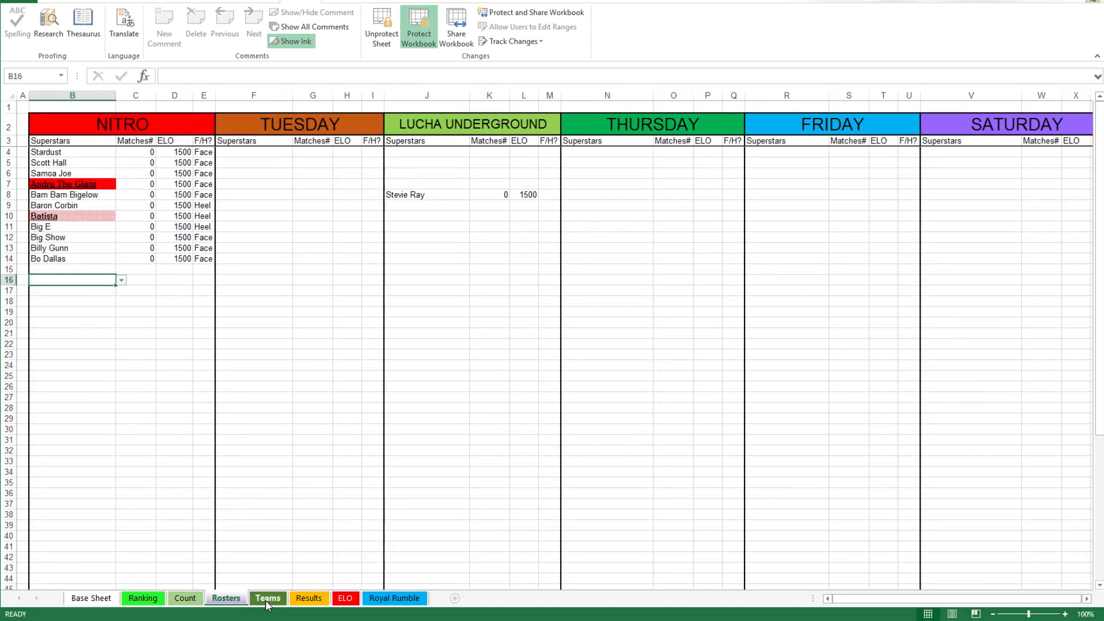
left_click(309, 598)
left_click(96, 141)
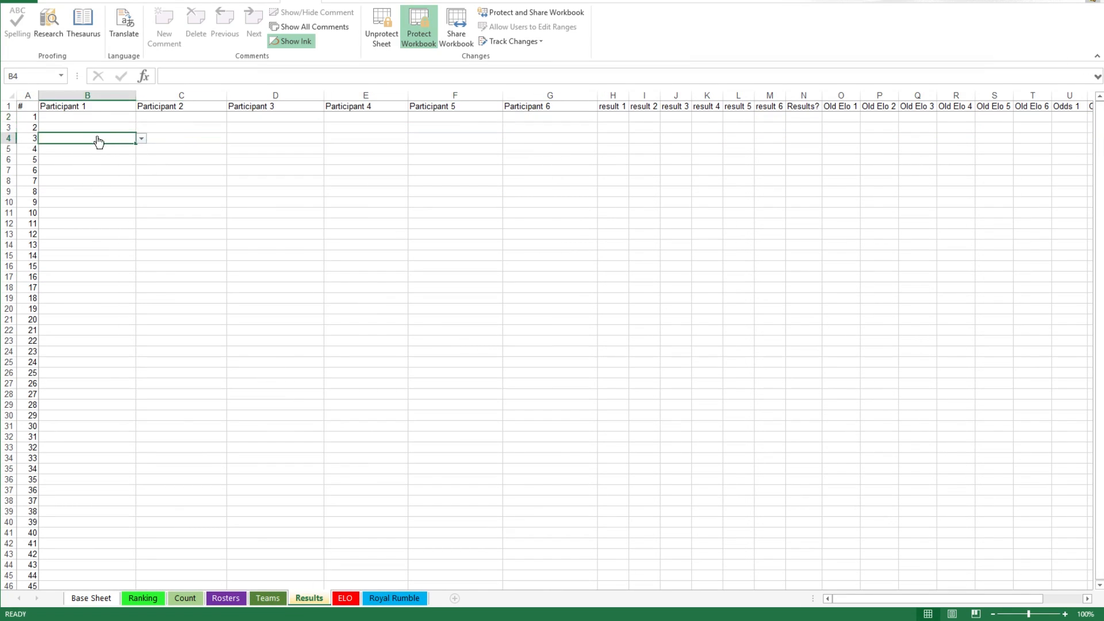
left_click(95, 119)
left_click(141, 119)
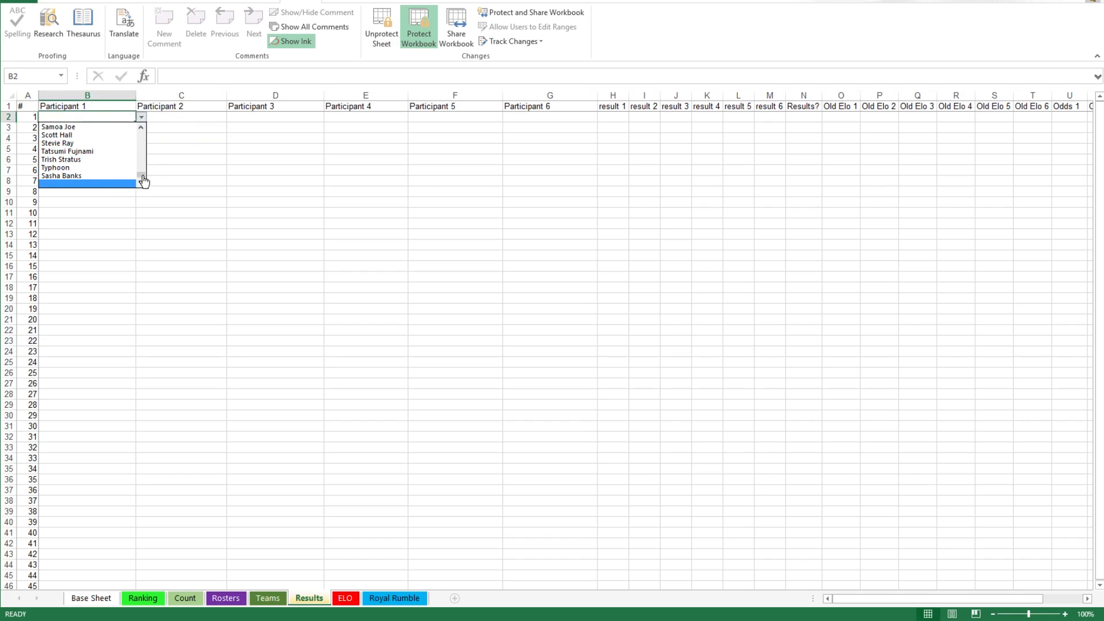
left_click_drag(143, 179, 142, 131)
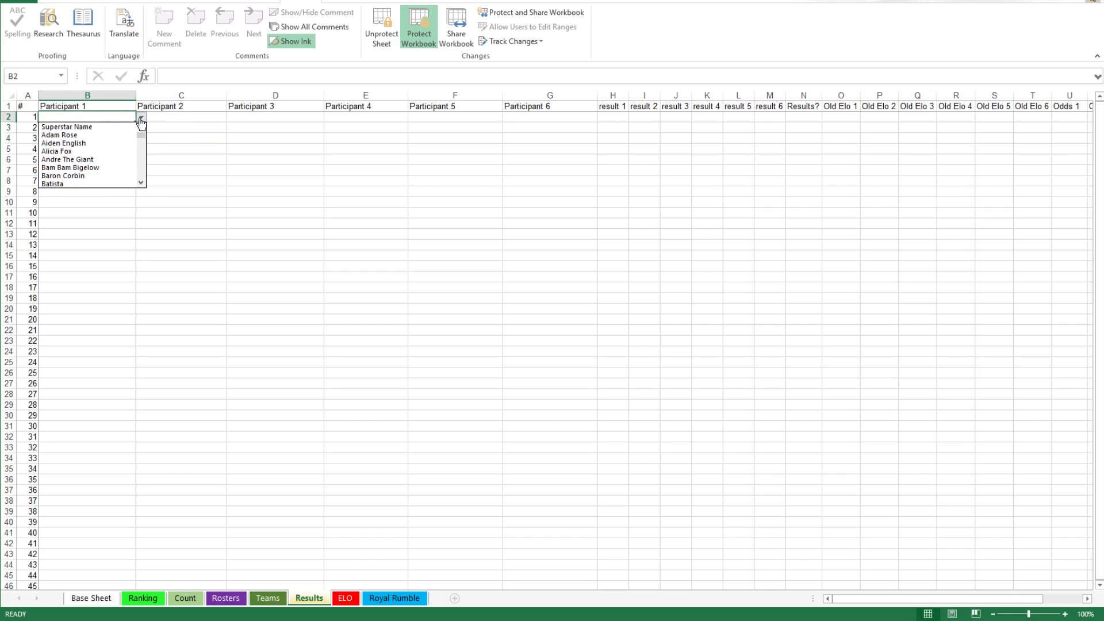
left_click(80, 176)
left_click(192, 118)
left_click(233, 118)
scroll(185, 168, "down", 2)
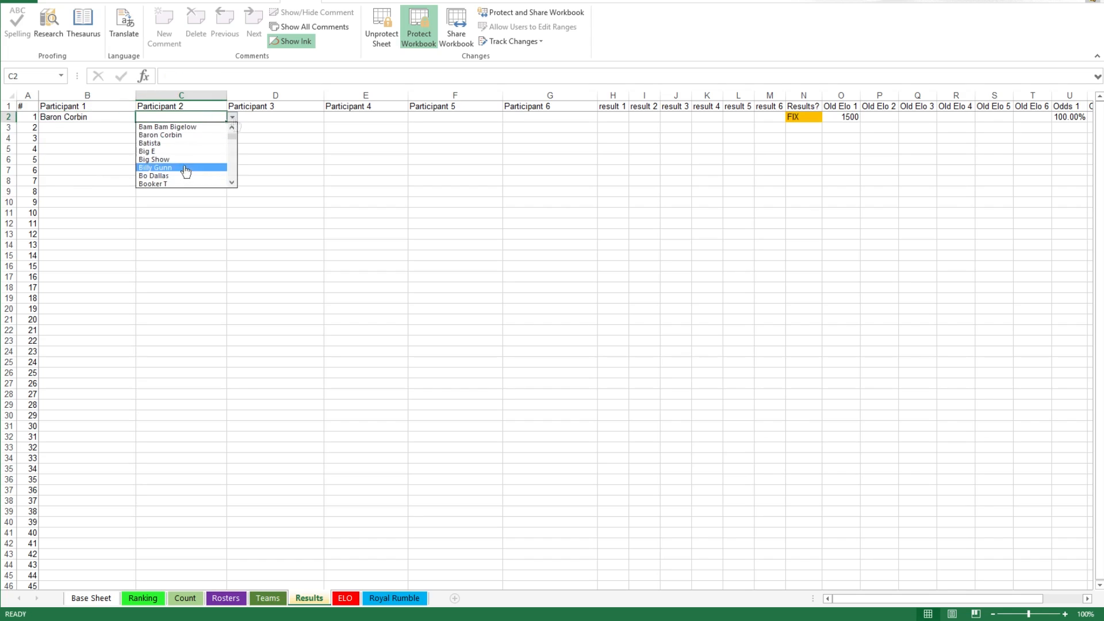
left_click(179, 160)
Step: Record Big Show as the winner of match 1 by entering 1 as result 2 in cell I2
left_click(299, 127)
left_click(578, 129)
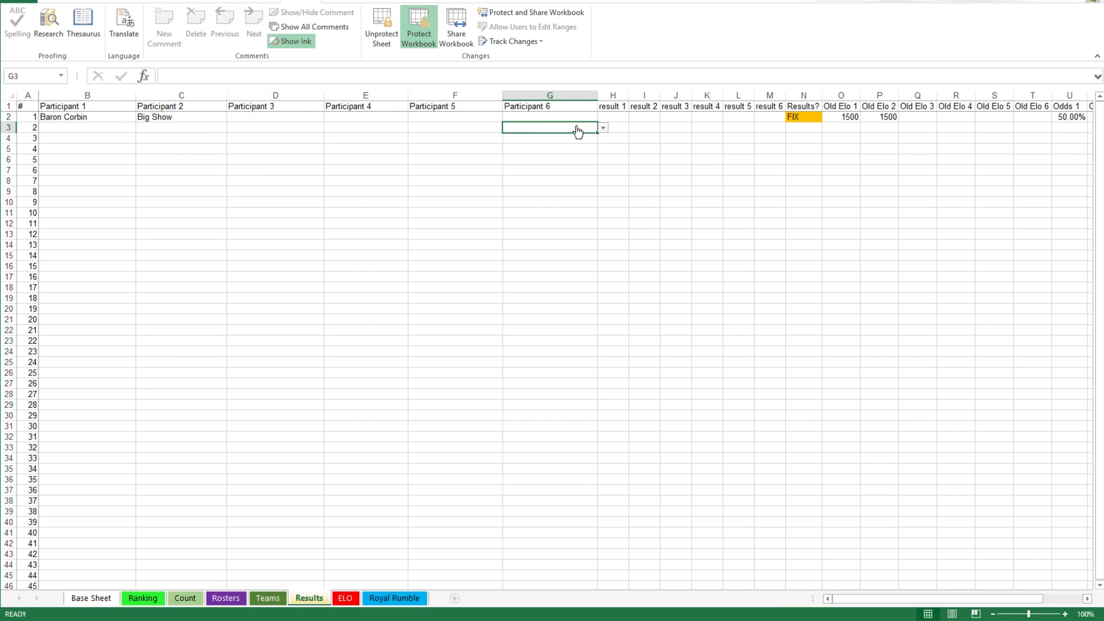
left_click(616, 116)
left_click(434, 128)
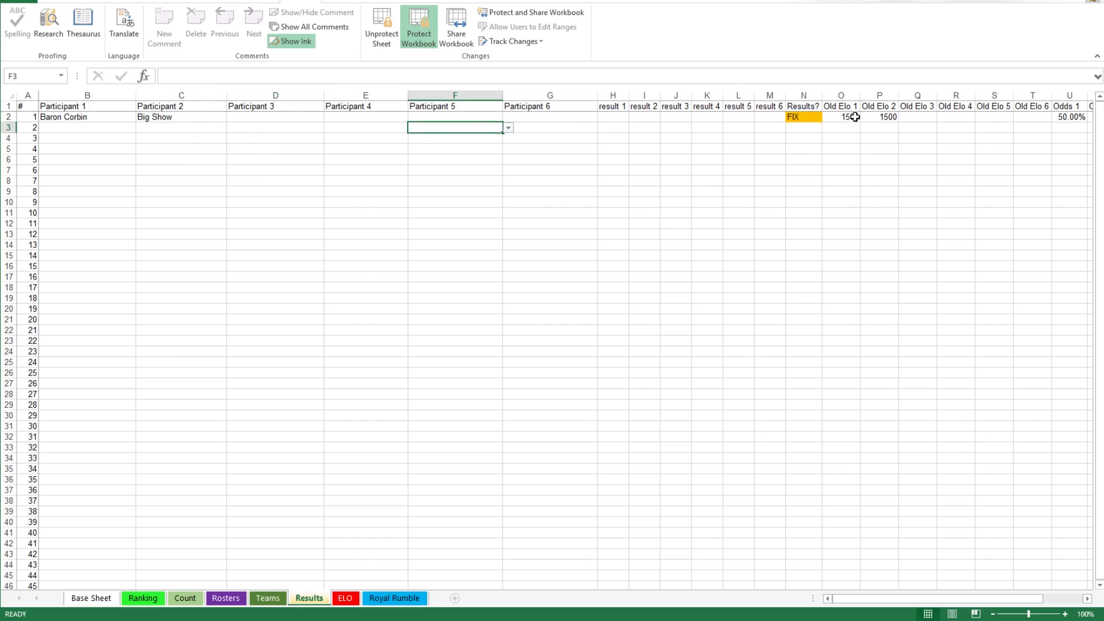
left_click(607, 117)
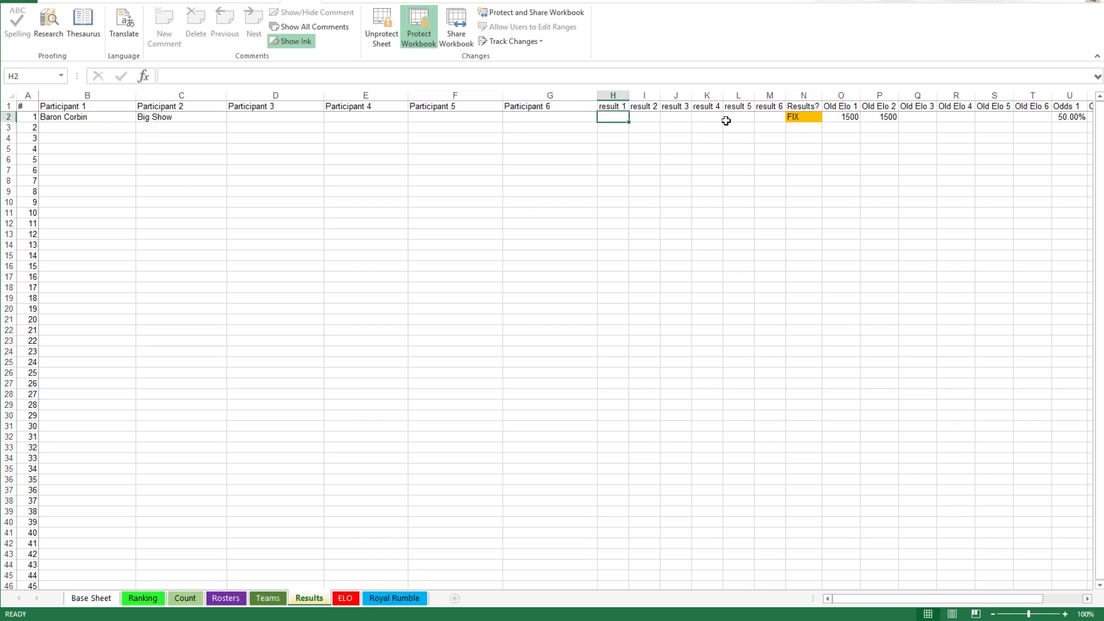
key("Right")
type("1")
key("Return")
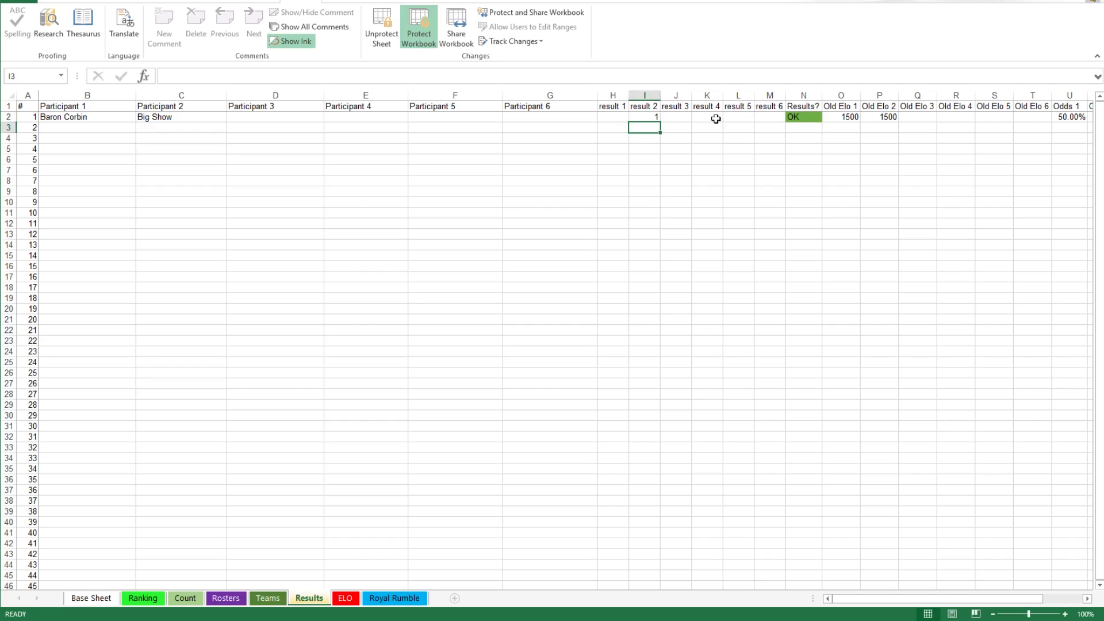
Step: Examine the old Elo, odds and new Elo values calculated for both participants of match 1
left_click_drag(917, 599, 972, 591)
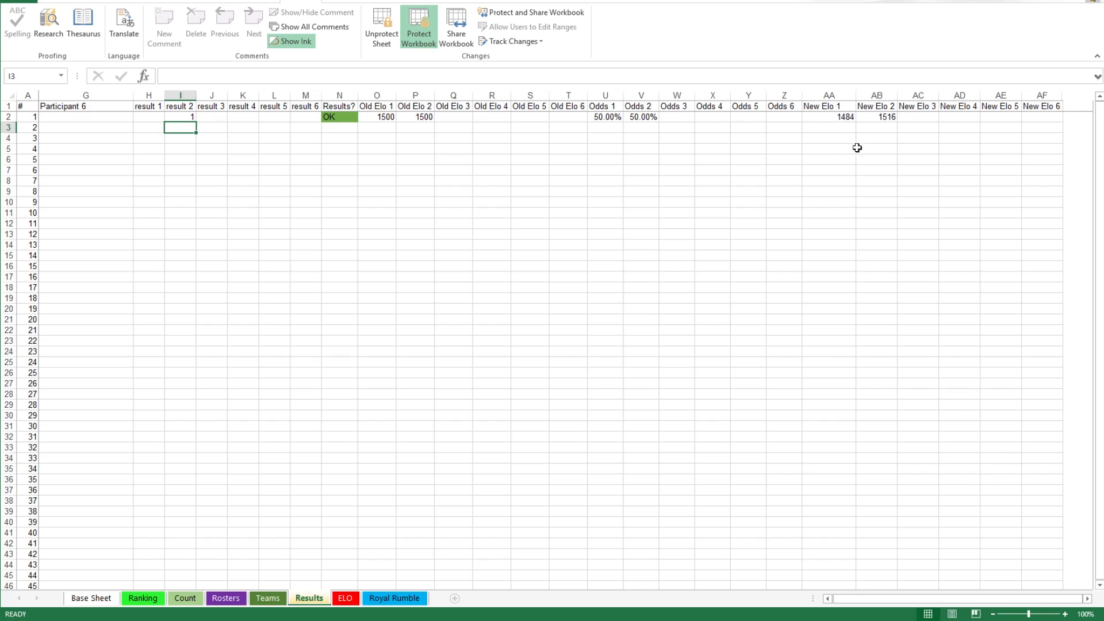
left_click_drag(957, 599, 931, 599)
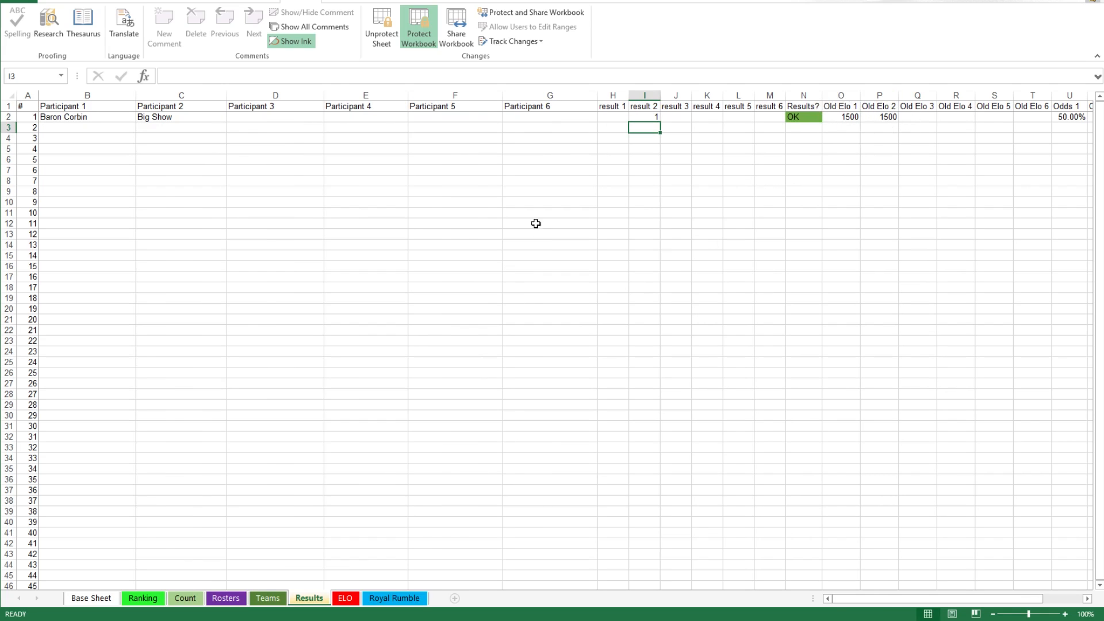
left_click_drag(1035, 598, 1067, 599)
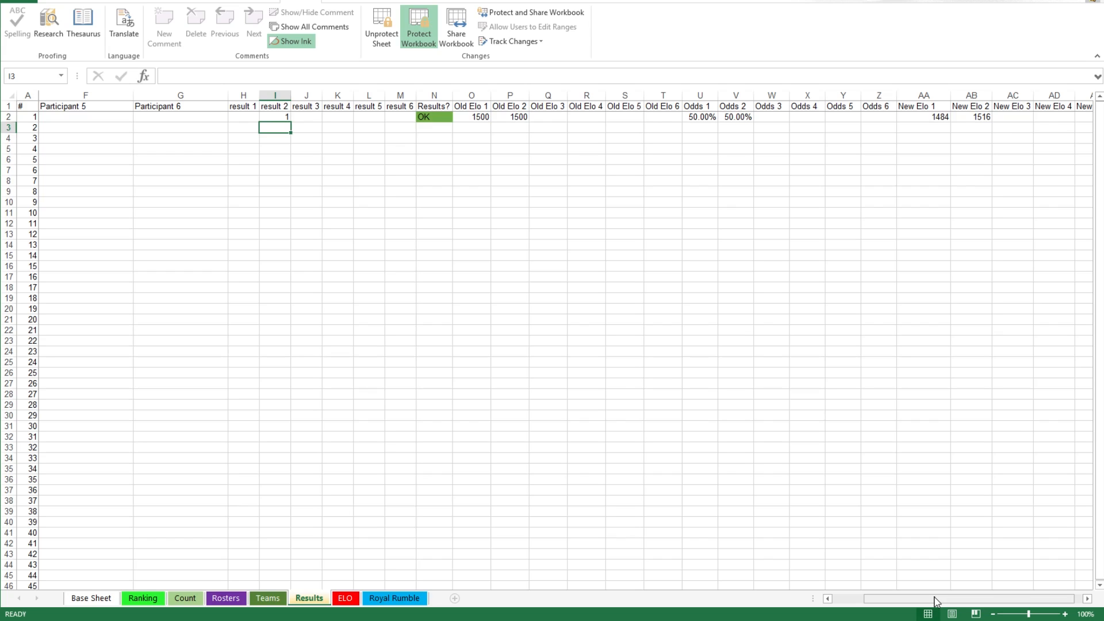
left_click_drag(935, 601, 902, 601)
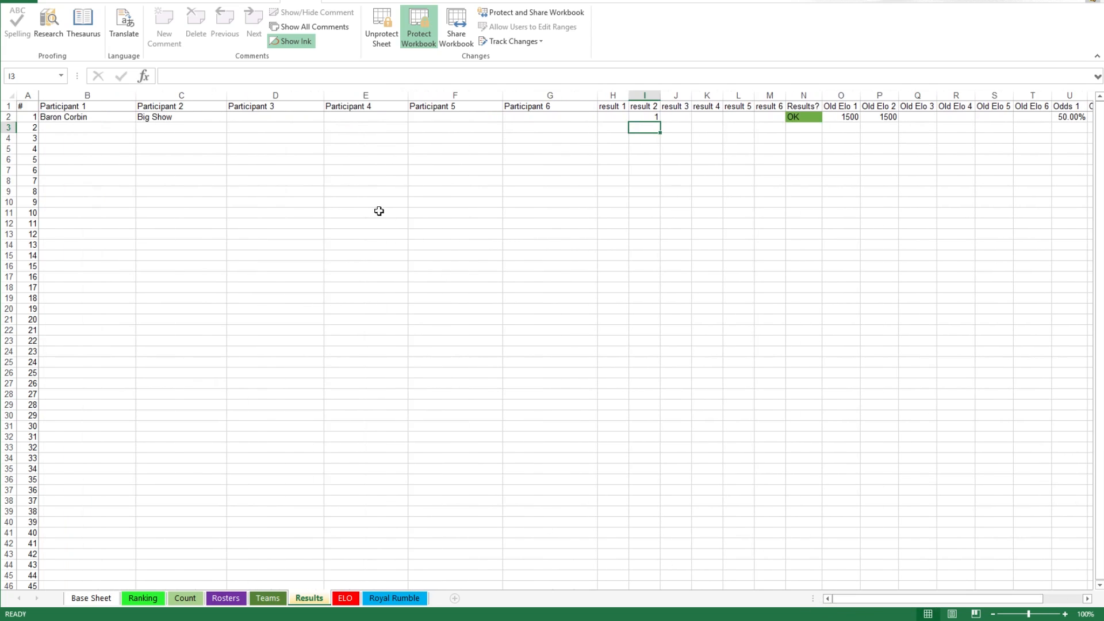
left_click(297, 161)
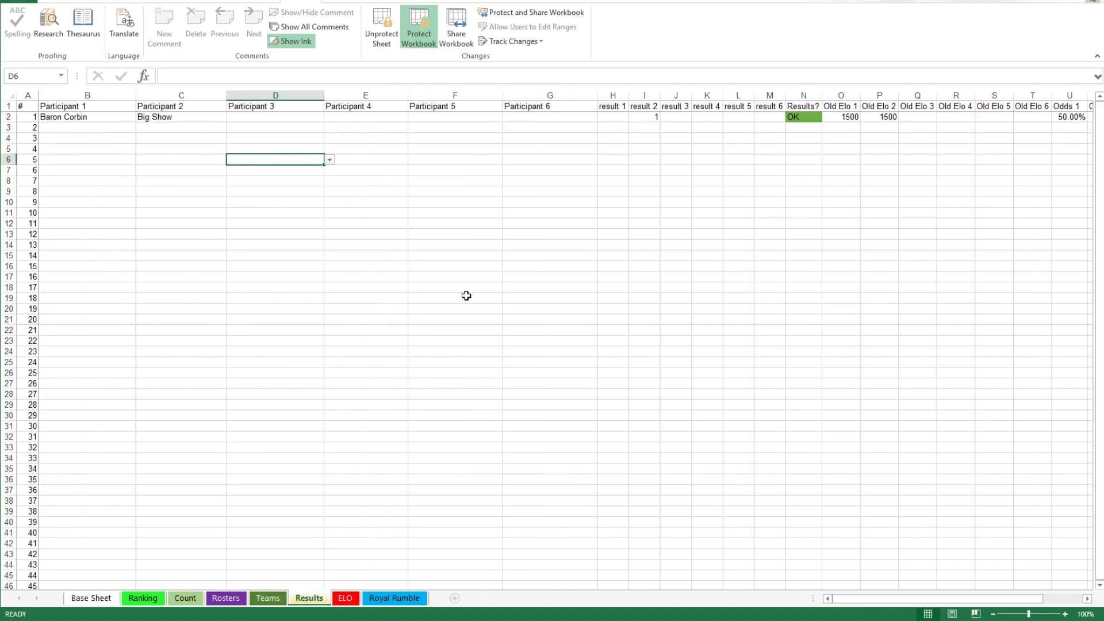
key("ctrl+e")
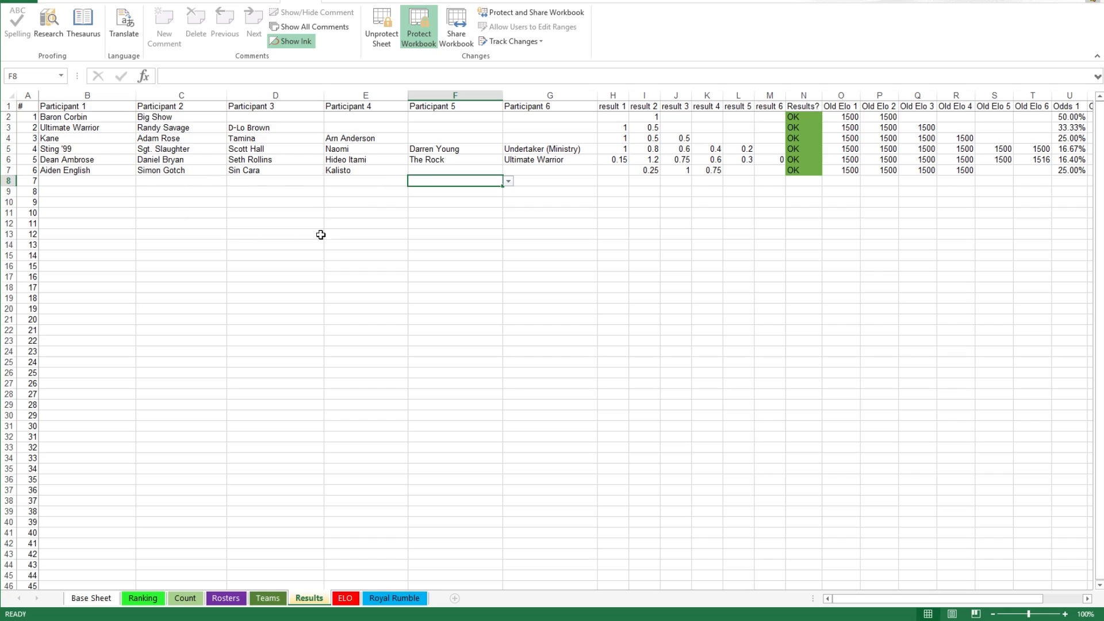
Step: Review the participants of matches 1 and 2 and the result values of match 2 on the Results sheet
left_click(78, 118)
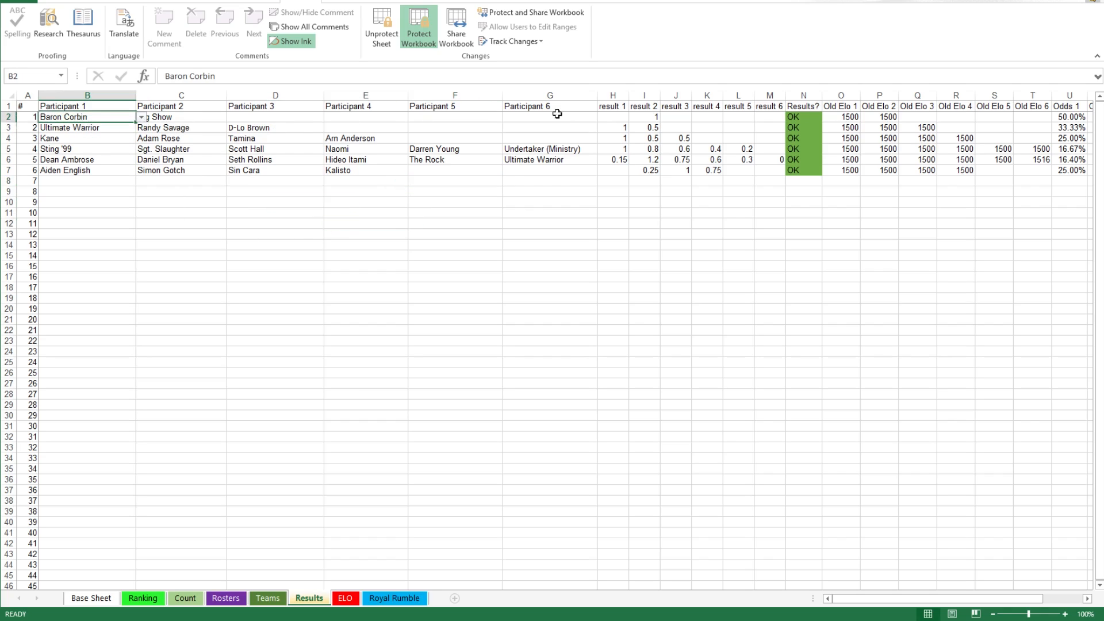
left_click(160, 129)
left_click(88, 116)
left_click(178, 118)
left_click(91, 128)
left_click(179, 126)
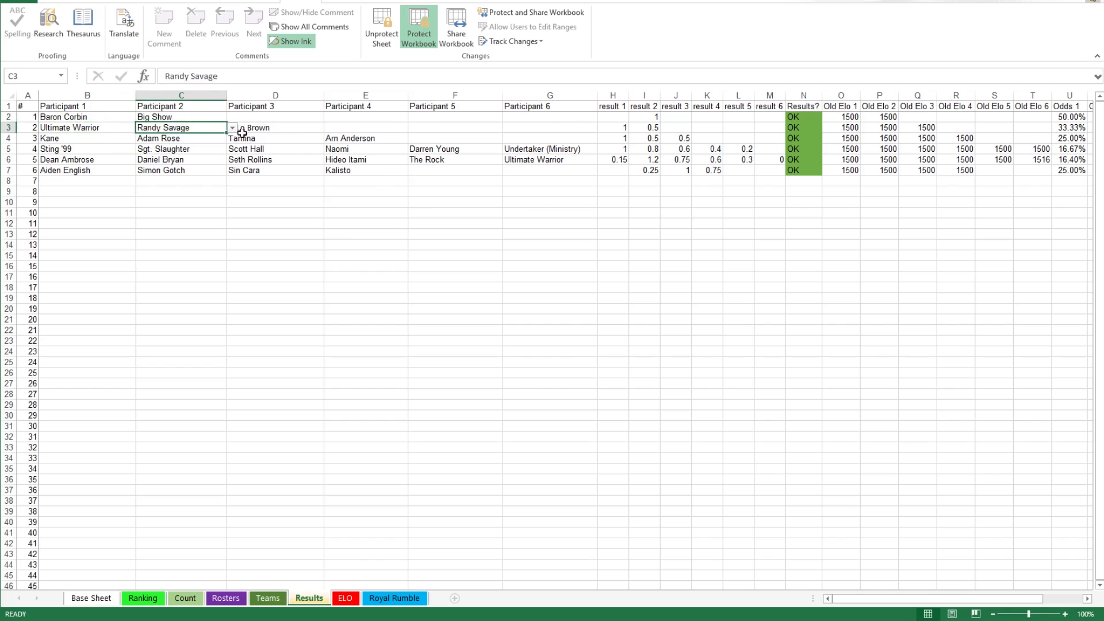
left_click(242, 132)
left_click(624, 130)
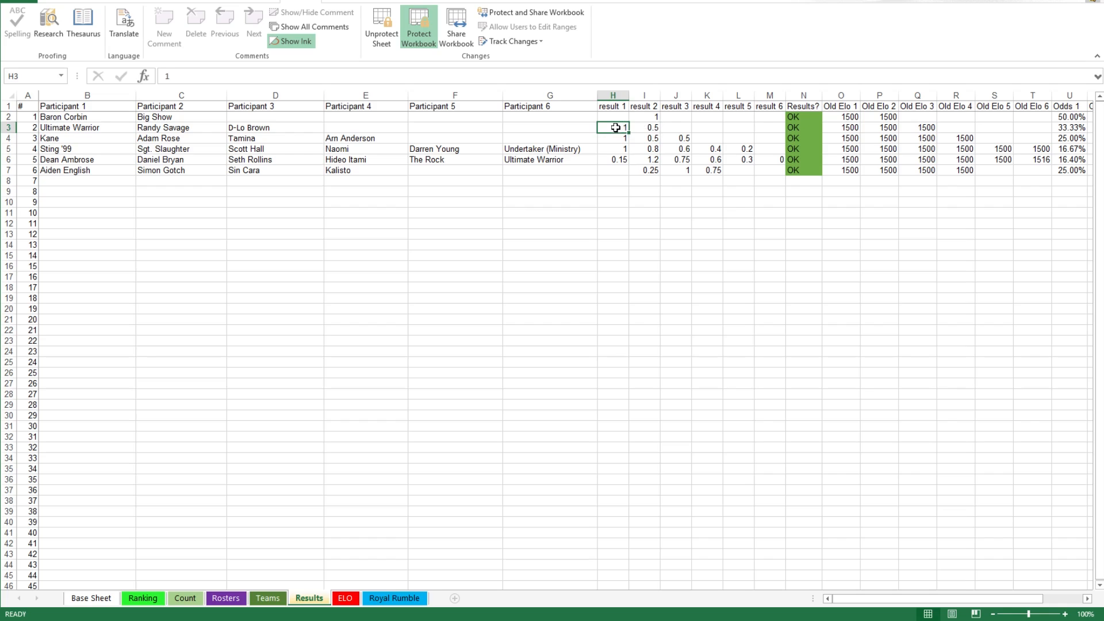
left_click(655, 129)
left_click(280, 129)
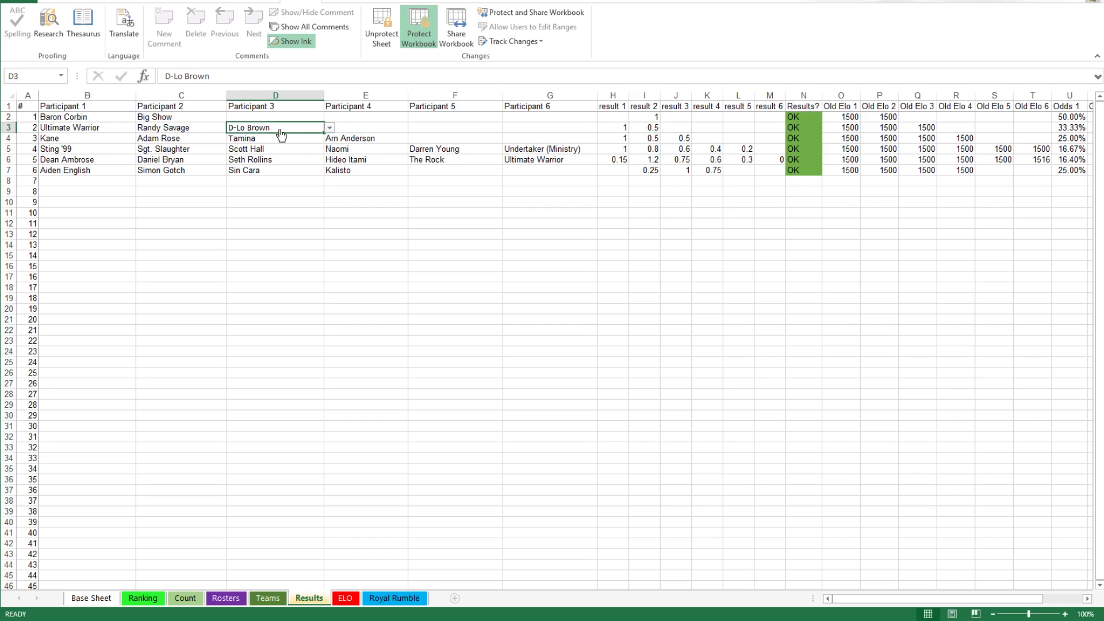
left_click(79, 128)
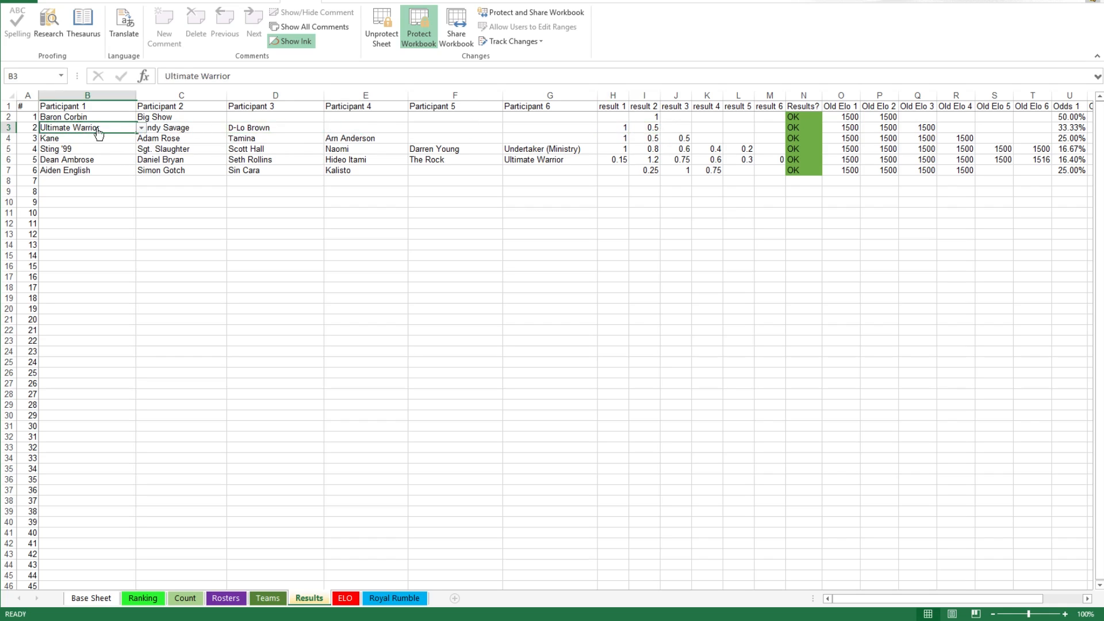
left_click(610, 128)
left_click(679, 128)
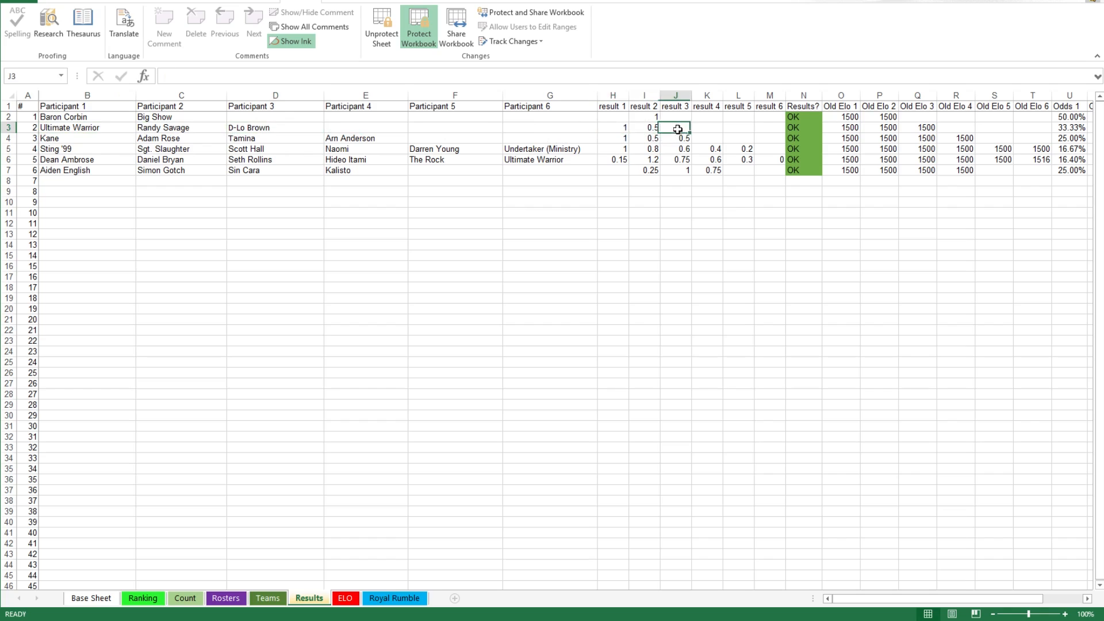
Step: Fill the losers' blank results with 0 for matches 1 to 4 in cells J3, H2, K4 and M5 of the Results sheet
type("0")
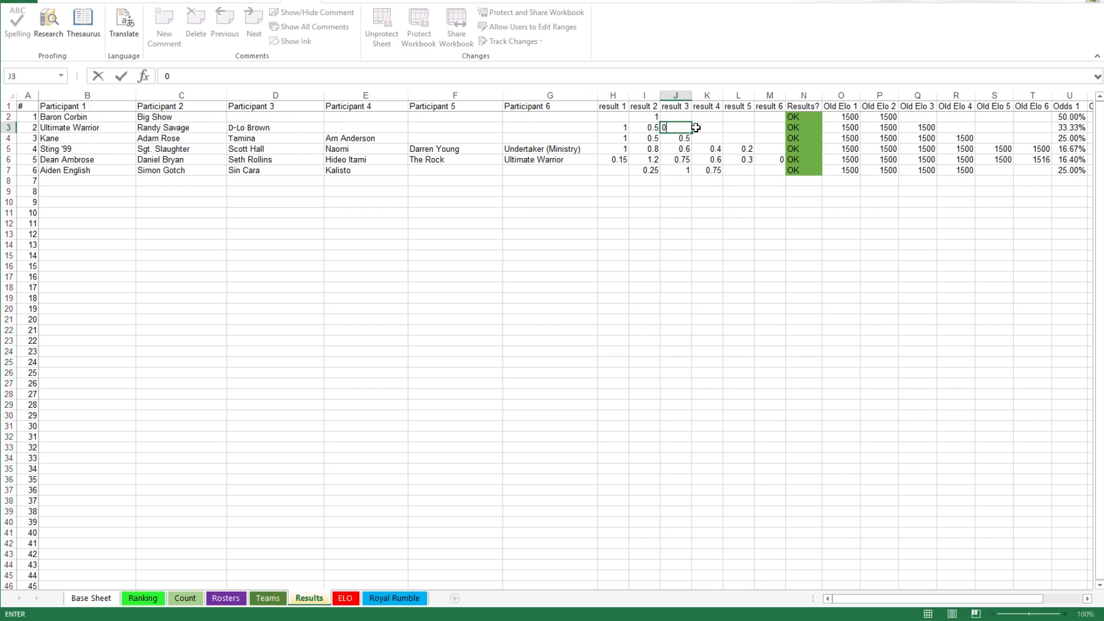
left_click(613, 118)
type("0")
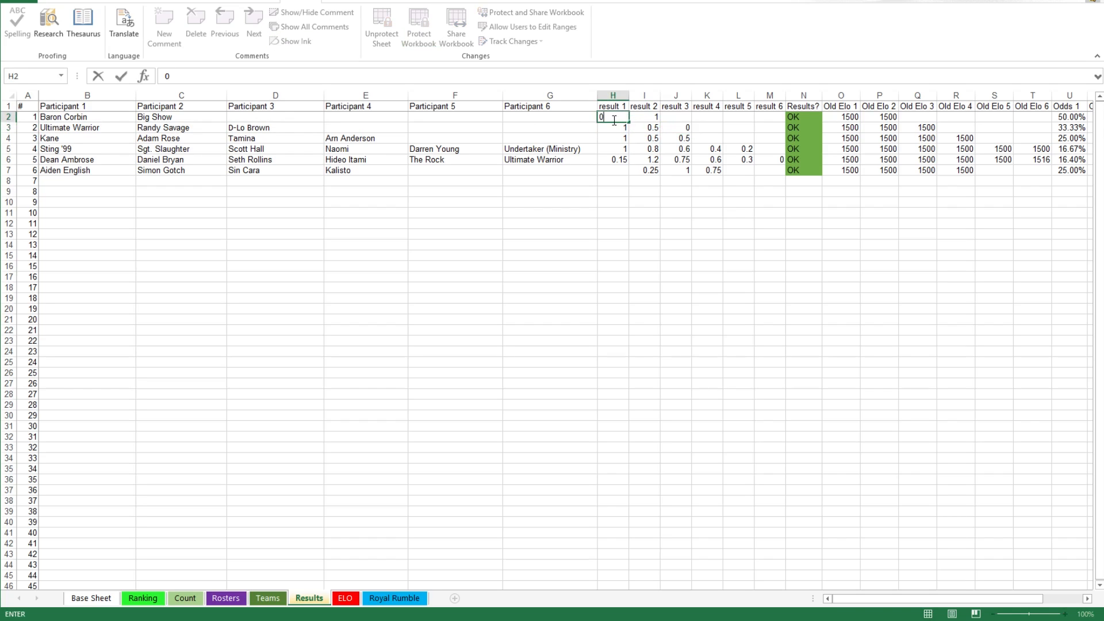
left_click(721, 139)
type("0")
left_click(769, 150)
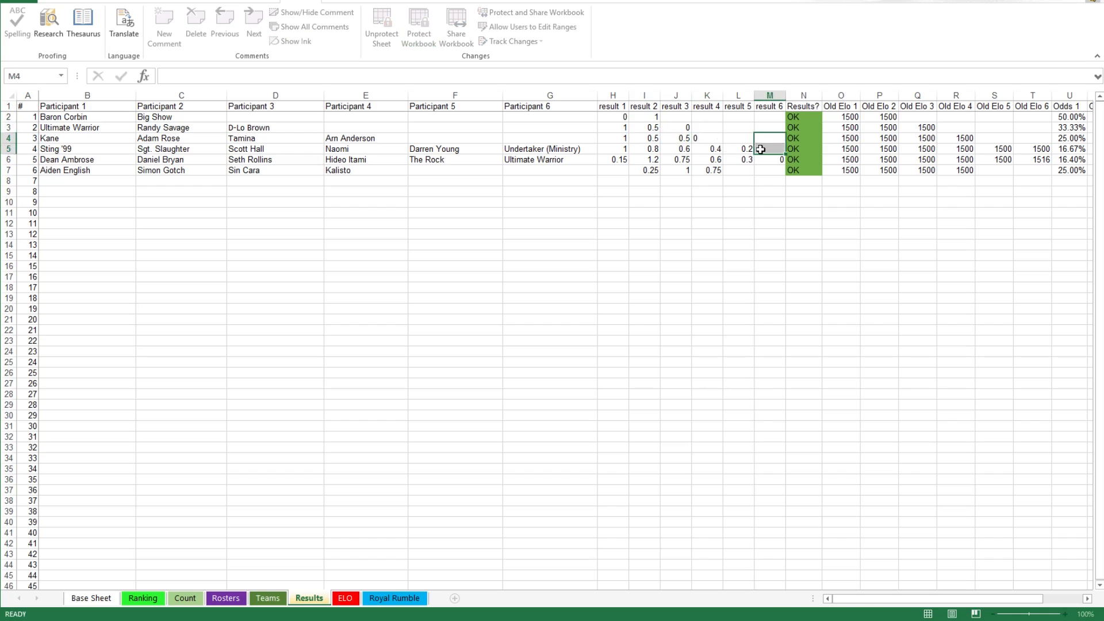
type("0")
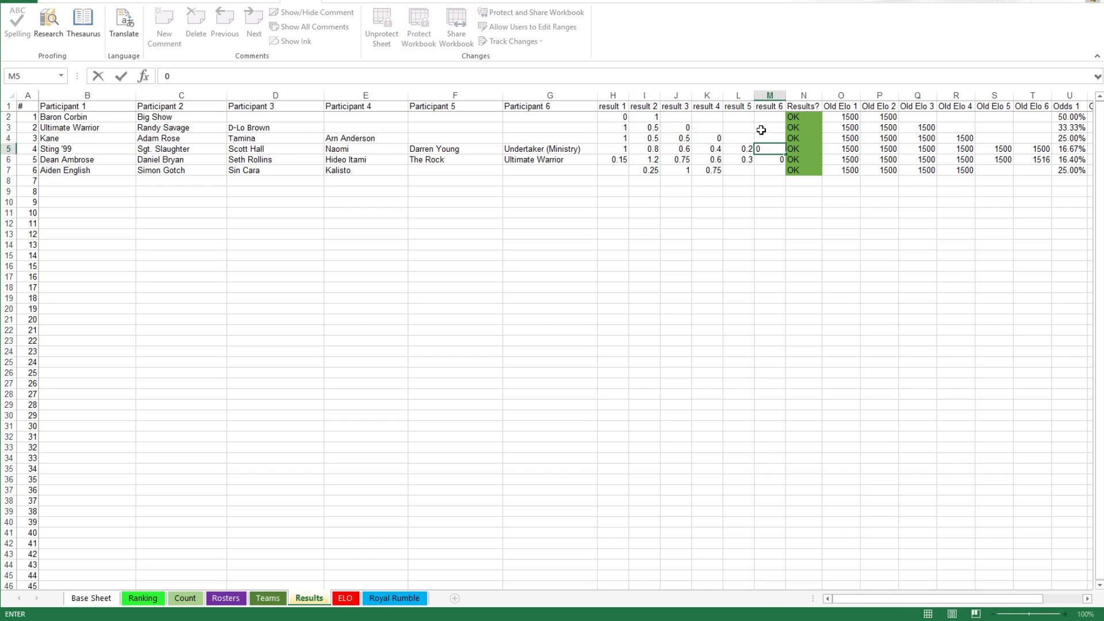
left_click(741, 138)
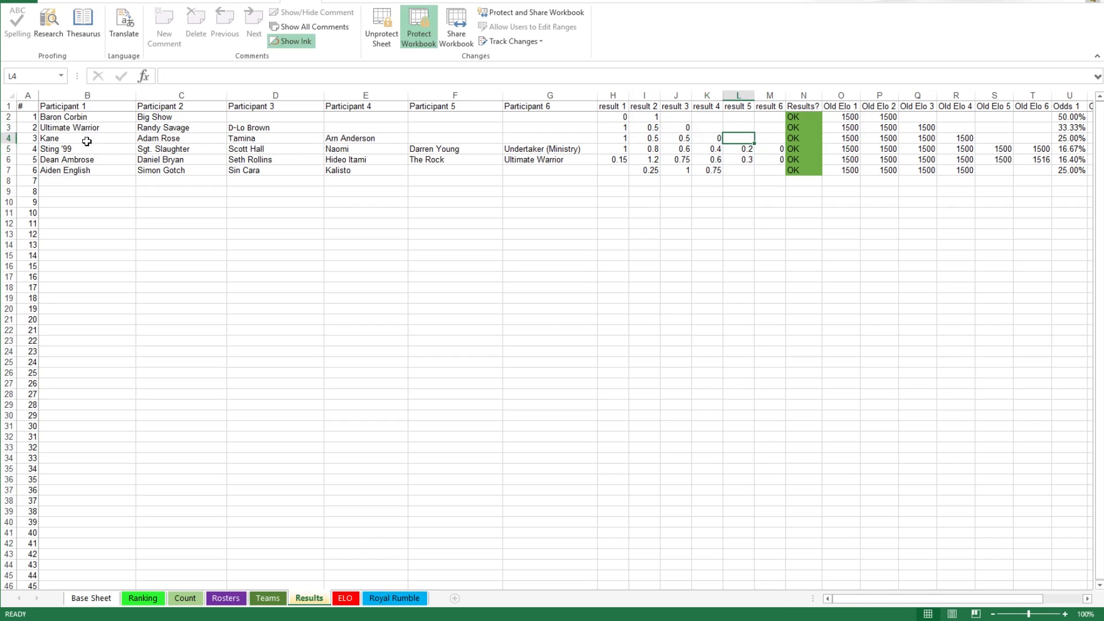
Step: Review the four participants of match 3 and the result value recorded for each of them
left_click(257, 142)
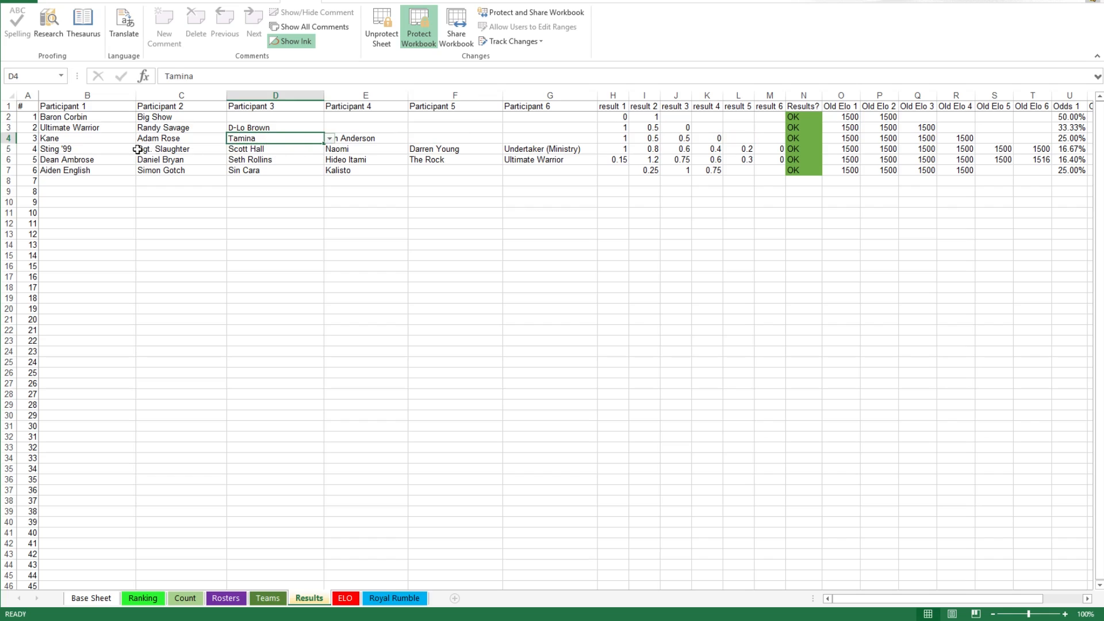
left_click(93, 144)
left_click(174, 143)
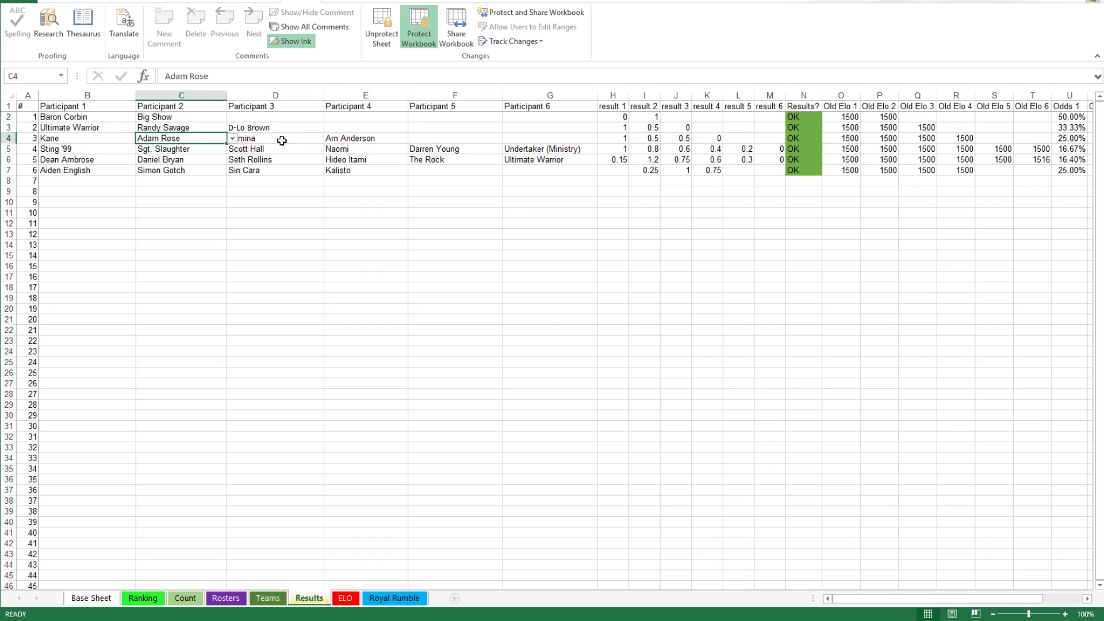
left_click(282, 140)
left_click(374, 138)
left_click(618, 138)
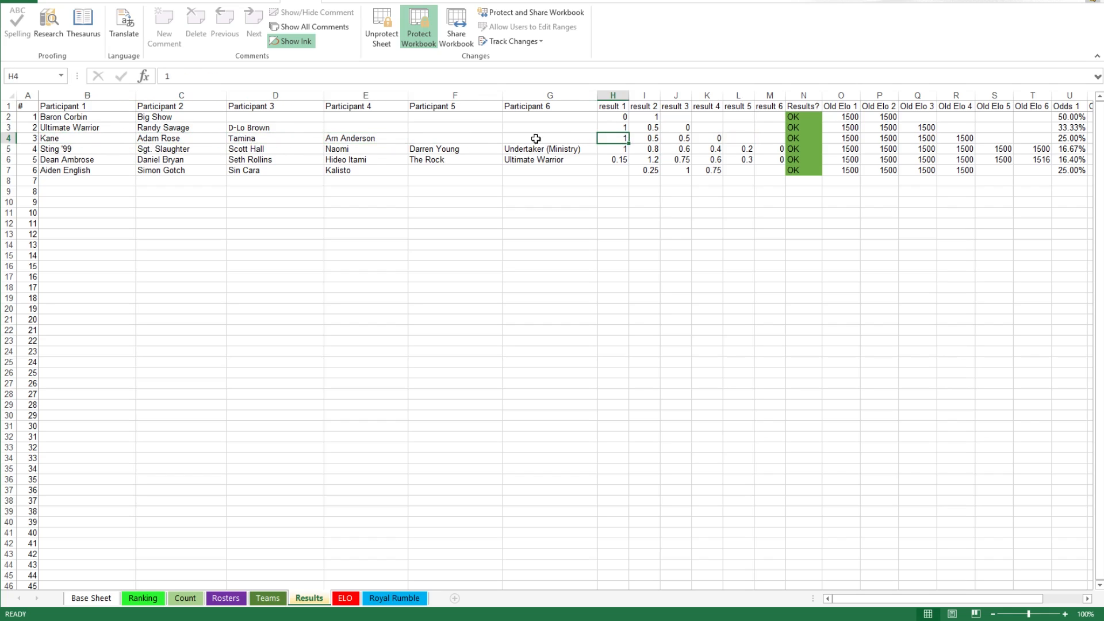
left_click(720, 141)
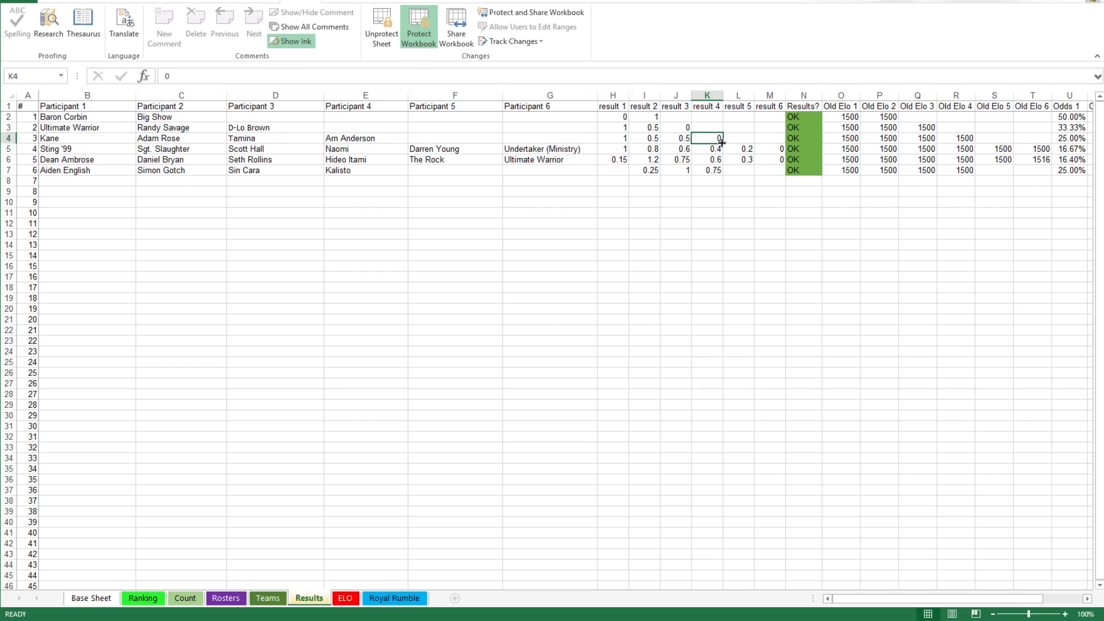
left_click_drag(652, 139, 679, 141)
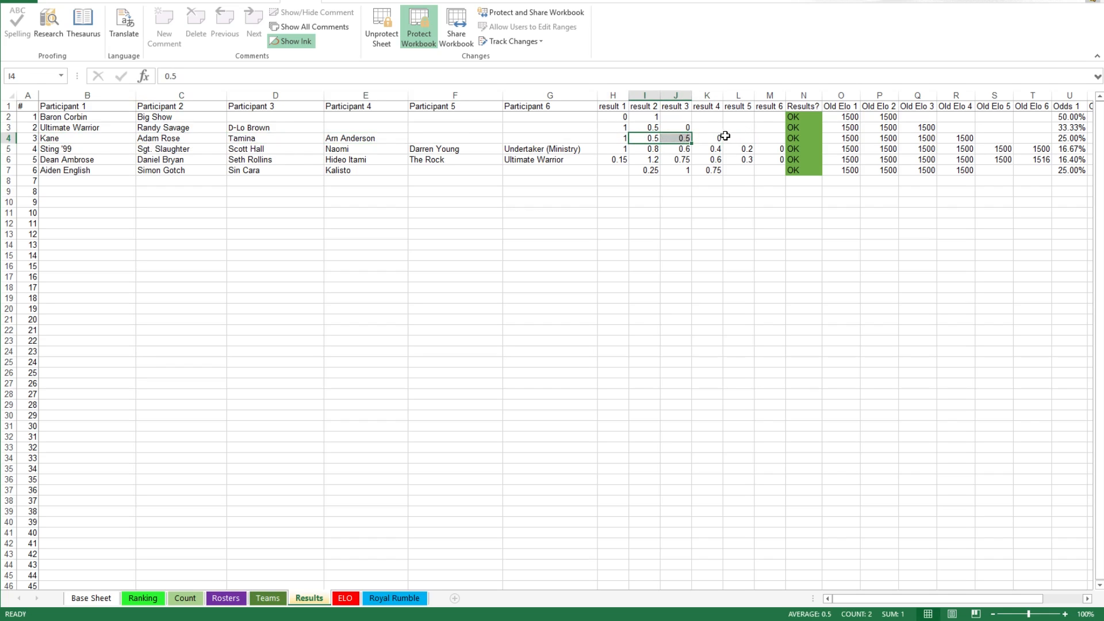
left_click(709, 138)
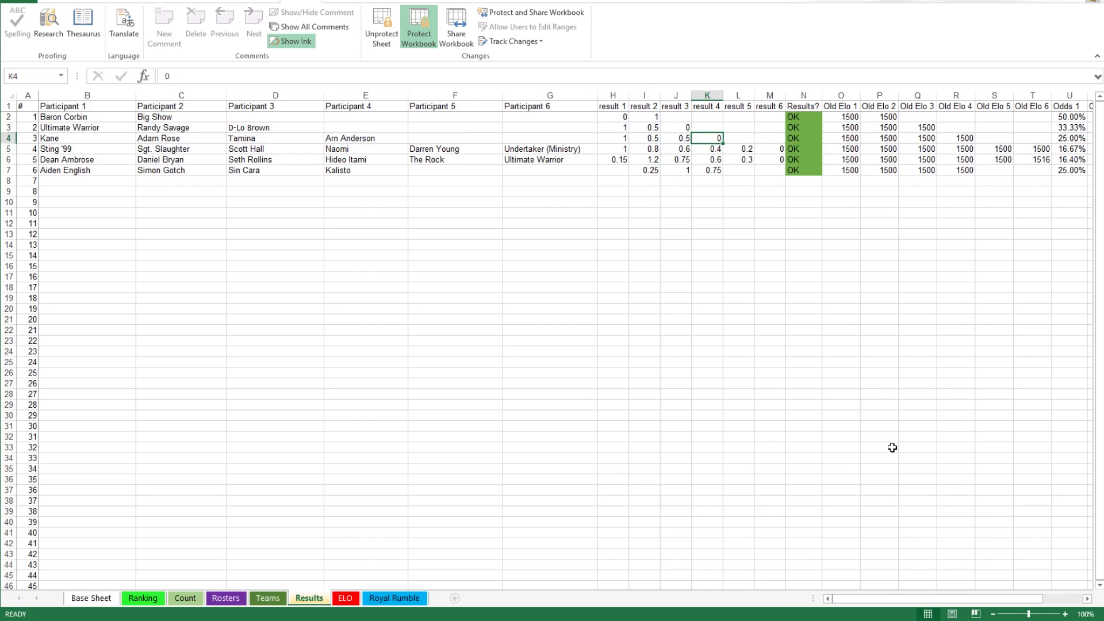
Step: Examine the new Elo values calculated for the middle finishers of matches 2 and 3
left_click_drag(897, 598, 930, 596)
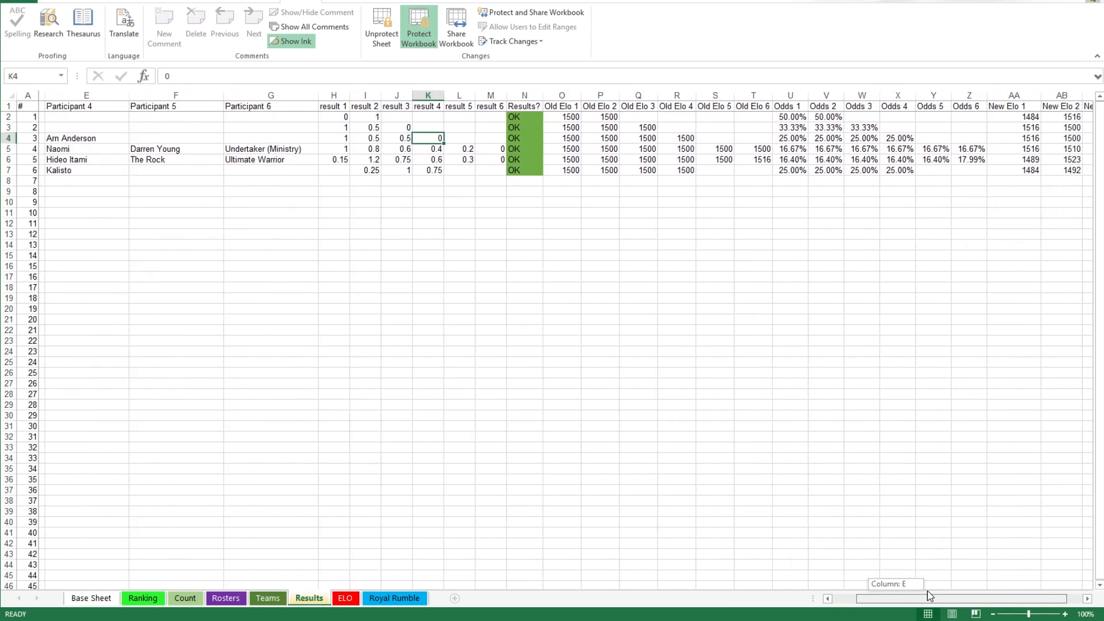
left_click_drag(930, 596, 949, 595)
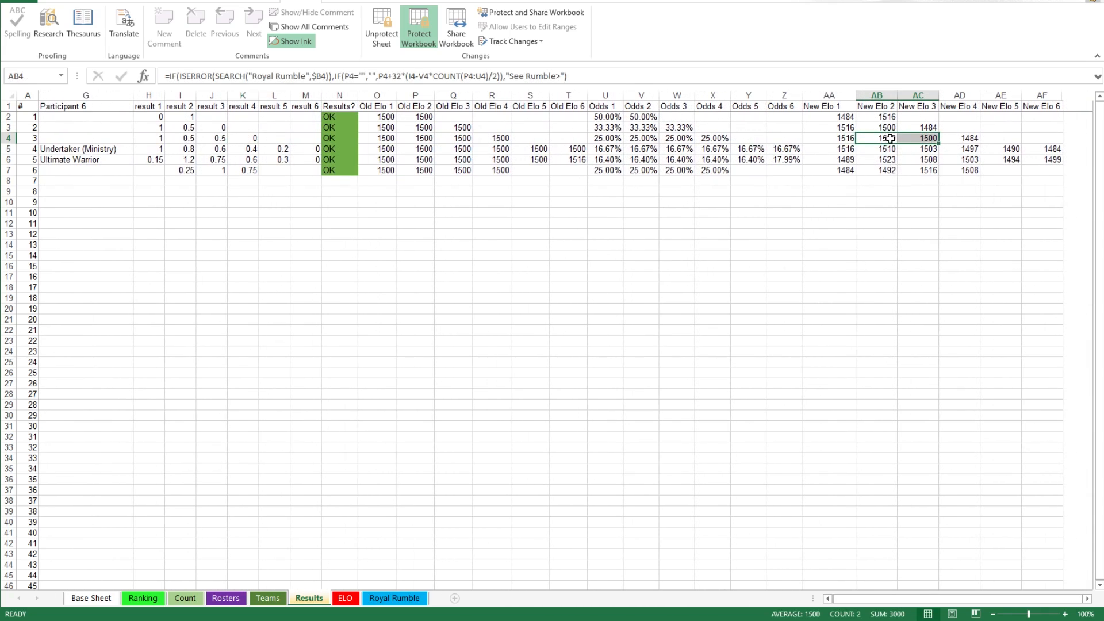
left_click(890, 127)
left_click(923, 138)
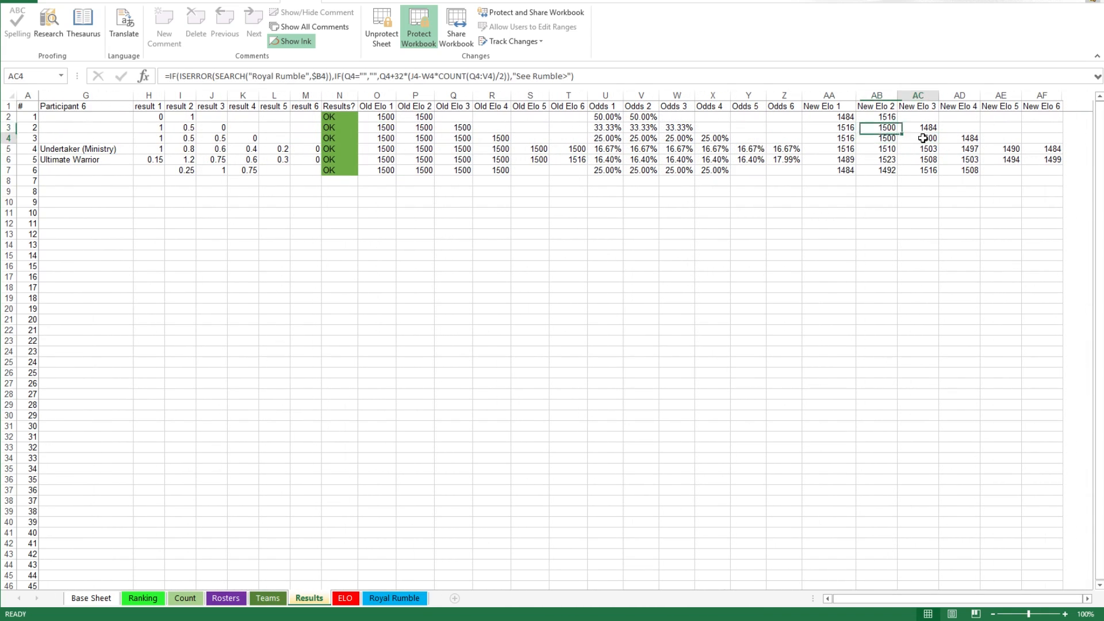
left_click_drag(923, 138, 889, 138)
left_click(910, 141)
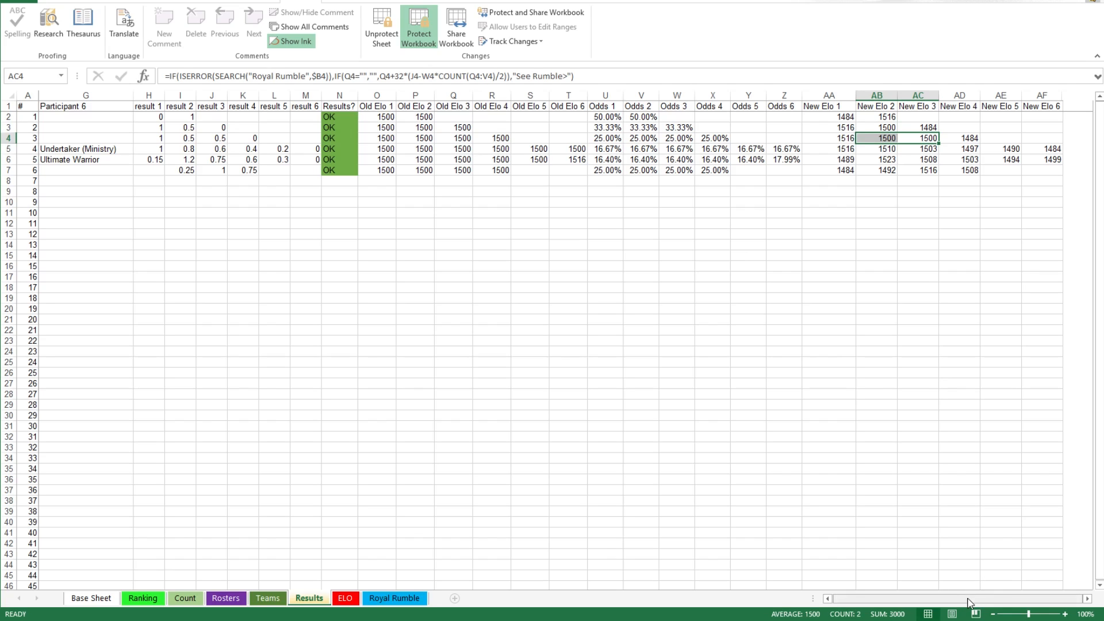
left_click_drag(968, 603, 888, 598)
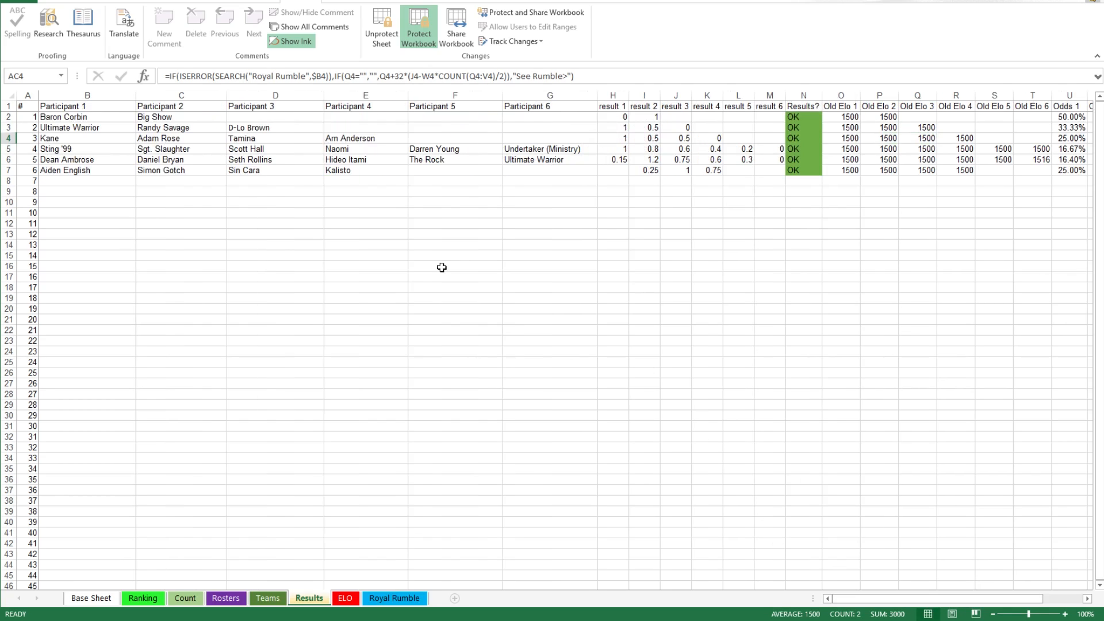
Step: Review the six participants of match 4, their result values and the new Elo values calculated from them
left_click(548, 141)
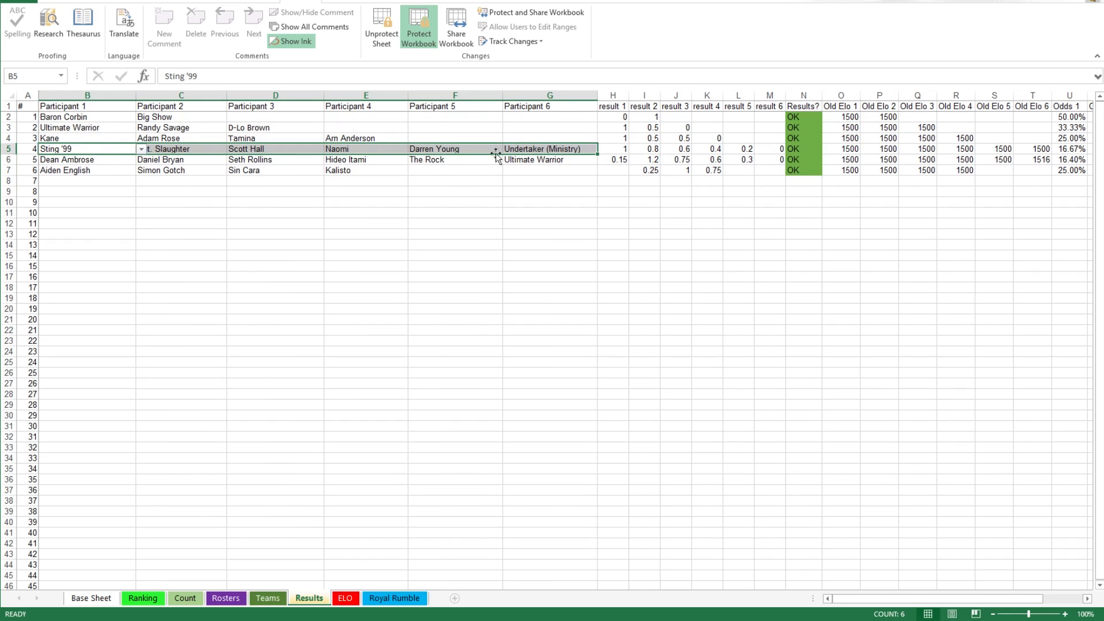
mouse_move(612, 150)
left_mouse_down()
mouse_move(771, 149)
mouse_move(621, 148)
left_mouse_up()
left_click(762, 151)
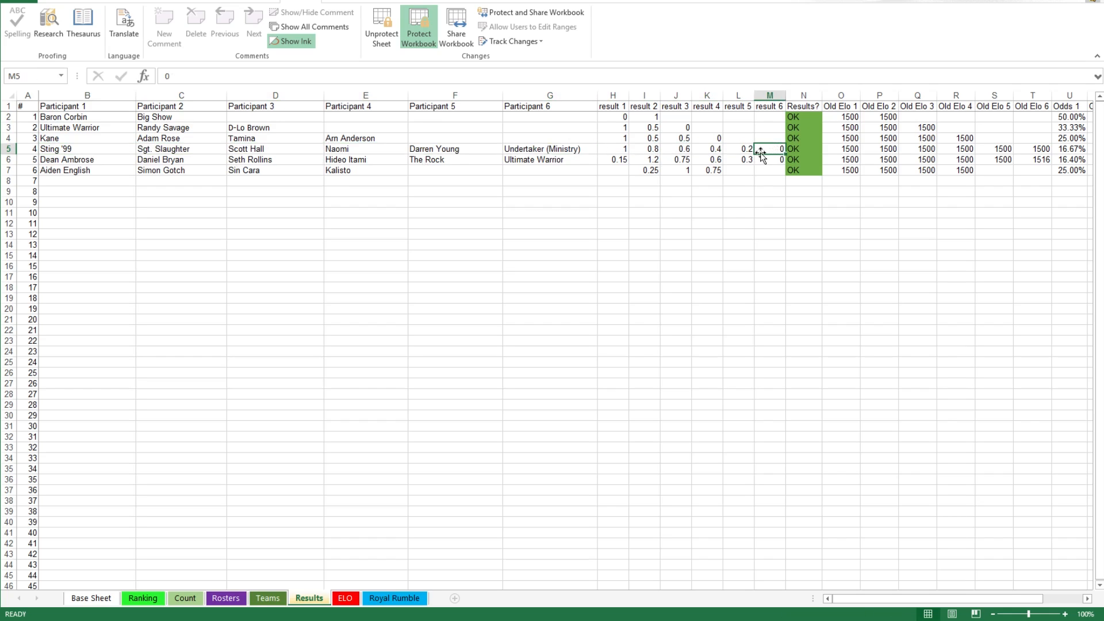
left_click(744, 149)
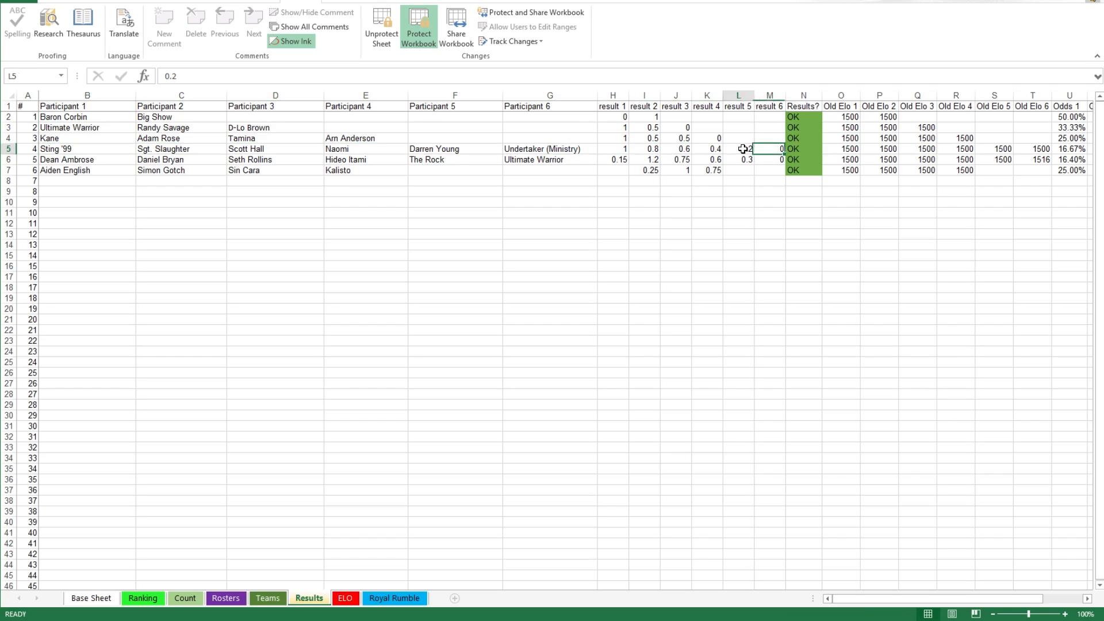
left_click(781, 150)
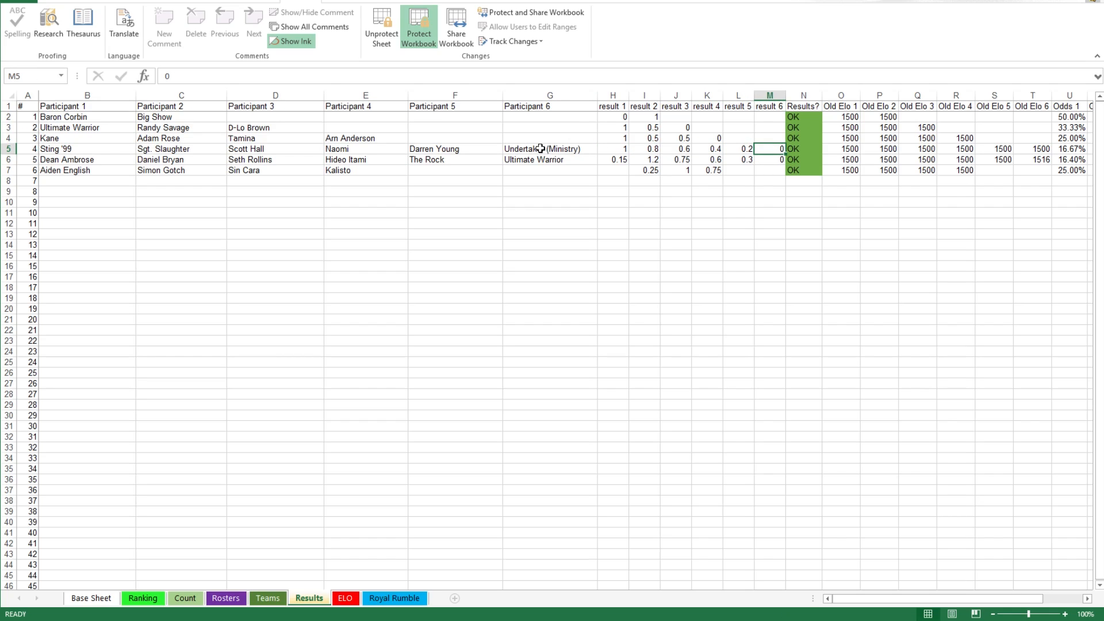
left_click(734, 151)
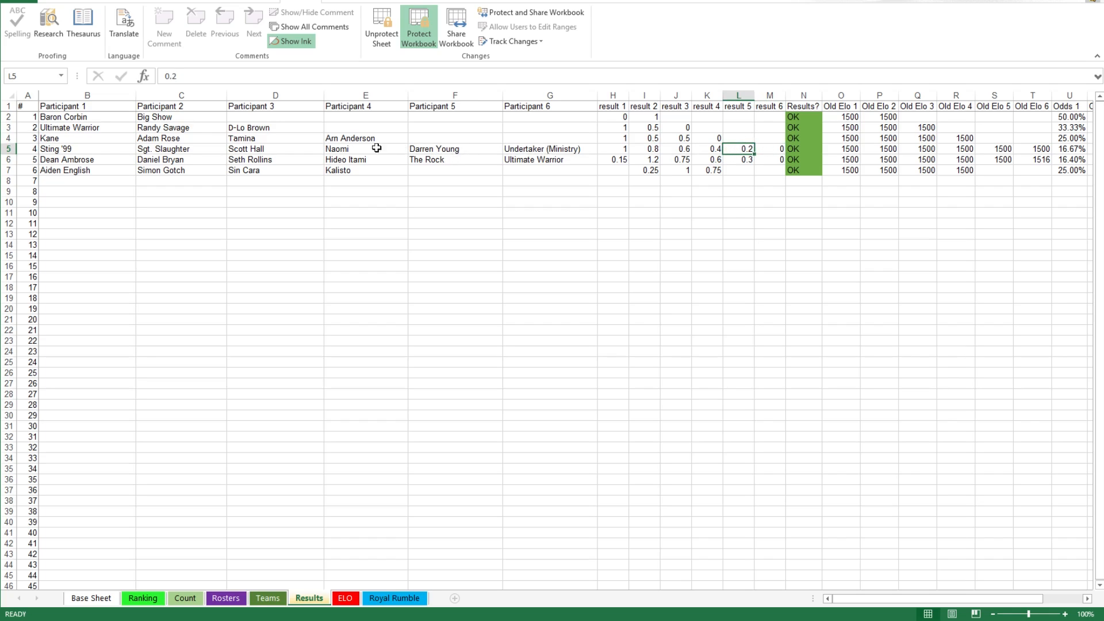
left_click(720, 148)
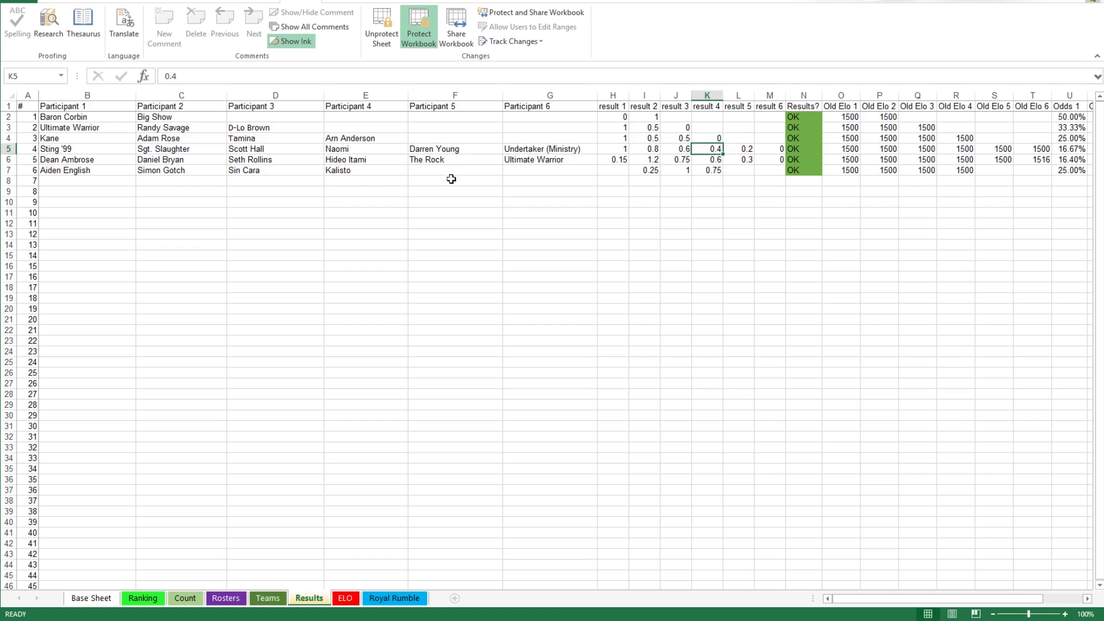
left_click(676, 150)
left_click(641, 149)
left_click(621, 149)
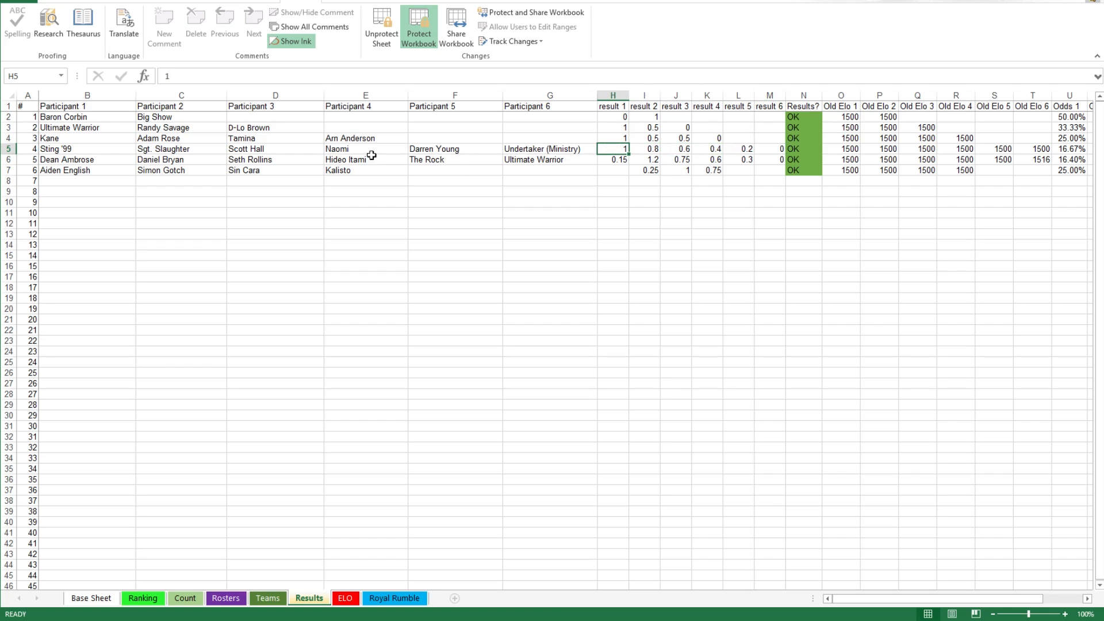
left_click_drag(990, 600, 1022, 601)
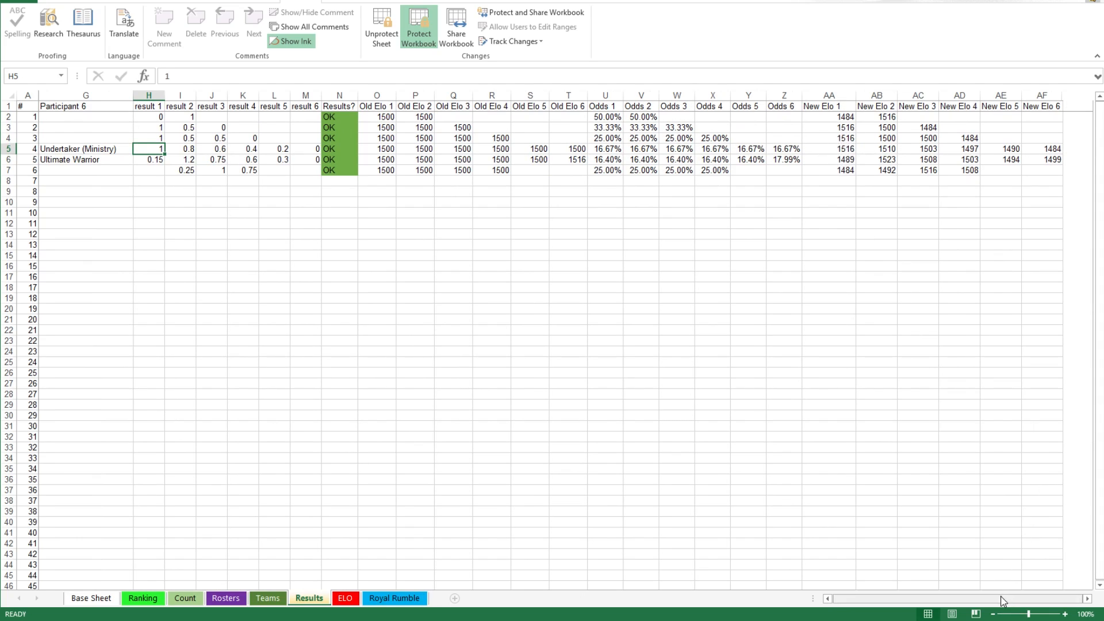
left_click_drag(1004, 601, 941, 599)
Step: Review the participants of match 5 from Dean Ambrose to Ultimate Warrior and the result 6 value
left_click(326, 182)
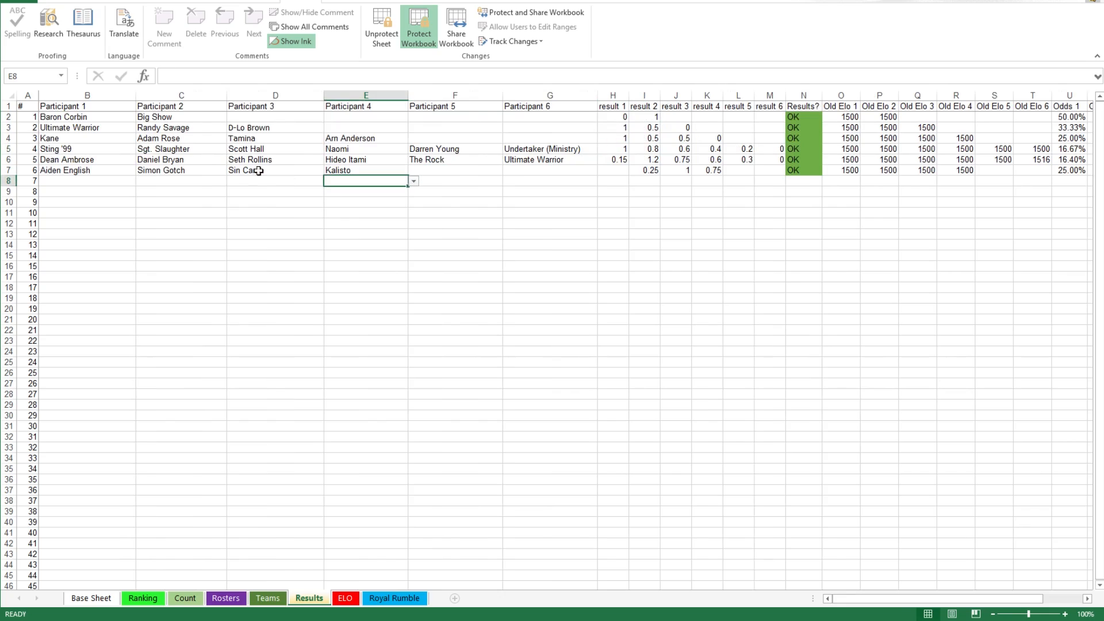
left_click(76, 161)
left_click(525, 164)
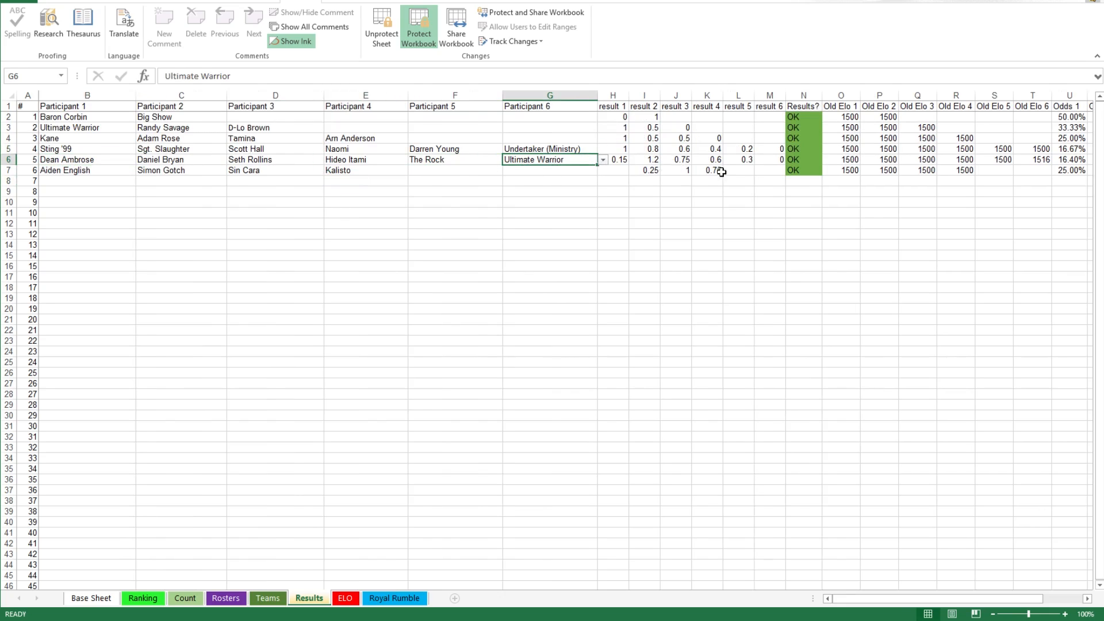
left_click(769, 158)
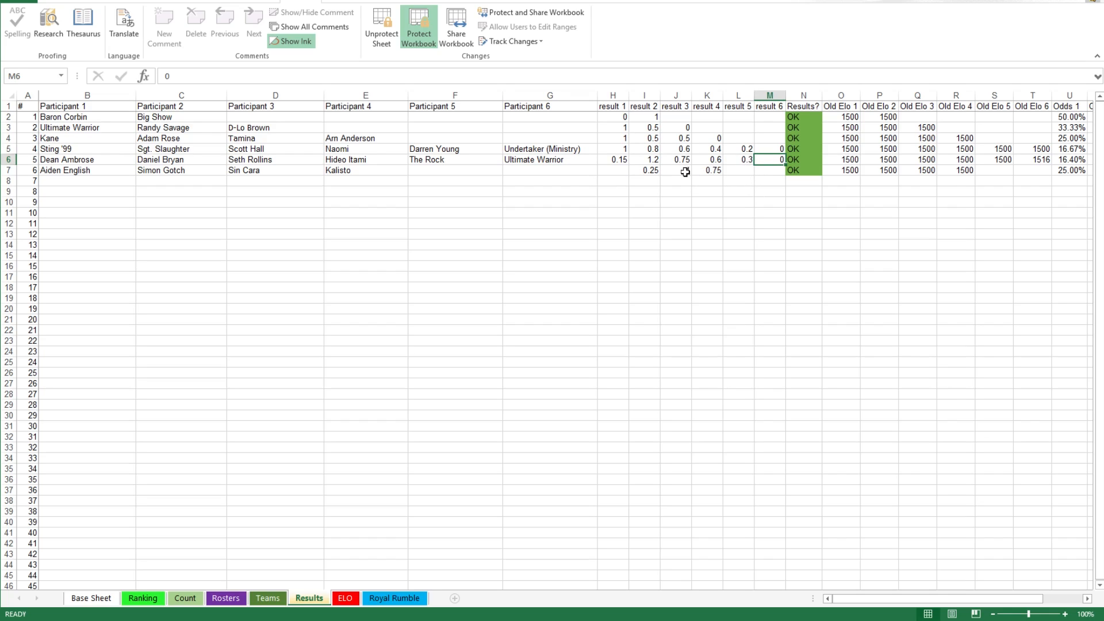
Step: Examine the formulas behind results 5 to 1 of match 5 in cells L6 through H6 without changing them
left_click(747, 162)
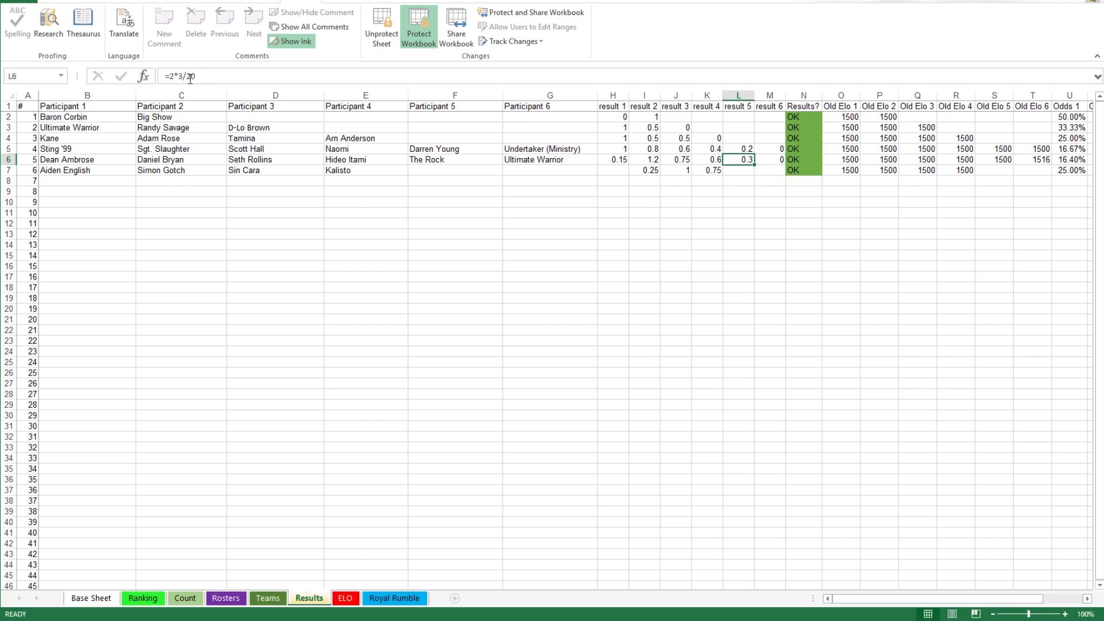
left_click(172, 77)
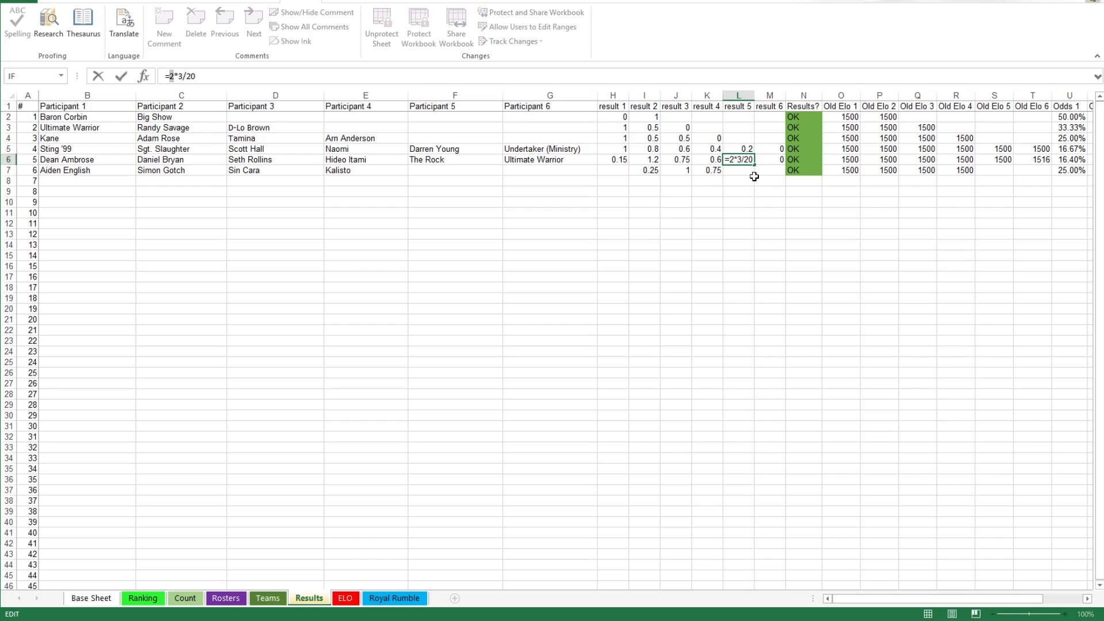
left_click(714, 160)
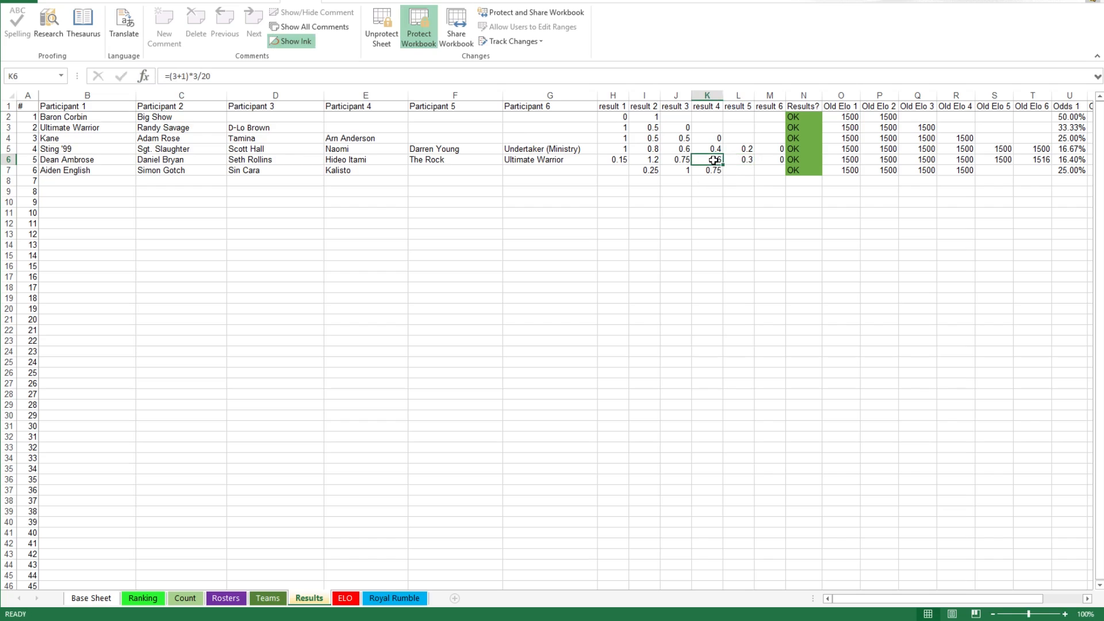
double_click(176, 76)
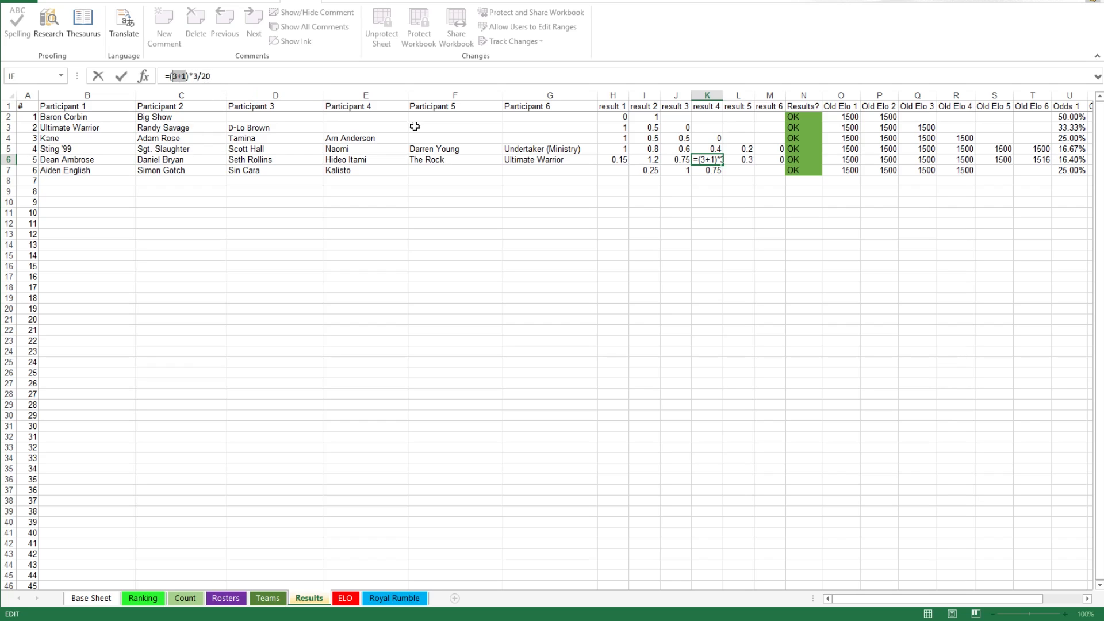
key("Escape")
left_click(681, 161)
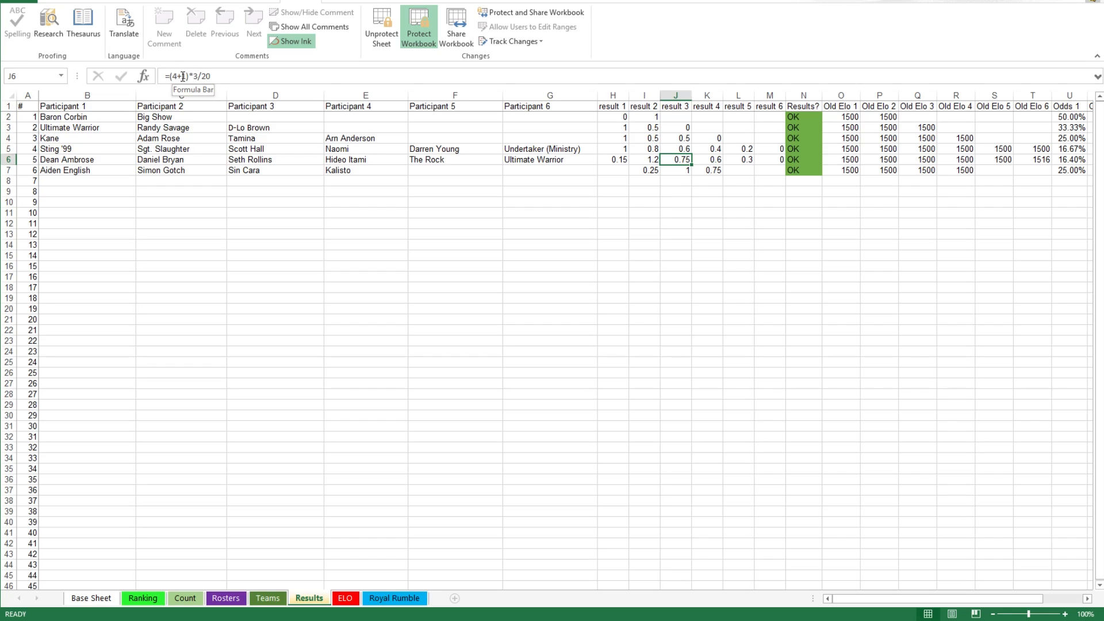
left_click(654, 159)
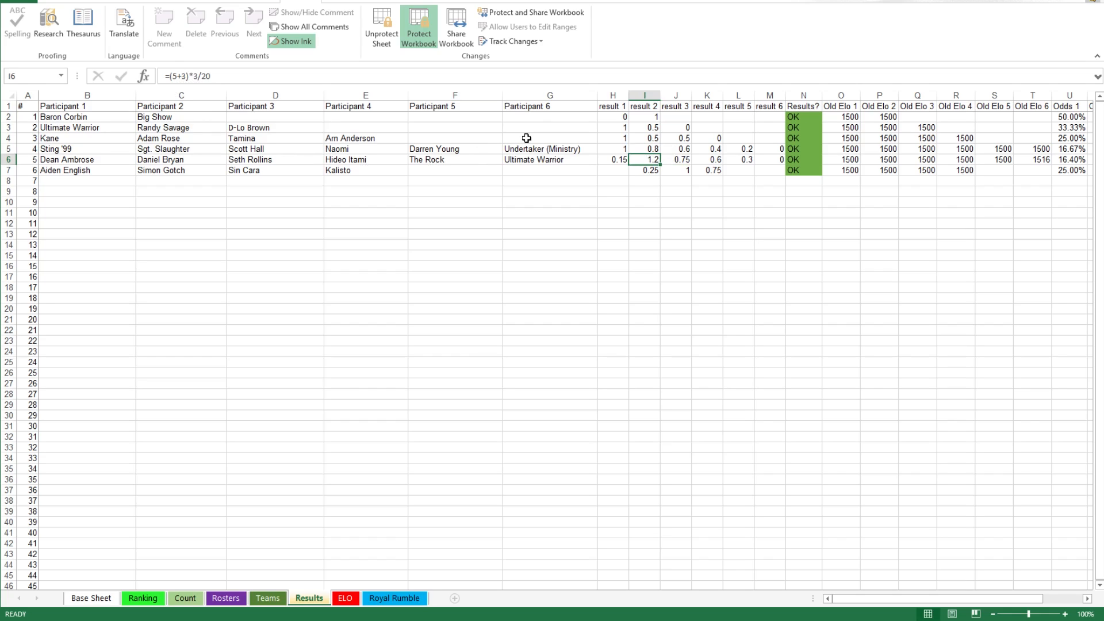
left_click(184, 76)
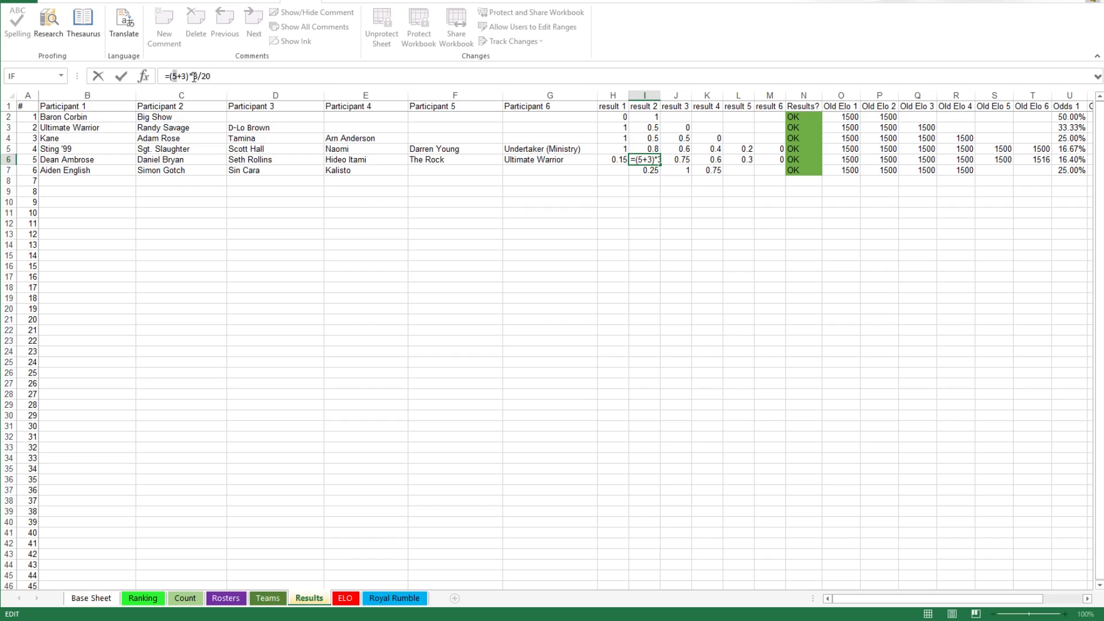
left_click(615, 162)
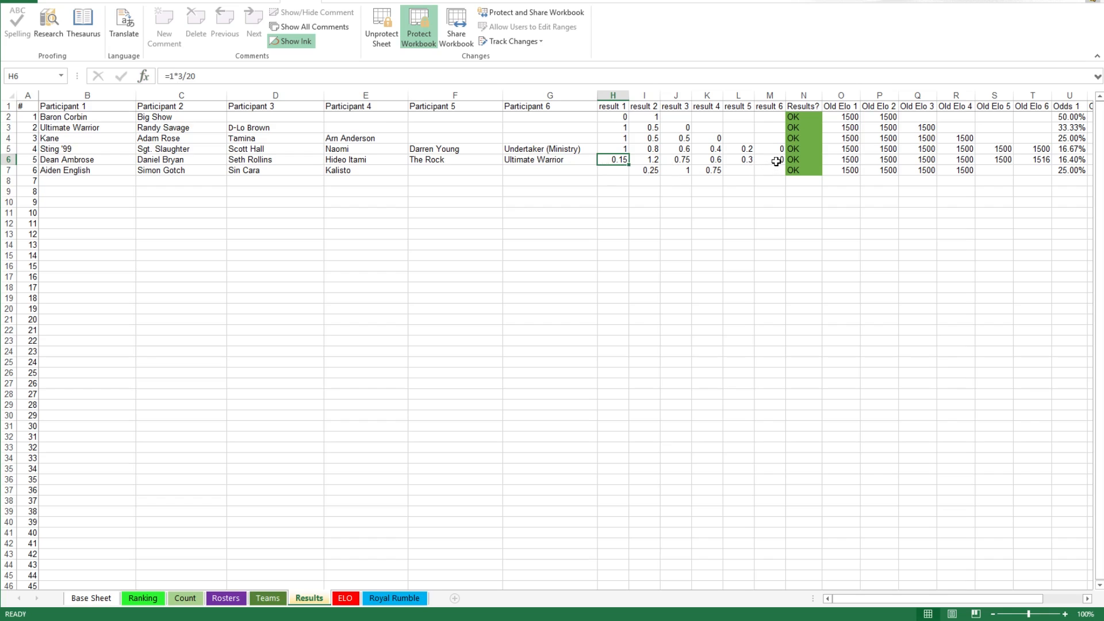
Step: Compare the result 2 formula of match 5 in cell I6 with the result 1 value of match 4
left_click(760, 158)
left_click(654, 158)
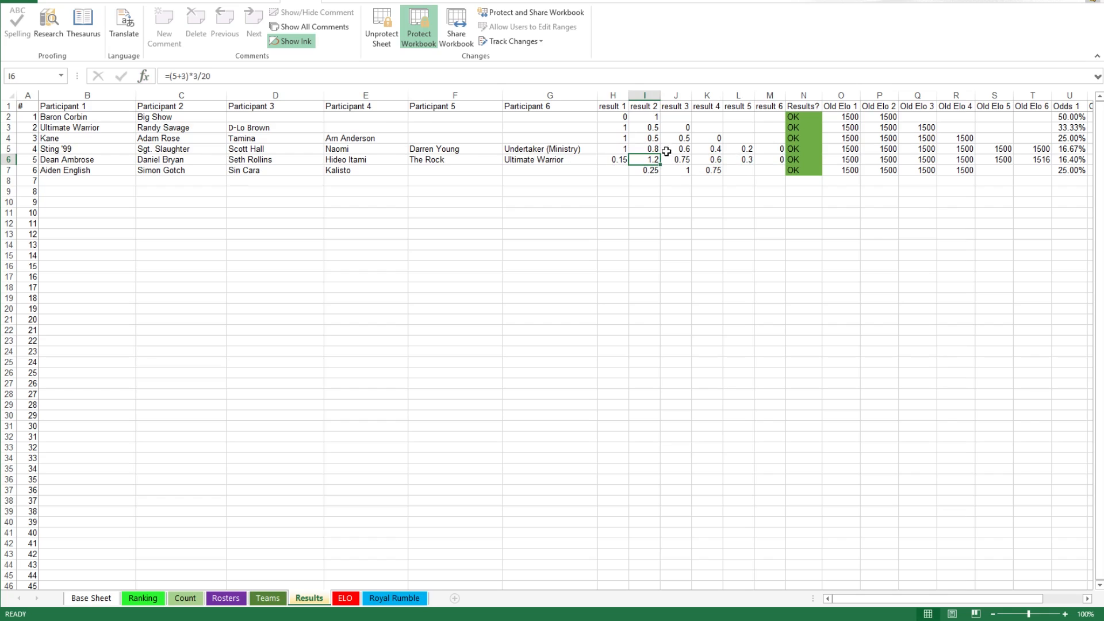
left_click(626, 147)
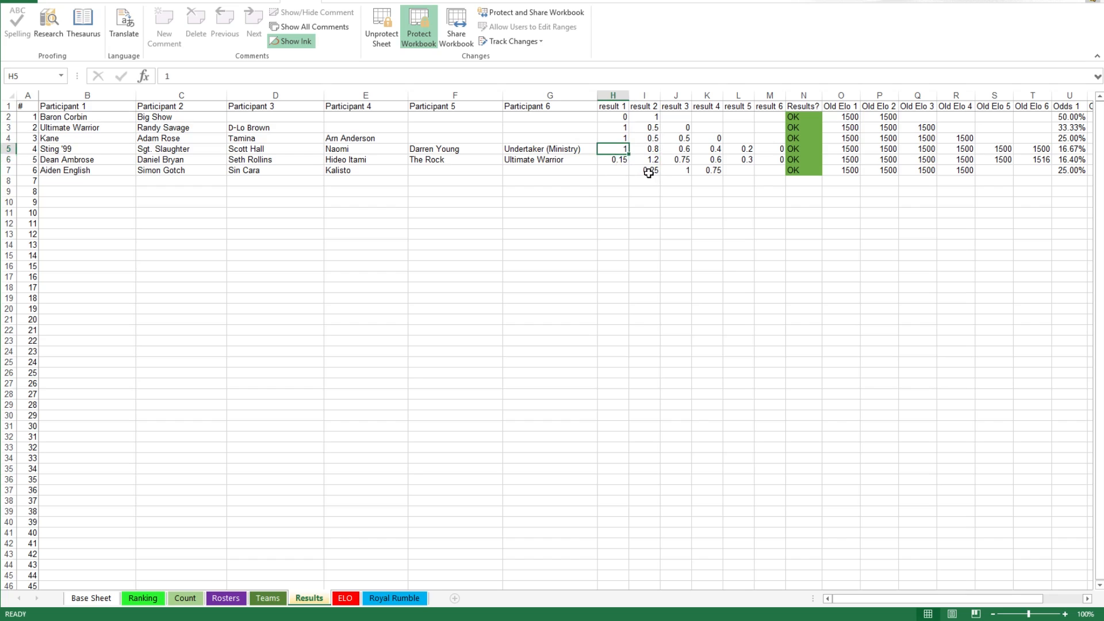
left_click(653, 159)
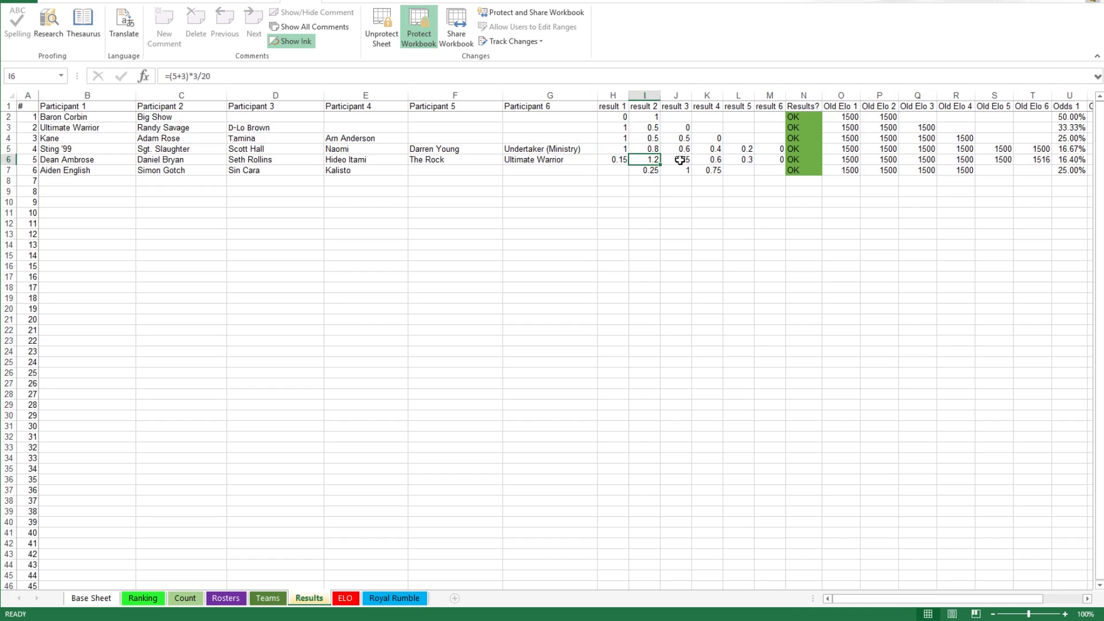
Step: Enter 0 as result 1 of match 6 for Aiden English in cell H7
left_click(622, 172)
type("0")
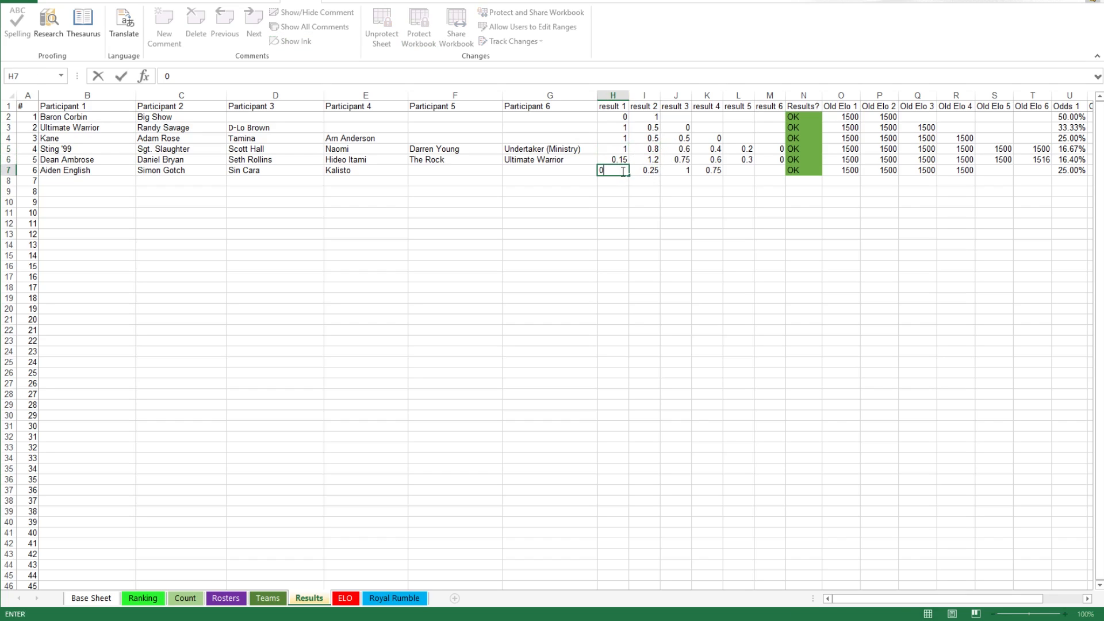
key("Return")
Step: Review the four participants of match 6: Aiden English, Simon Gotch, Sin Cara and Kalisto
left_click(101, 170)
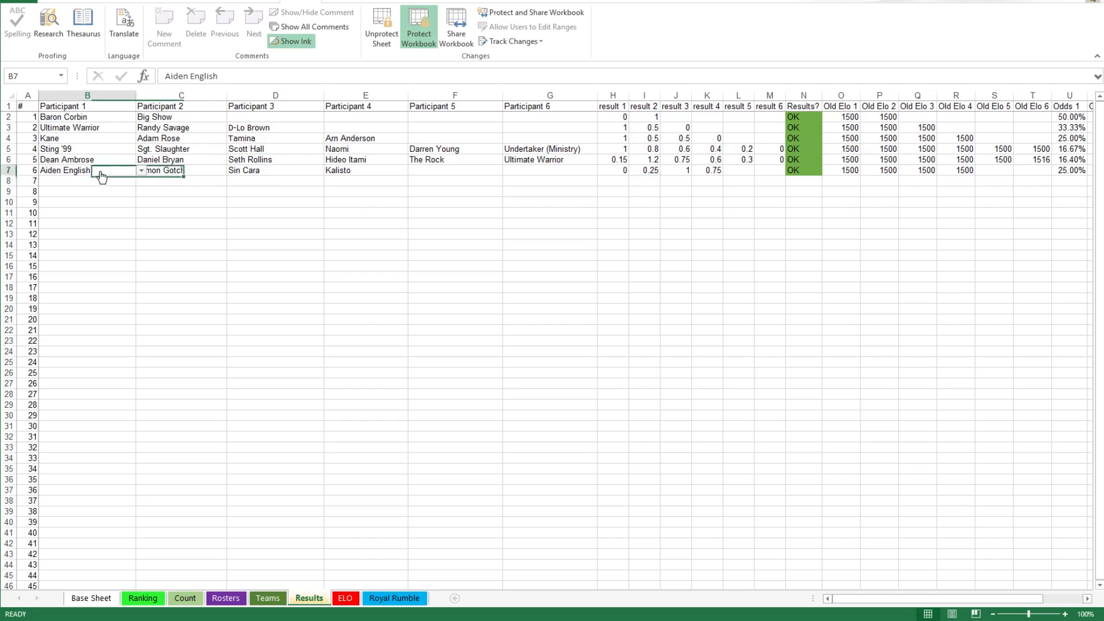
left_click(167, 167)
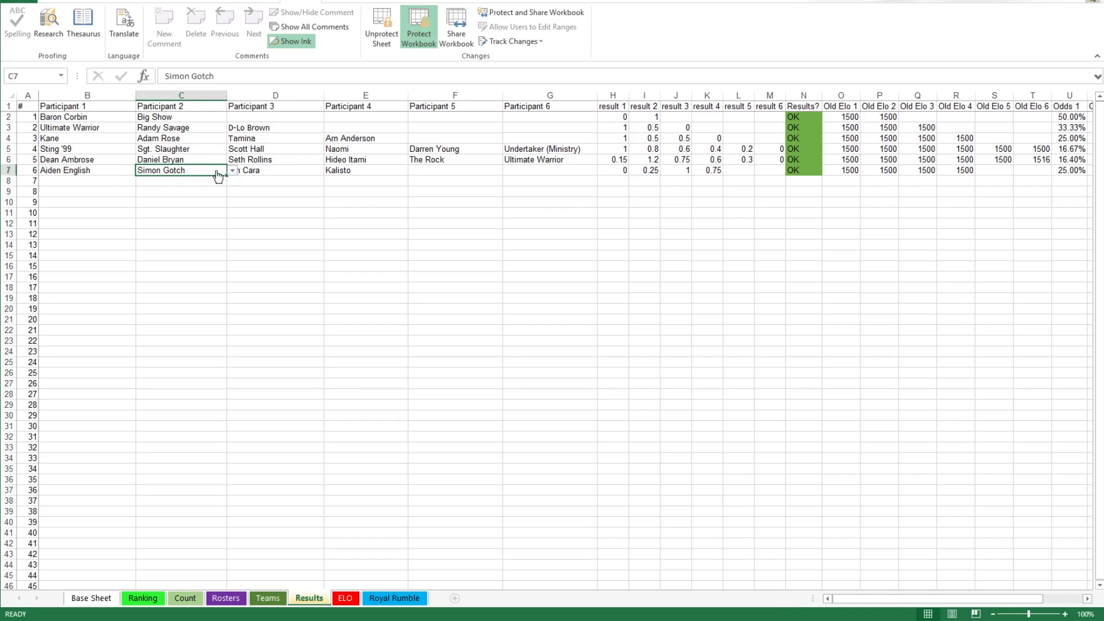
left_click(302, 171)
left_click(375, 172)
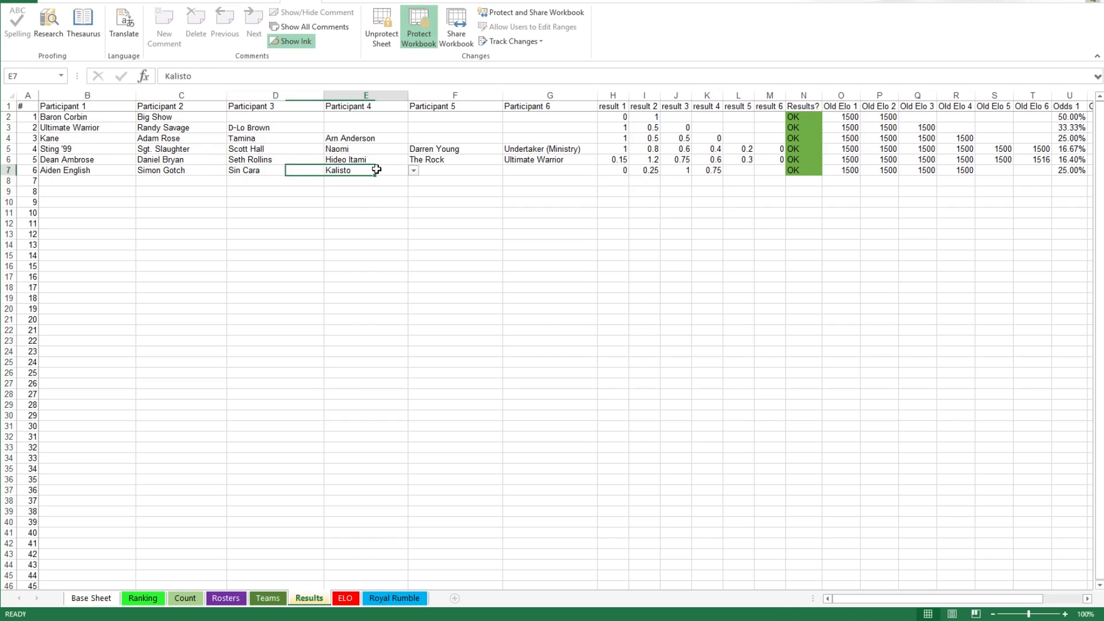
left_click(294, 172)
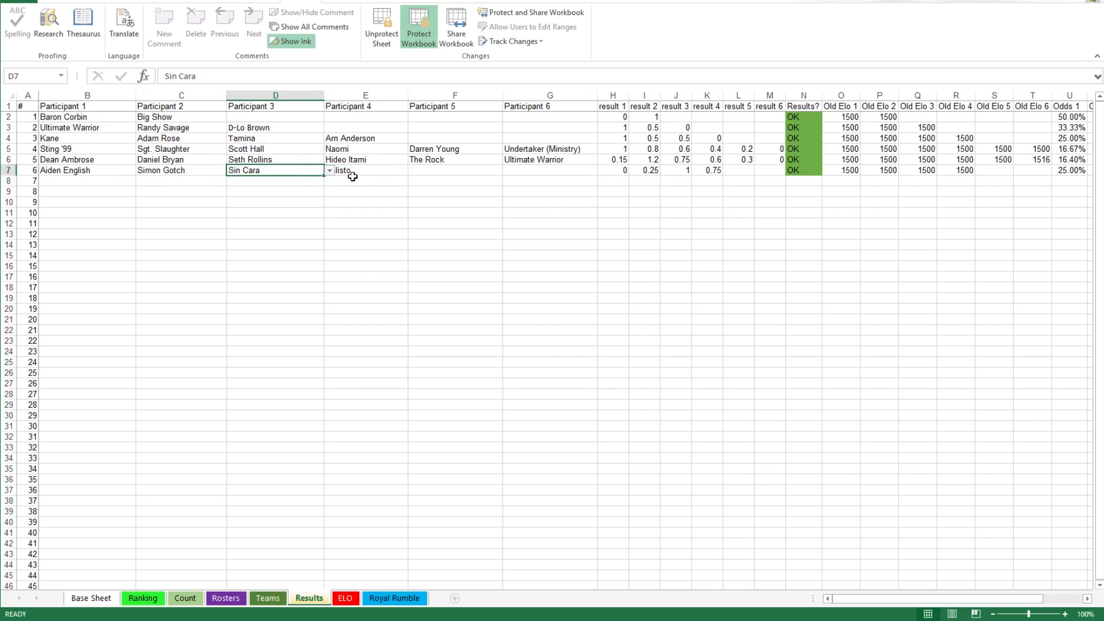
left_click(87, 172)
left_click(210, 169)
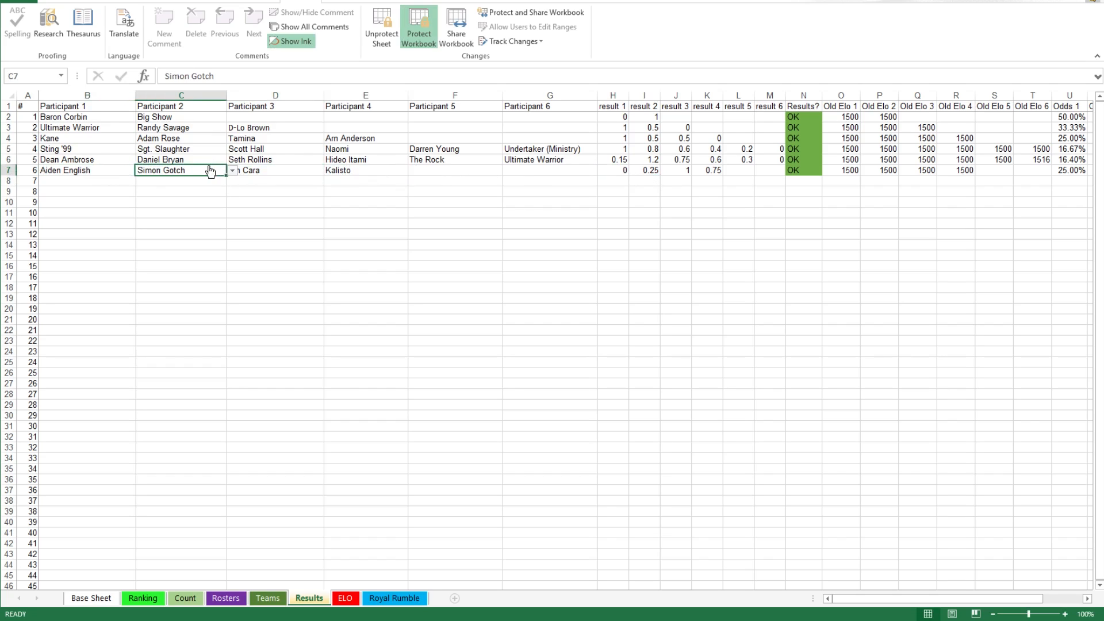
Step: Check the result 1, 2 and 4 values of match 6 against its participants
left_click(656, 174)
left_click(614, 171)
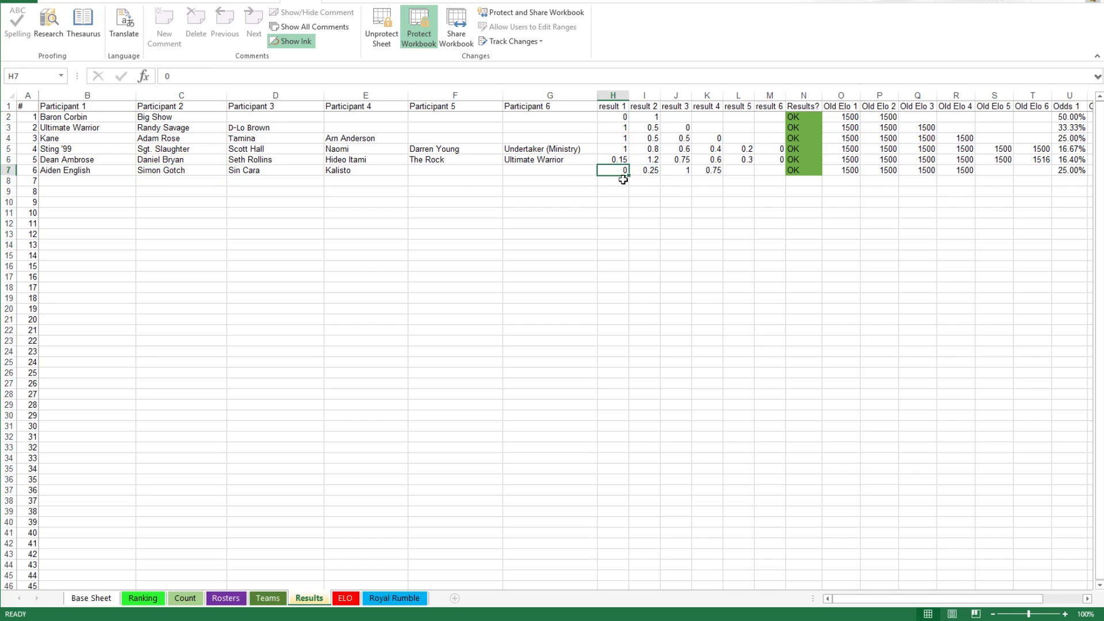
left_click(356, 174)
left_click(712, 170)
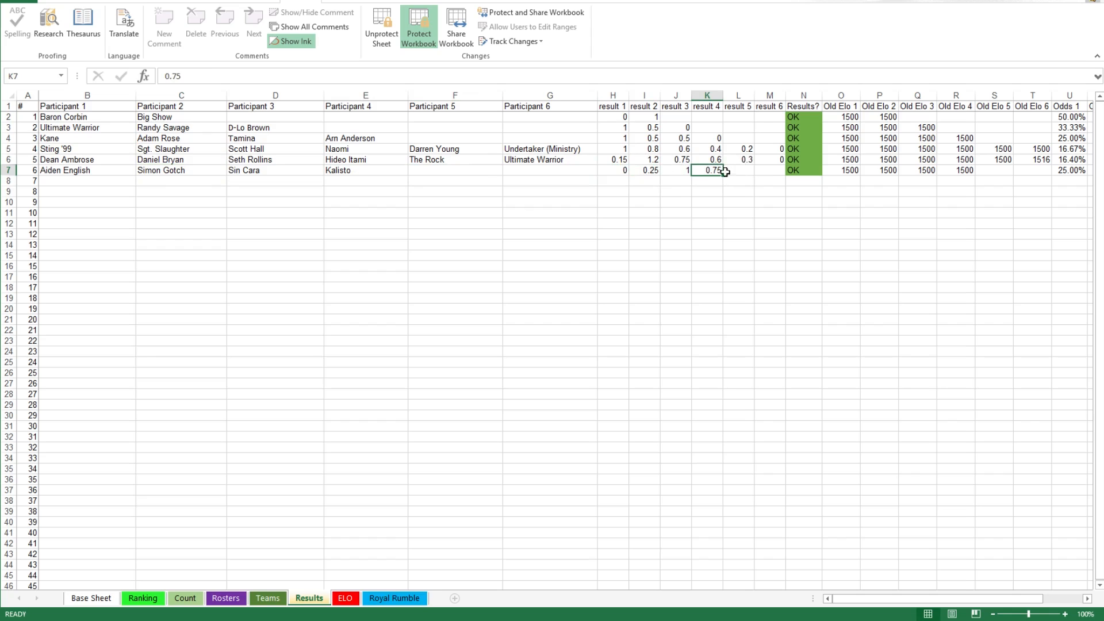
left_click(646, 170)
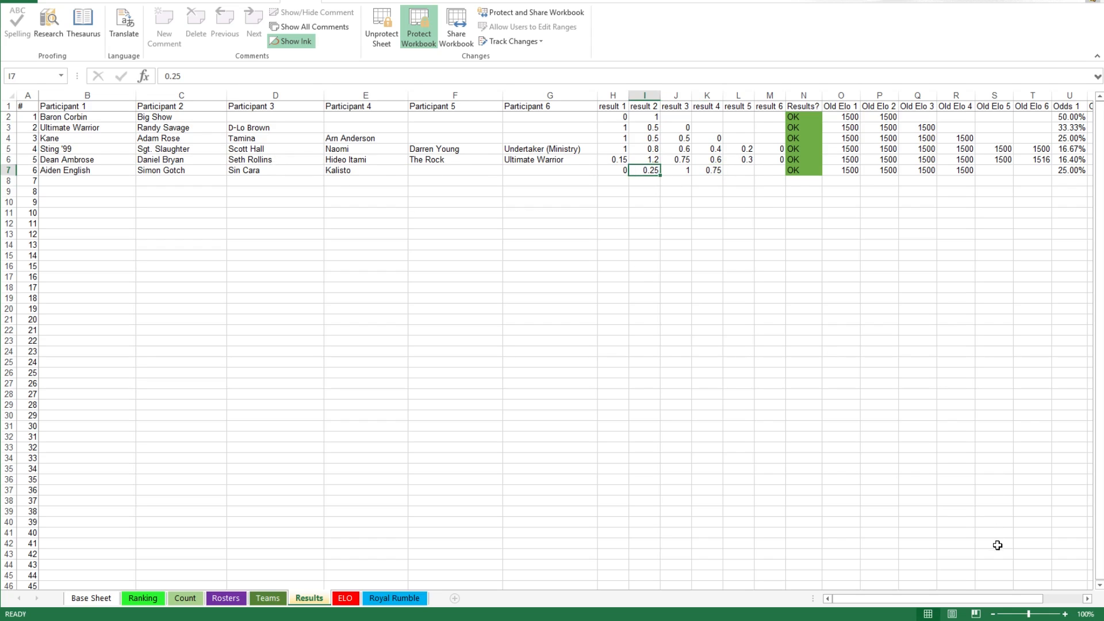
Step: Examine the new Elo values and formulas of match 6, and return to its participant columns
left_click_drag(986, 598, 992, 599)
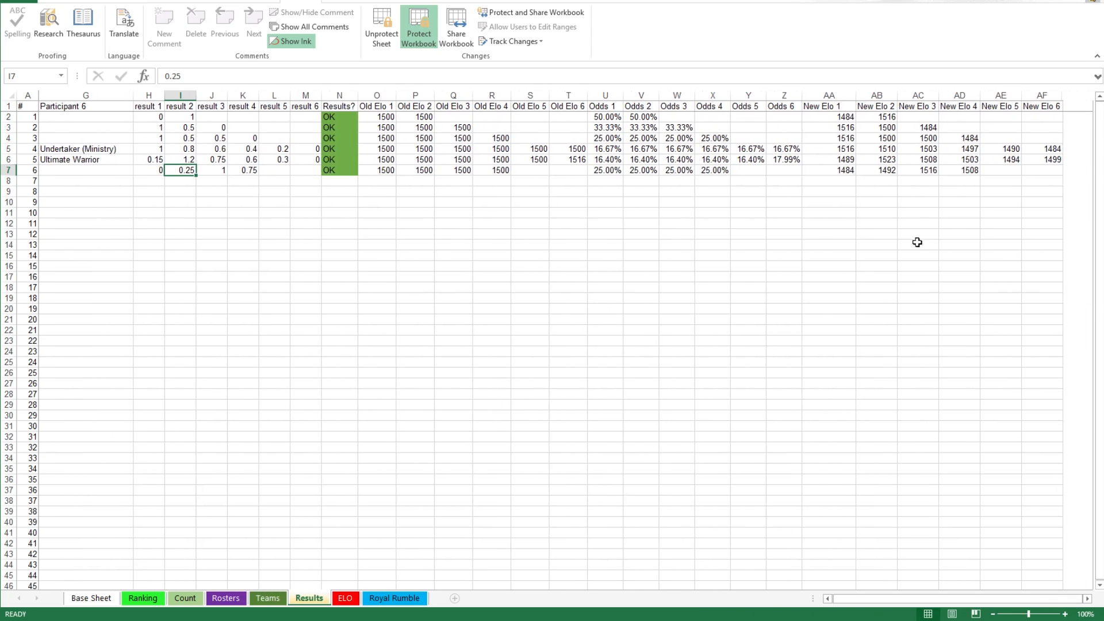
left_click(918, 180)
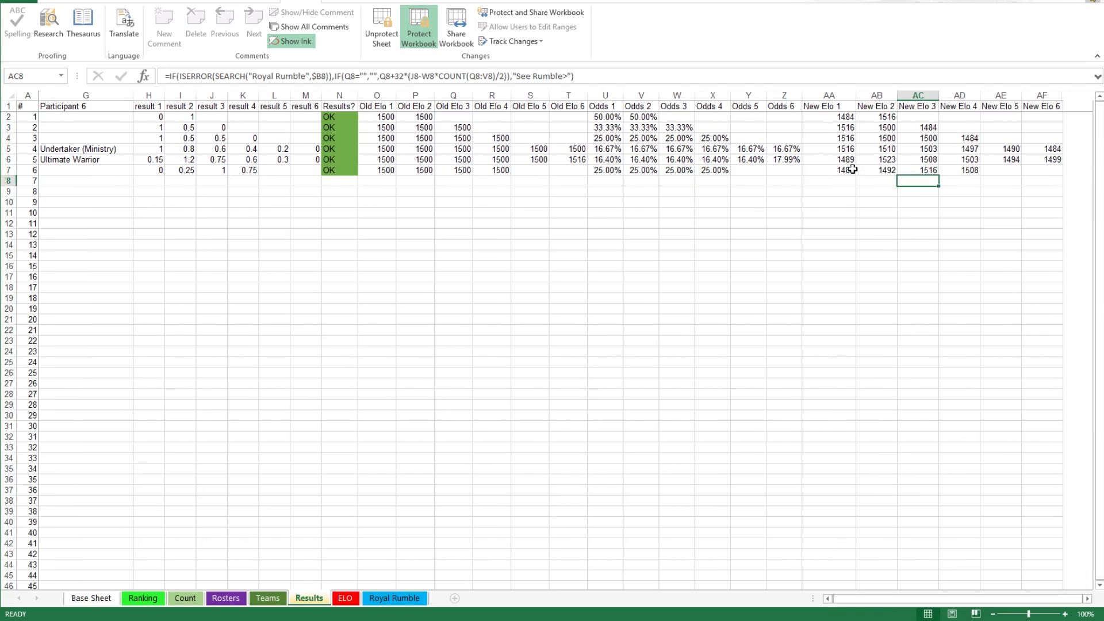
left_click(880, 170)
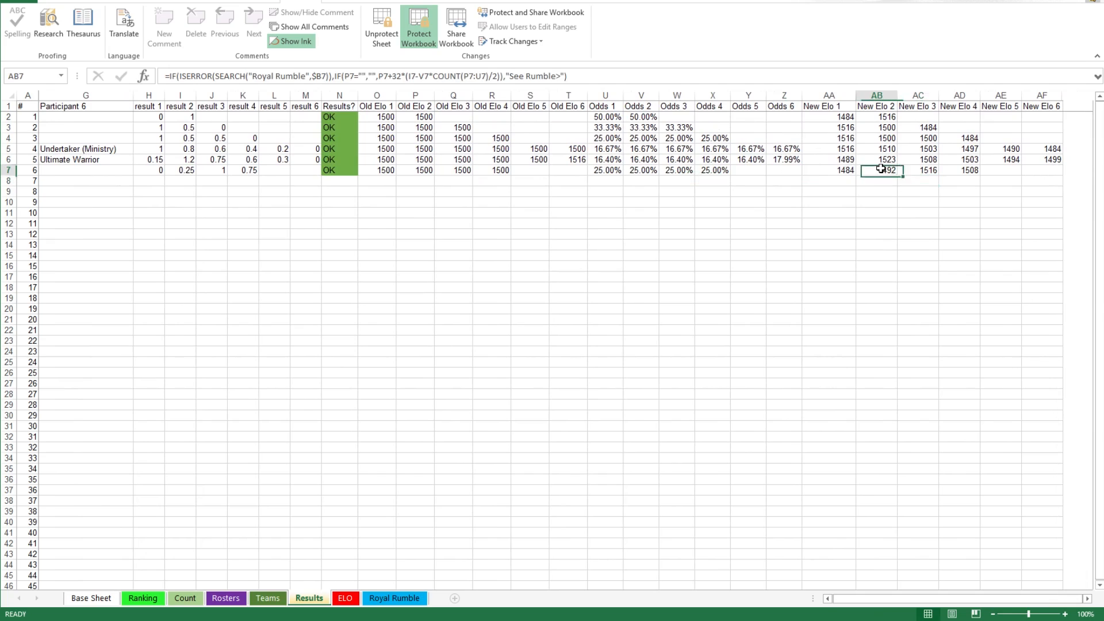
left_click(847, 171)
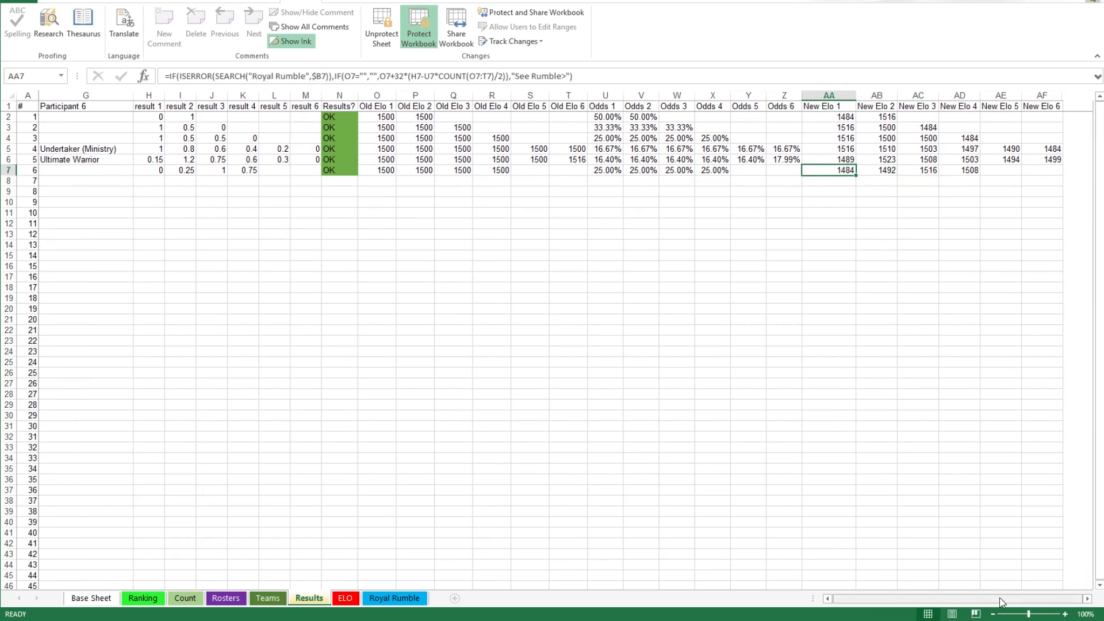
left_click_drag(1001, 603, 875, 595)
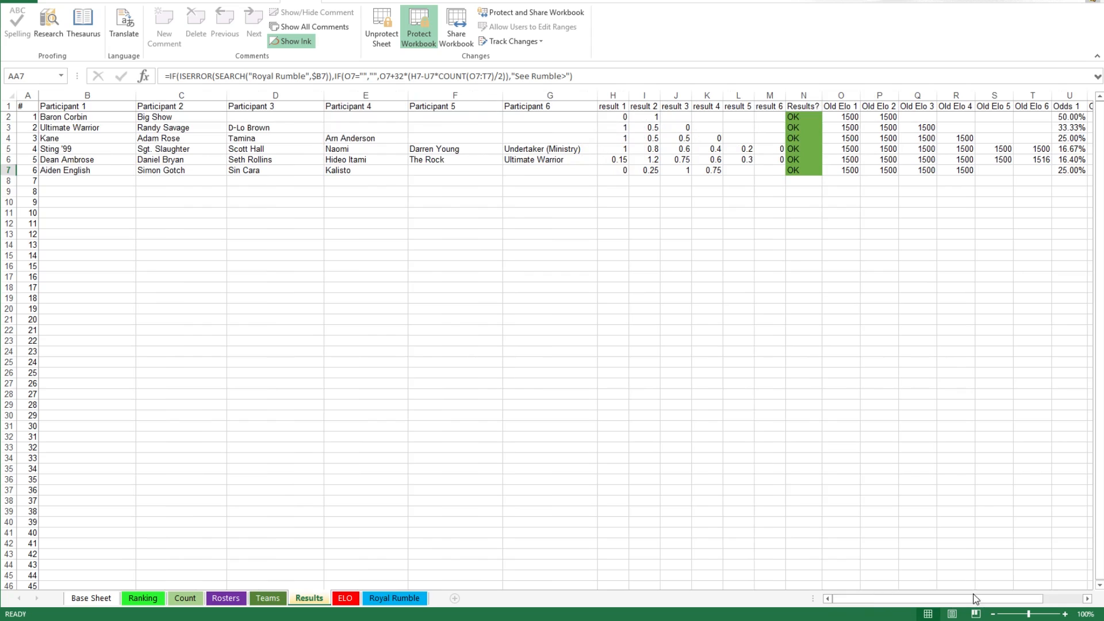
left_click(291, 171)
left_click(347, 181)
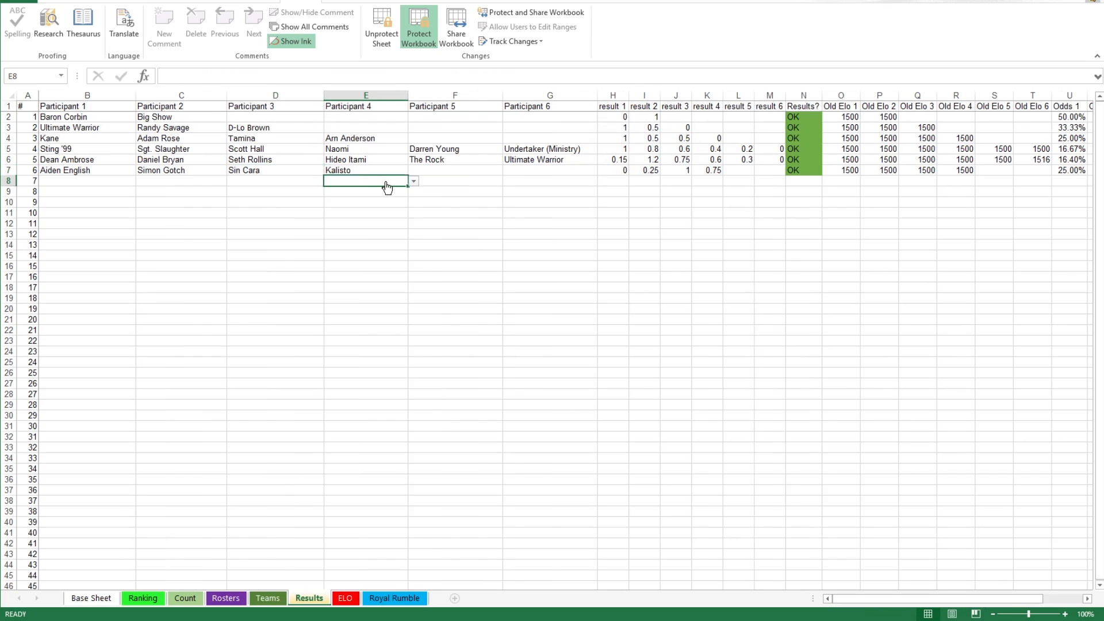
Step: Review the superstars by number of matches on the Count sheet and by current Elo on the Ranking sheet
left_click(185, 598)
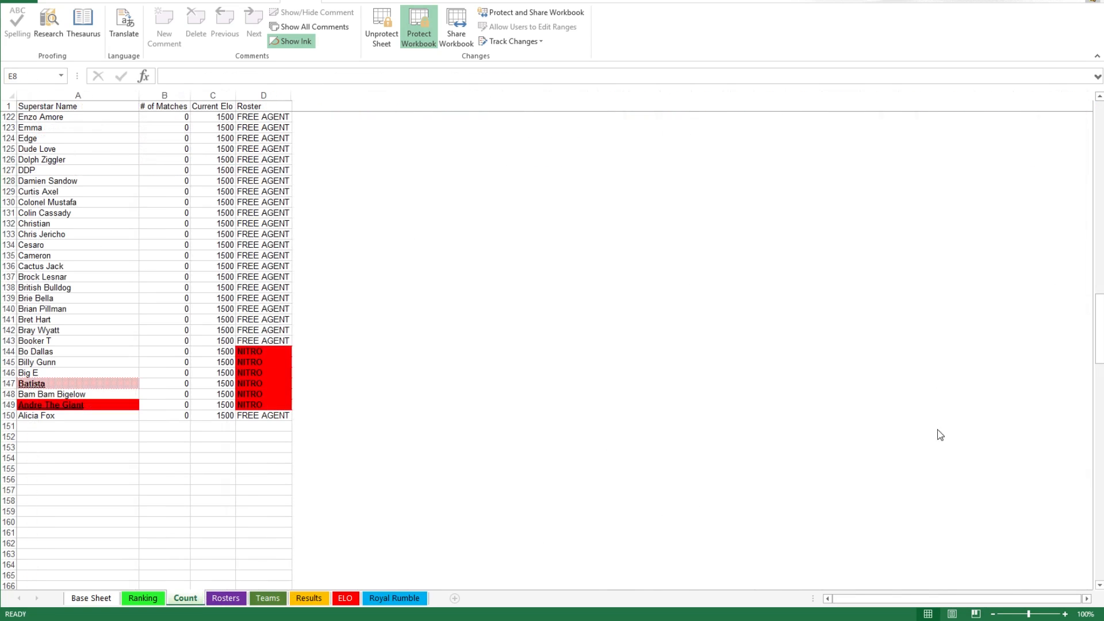
scroll(941, 435, "up", 20)
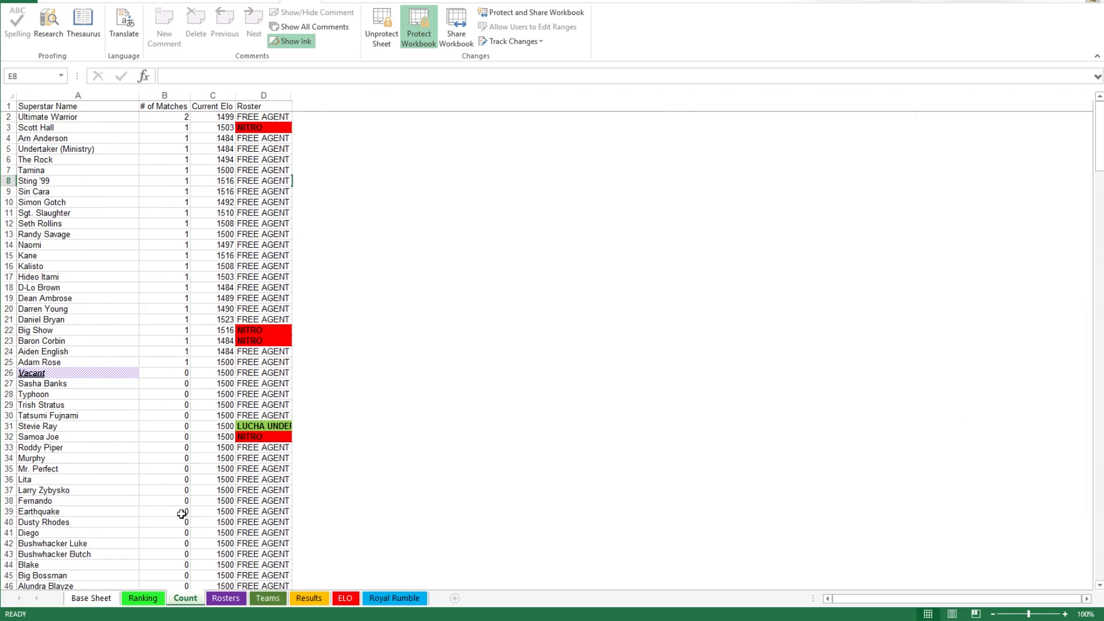
left_click(142, 598)
scroll(222, 345, "down", 20)
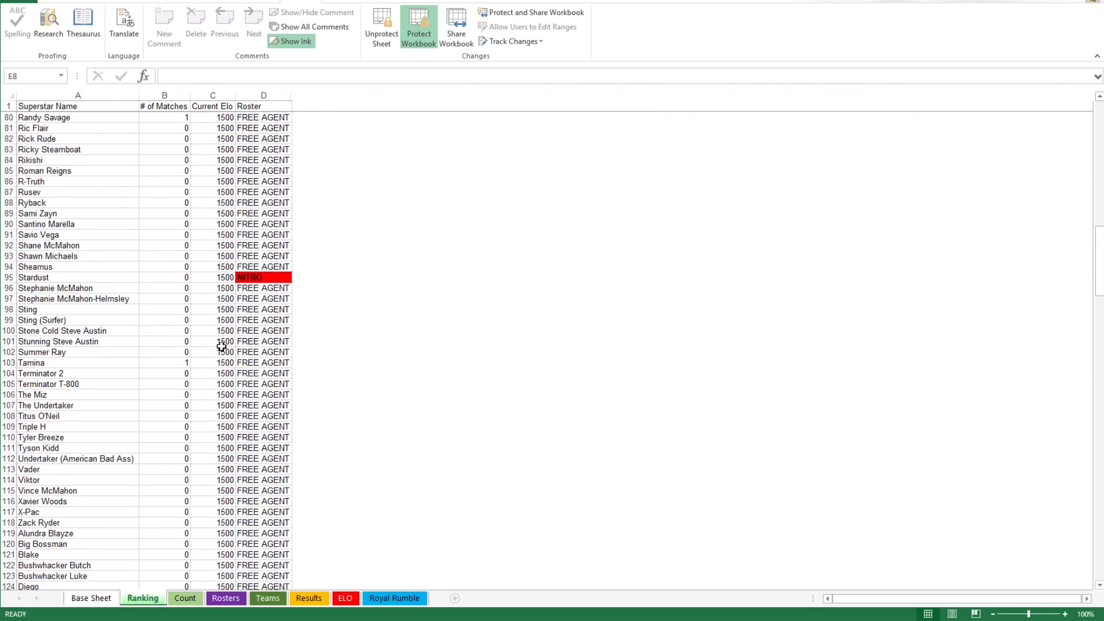
scroll(222, 345, "up", 20)
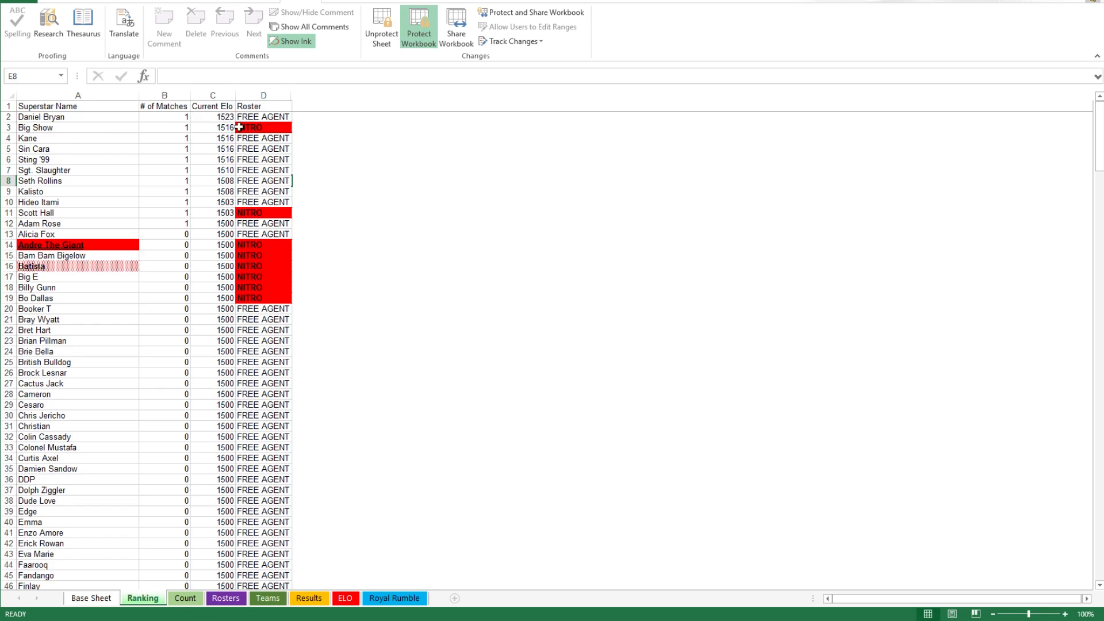
left_click(186, 598)
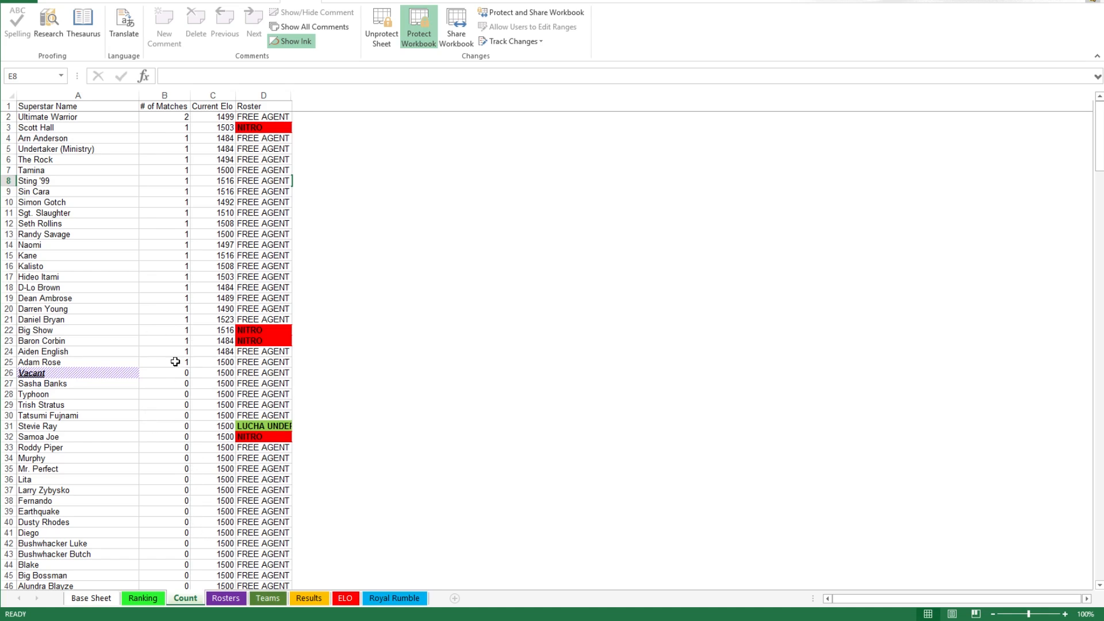
Step: Review the team names on the Teams sheet and the two superstars listed for the Vaudvillians
left_click(267, 599)
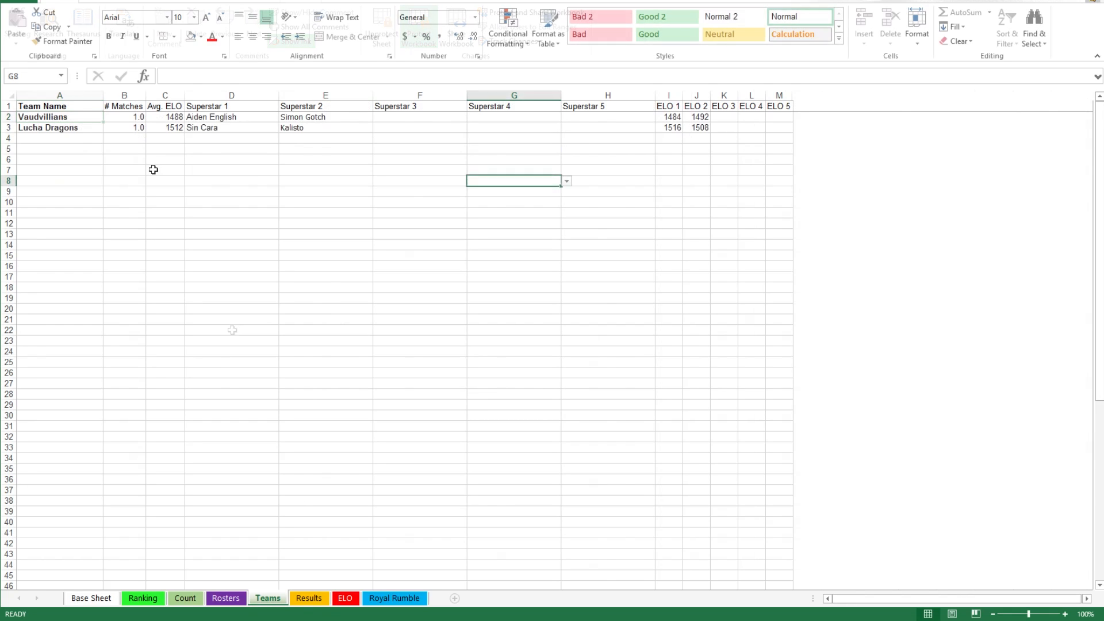
left_click(64, 139)
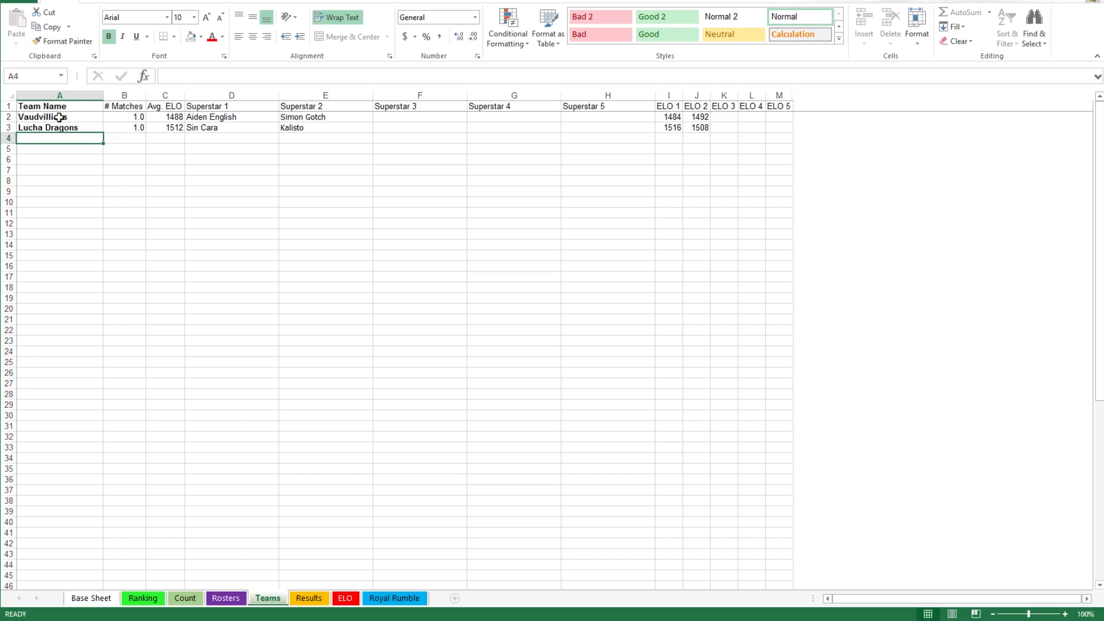
left_click_drag(60, 117, 61, 127)
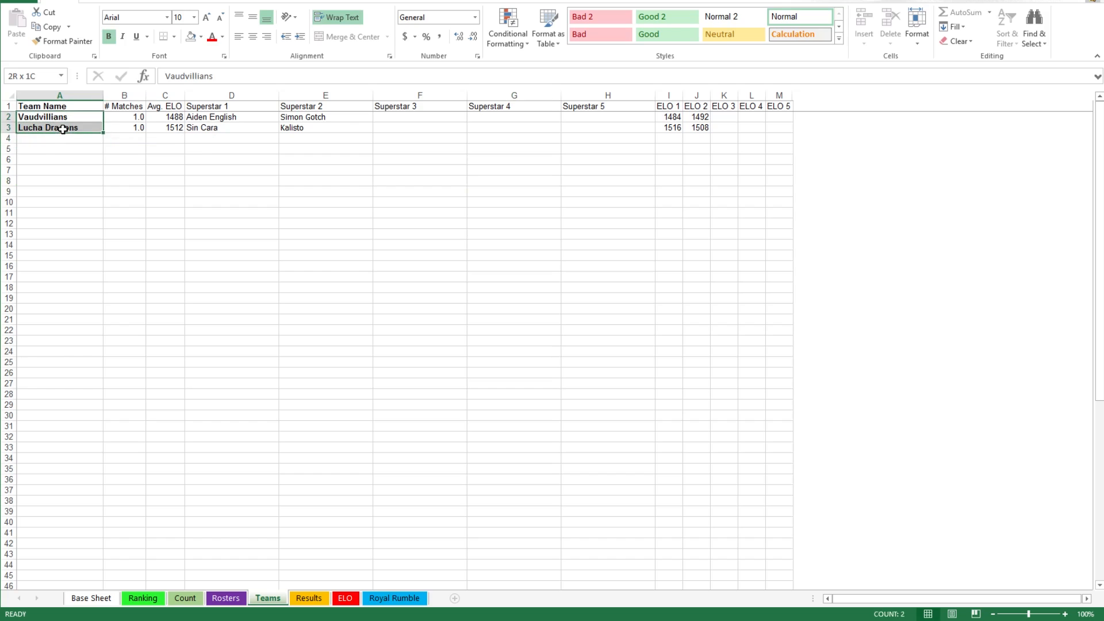
left_click(224, 119)
left_click(308, 115)
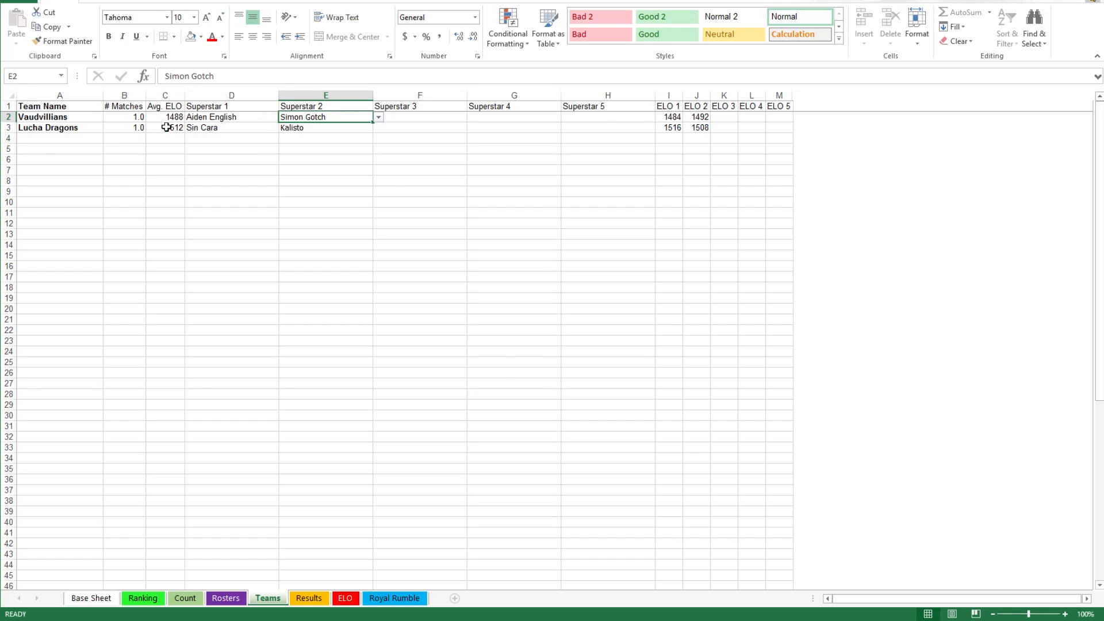
Step: Check the Lucha Dragons' two superstars on the Teams sheet against the team's match count and average Elo
left_click(211, 130)
left_click(316, 131)
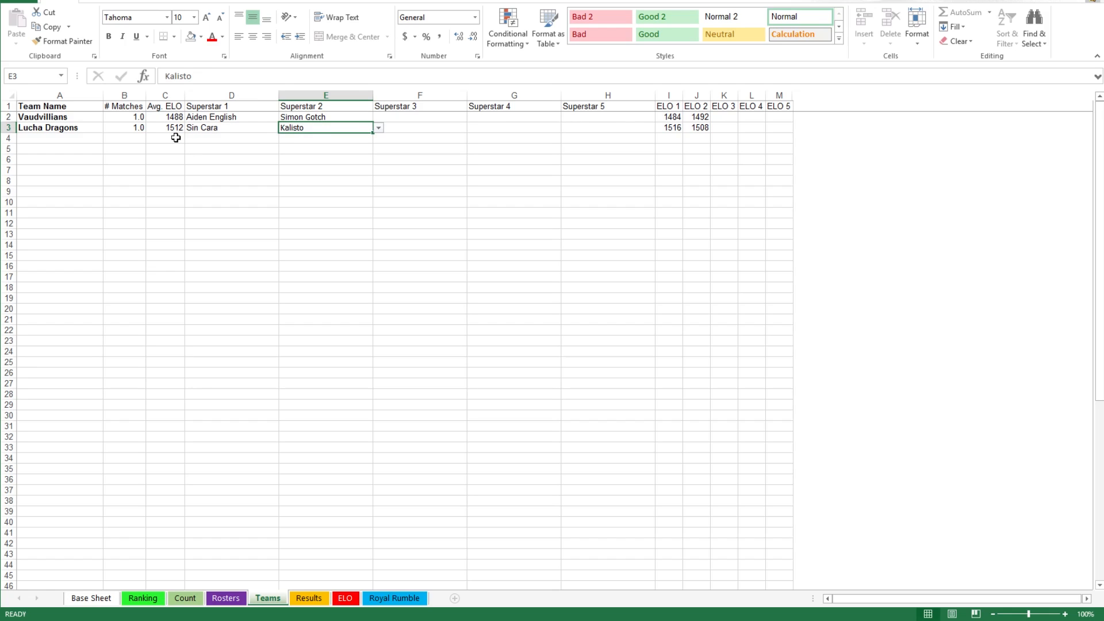
left_click(218, 138)
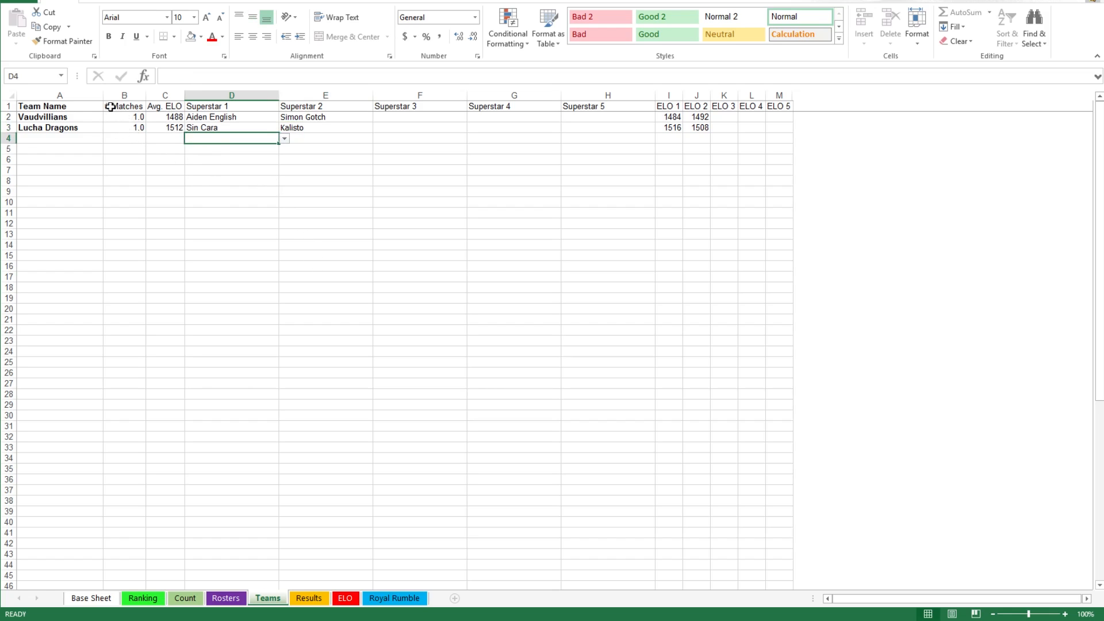
left_click_drag(229, 127, 294, 127)
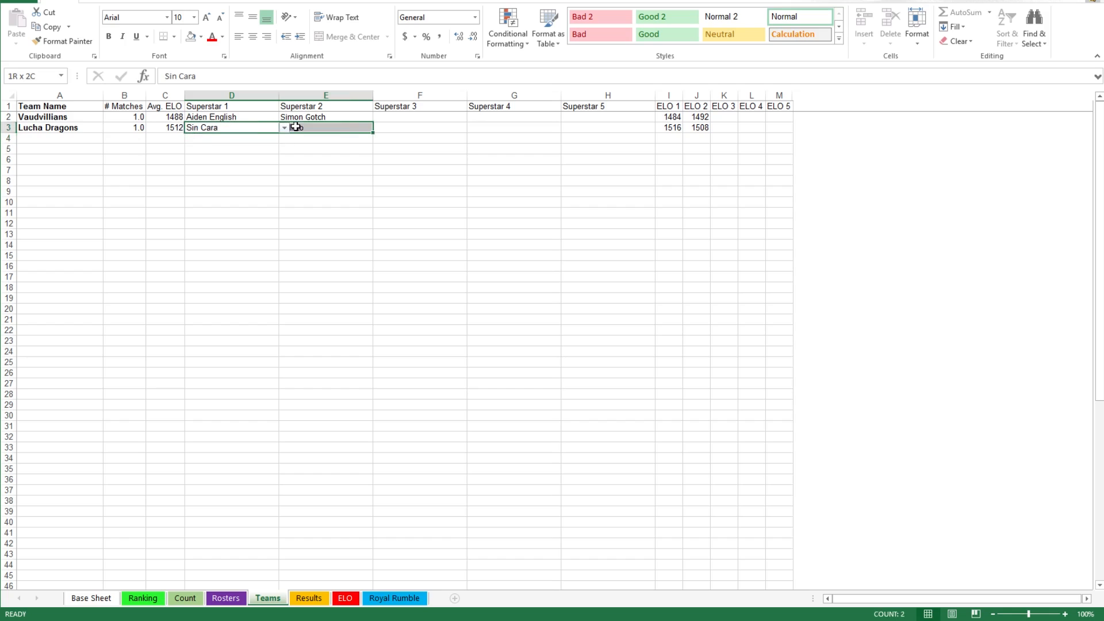
left_click(226, 140)
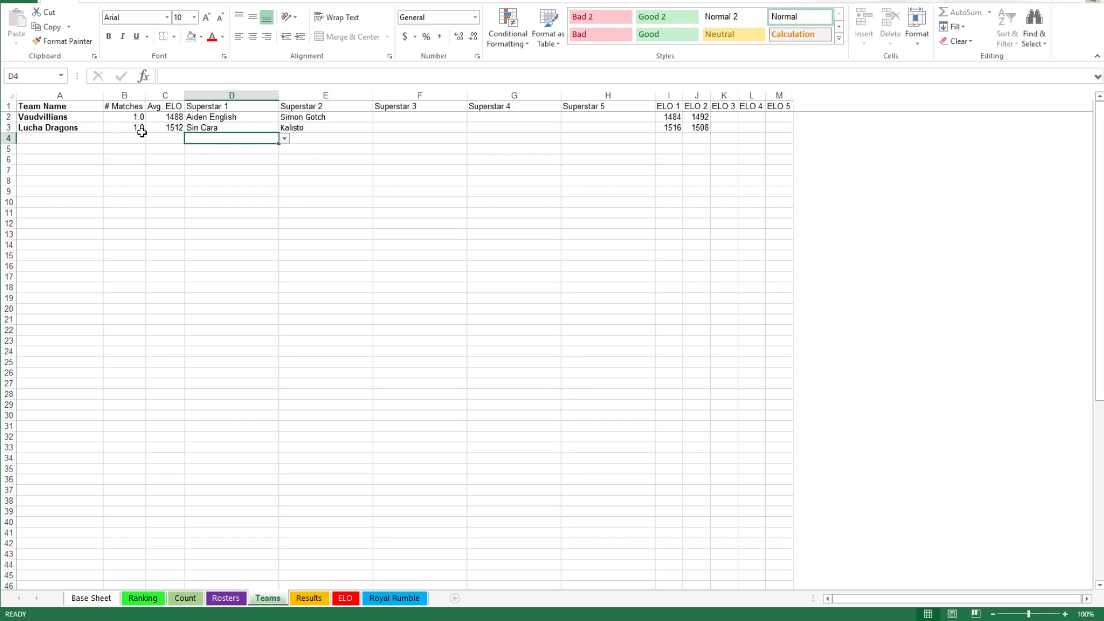
Step: Compare Kalisto and Sin Cara in match 6 on the Results sheet with their Lucha Dragons entry on the Teams sheet
left_click(309, 600)
left_click(346, 171)
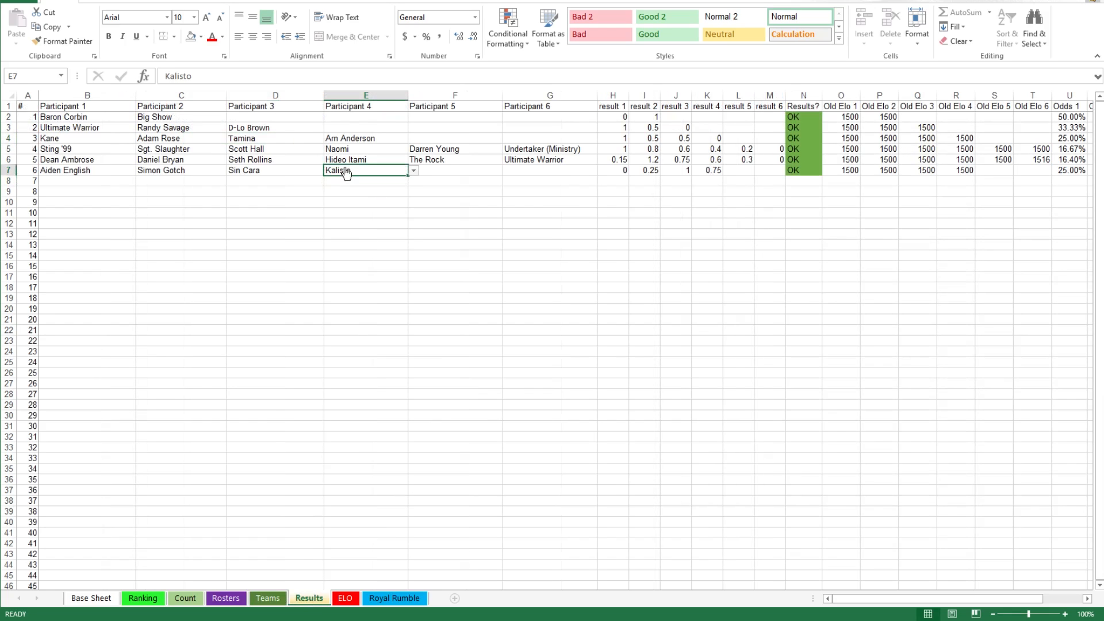
left_click(260, 172)
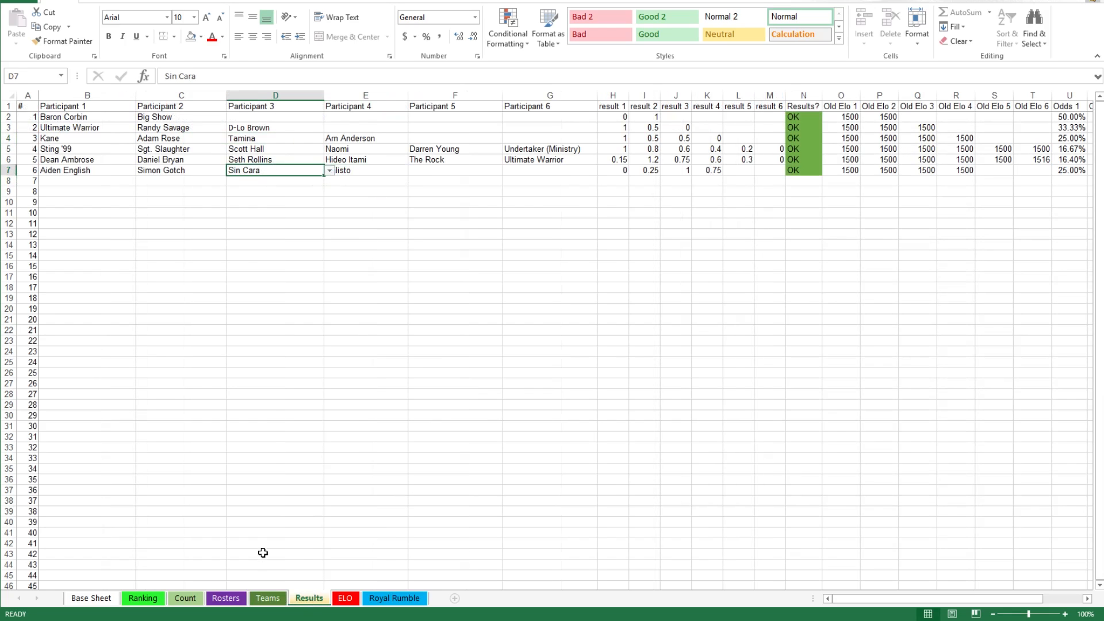
left_click(236, 599)
left_click(267, 598)
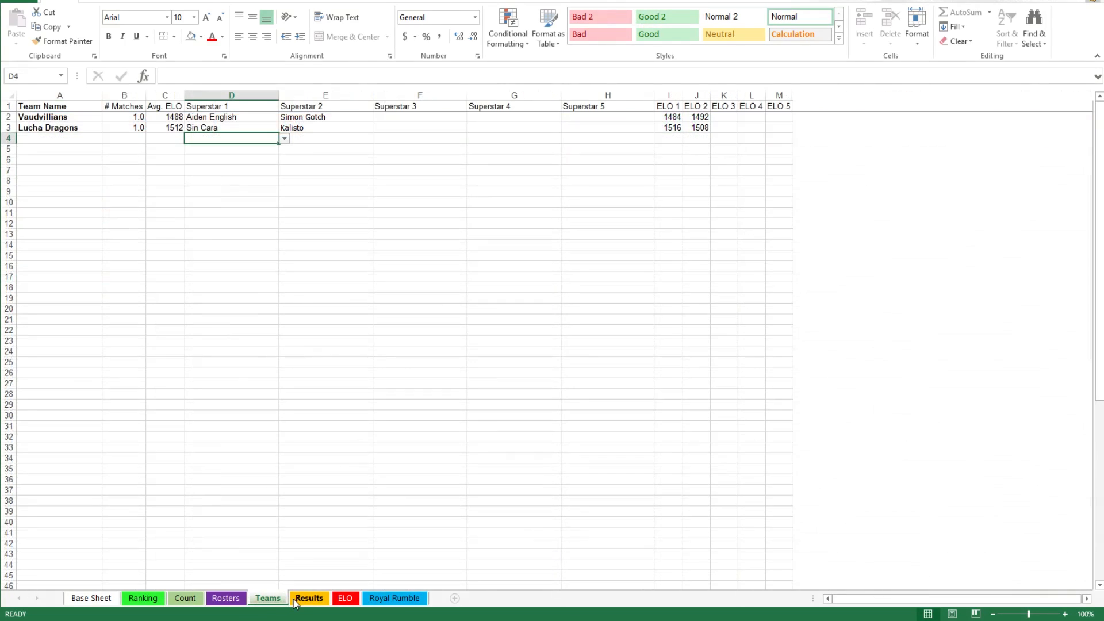
left_click(226, 129)
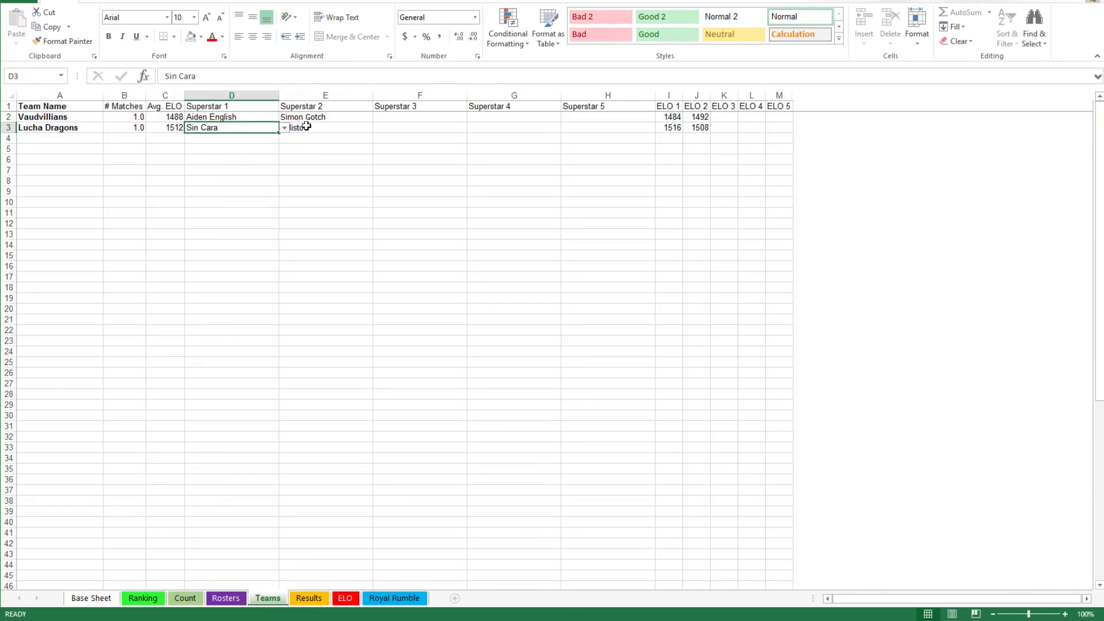
Step: Swap the third and fourth participants of match 6 on the Results sheet, entering Kalisto third and Sin Cara fourth
left_click(325, 128)
left_click(309, 599)
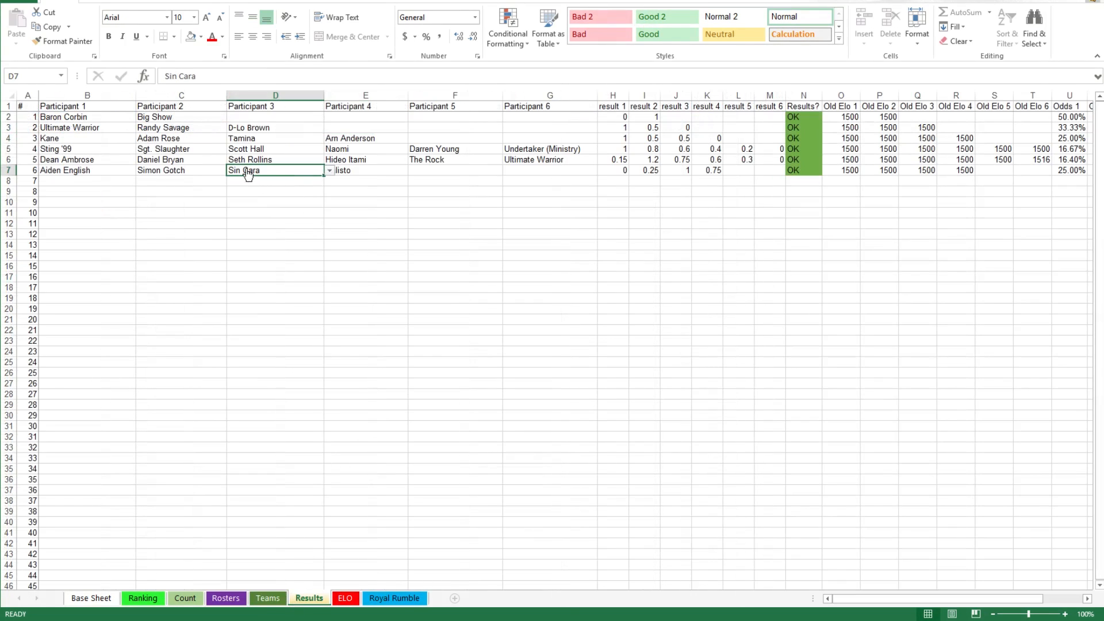
left_click(352, 170)
left_click(266, 173)
type("Kalis")
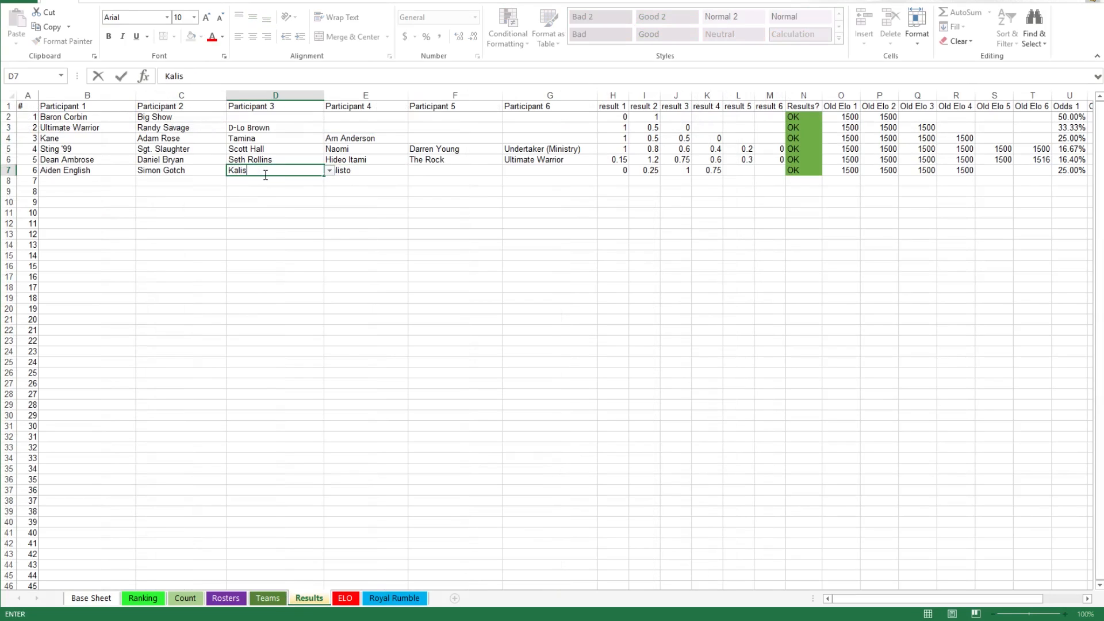
type("to")
key("Tab")
type("S")
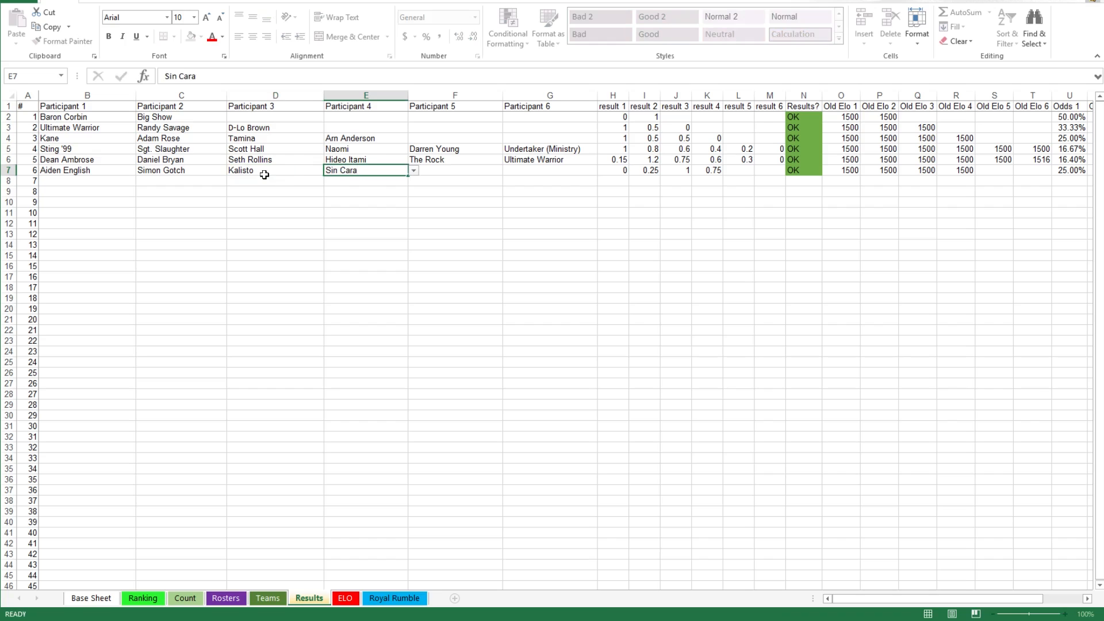
key("Return")
Step: Check the Lucha Dragons' match count on the Teams sheet and the superstars' match counts on the Count sheet
left_click(268, 599)
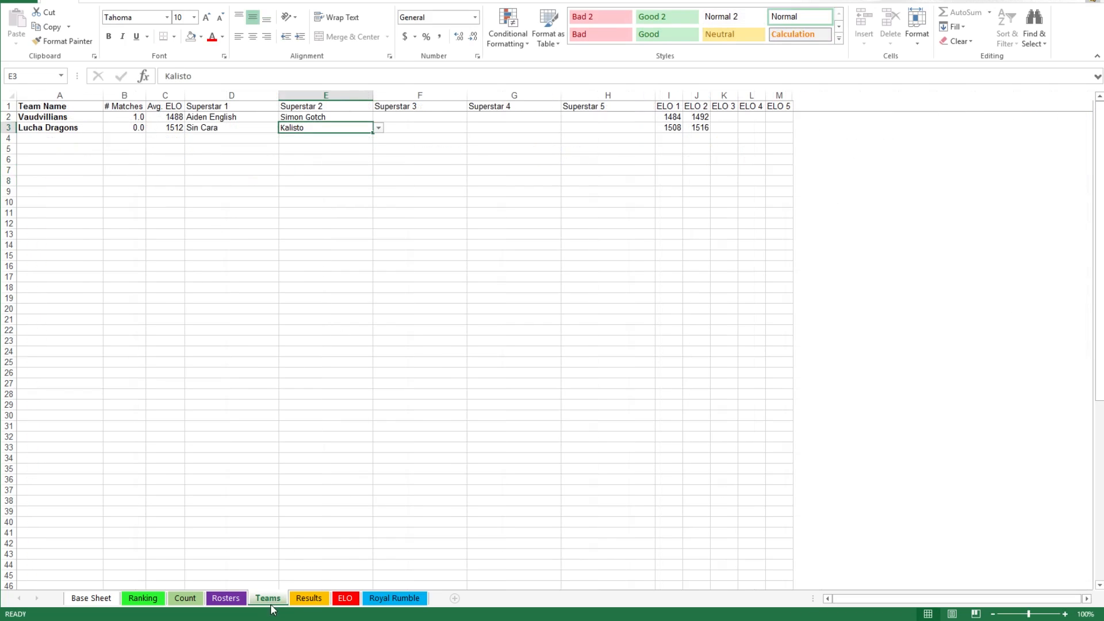
left_click(185, 598)
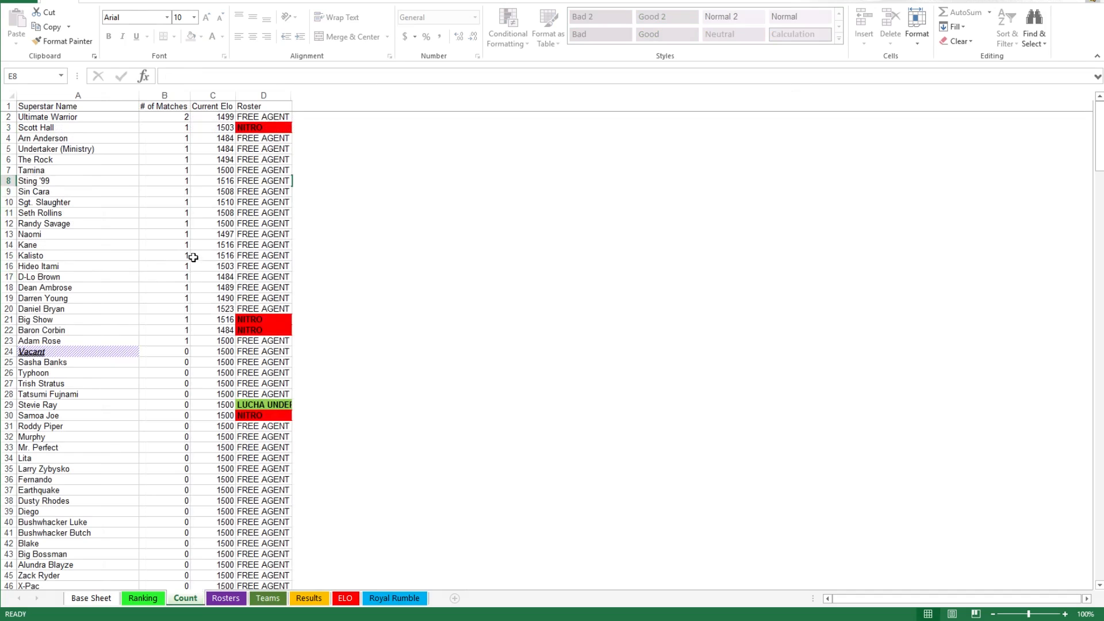
scroll(155, 369, "down", 10)
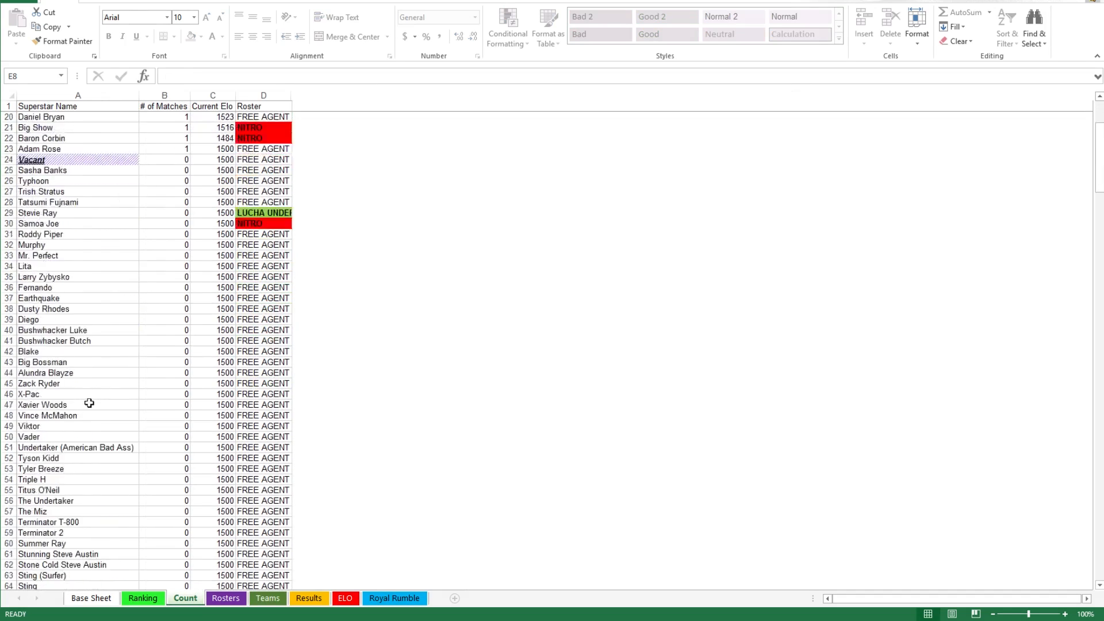
scroll(106, 428, "up", 2)
scroll(105, 428, "down", 20)
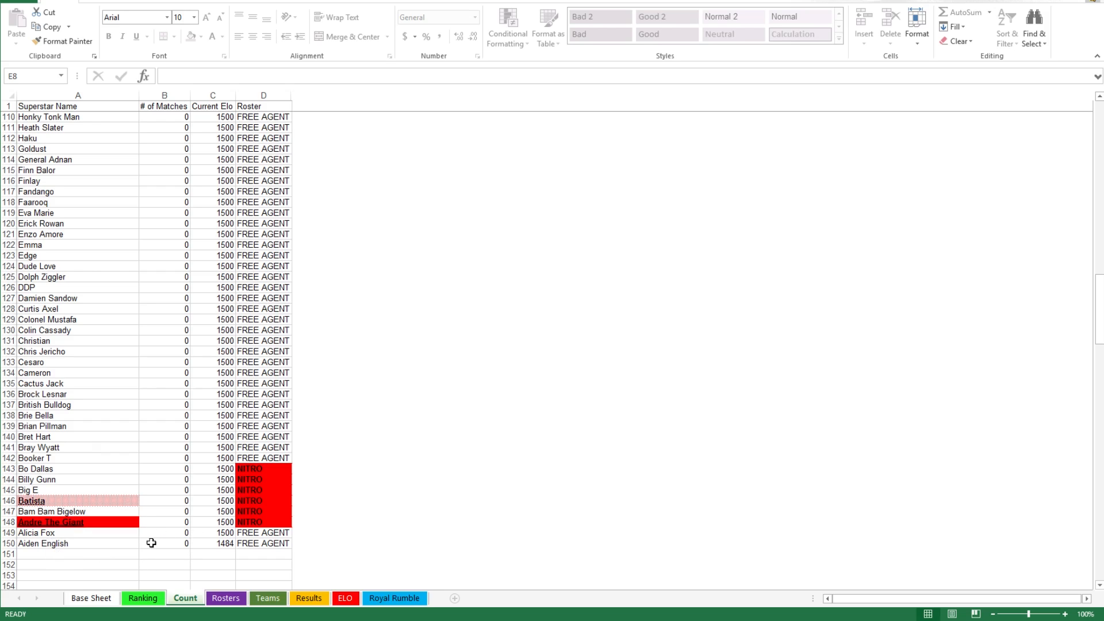
Step: Check Ultimate Warrior's match count on the Count sheet and clear him from the Vaudvillians' Superstar 3 cell
left_click(269, 600)
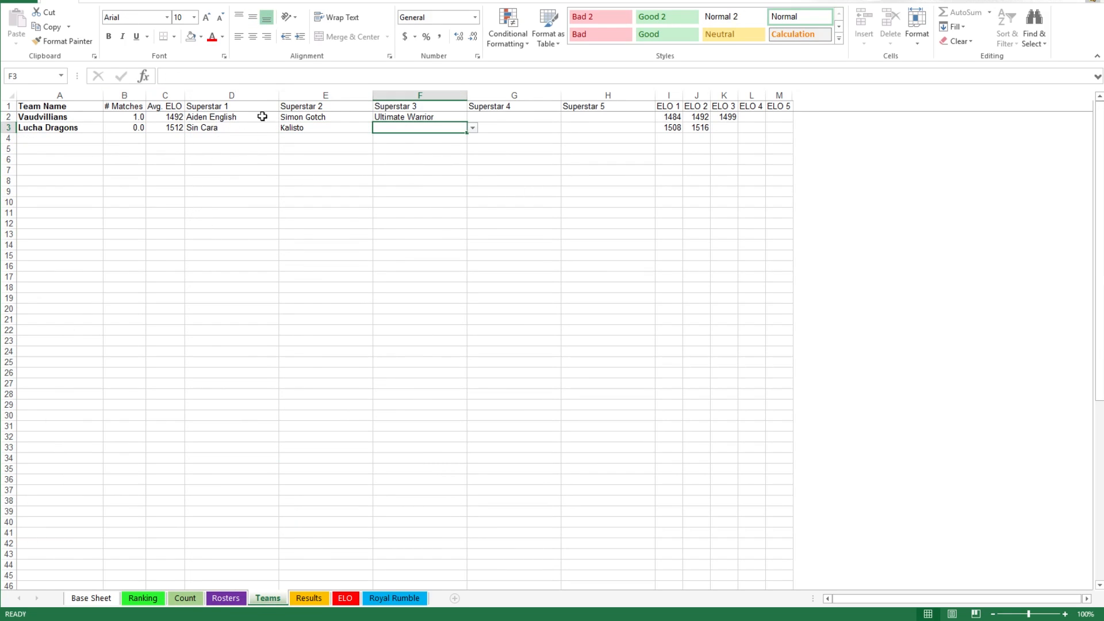
left_click(378, 117)
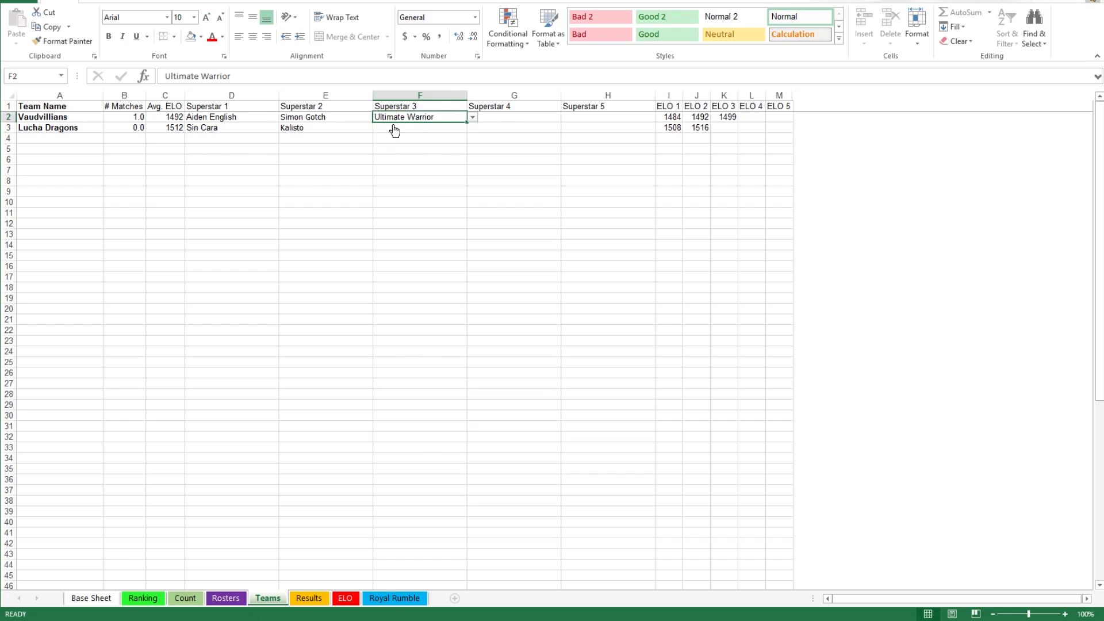
left_click(185, 598)
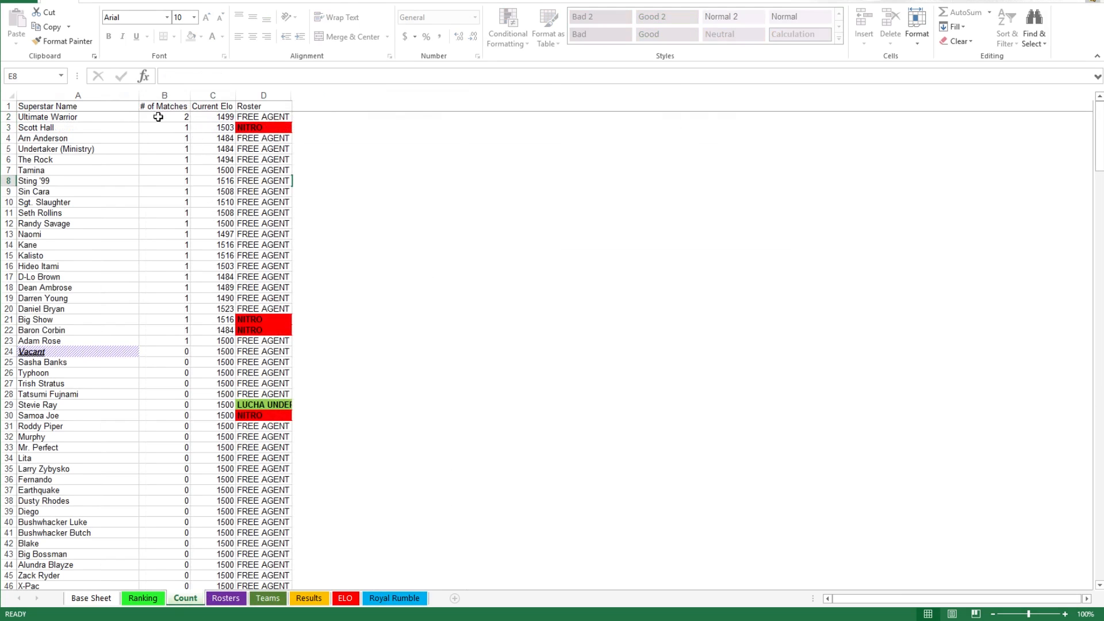
left_click(267, 598)
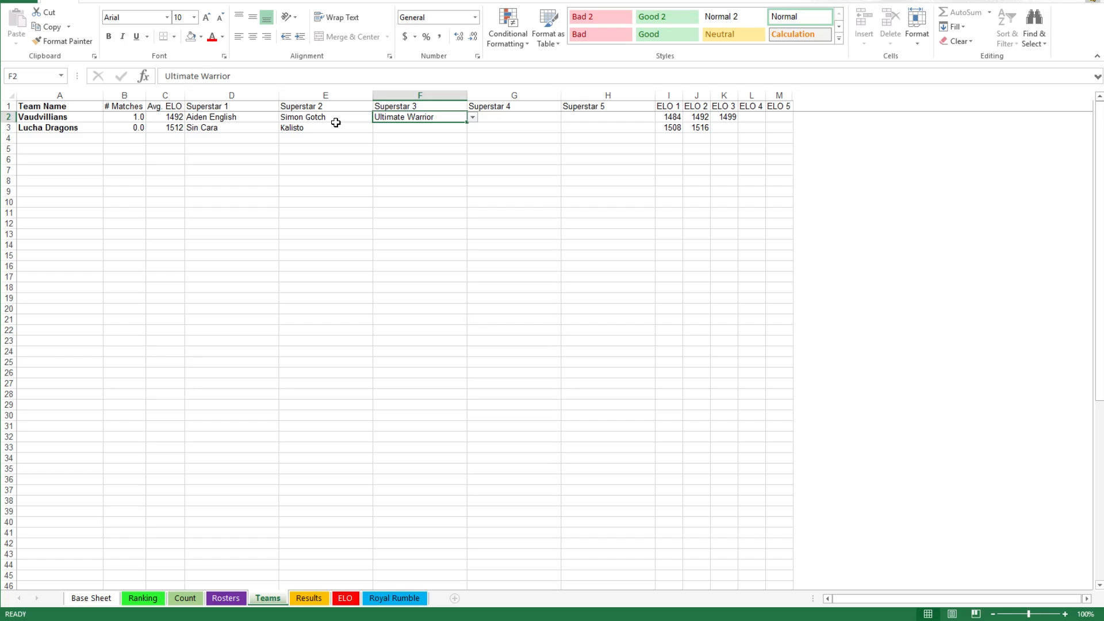
key("Delete")
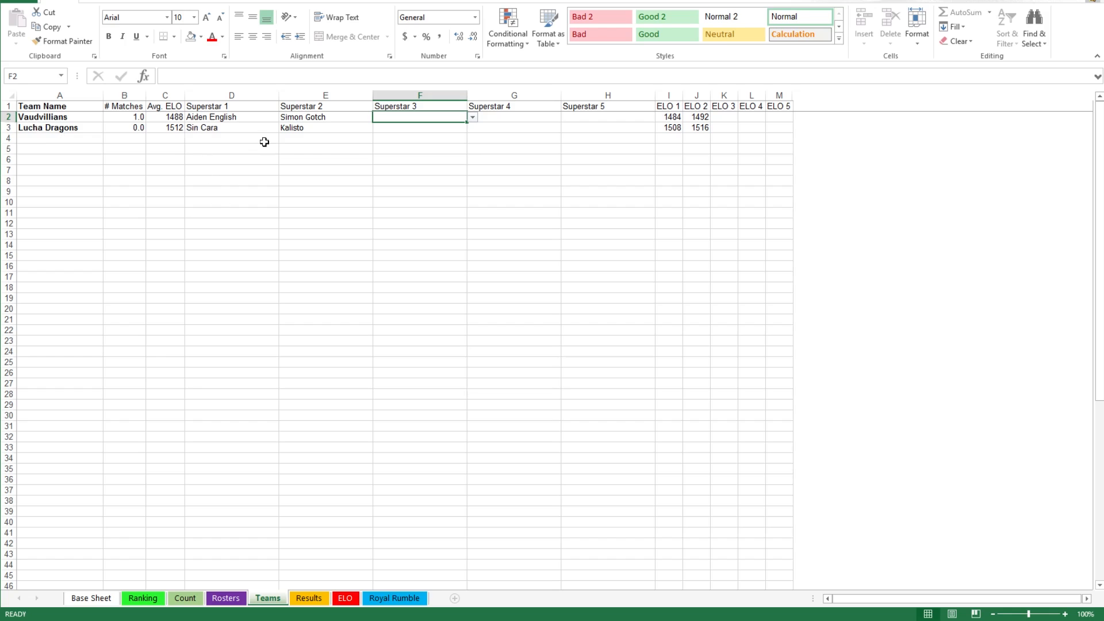
Step: Copy the Lucha Dragons' members from the Teams sheet and paste them as values into Participants 3 and 4 of match 6
left_click(311, 598)
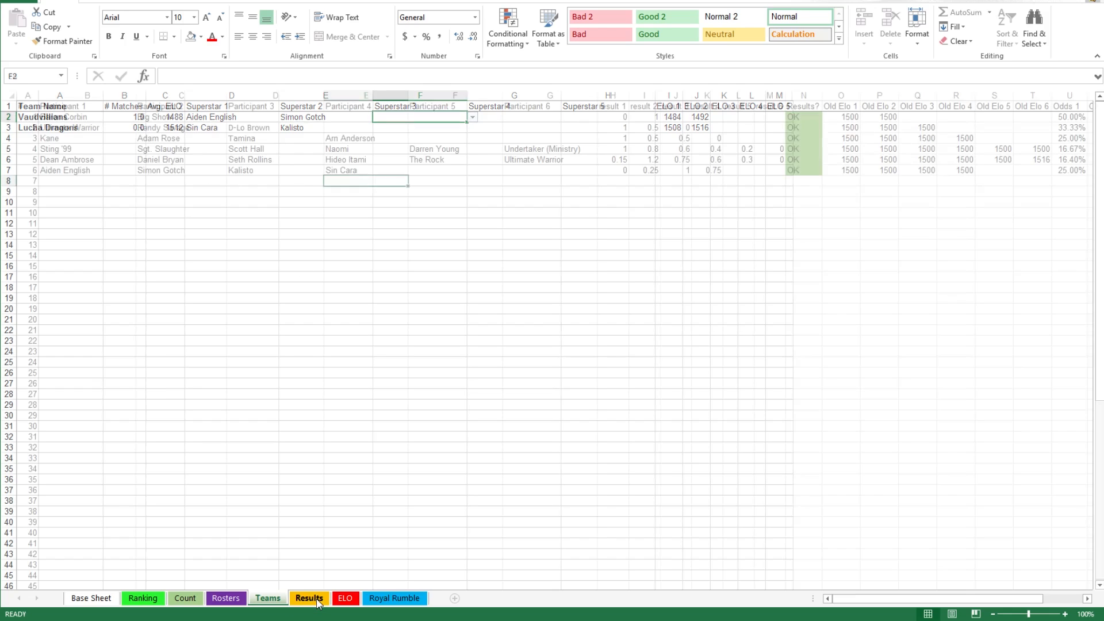
left_click(272, 171)
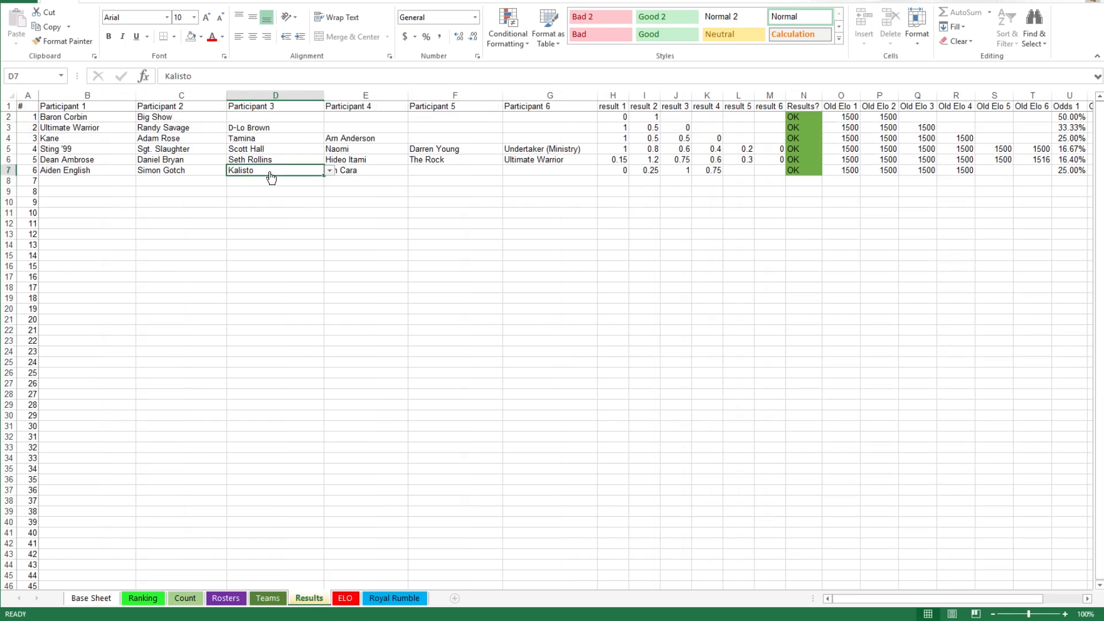
left_click(269, 598)
left_click_drag(297, 137, 249, 126)
right_click(226, 128)
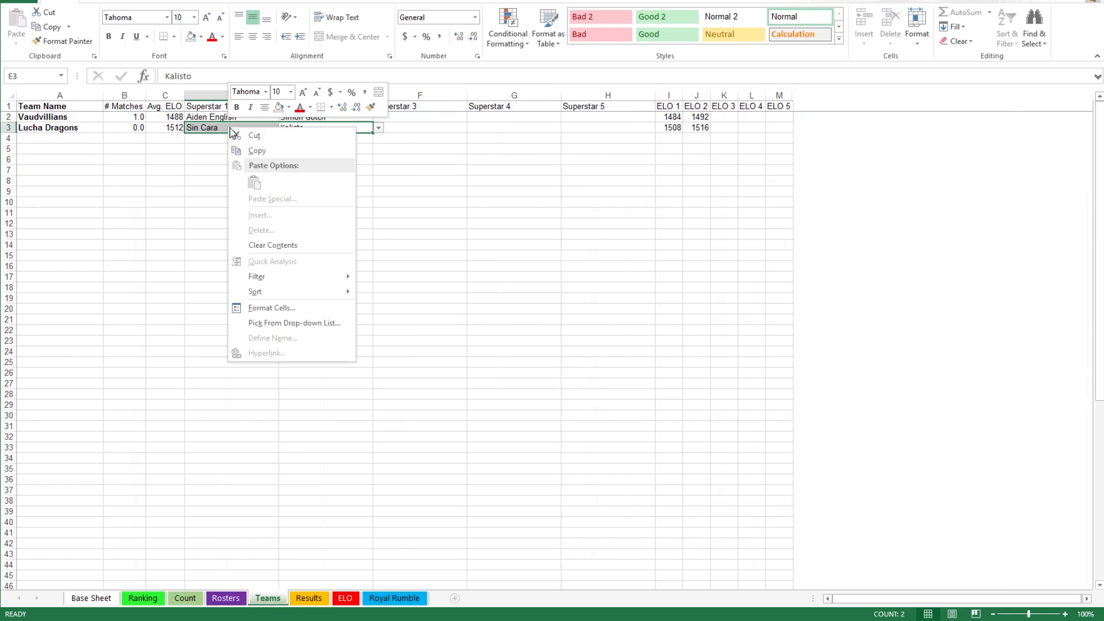
left_click(255, 149)
left_click(309, 598)
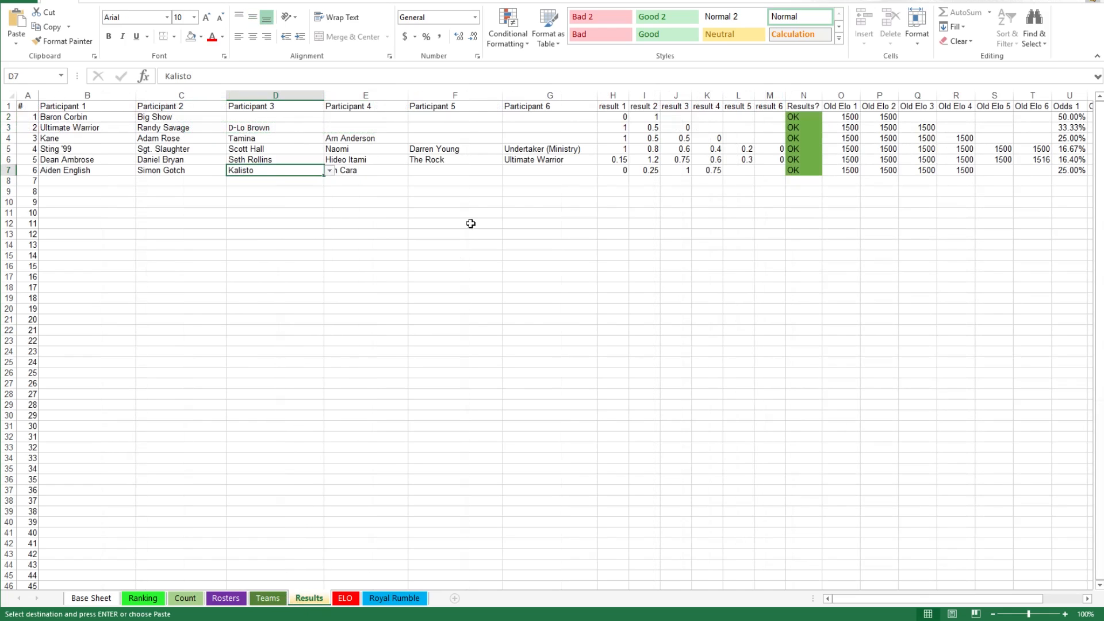
right_click(281, 173)
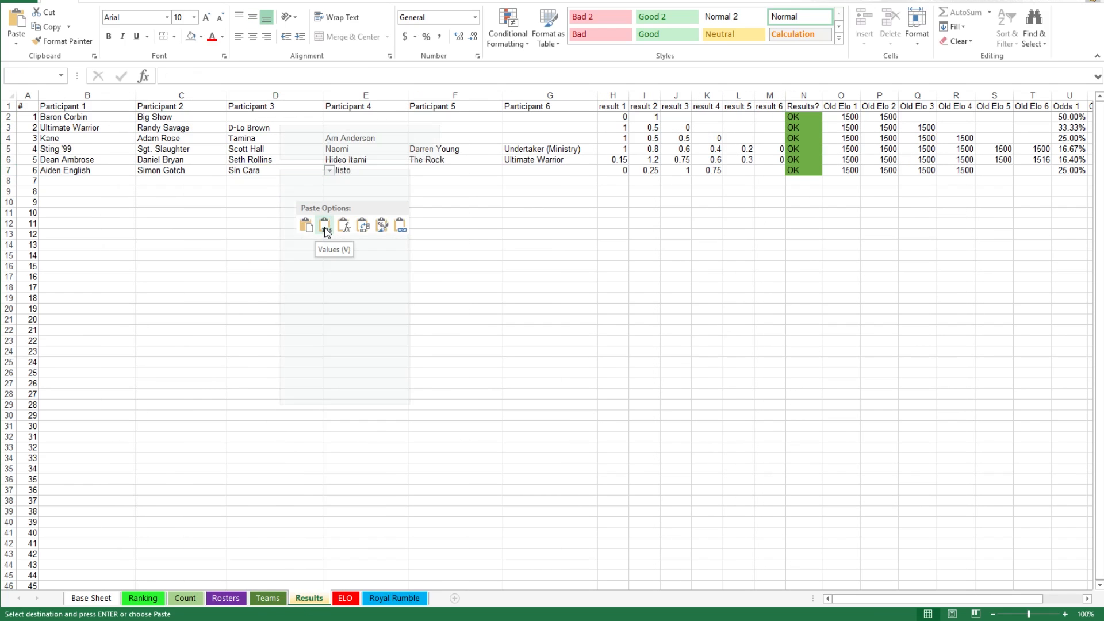
left_click(325, 226)
left_click(287, 192)
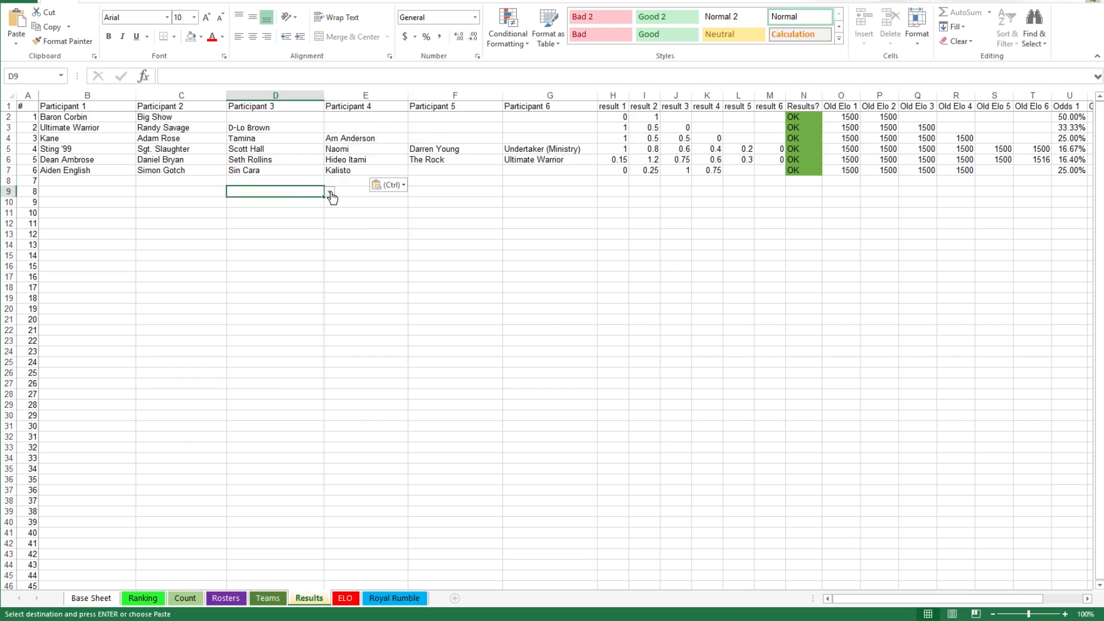
left_click(268, 599)
left_click(309, 598)
left_click(347, 245)
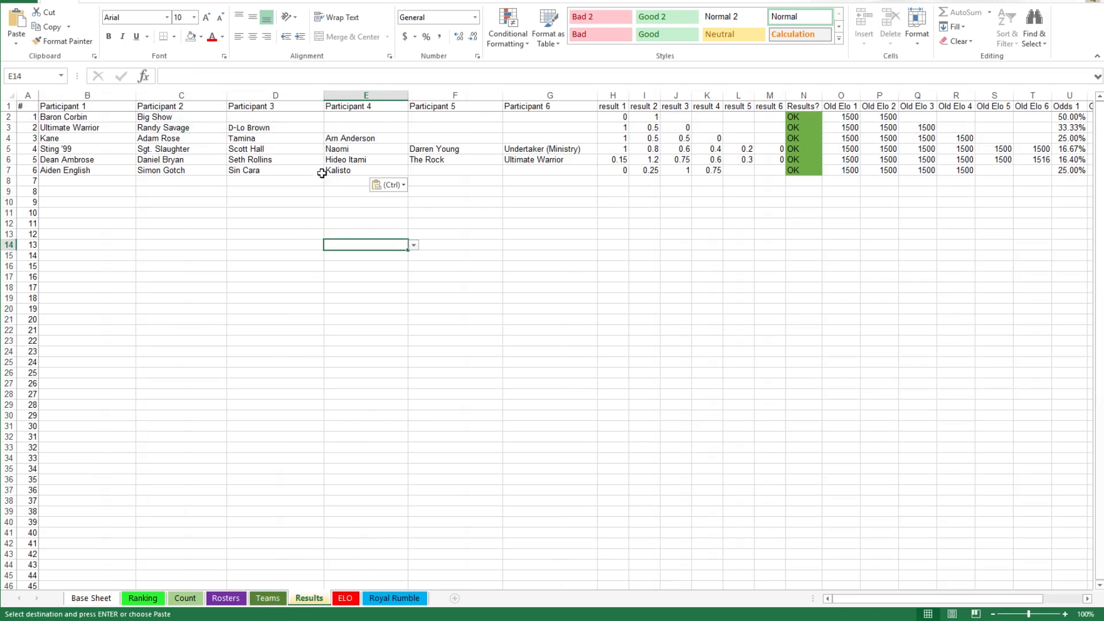
left_click(274, 181)
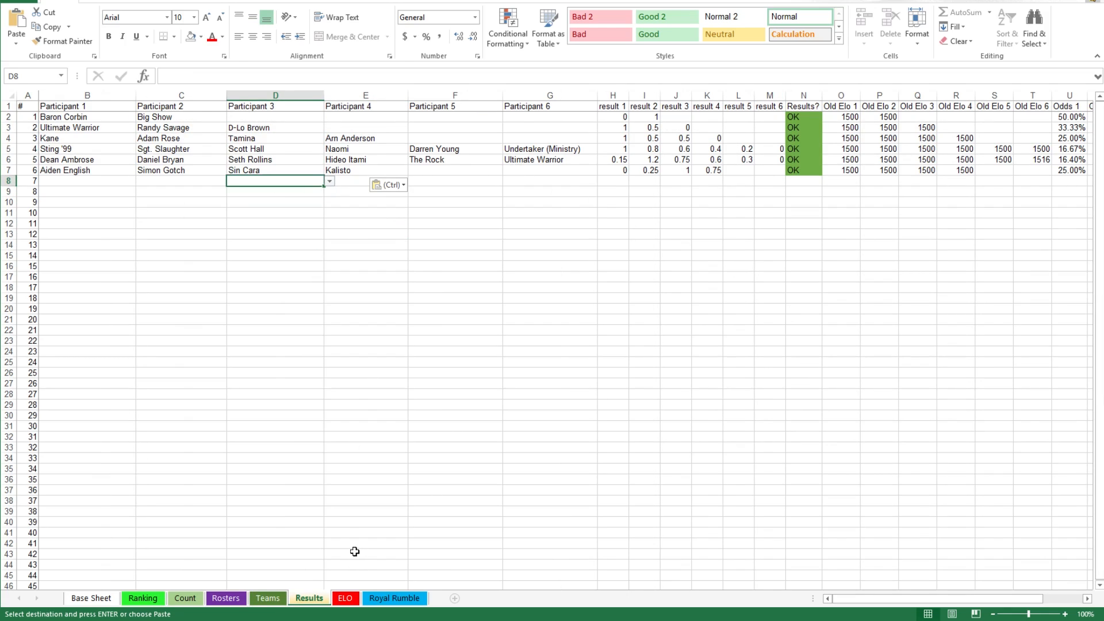
left_click(92, 181)
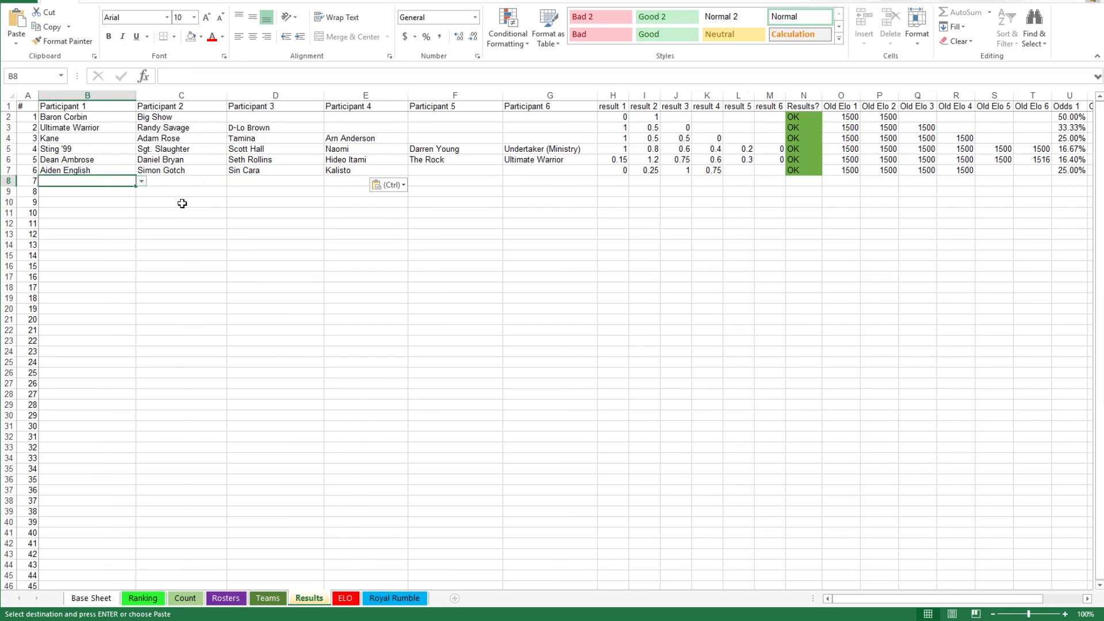
Step: Copy the rumble name ZZRoyal Rumble 1 from the Royal Rumble sheet and paste it as a value into cell A150 of the Base Sheet
left_click(403, 600)
left_click(48, 117)
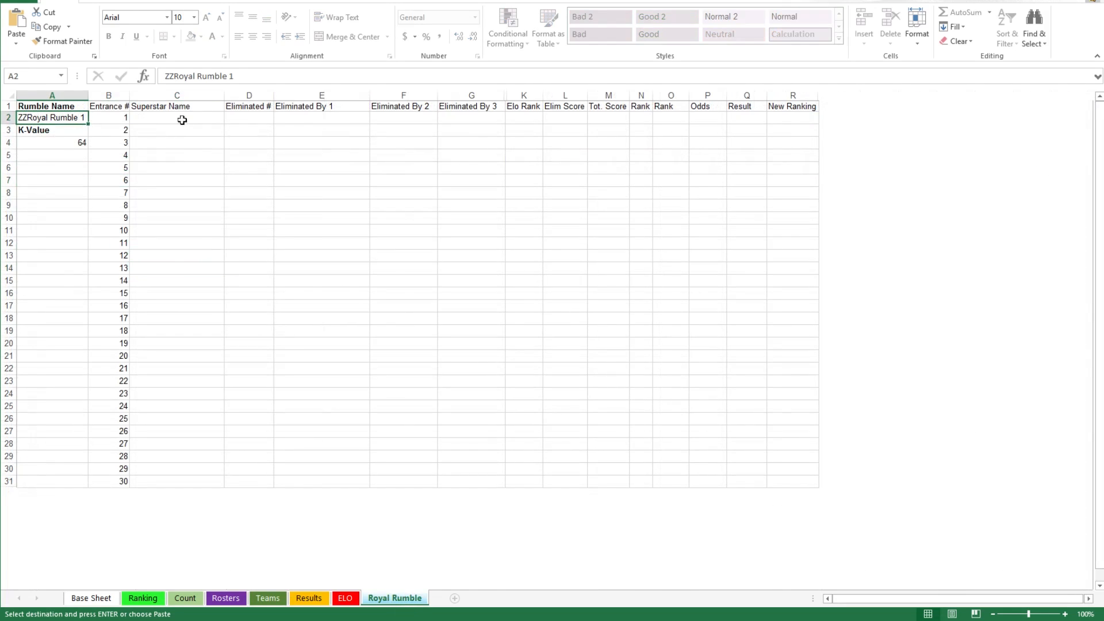
right_click(50, 119)
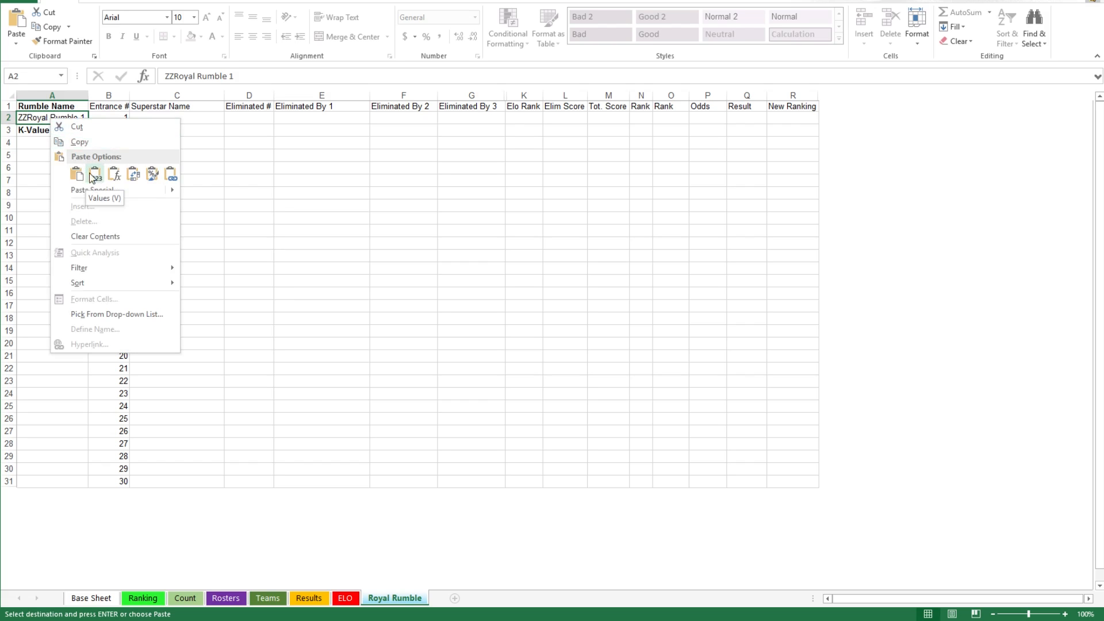
left_click(74, 144)
left_click(92, 598)
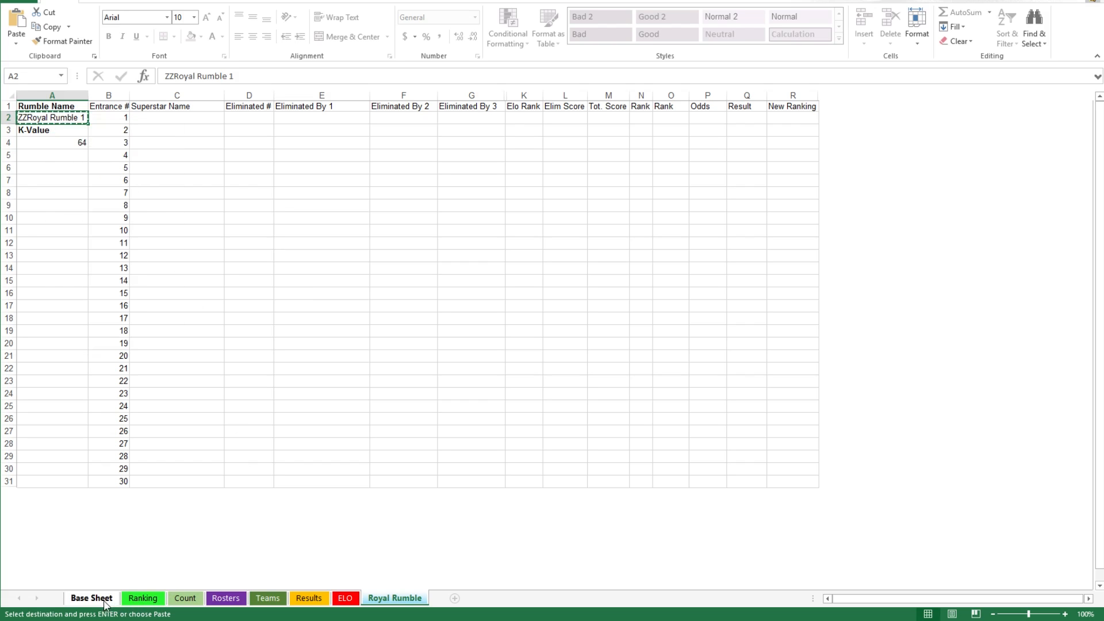
scroll(104, 435, "down", 15)
scroll(102, 434, "down", 12)
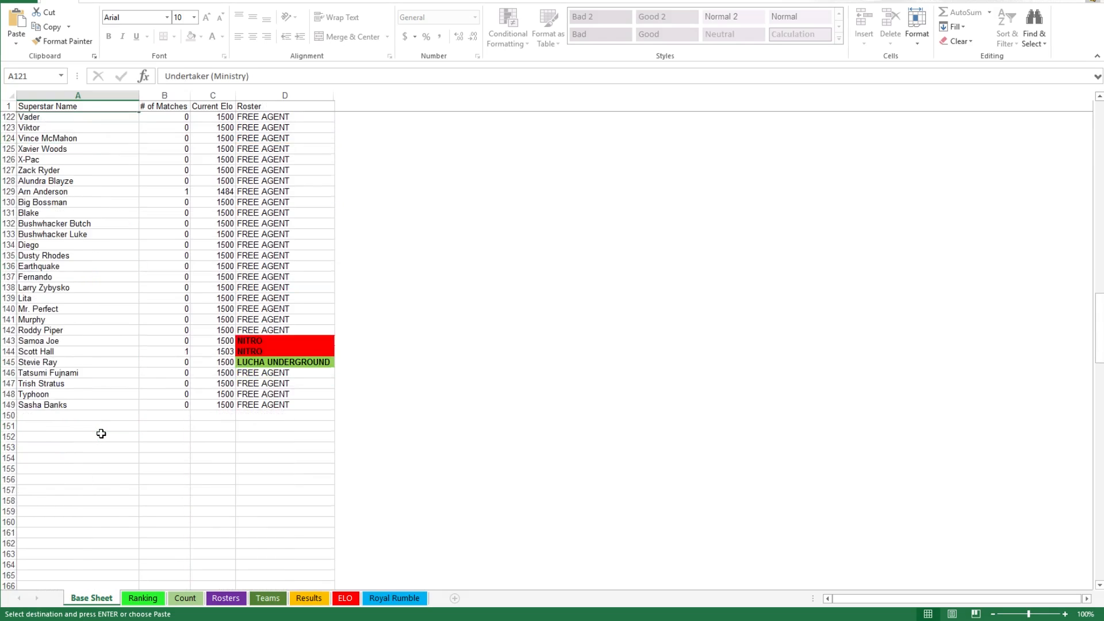
left_click(69, 361)
right_click(67, 351)
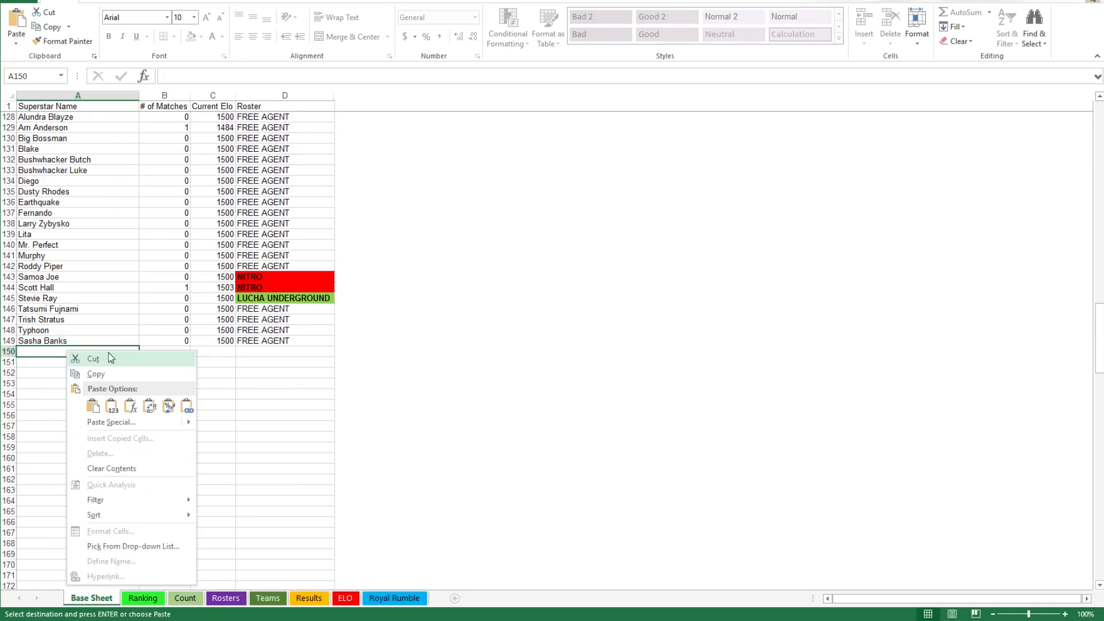
left_click(111, 406)
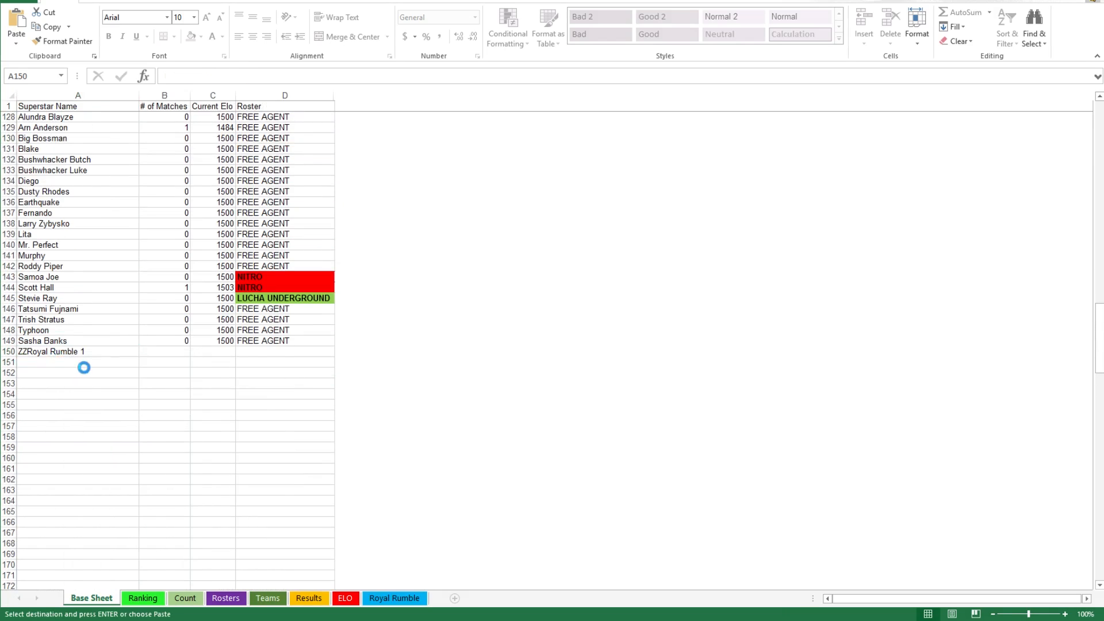
Step: Paste the rumble name ZZRoyal Rumble 1 as a value into Participant 1 of match 7 on the Results sheet
left_click(308, 598)
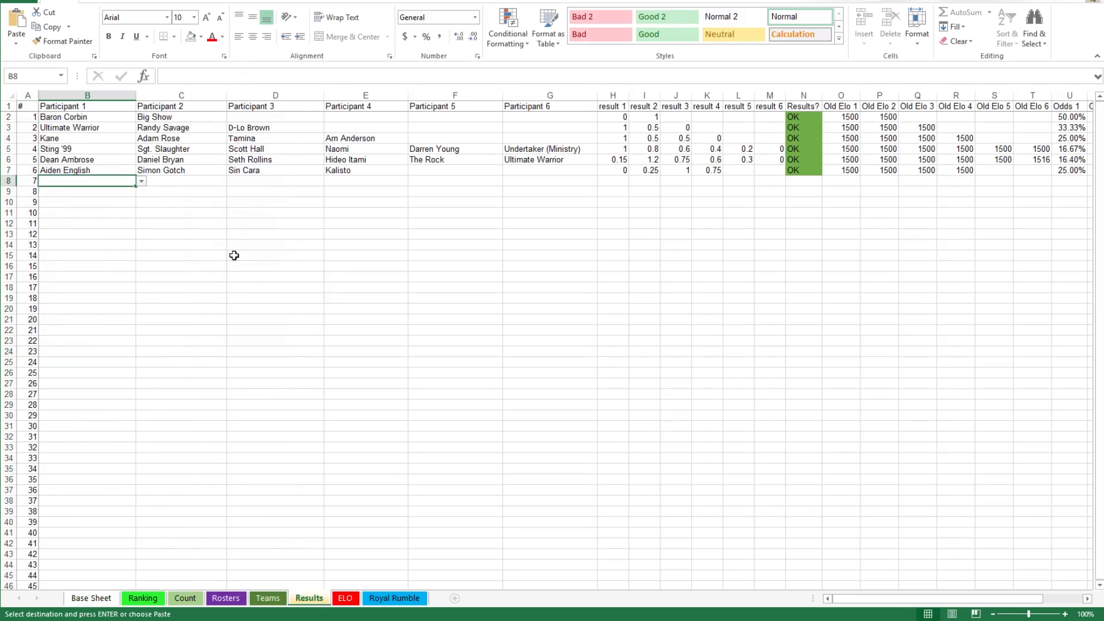
right_click(74, 182)
left_click(119, 240)
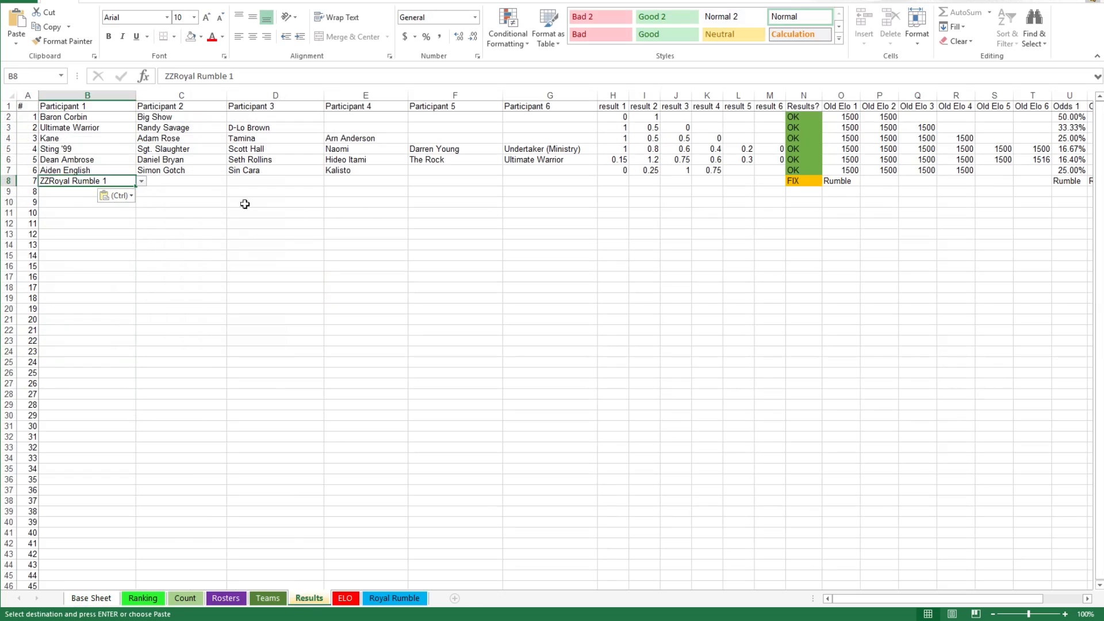
left_click(170, 180)
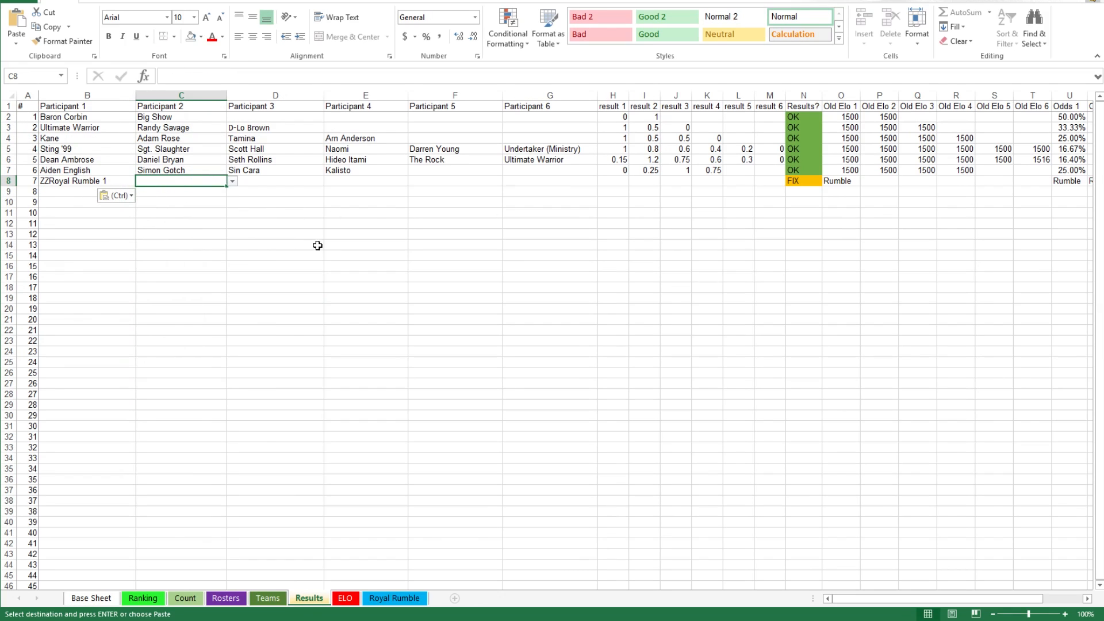
Step: Review the rumble name in Participant 1 and the superstars in Participants 2 to 6 for matches 7 to 12
left_click_drag(163, 182, 554, 237)
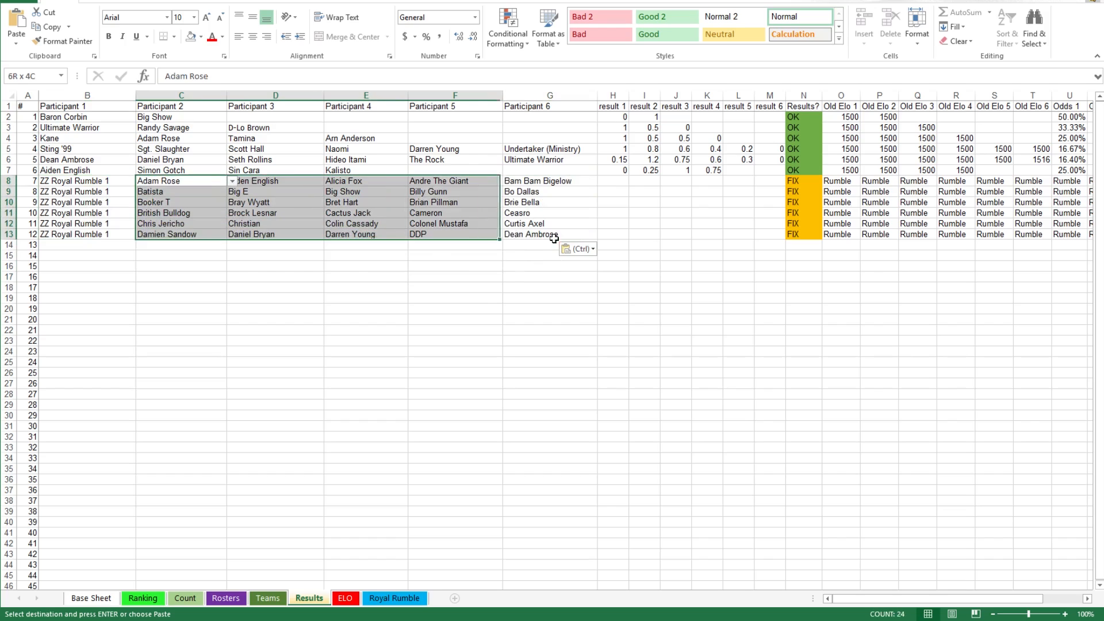
left_click(545, 236)
left_click(603, 235)
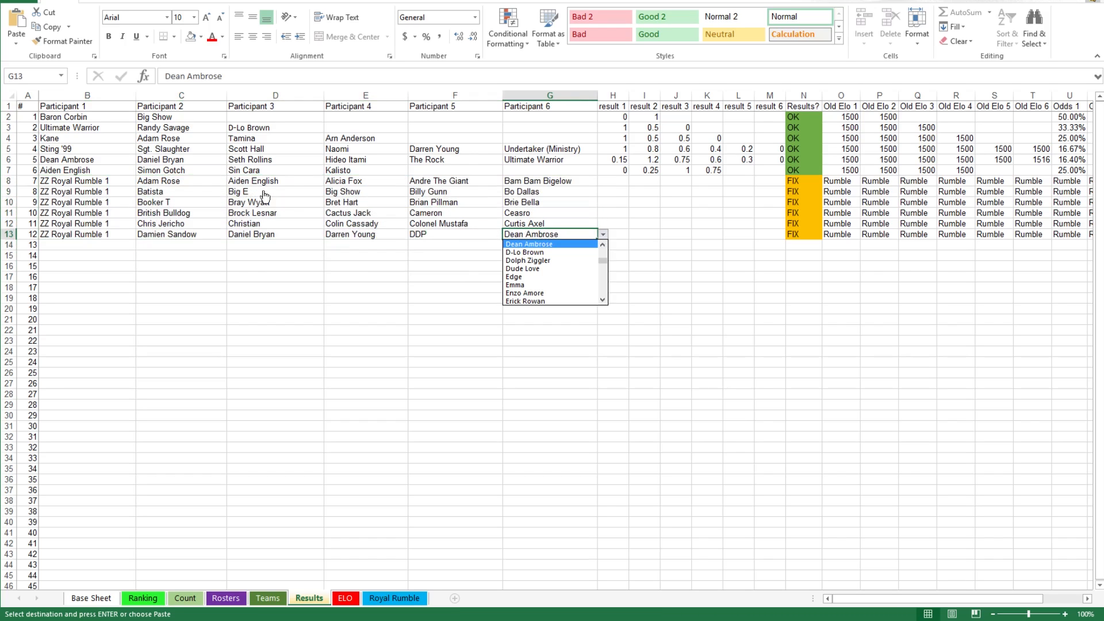
key("Escape")
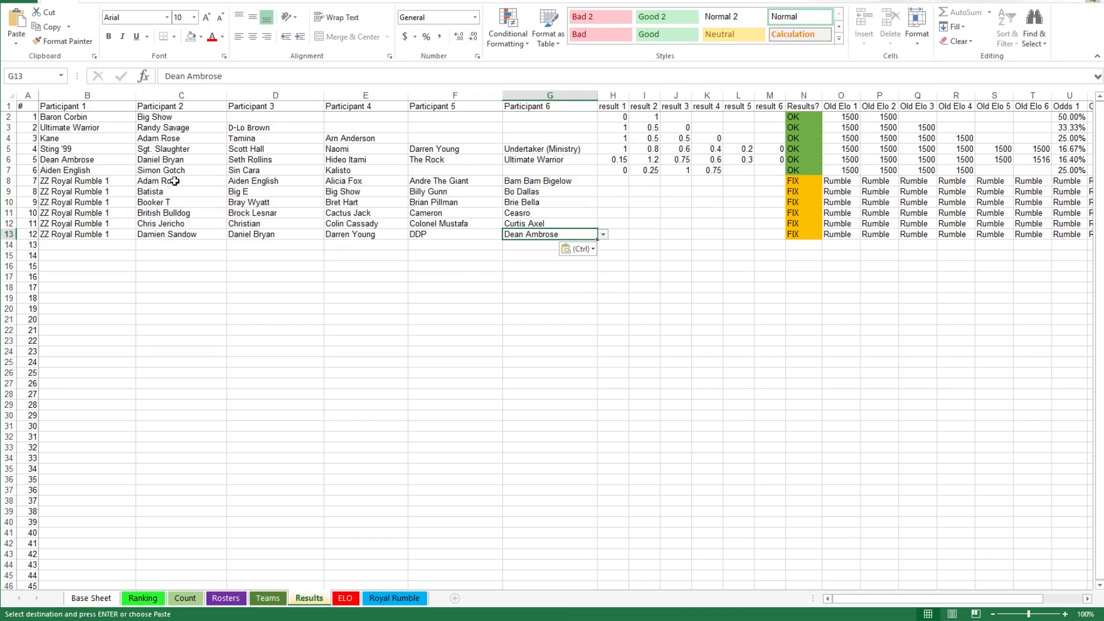
left_click_drag(168, 180, 532, 227)
left_click(195, 262)
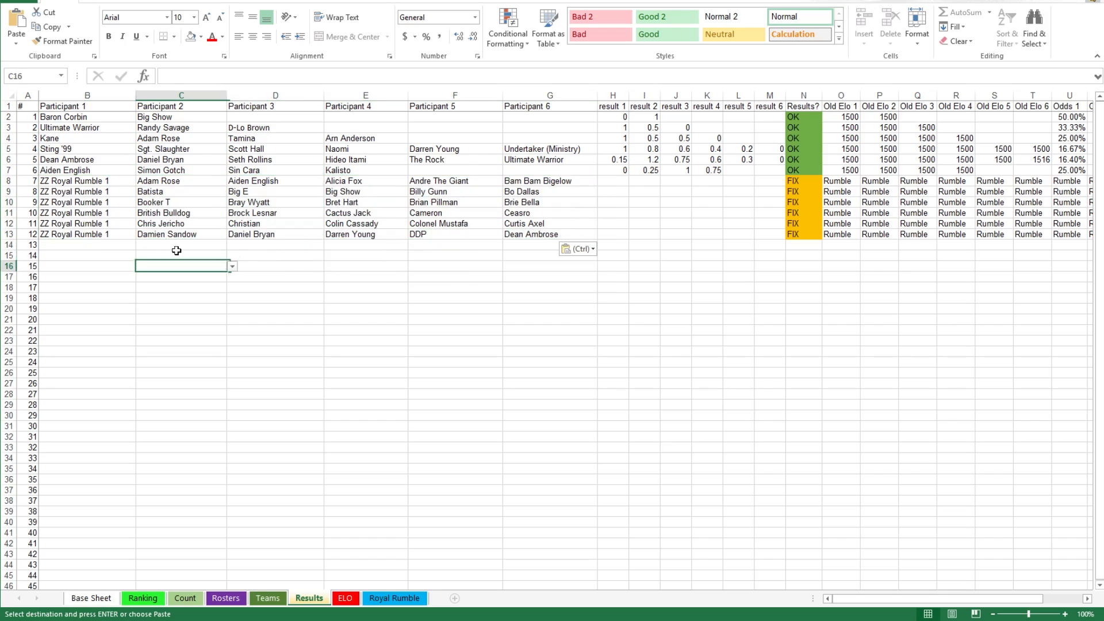
left_click_drag(82, 182, 83, 234)
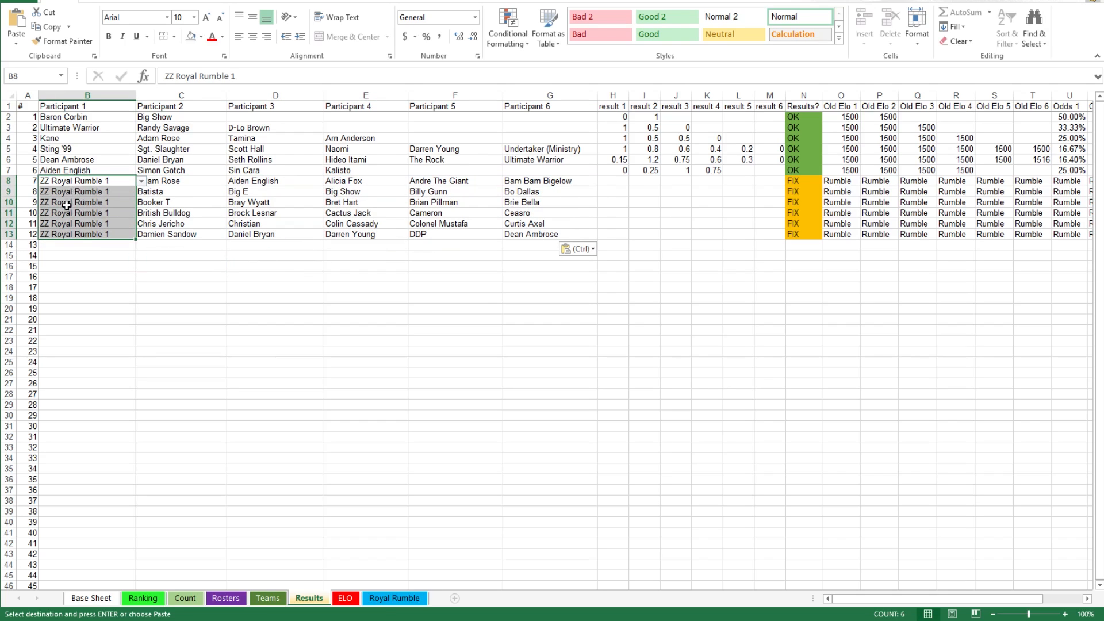
Step: Examine the result, Old Elo, odds and New Elo columns for Royal Rumble matches 7 to 12 on the Results sheet
left_click(705, 202)
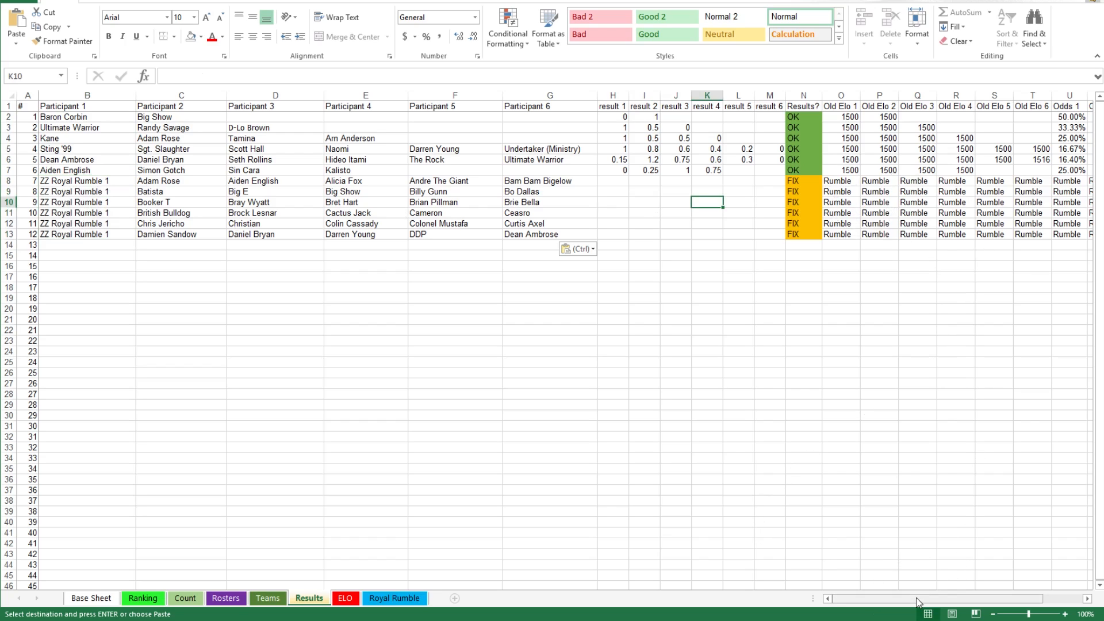
left_click_drag(925, 598, 966, 597)
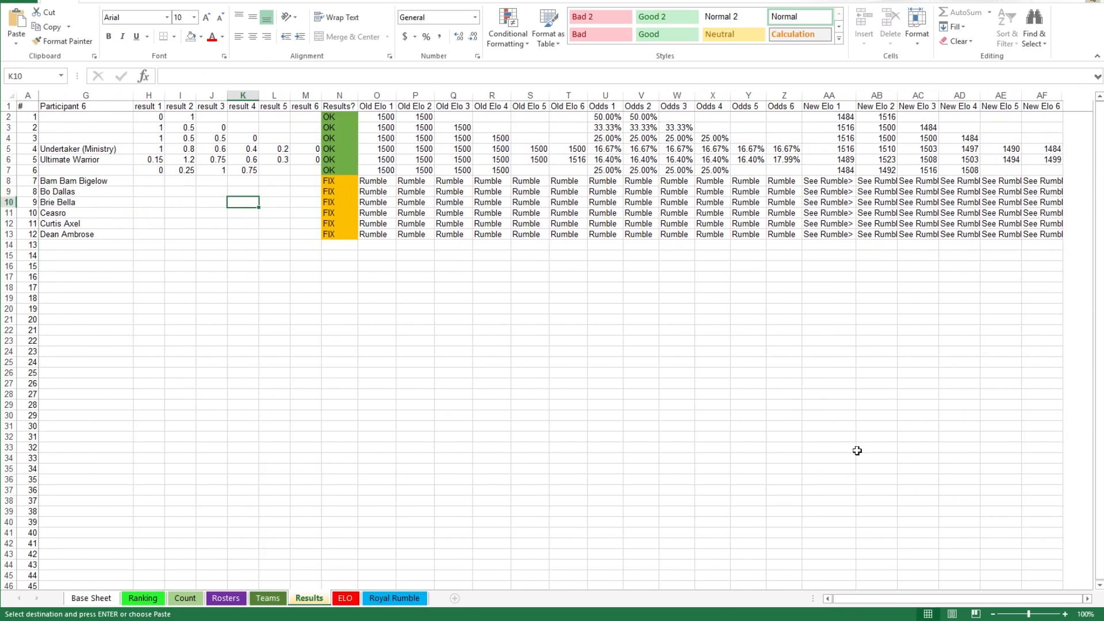
left_click(825, 183)
left_click(828, 213)
left_click(833, 237)
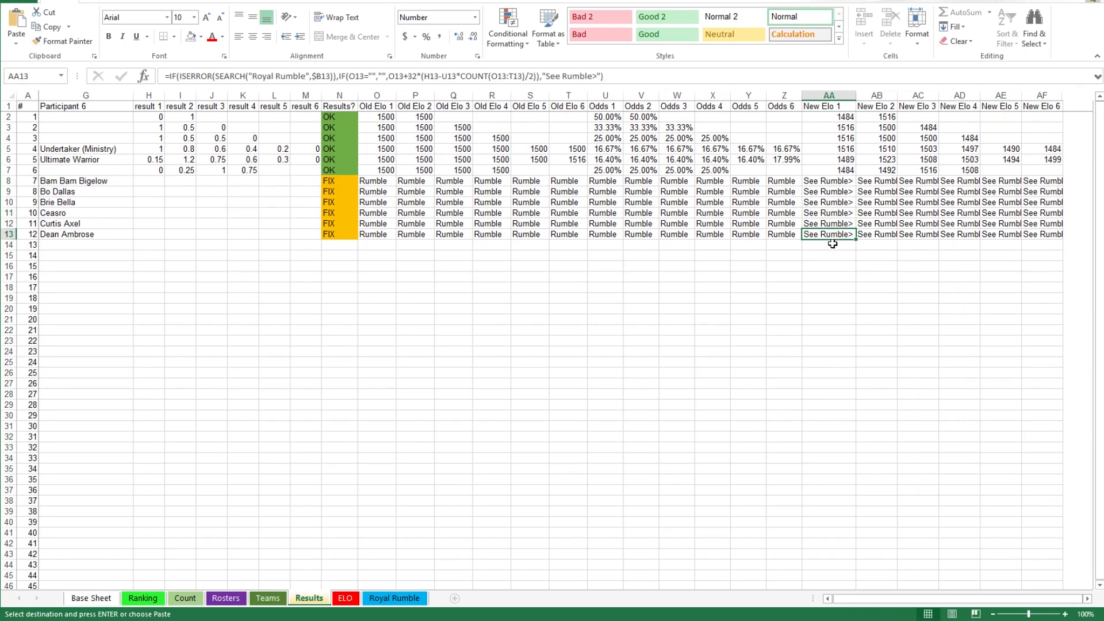
left_click(877, 233)
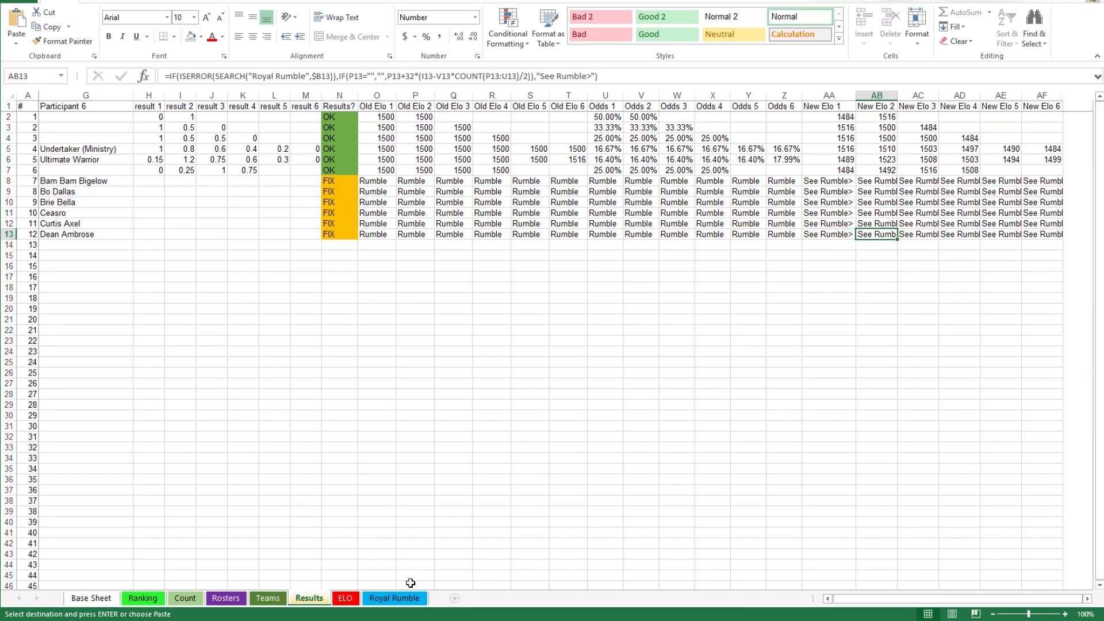
left_click(395, 598)
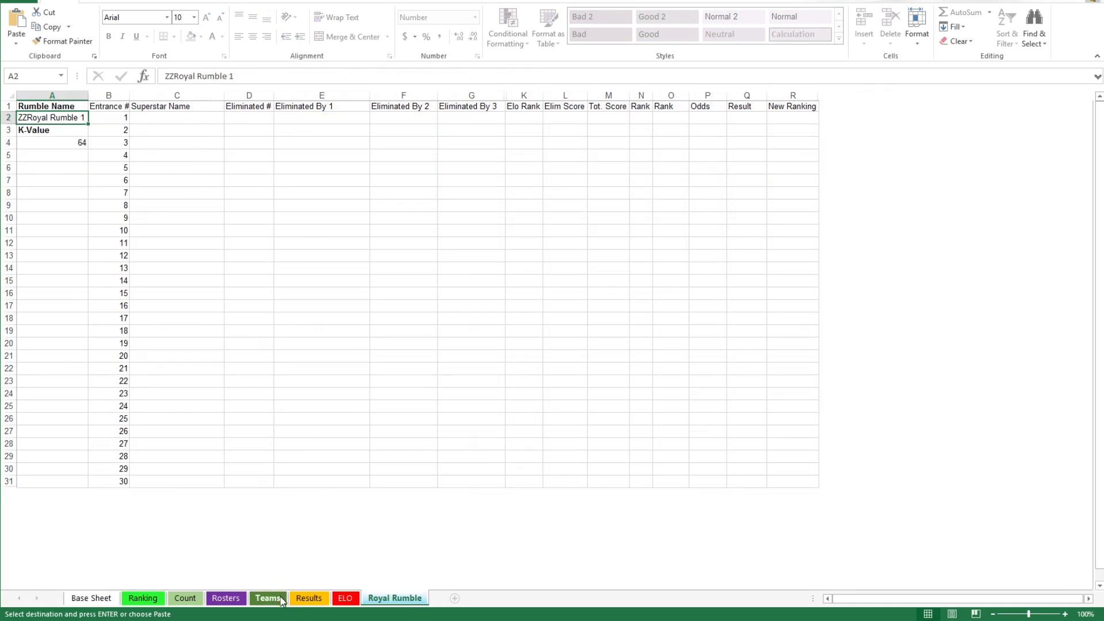
left_click(309, 598)
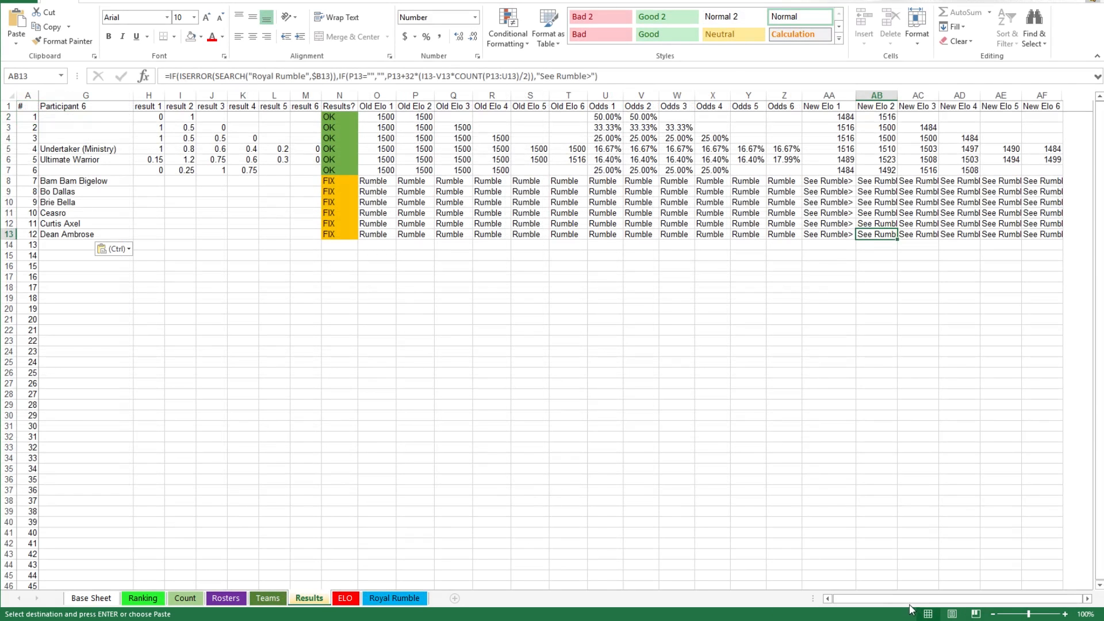
left_click_drag(910, 606, 764, 603)
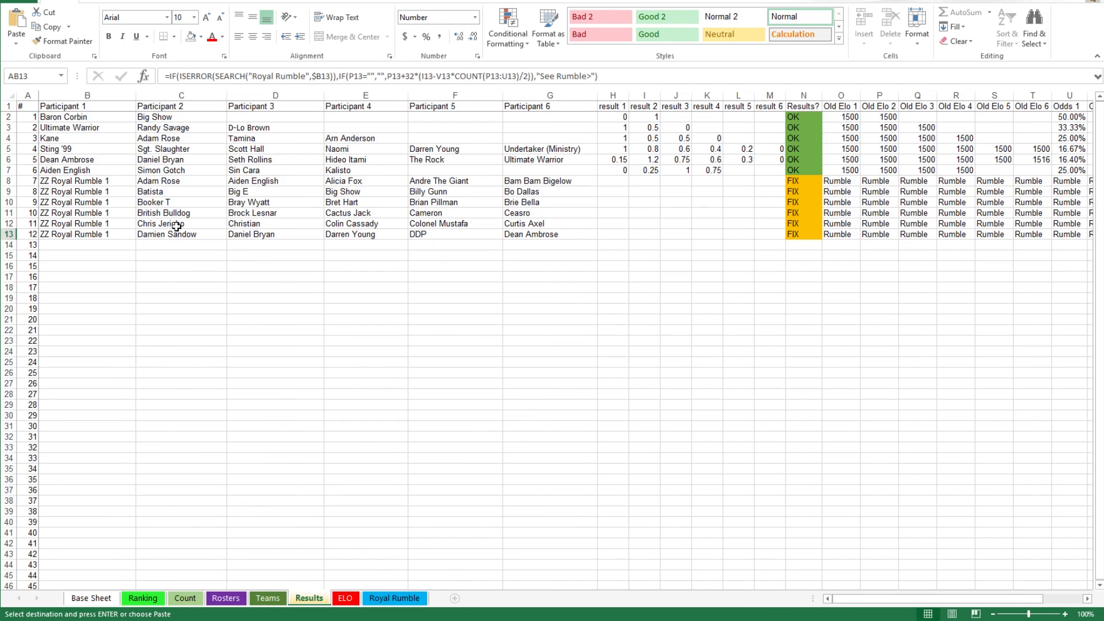
Step: Paste the 30 superstar names, Adam Rose through DDP, as values into the Superstar Name column of the Royal Rumble sheet
left_click(397, 599)
left_click(192, 119)
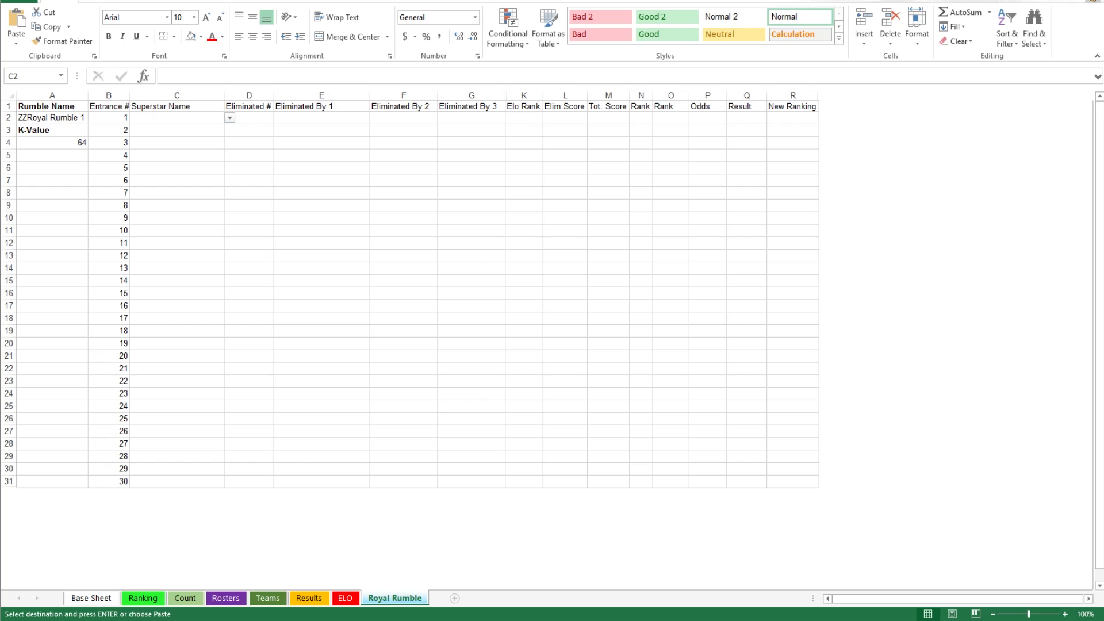
right_click(170, 118)
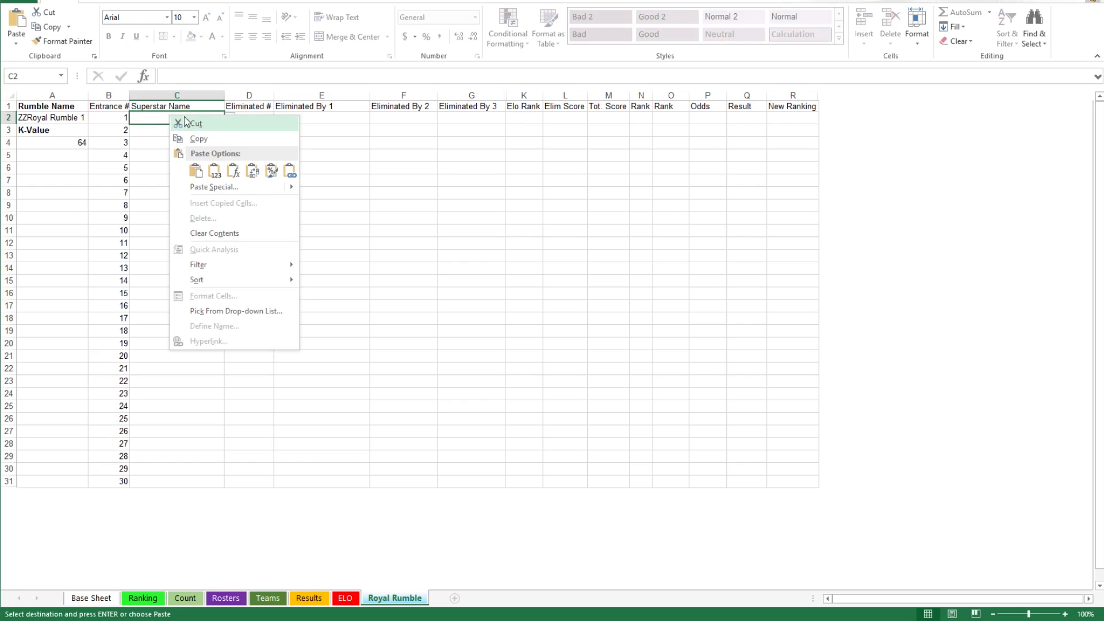
left_click(214, 171)
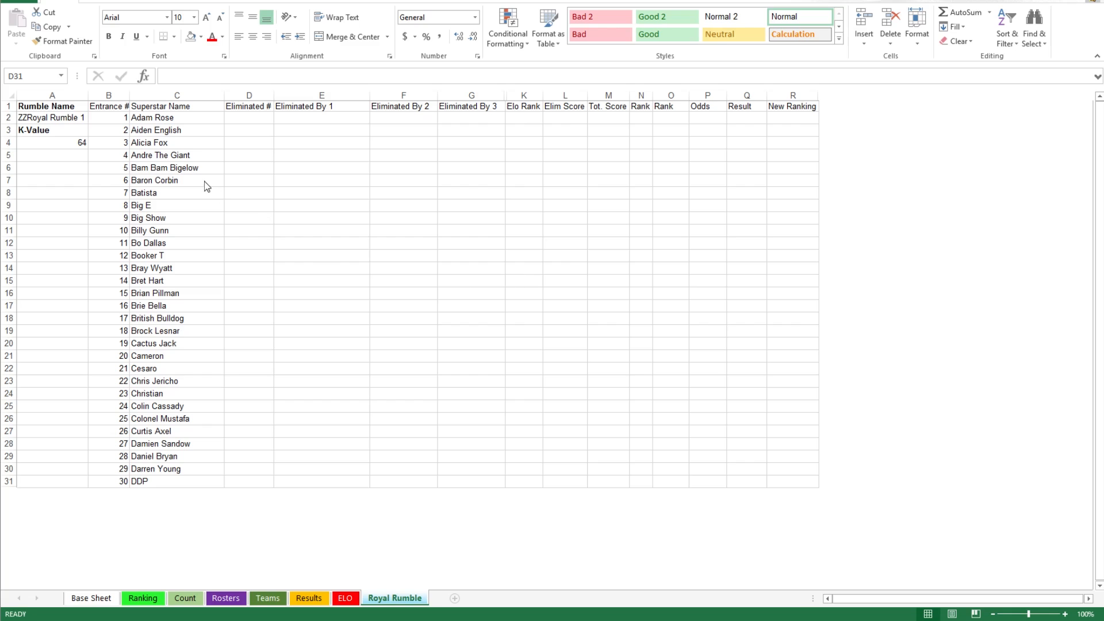
left_click(236, 170)
left_click_drag(156, 117, 178, 489)
left_click(196, 343)
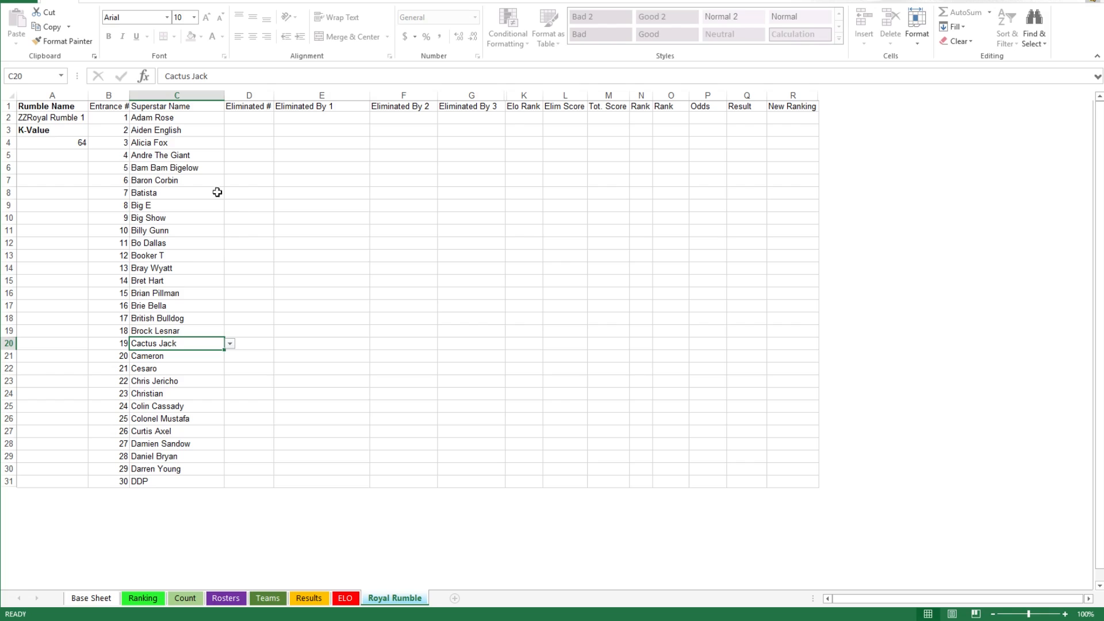
Step: Enter elimination number 1 for Andre The Giant and 2 for Adam Rose
left_click(261, 117)
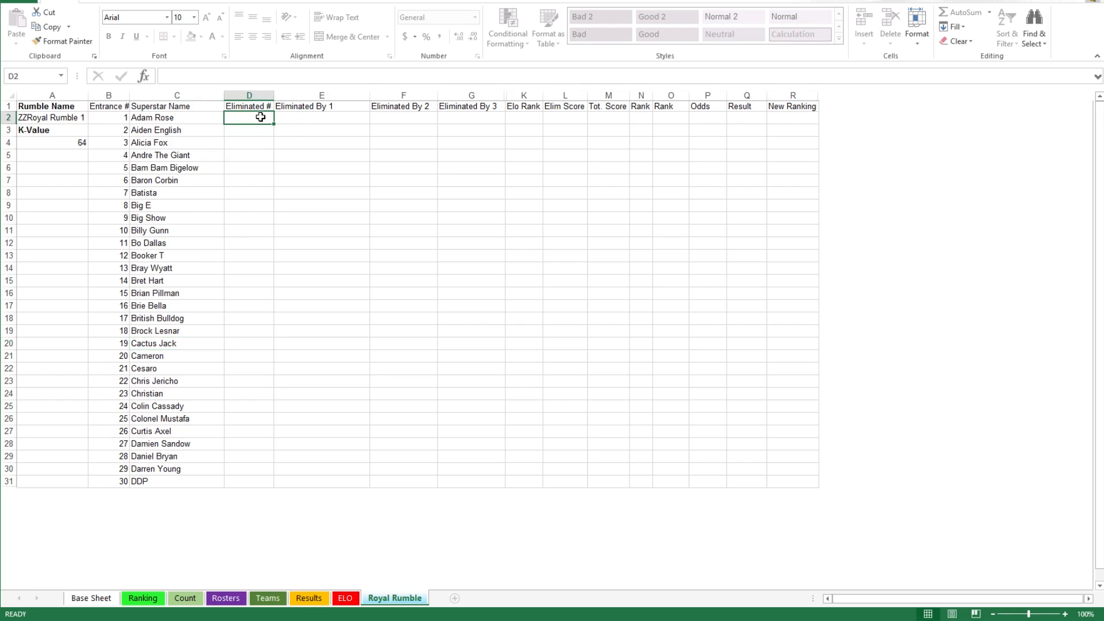
key("Down")
key("Down")
key("Down")
key("Down")
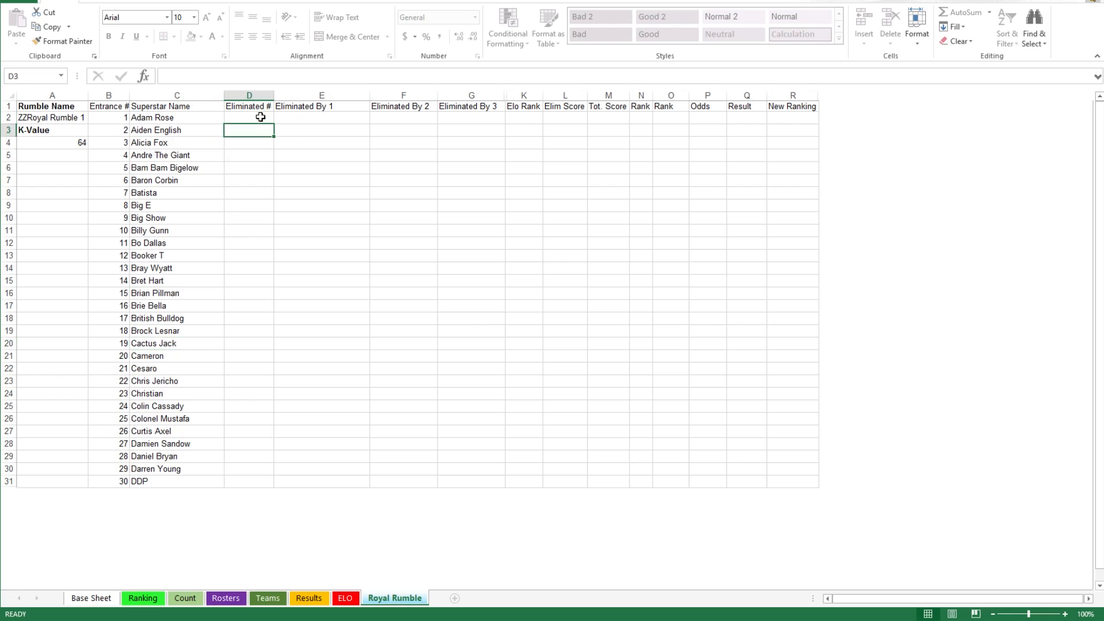
key("Up")
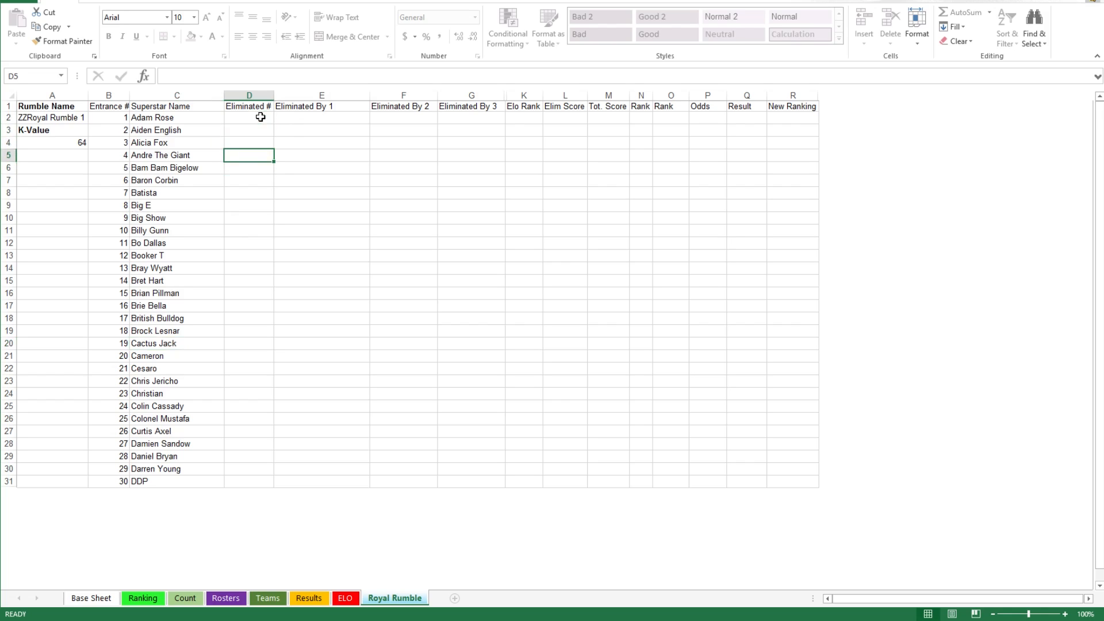
type("1")
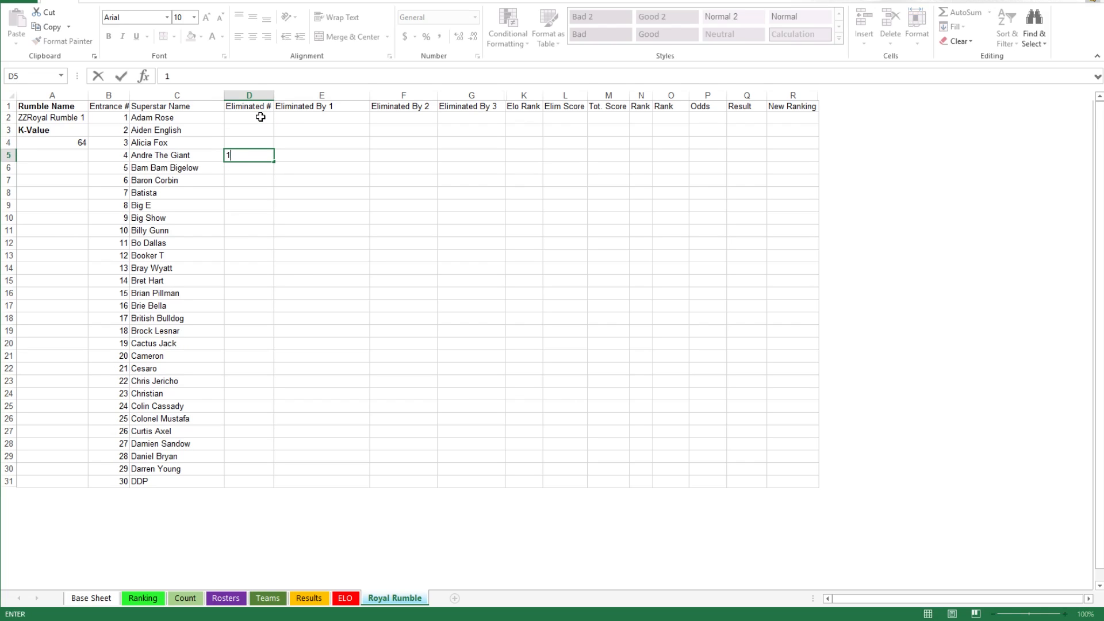
left_click(261, 117)
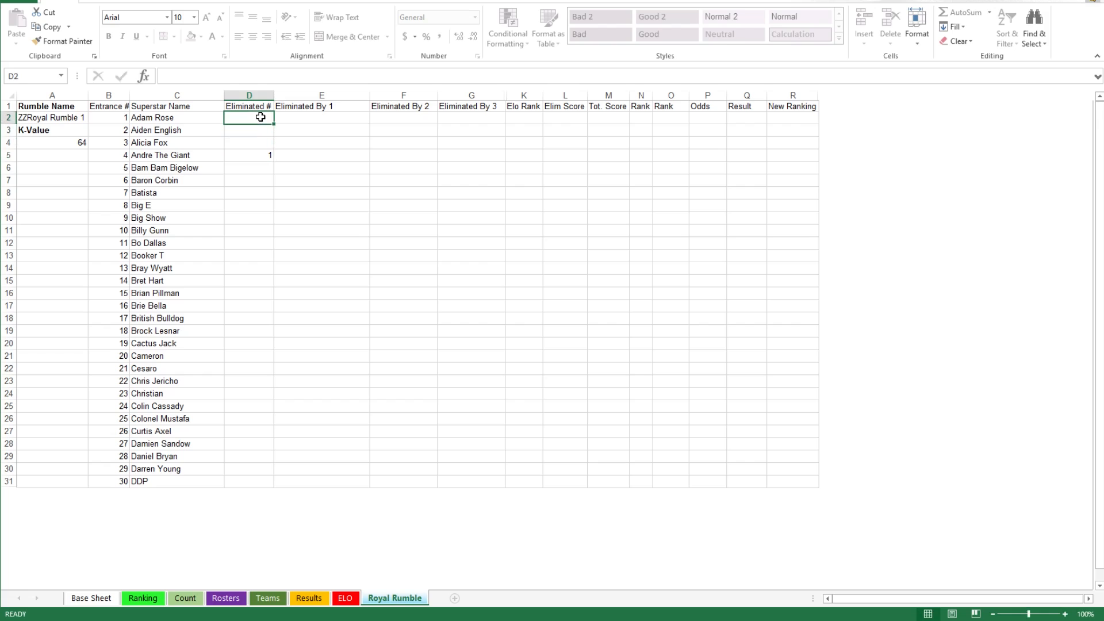
type("2")
key("Return")
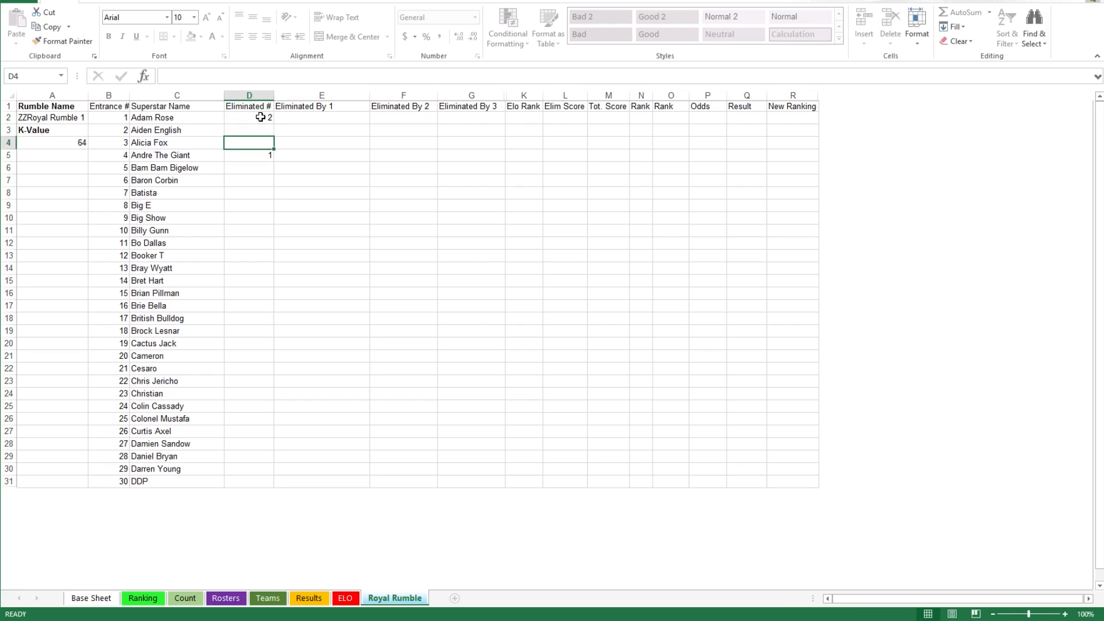
Step: Enter elimination numbers 3 for Bam Bam Bigelow, 4 for Aiden English and 5 for Alicia Fox
key("Down")
key("Down")
key("Down")
key("Down")
key("Up")
type("3")
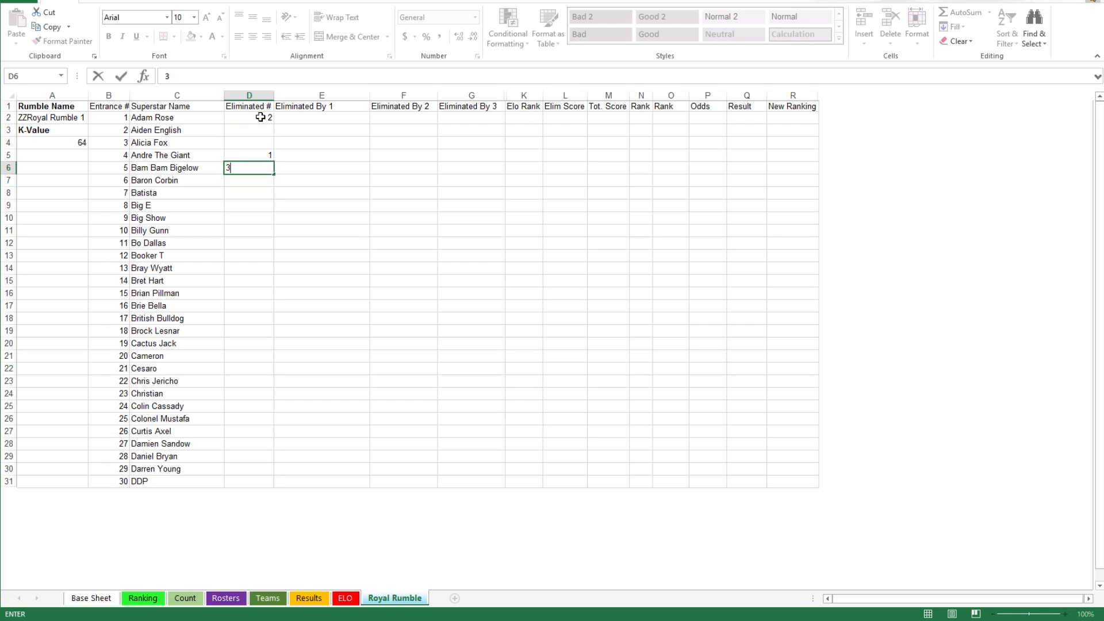
key("Up")
key("Up")
key("Up")
type("4")
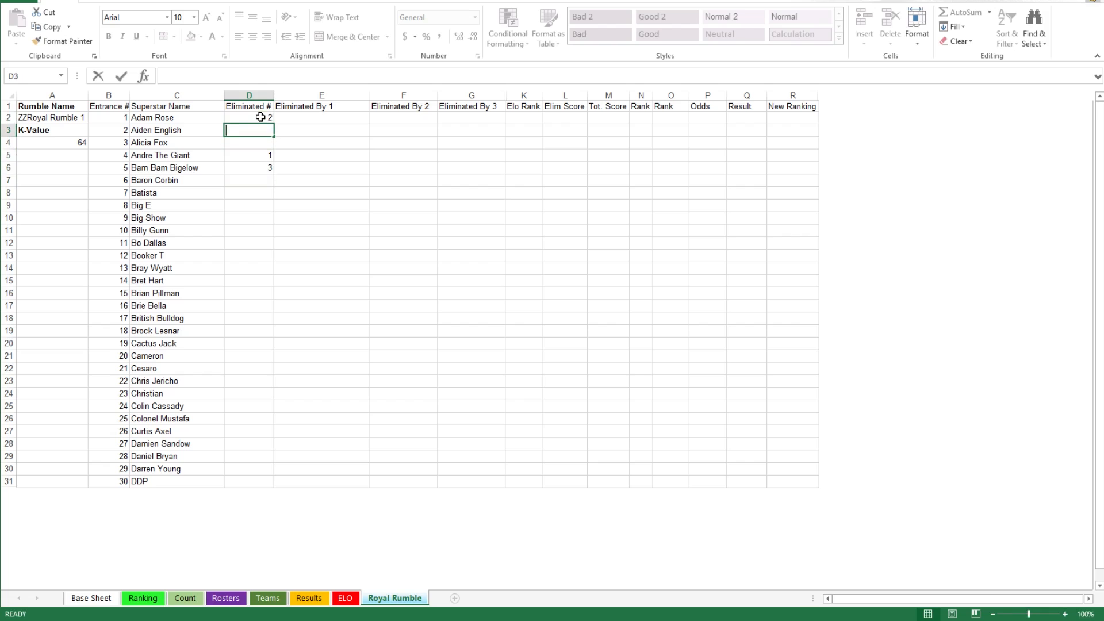
key("Return")
type("5")
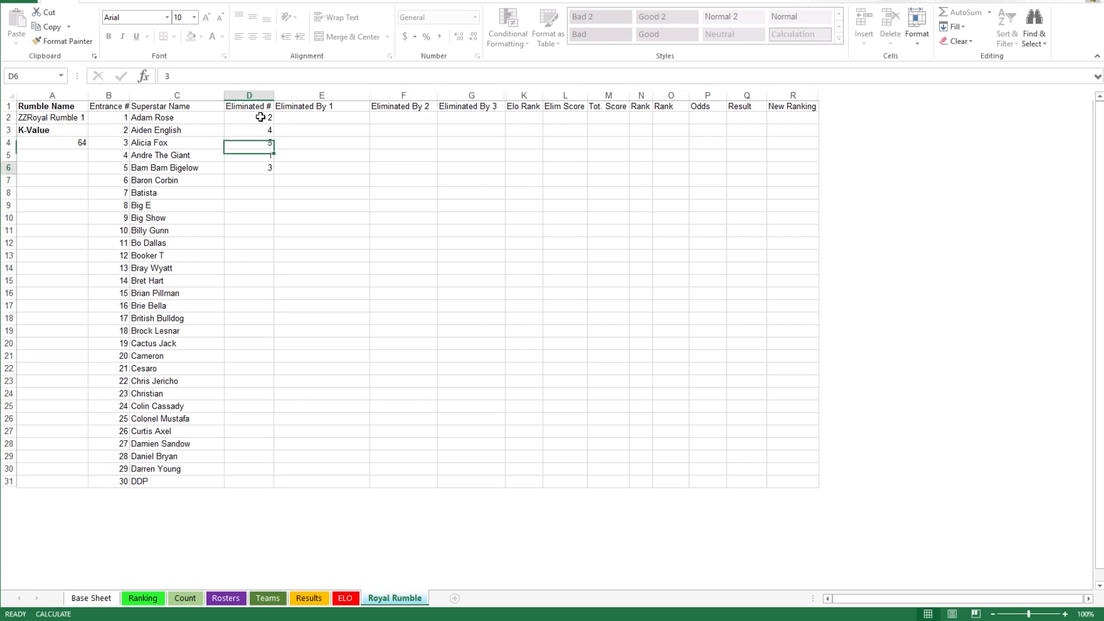
key("Return")
key("Down")
key("Down")
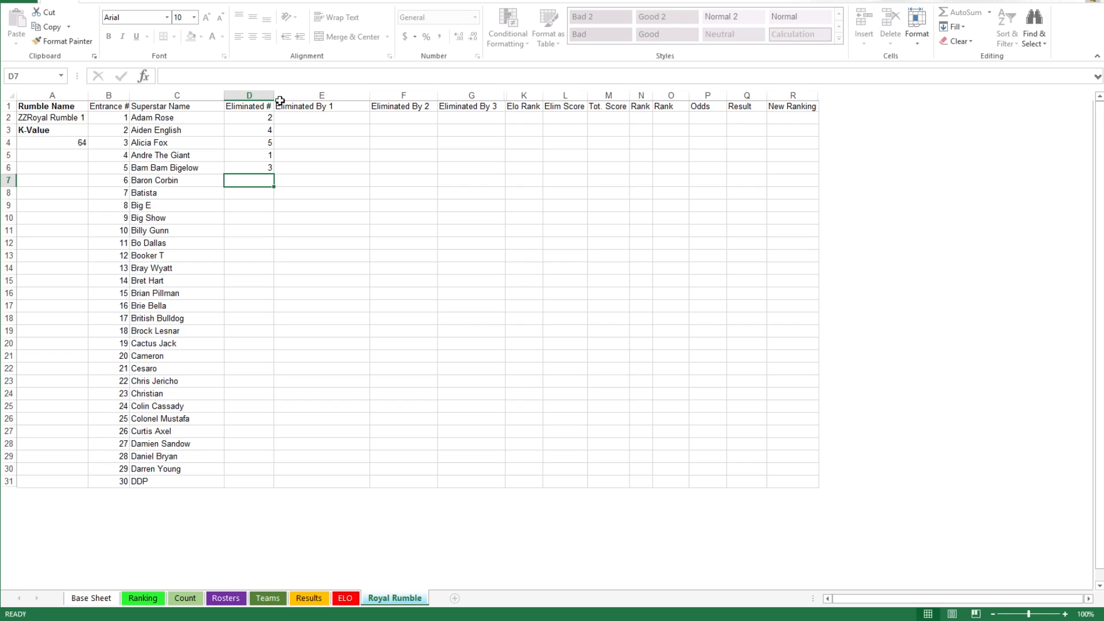
Step: Fill in Eliminated By 1 with Aiden English for Adam Rose and Alicia Fox for Aiden English
left_click(298, 118)
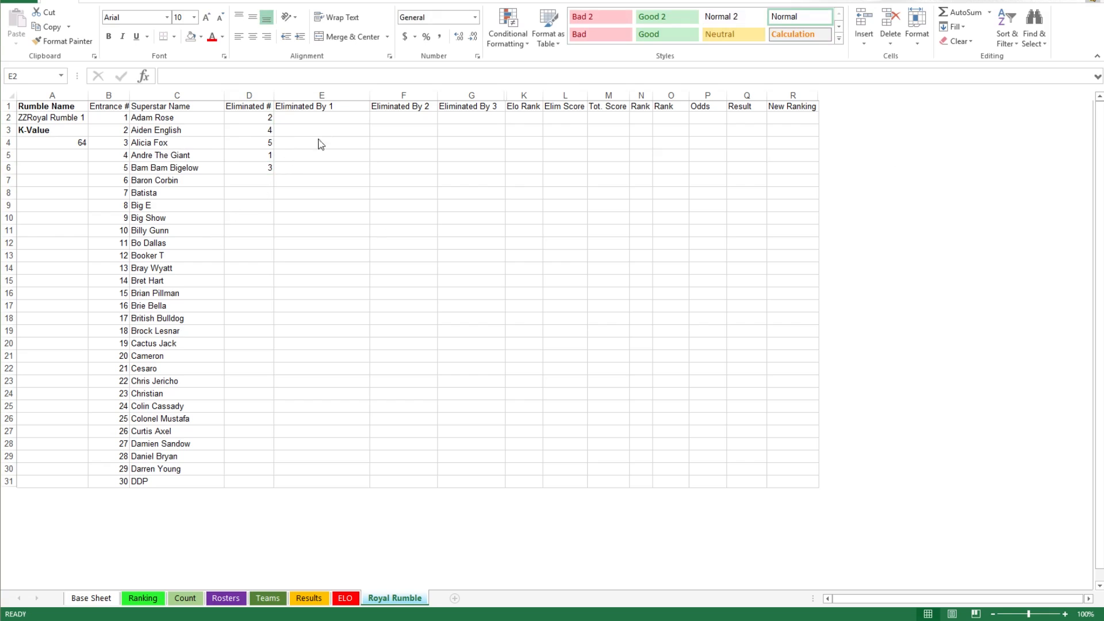
left_click(312, 116)
key("ctrl+c")
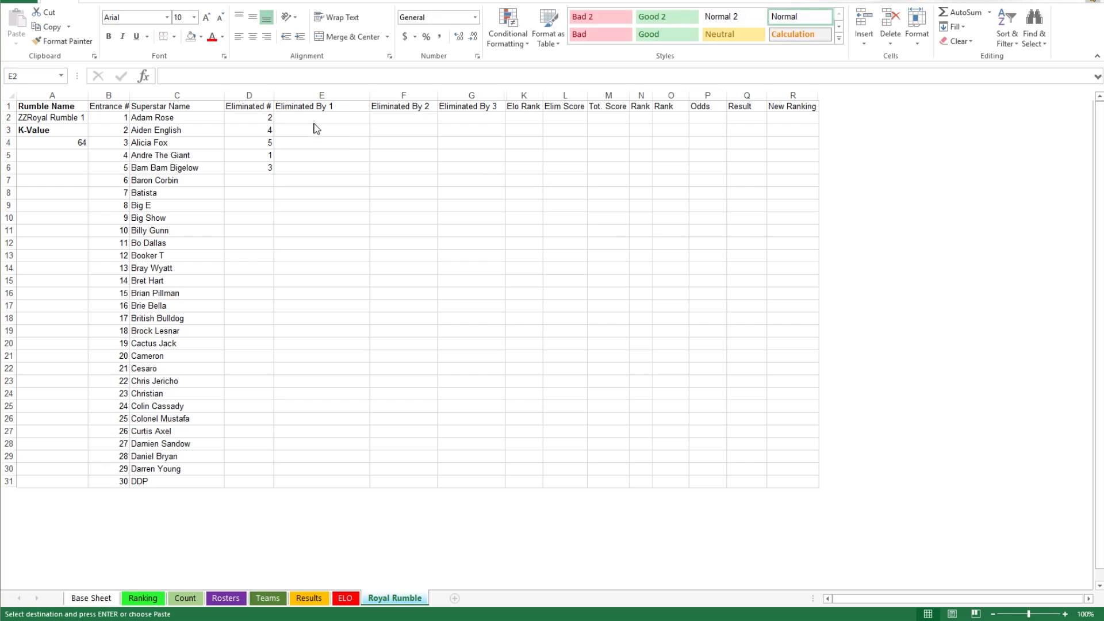
left_click(291, 115)
key("ctrl+v")
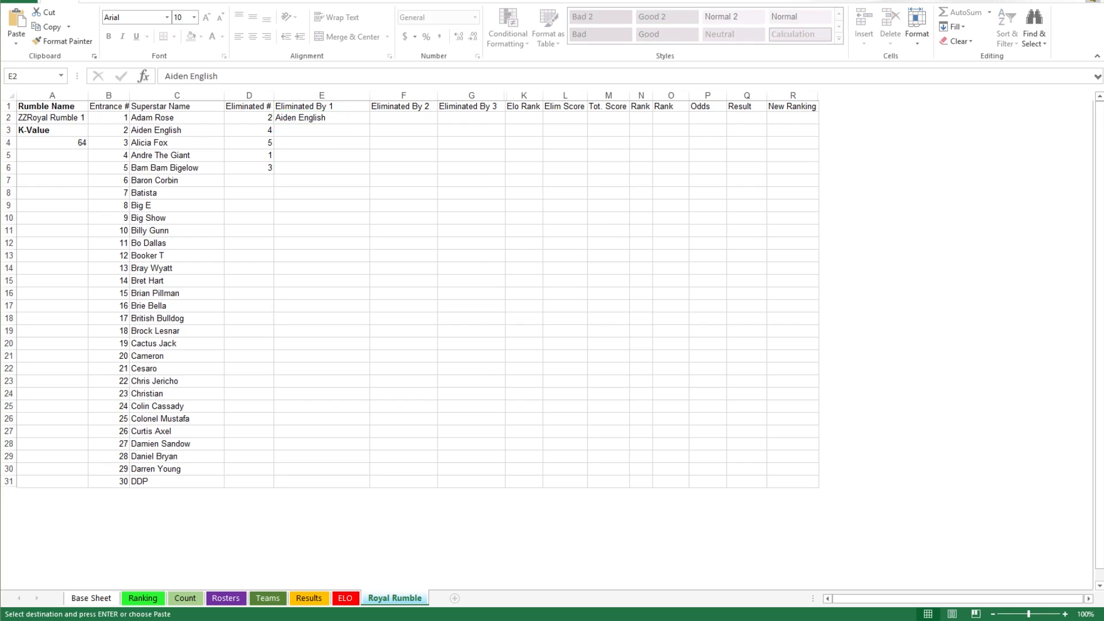
left_click(287, 128)
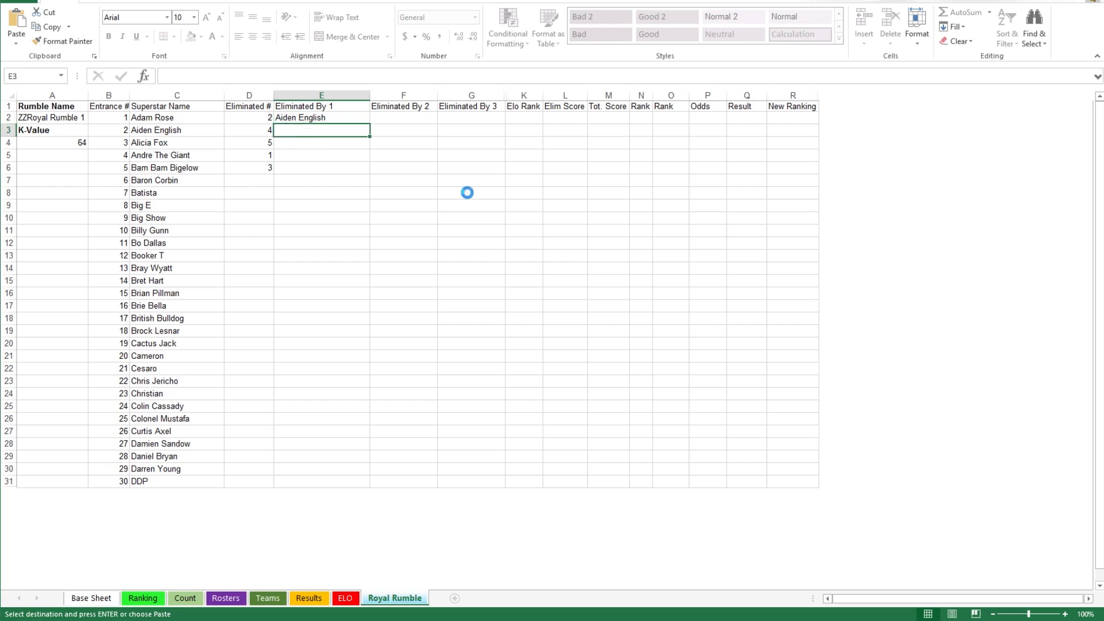
key("ctrl+v")
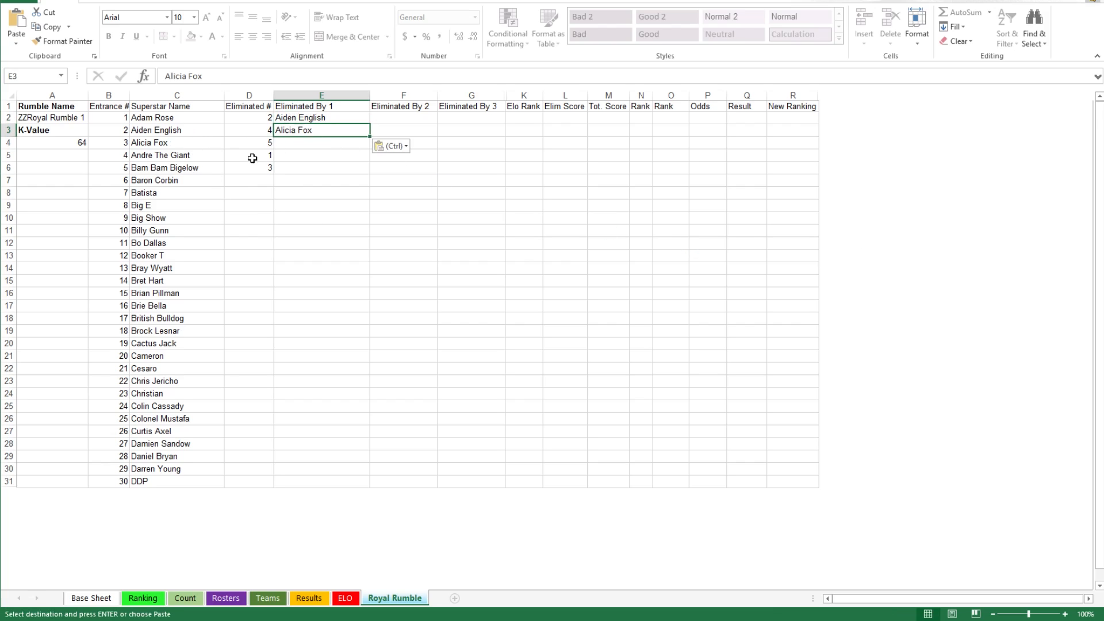
left_click(314, 145)
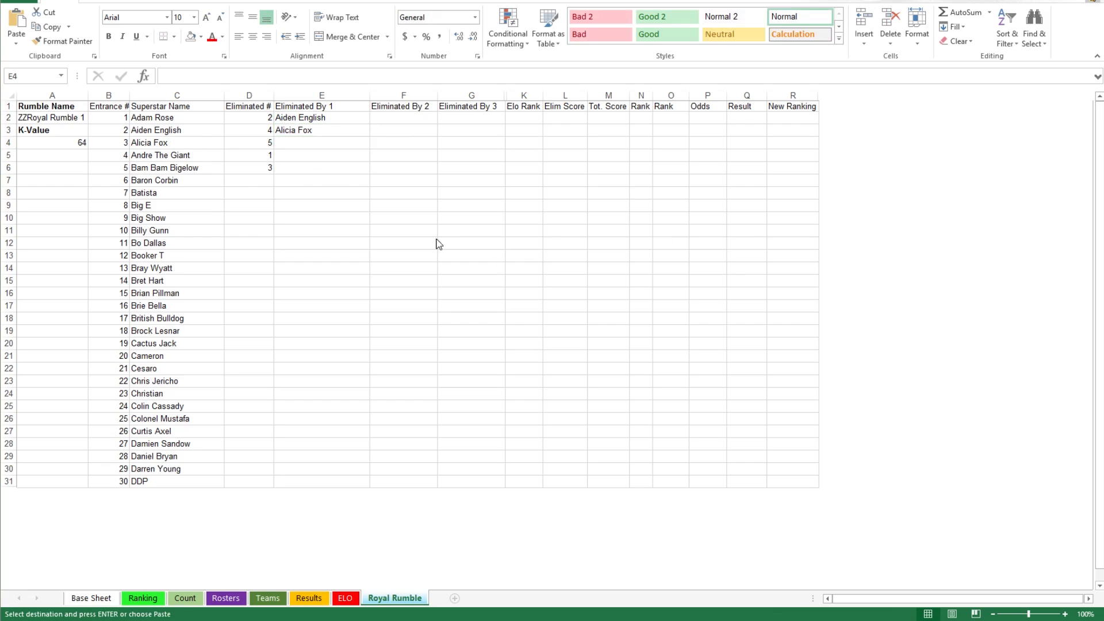
Step: Paste the prepared elimination numbers and Eliminated By 1 names for all 30 entrants, starting at cell D2
left_click(264, 117)
key("ctrl+v")
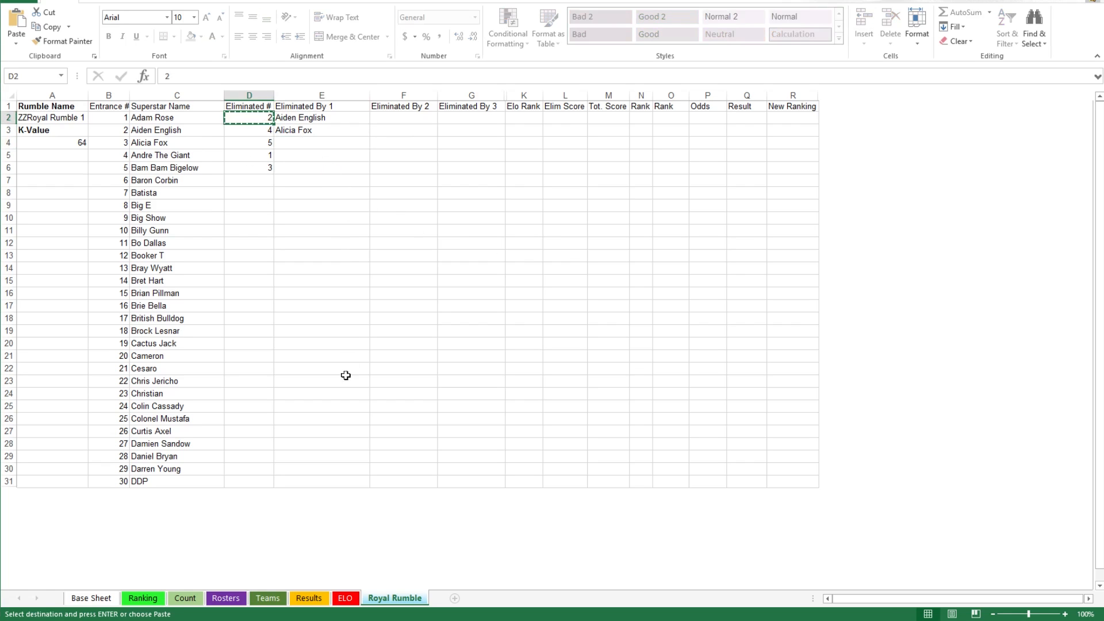
left_click(353, 343)
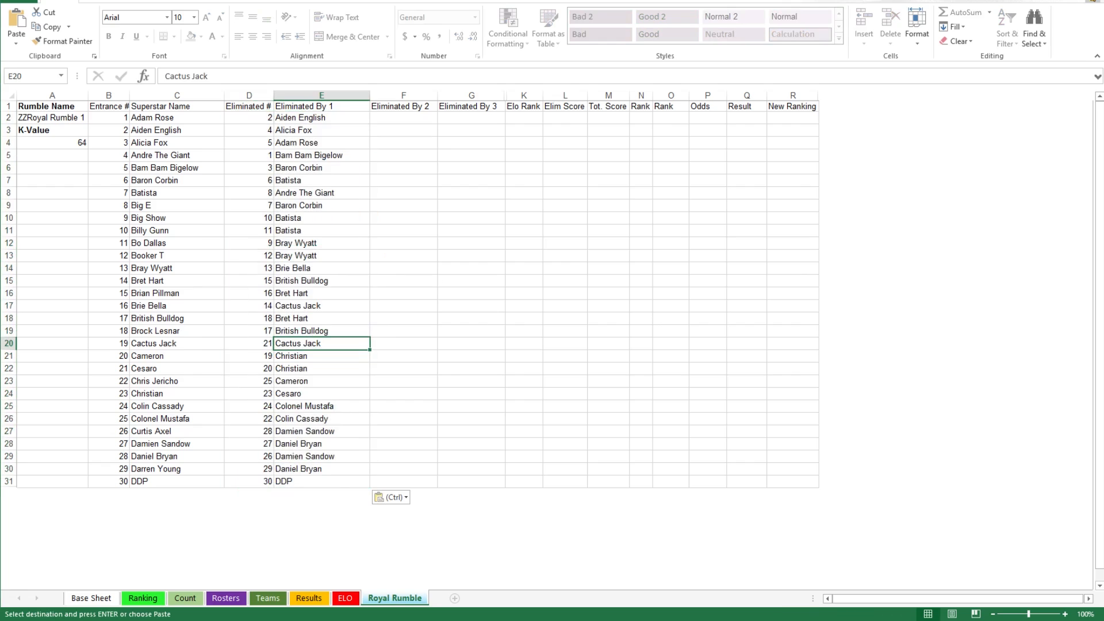
key("ctrl+Home")
left_click(454, 234)
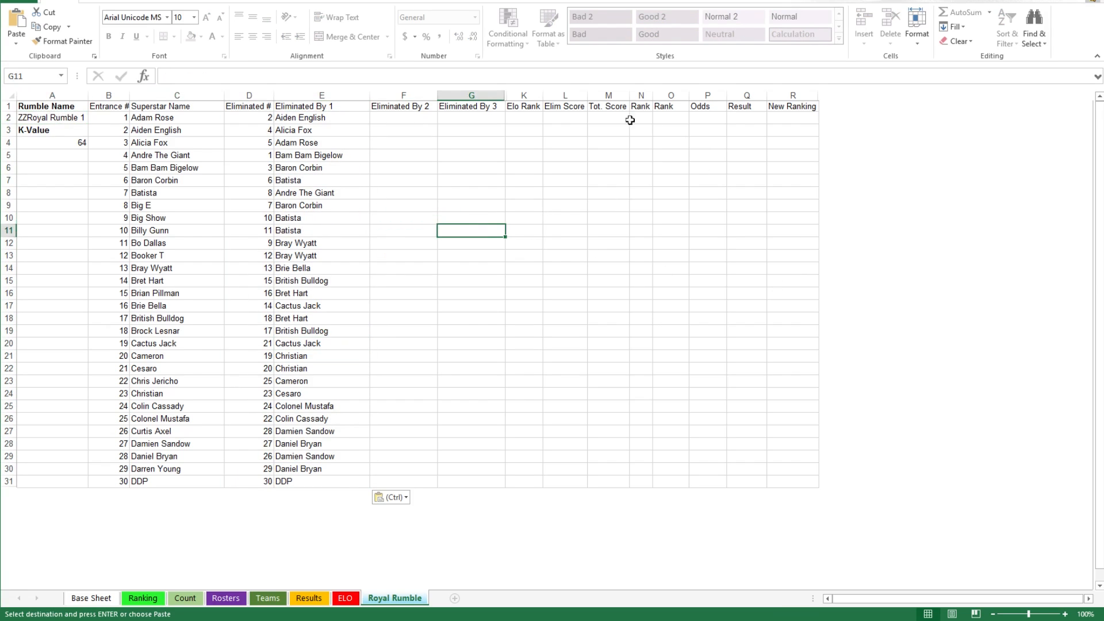
Step: Check the rumble name's spelling on the Results sheet and change cell A2 of the Royal Rumble sheet to ZZ Royal Rumble 1
left_click(34, 118)
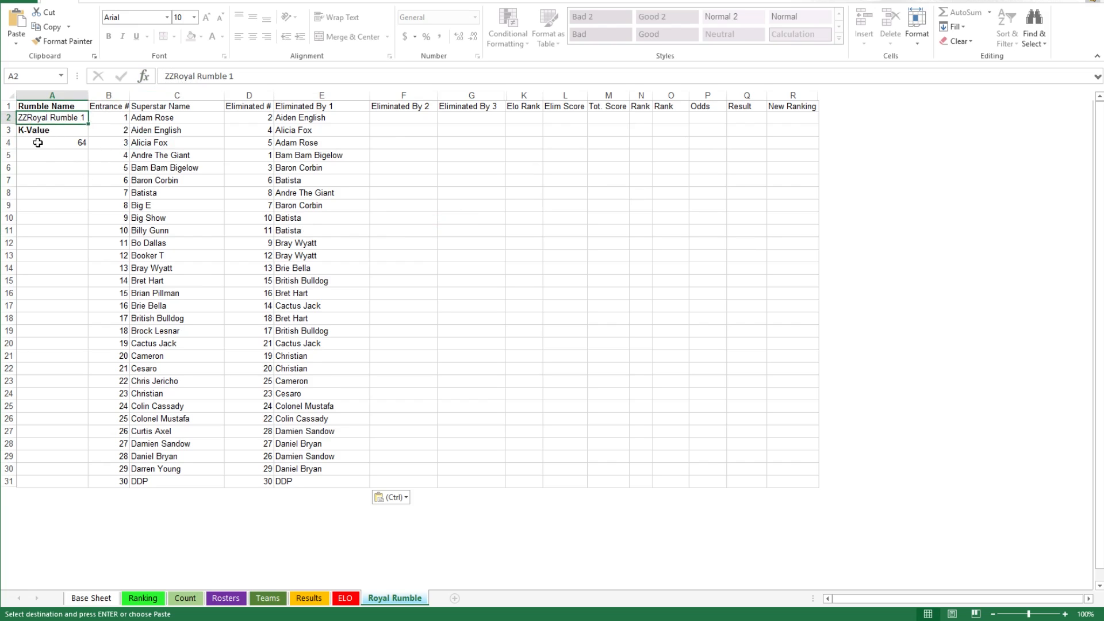
left_click(309, 598)
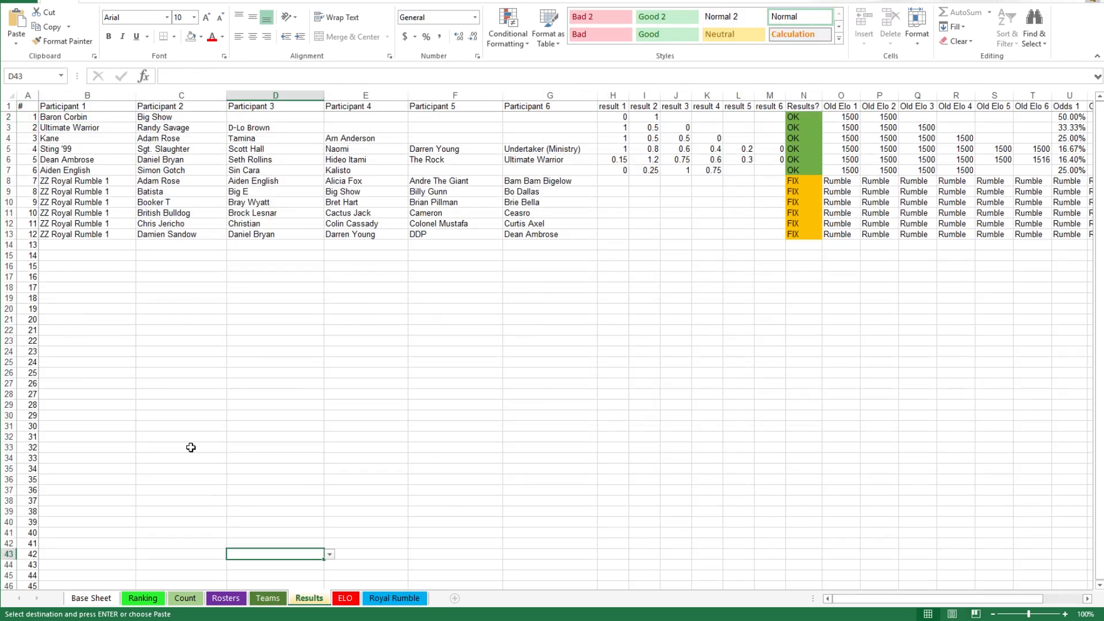
left_click(49, 189)
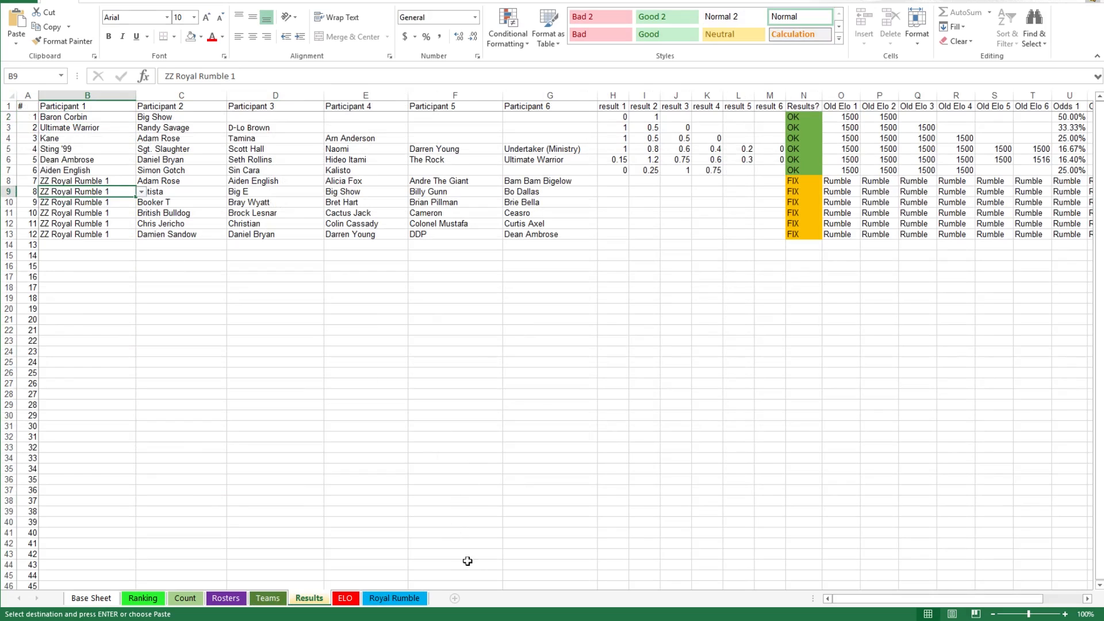
left_click(394, 598)
key("ctrl+v")
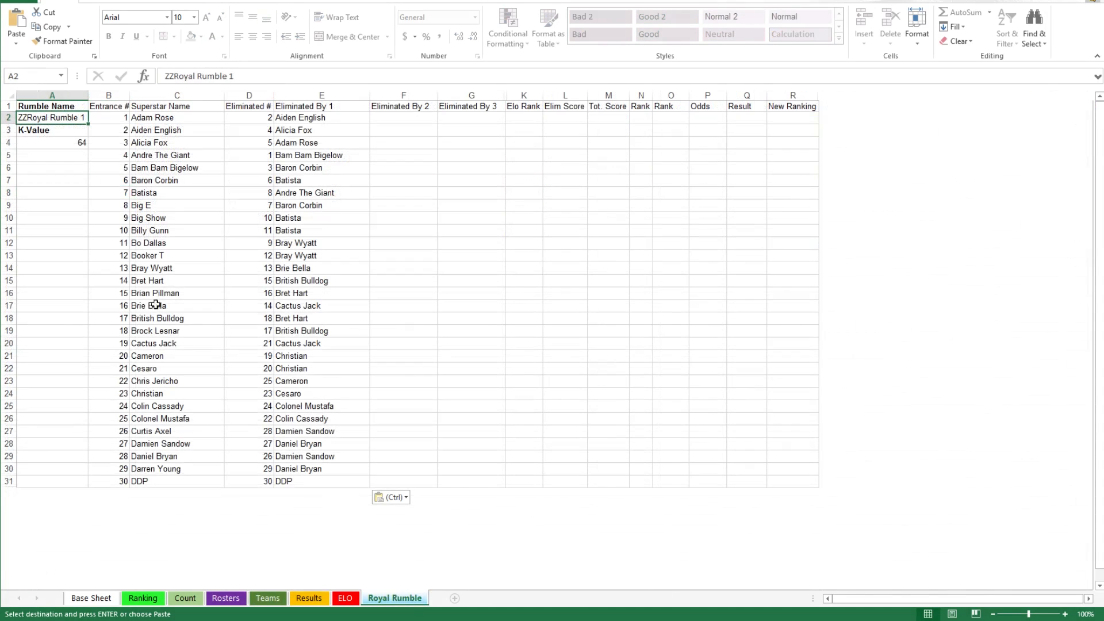
left_click(175, 76)
key("Return")
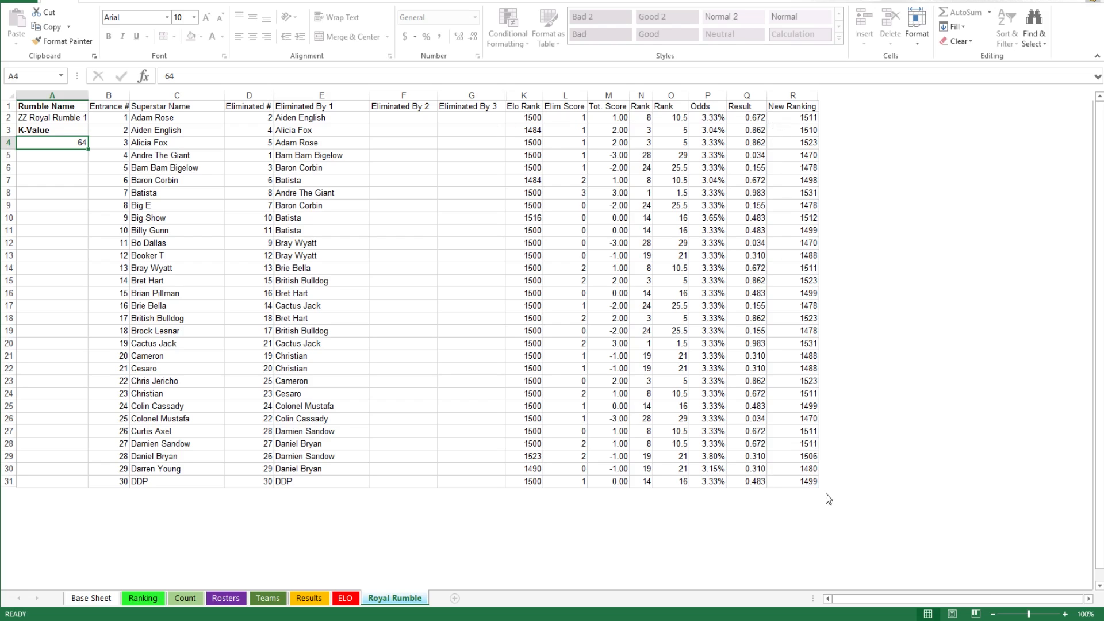
Step: Enter Adam Rose's new Royal Rumble ranking, 1511, as New Elo 2 for match 7 on the Results sheet and check the Ranking sheet
left_click(322, 598)
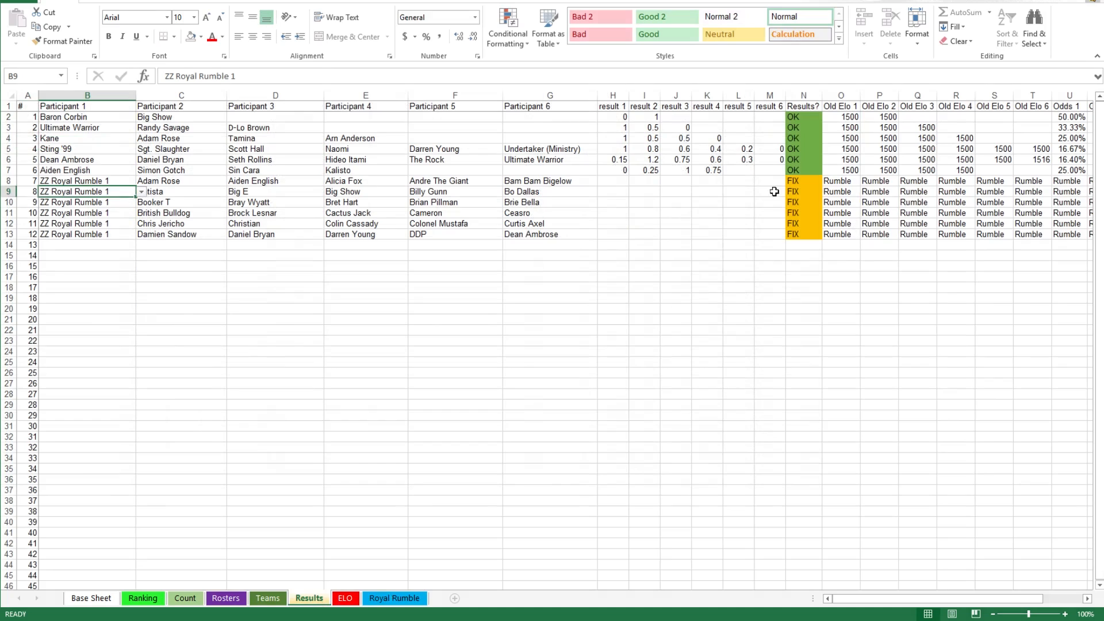
left_click(173, 182)
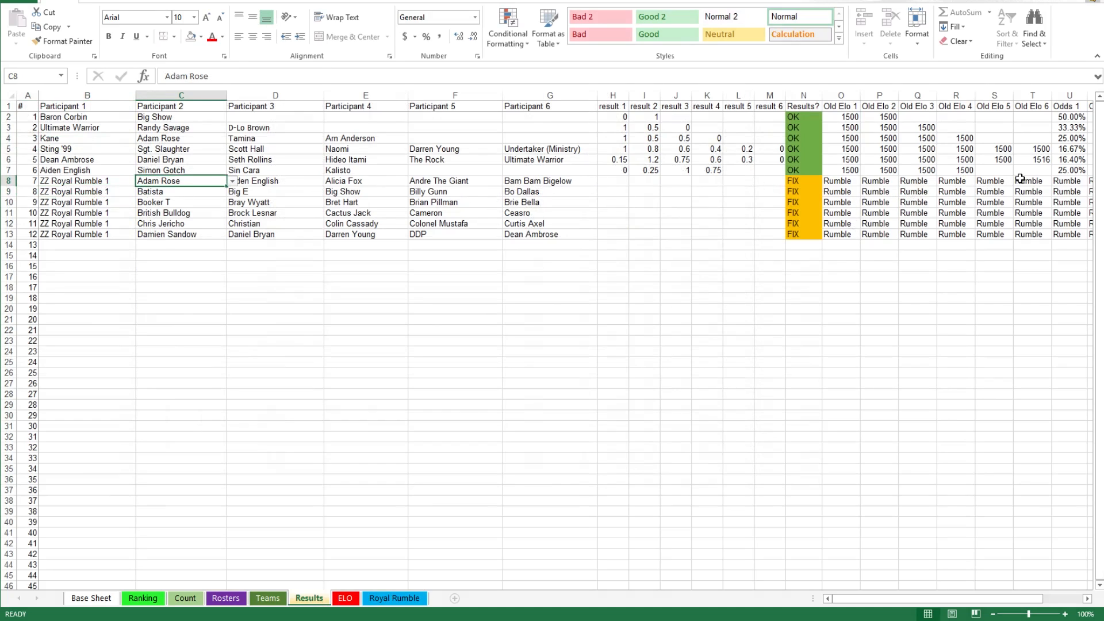
key("Right")
key("Right")
key("Right")
key("Right")
key("Right")
key("Right")
key("Right")
key("Right")
key("Right")
key("Right")
key("Right")
key("Right")
key("Right")
key("Right")
key("Right")
key("Right")
key("Right")
key("Right")
key("Right")
key("Right")
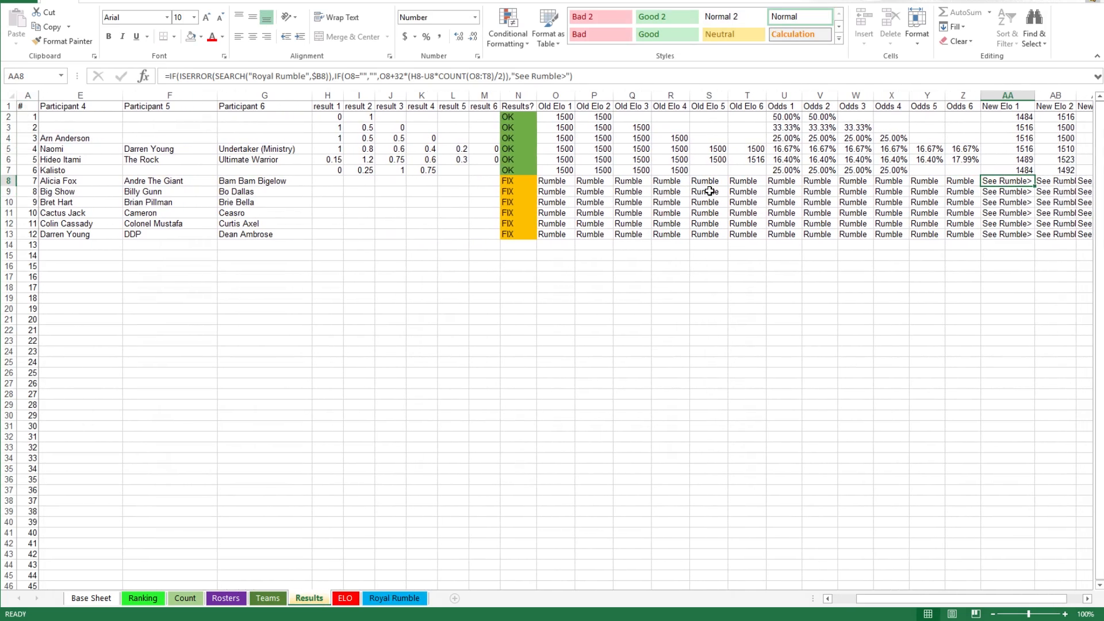
key("Right")
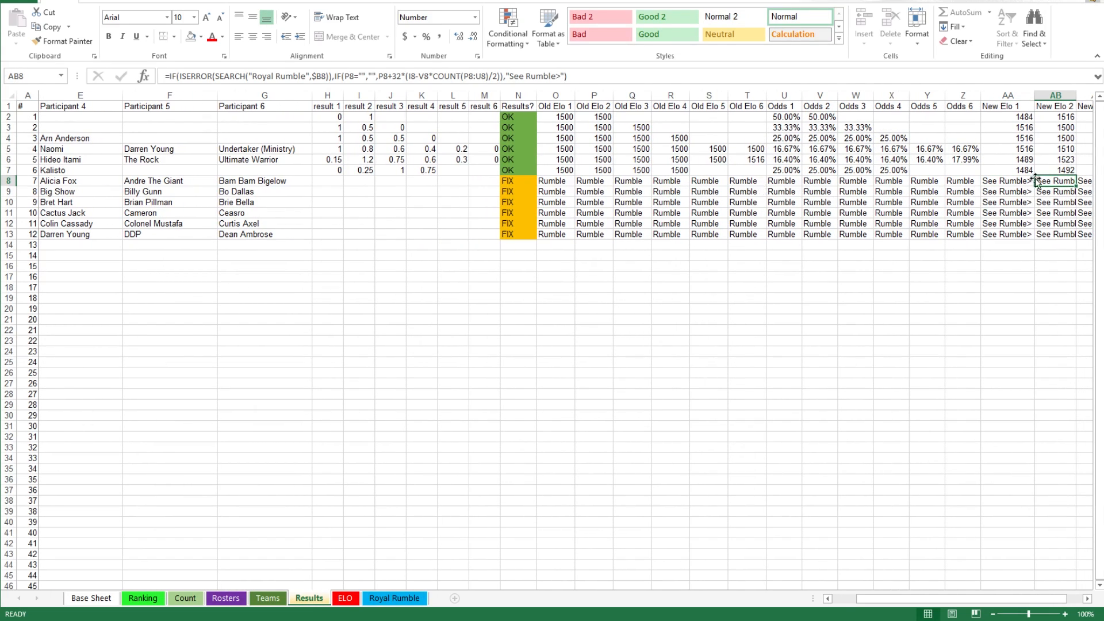
left_click(399, 597)
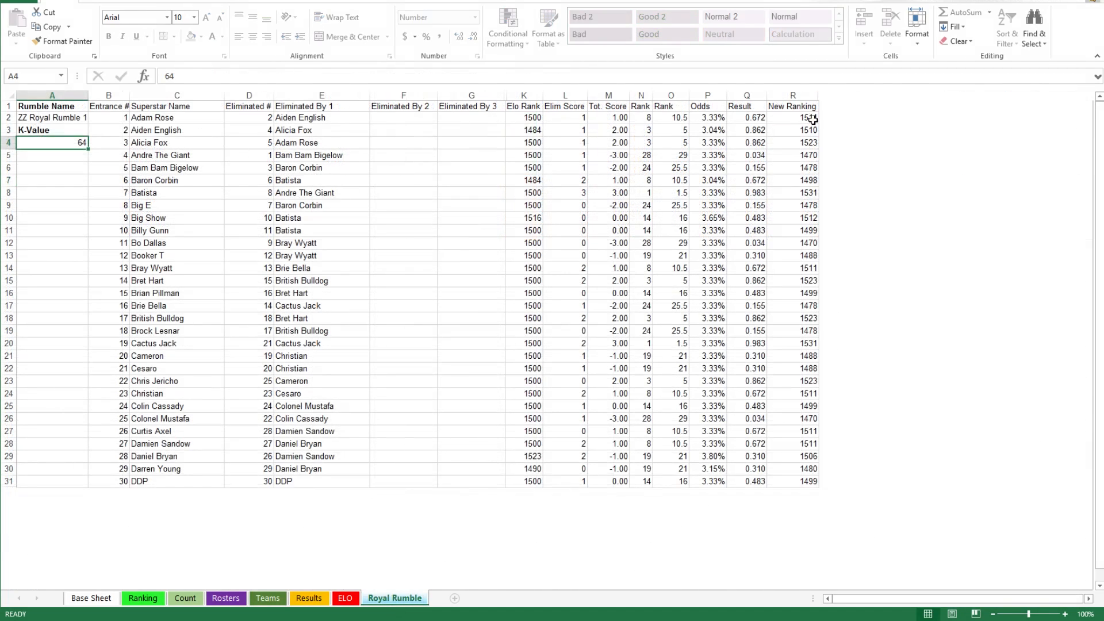
left_click(309, 598)
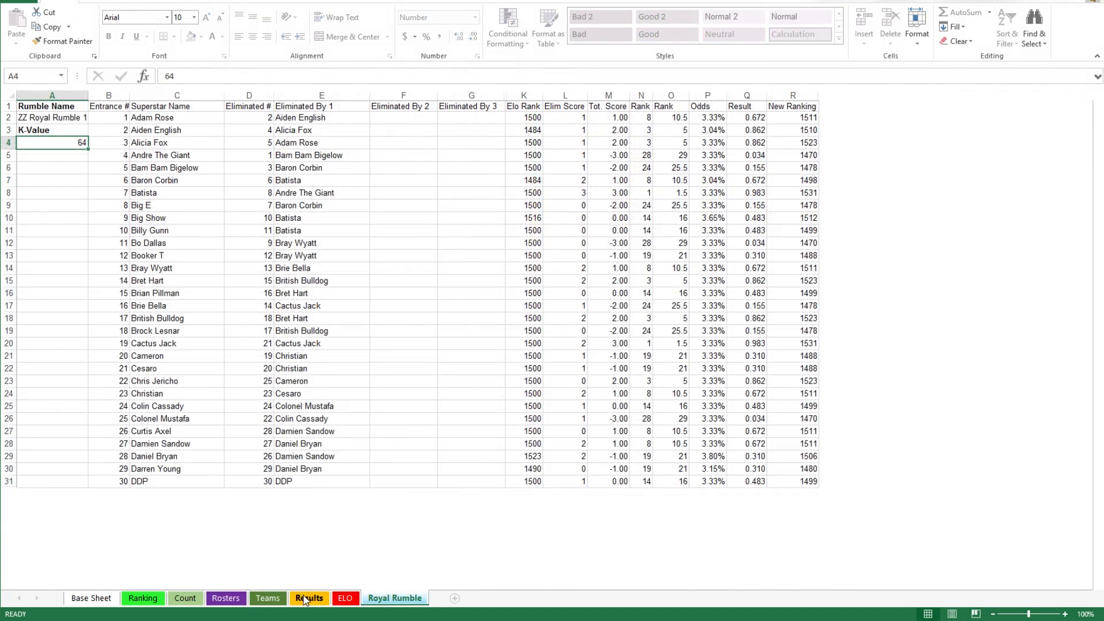
type("15")
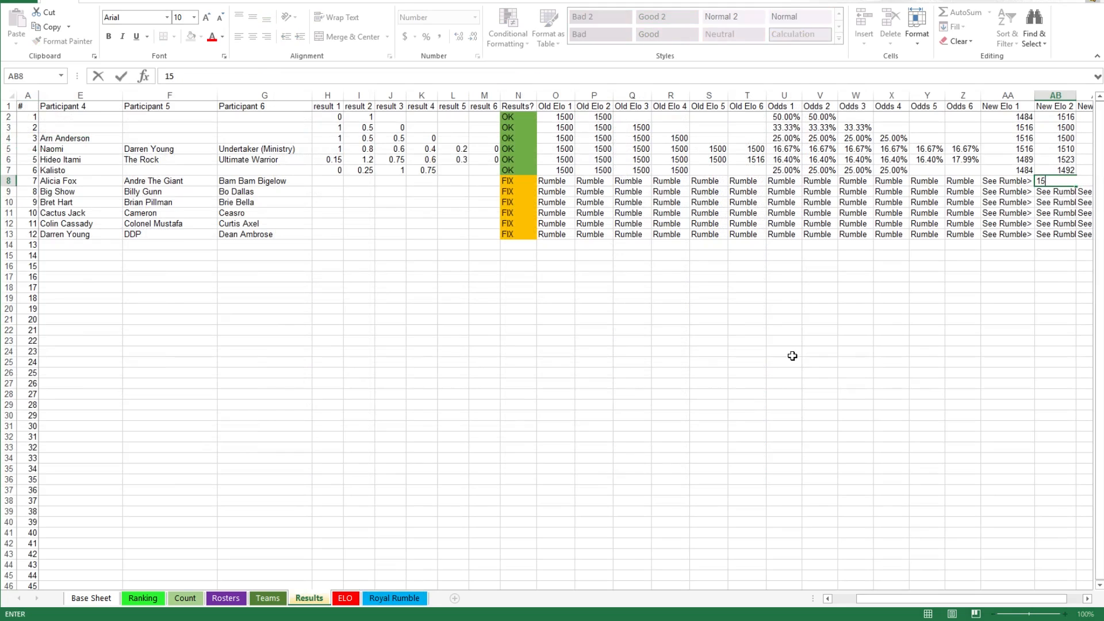
type("11")
key("Return")
key("Right")
key("Right")
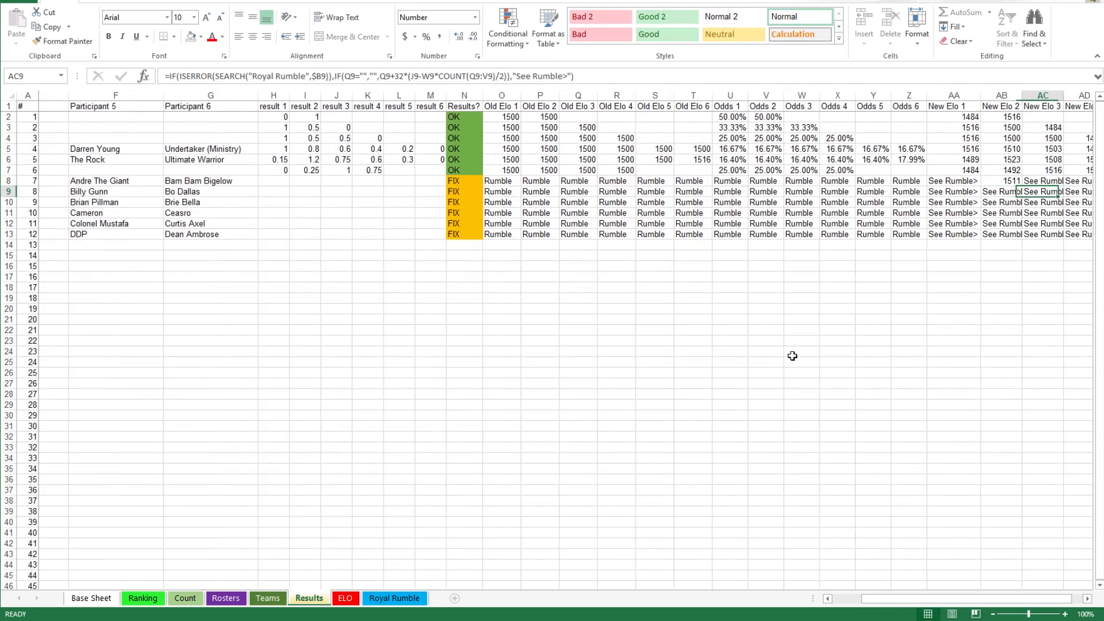
key("Up")
key("Left")
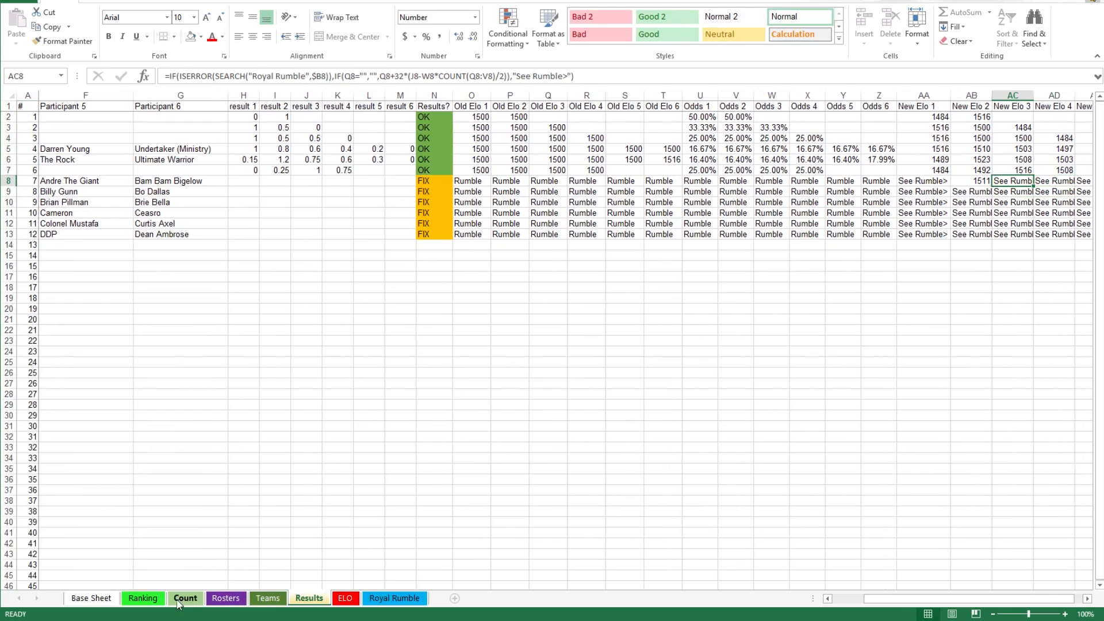
left_click(146, 601)
scroll(167, 291, "down", 1)
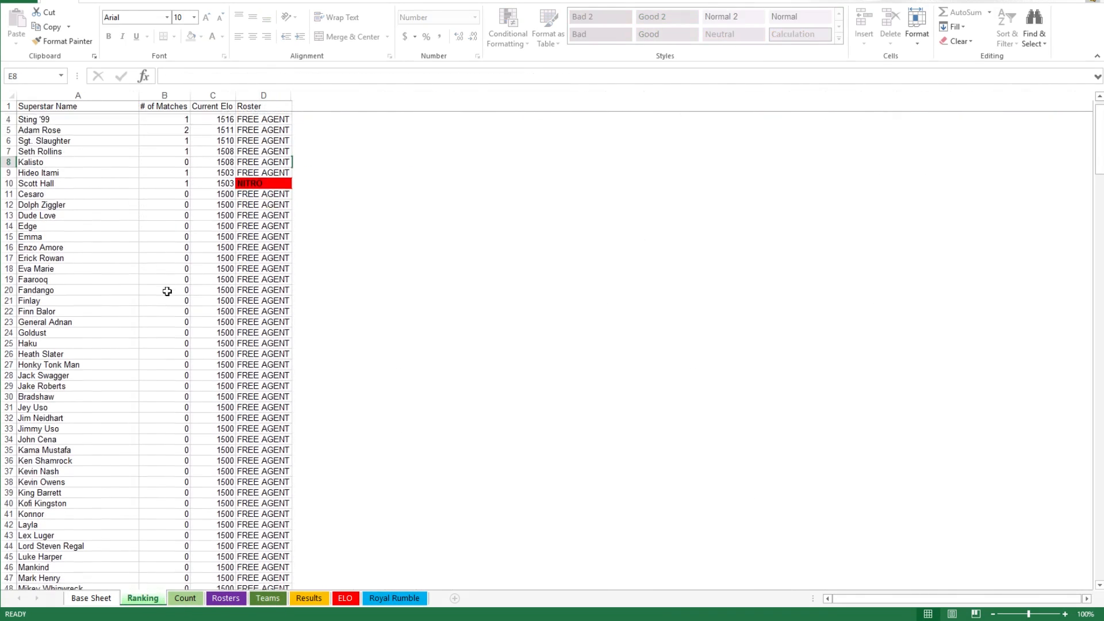
scroll(167, 291, "up", 1)
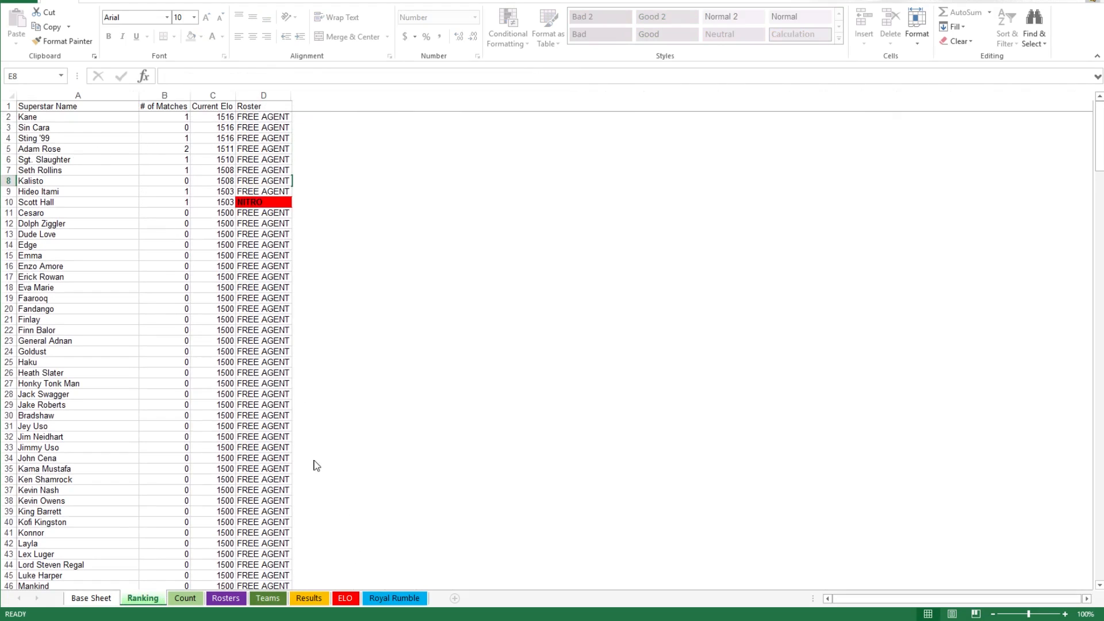
Step: Clear the superstar names, elimination numbers and Eliminated By 1 entries for all 30 entrants on the Royal Rumble sheet and undo the clearing
left_click(379, 601)
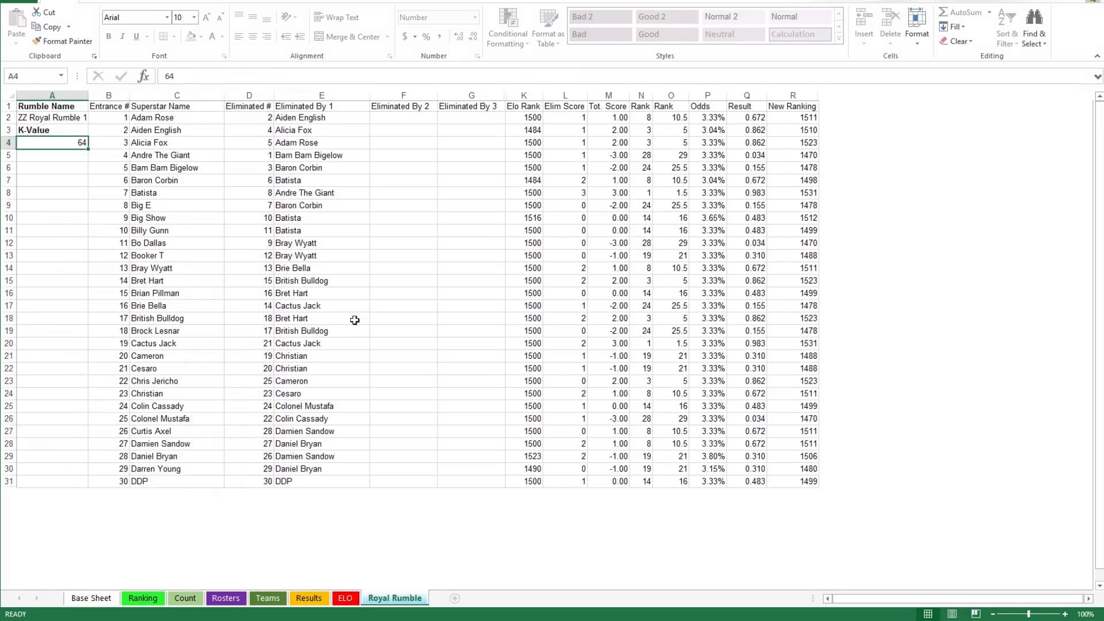
left_click(296, 380)
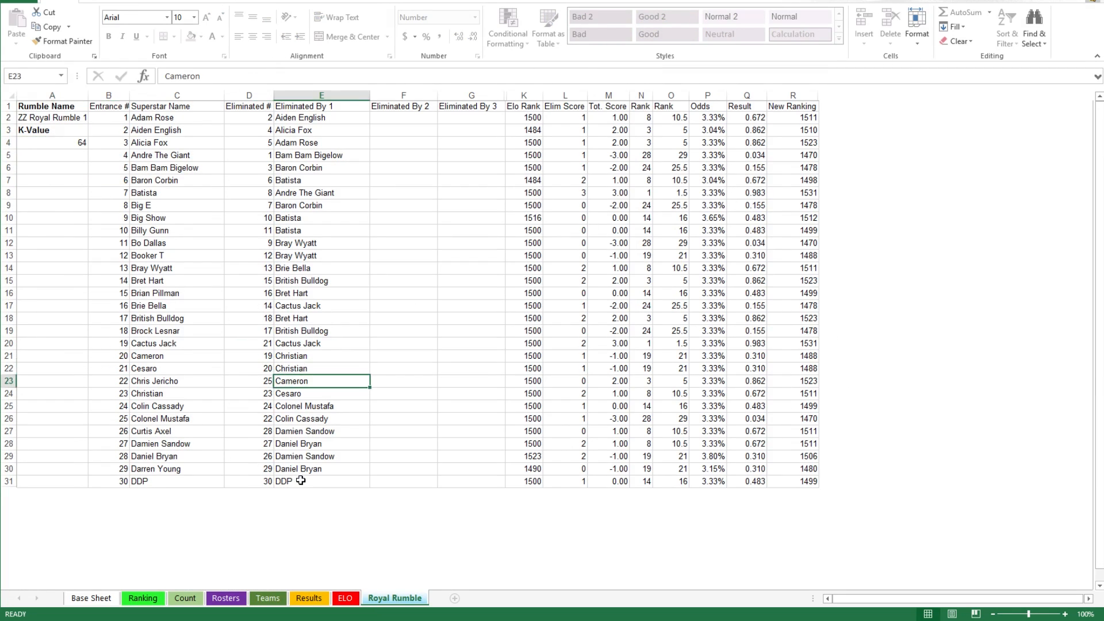
left_click_drag(309, 482, 162, 113)
key("Delete")
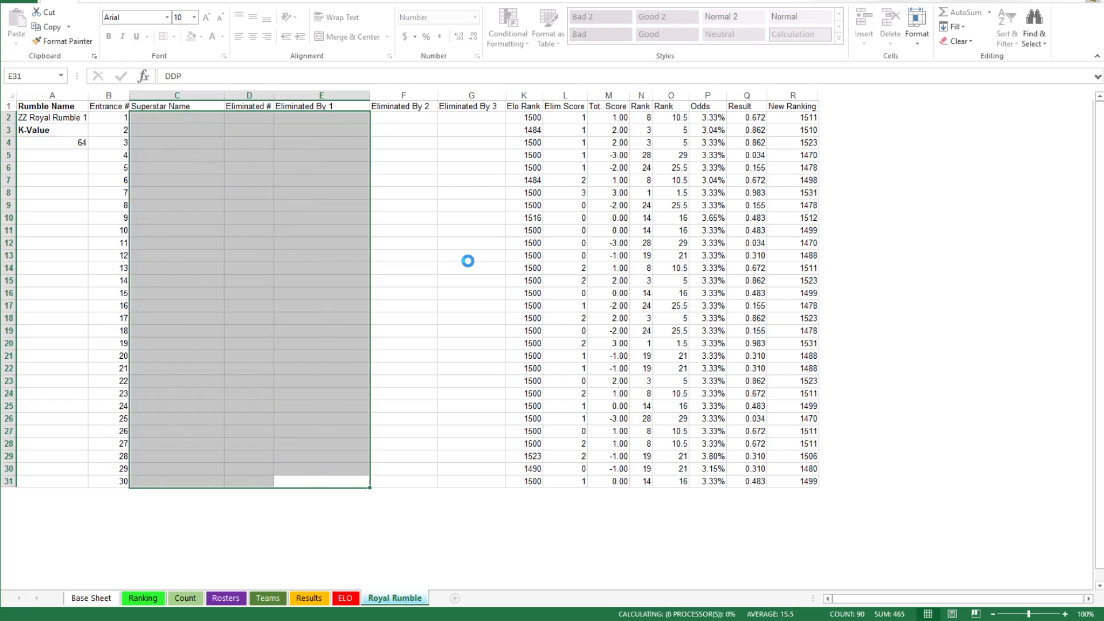
left_click(83, 123)
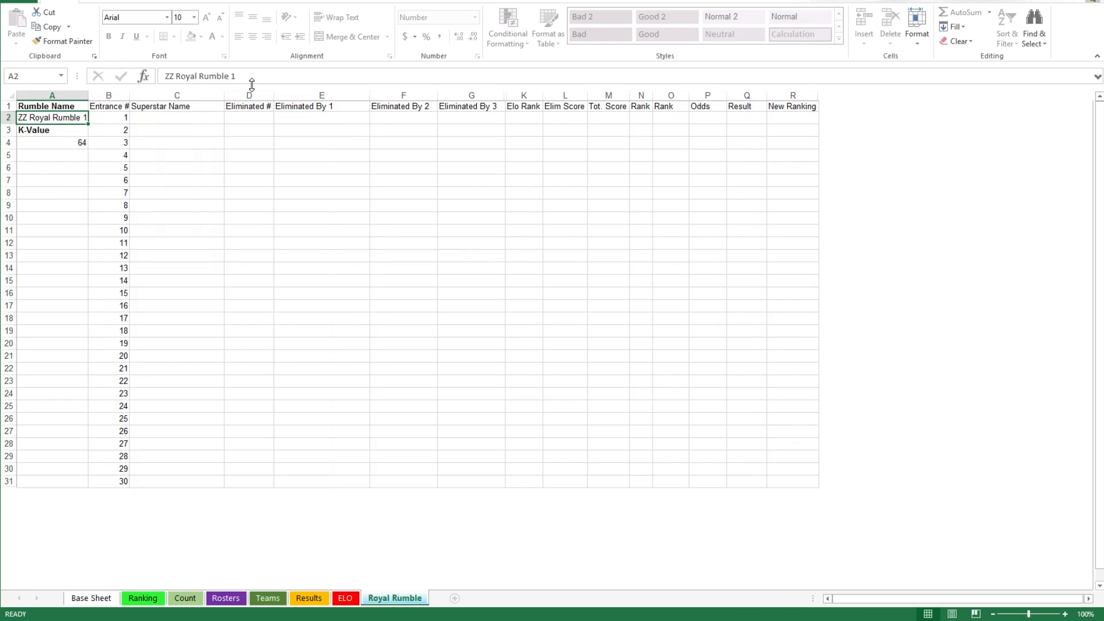
left_click(335, 253)
key("ctrl+z")
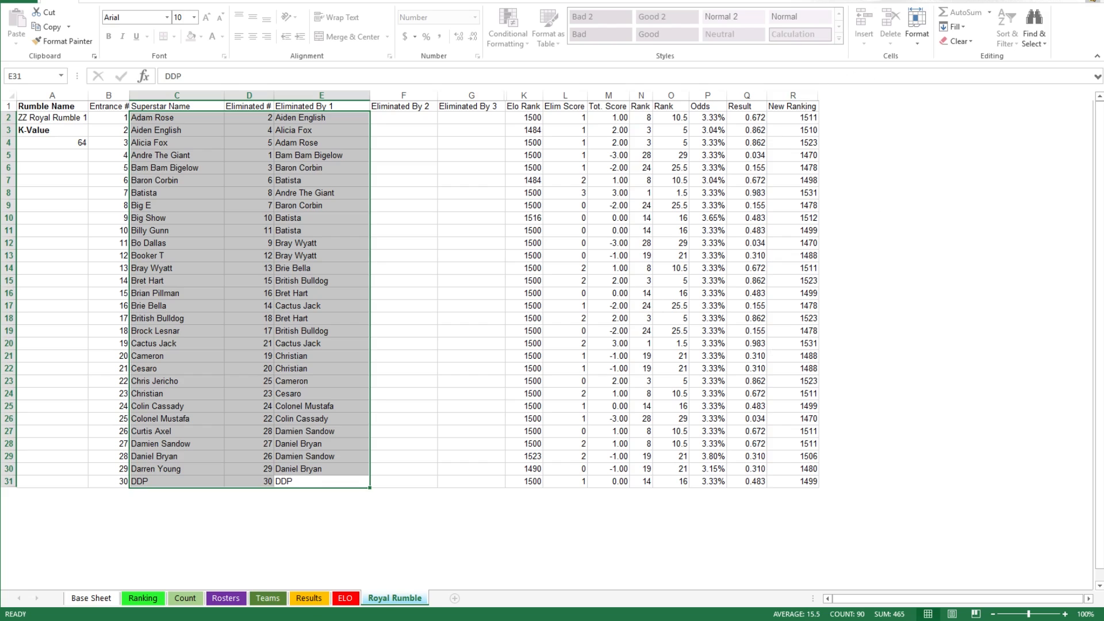
Step: Compare the New Elo columns on the Results sheet with the Royal Rumble sheet's New Ranking column and the ratings on the ELO sheet
left_click(309, 598)
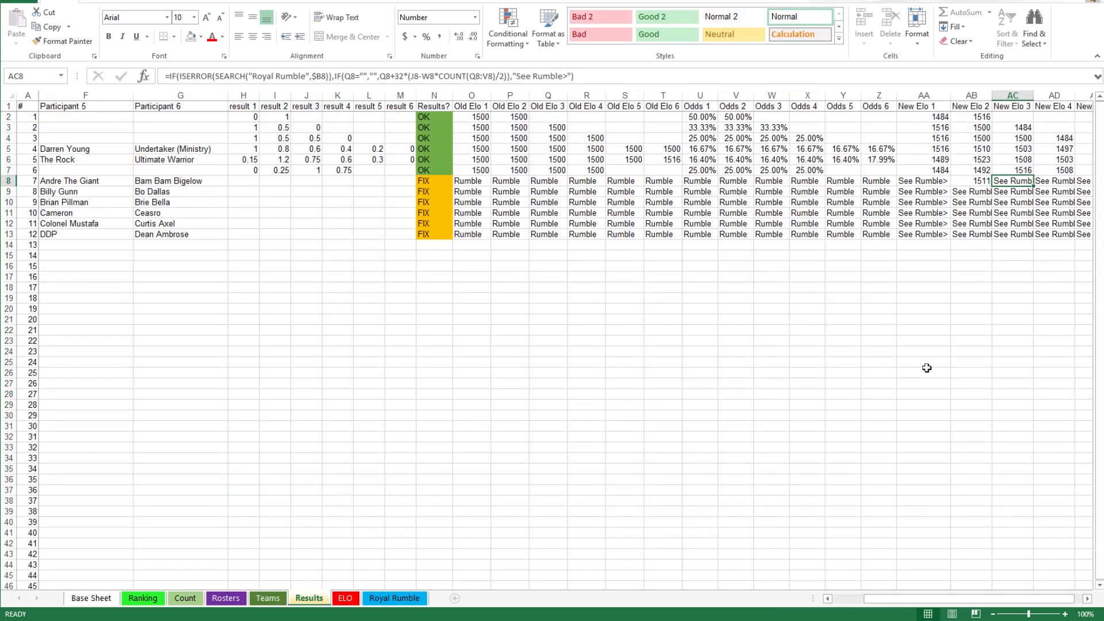
left_click_drag(911, 599, 943, 598)
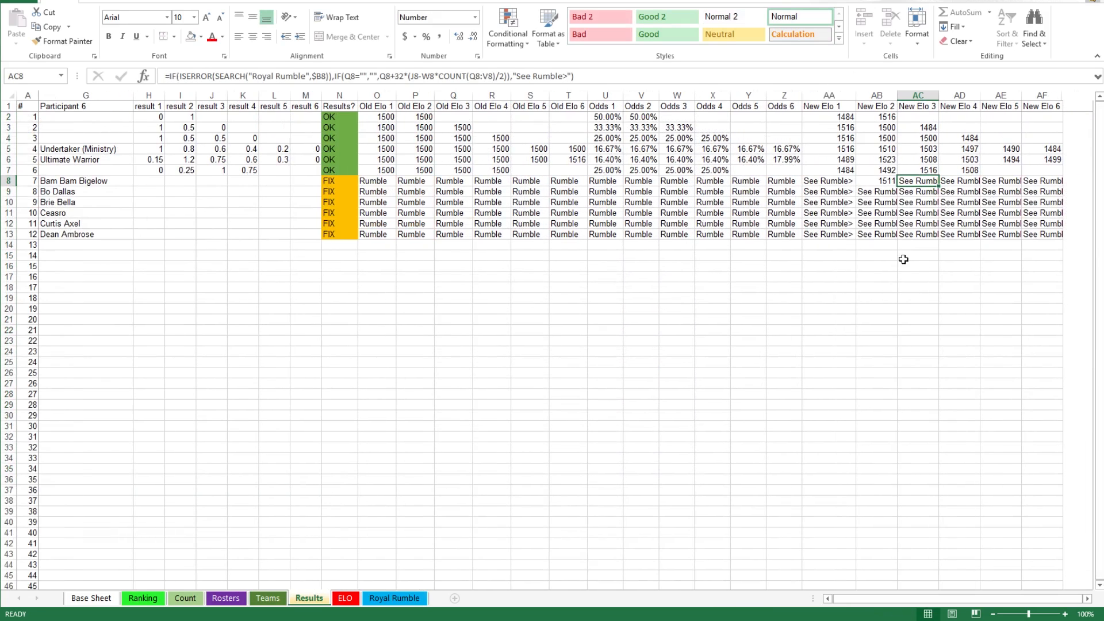
left_click(403, 598)
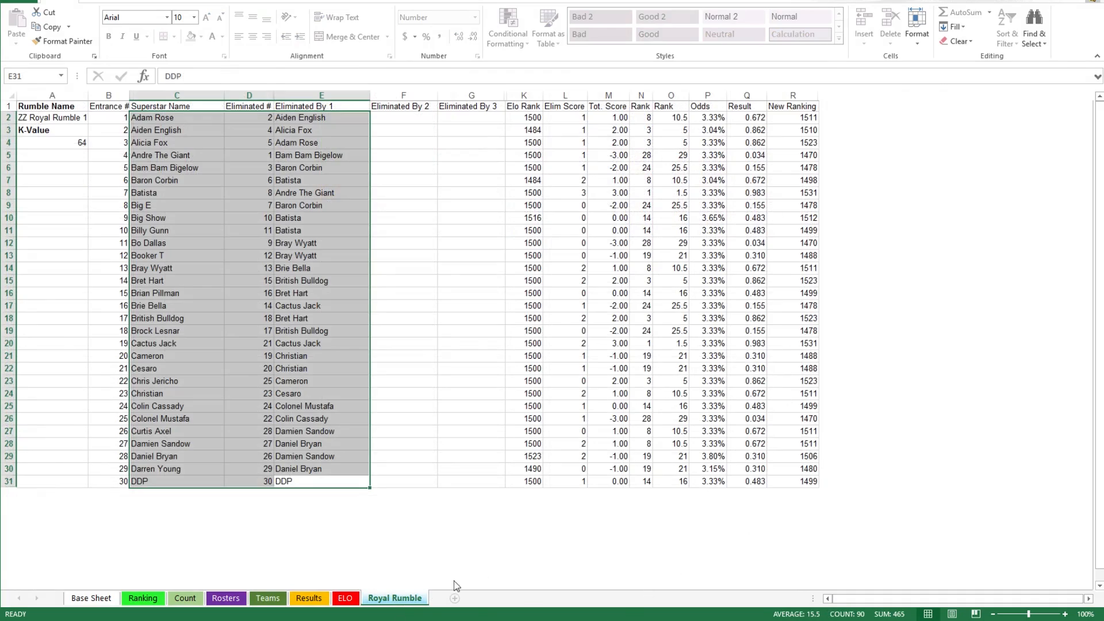
left_click(345, 599)
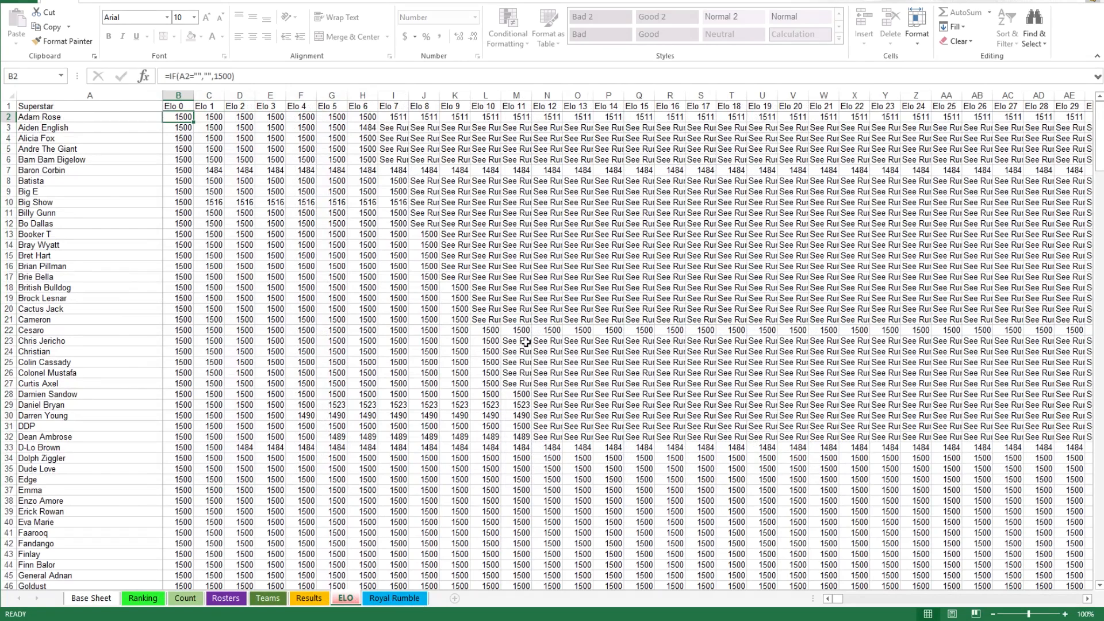
Step: Clear the ZZ Royal Rumble 1 participant entries for matches 7 to 12, cells B8:G13, on the Results sheet
left_click(303, 600)
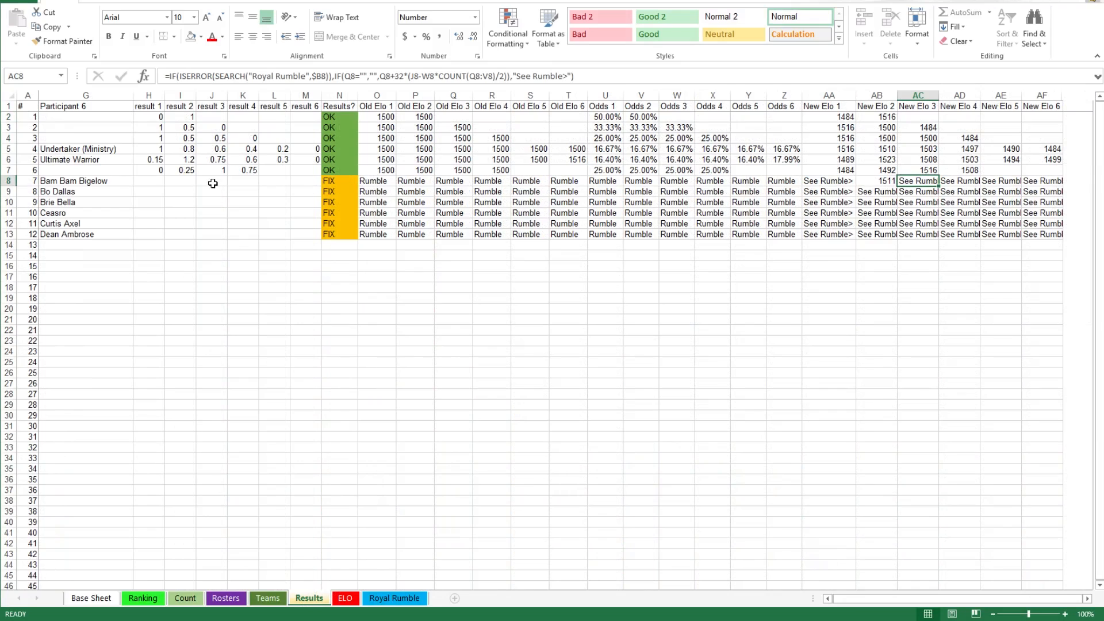
left_click_drag(852, 598, 624, 530)
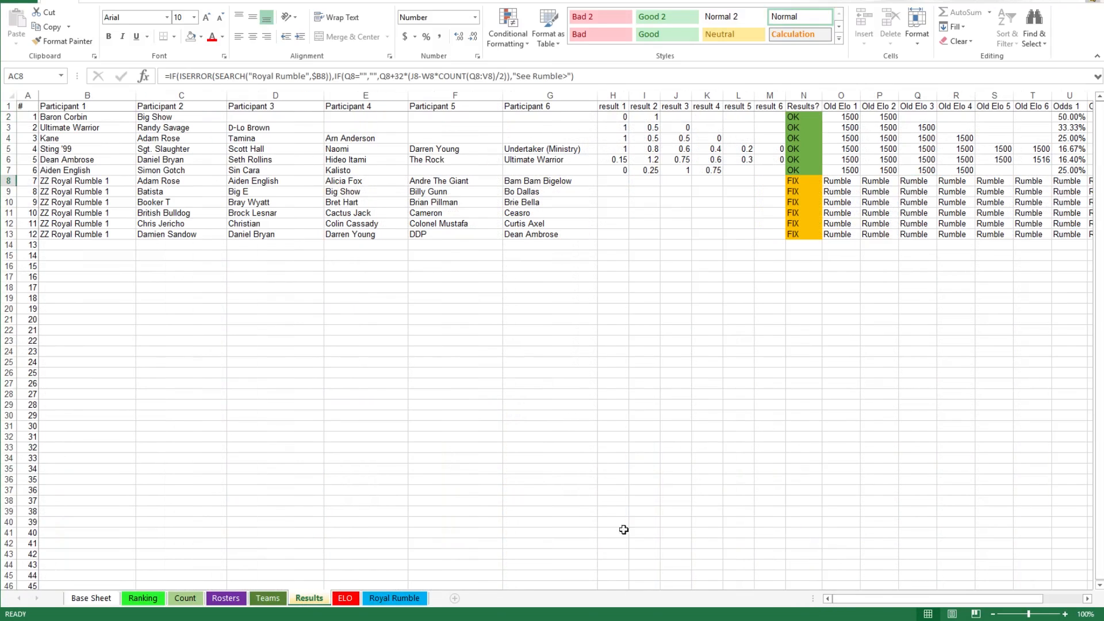
left_click(103, 181)
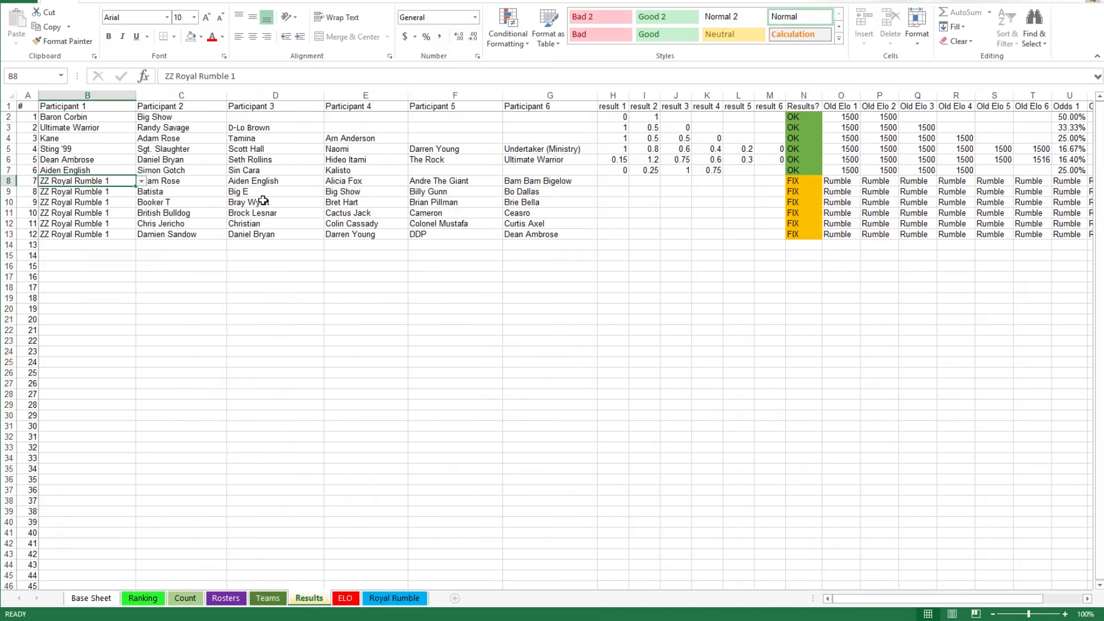
left_click_drag(538, 236, 460, 224)
left_click_drag(232, 175, 60, 184)
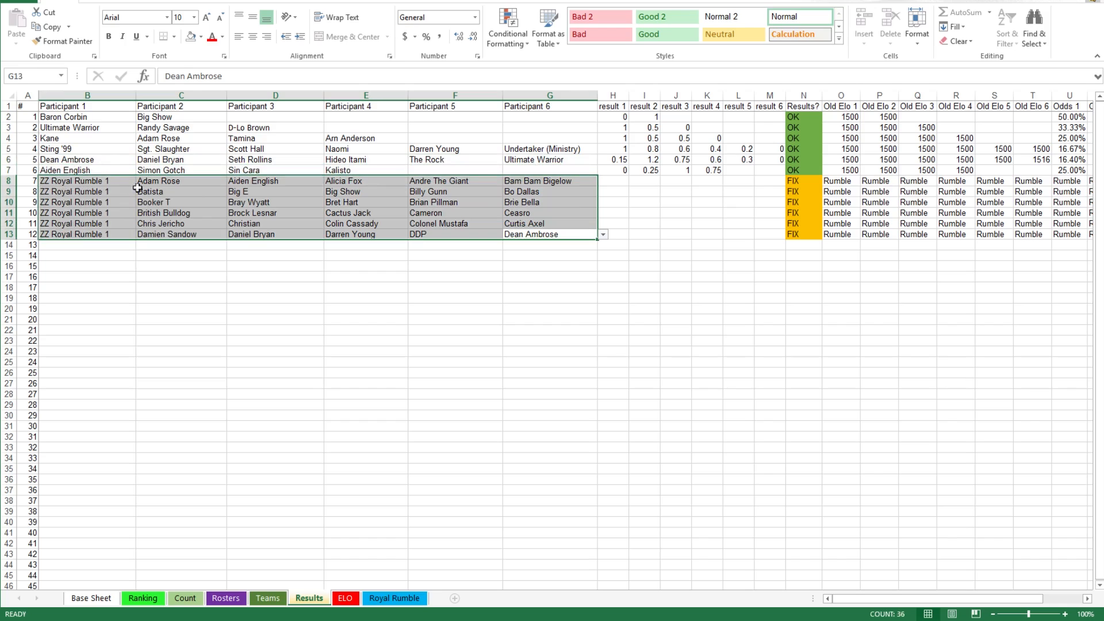
key("Delete")
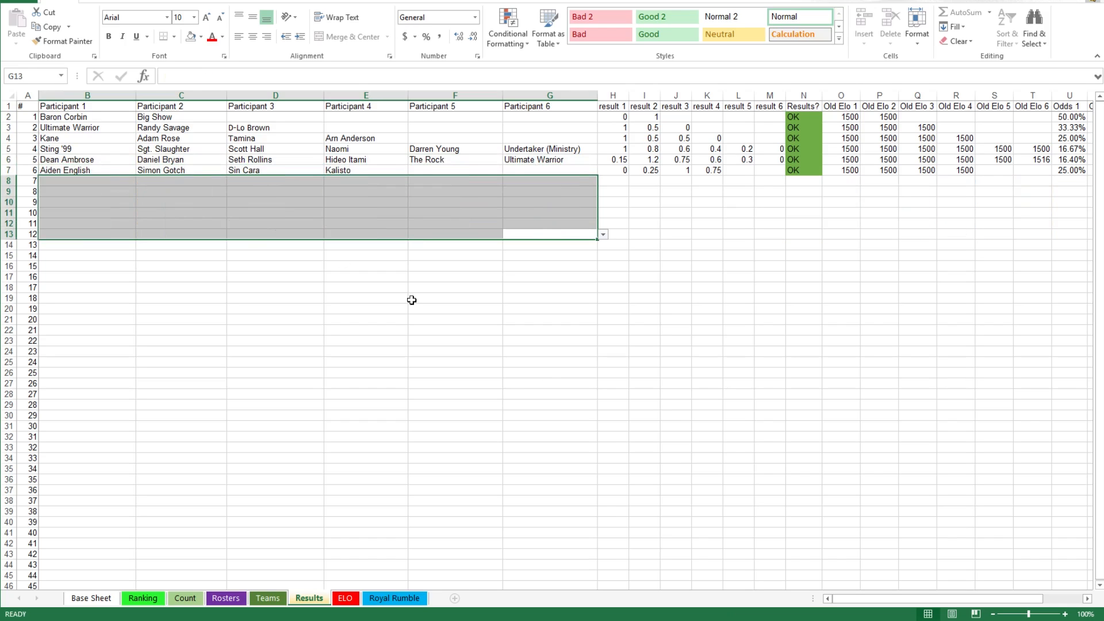
Step: Restore the New Elo 2 formula in cell AB8 by filling it up from cell AB9
left_click_drag(893, 598, 1001, 577)
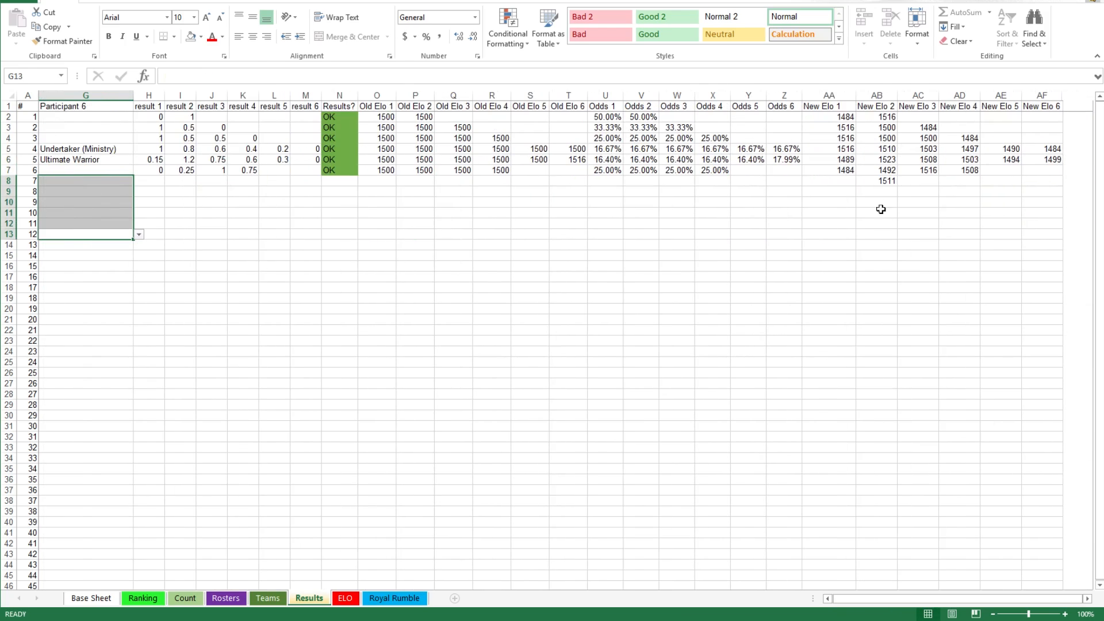
left_click(879, 192)
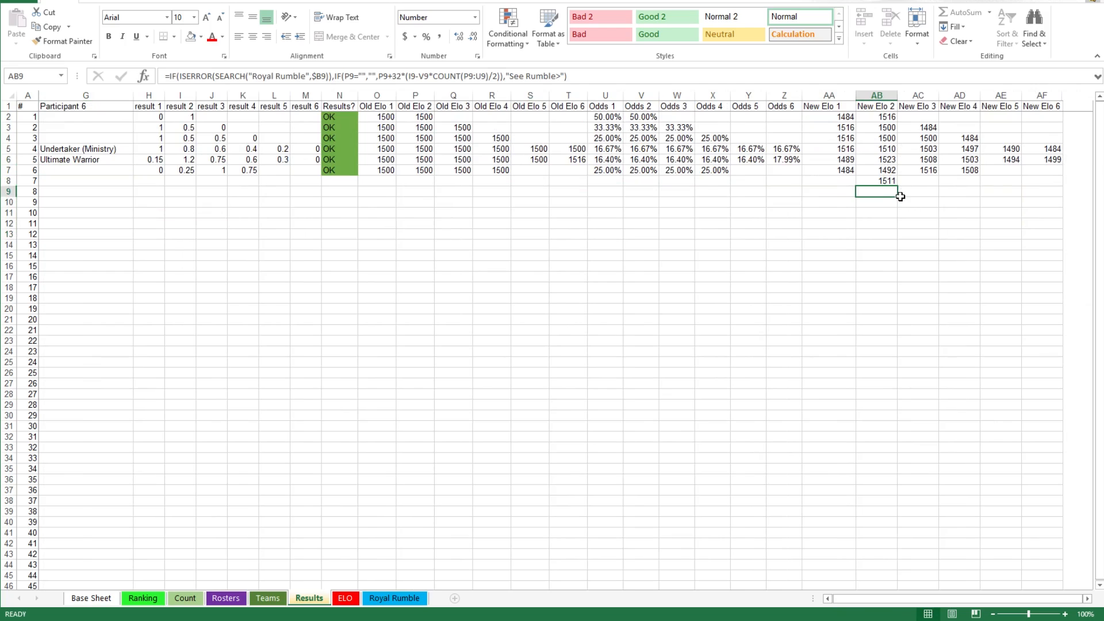
left_click_drag(901, 197, 897, 184)
left_click(882, 179)
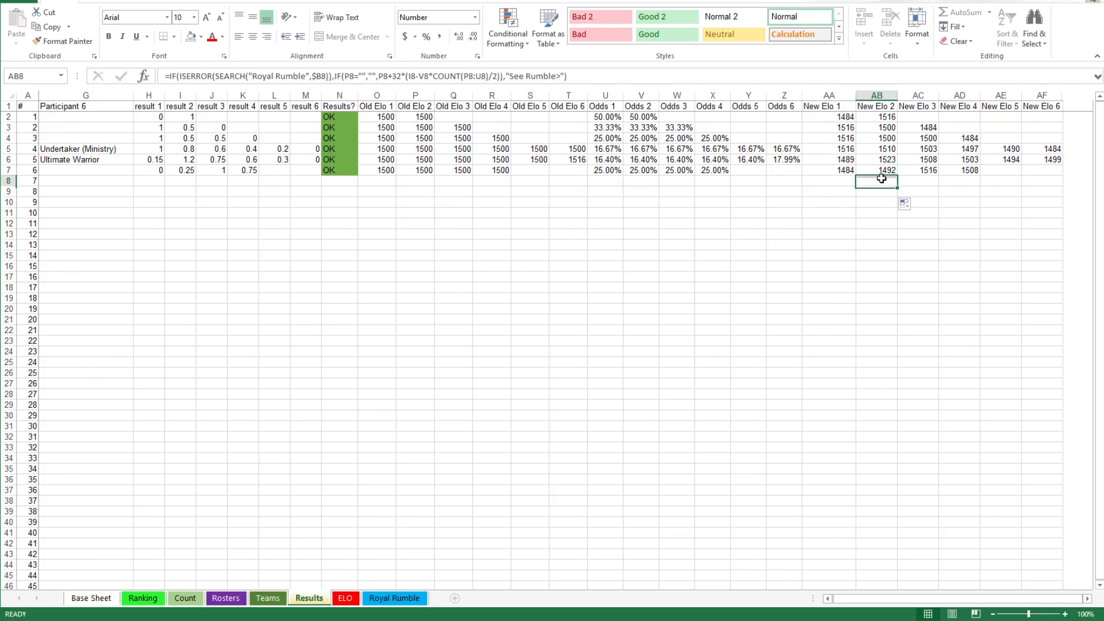
Step: Examine the K-value multiplier in the New Elo 2 formula of cell AB8
left_click(654, 74)
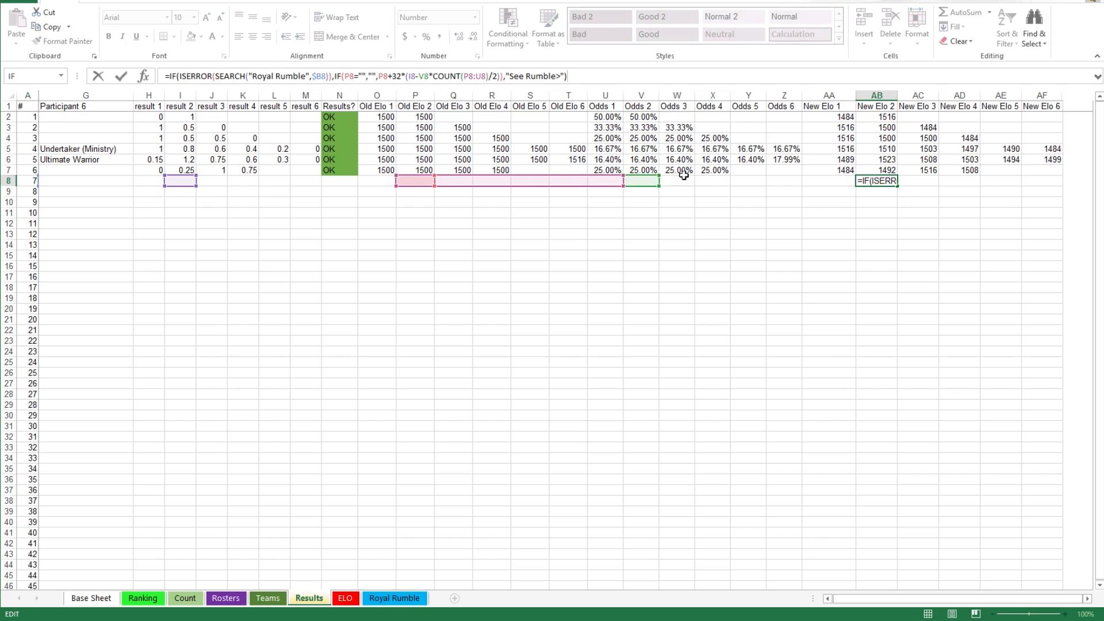
key("Escape")
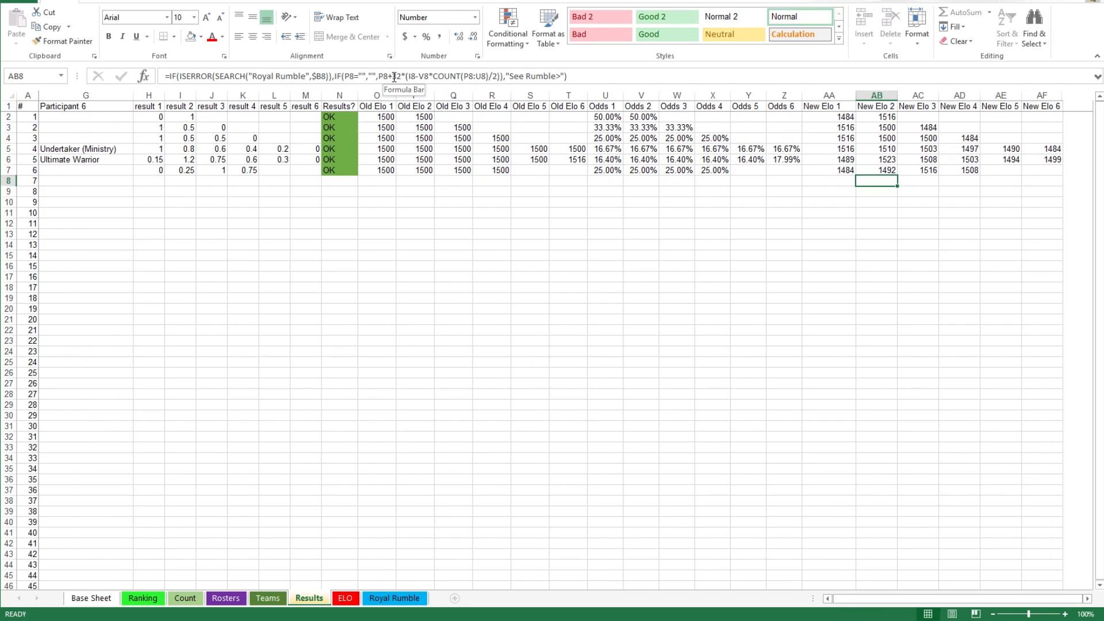
left_click(395, 77)
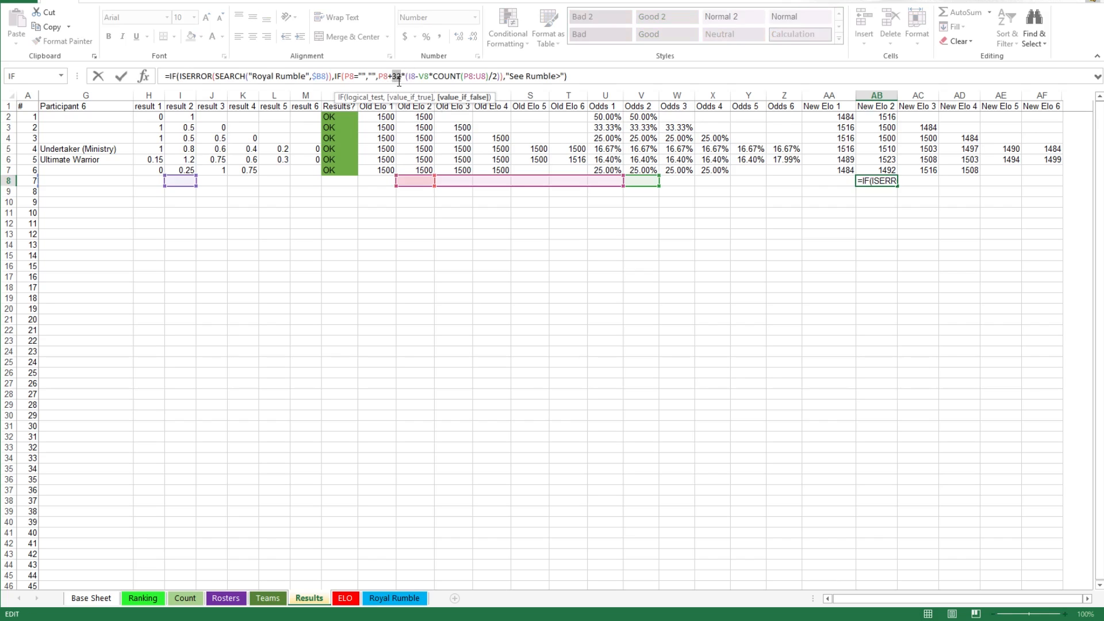
key("Escape")
Step: Set the K-value to 48 in match 1's New Elo 1 and New Elo 2 formulas, cells AA2 and AB2
double_click(843, 117)
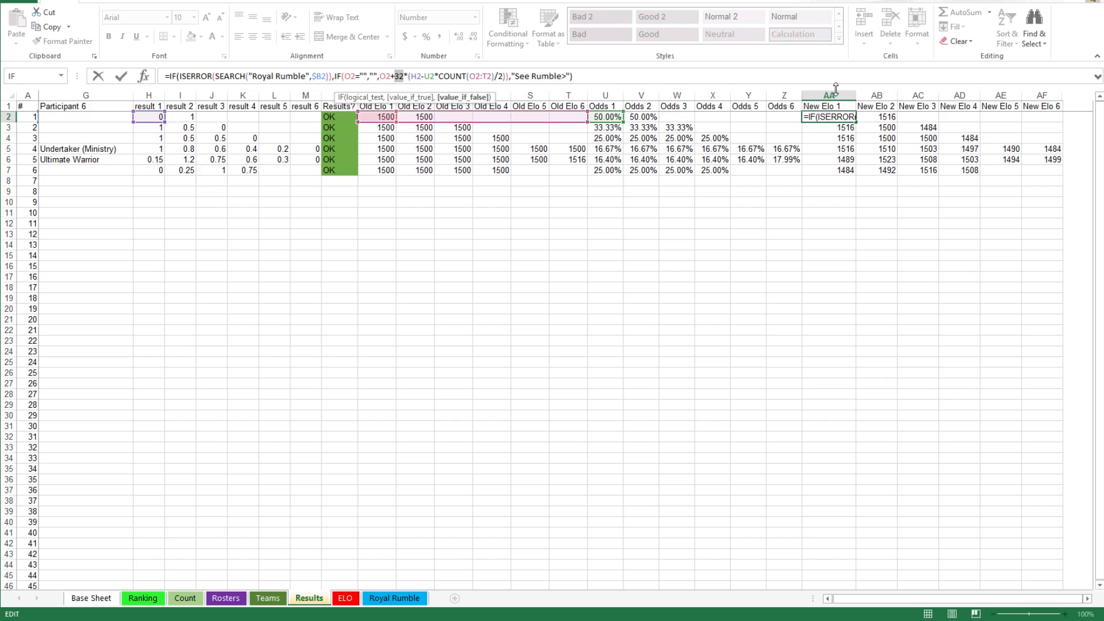
type("48")
key("ctrl+Return")
left_click(885, 118)
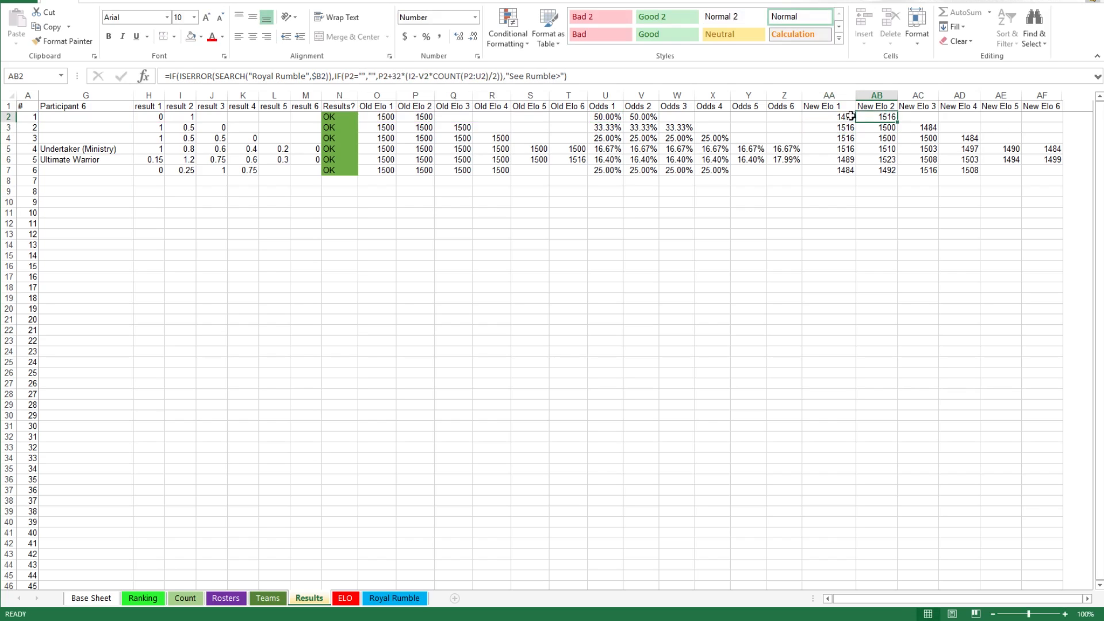
double_click(397, 76)
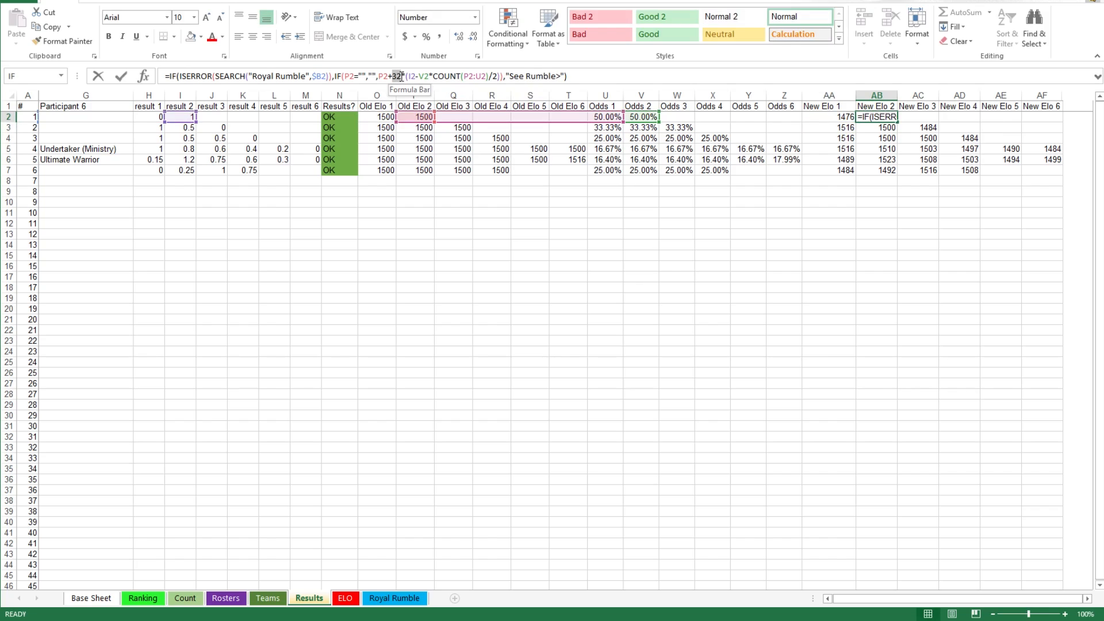
type("48")
key("Return")
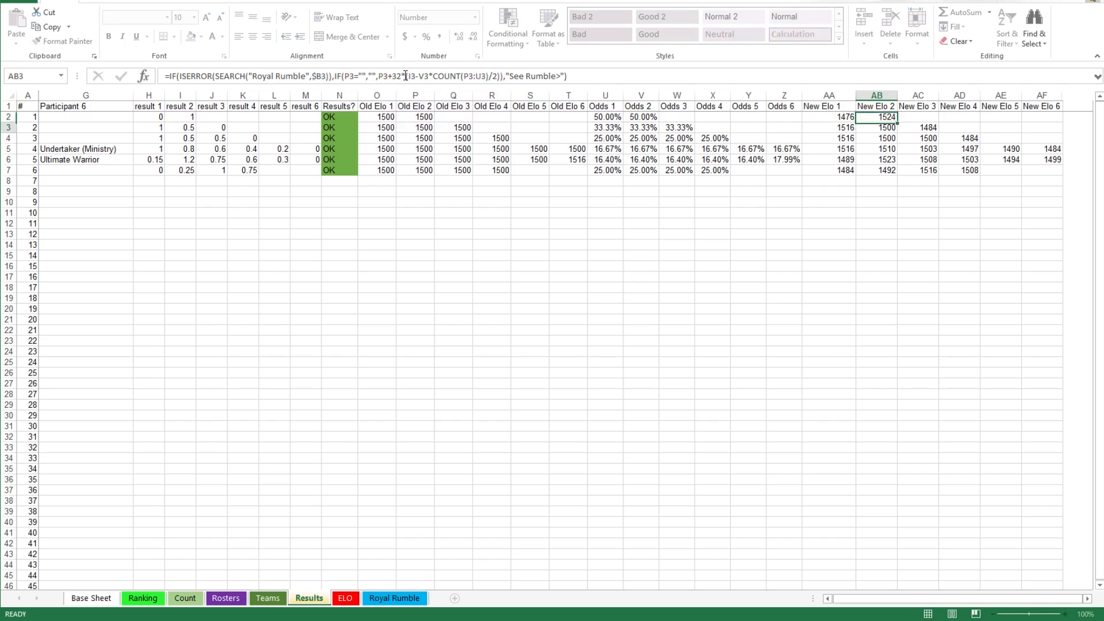
Step: Fill match 1's New Elo 2 formula across to New Elo 6 and down to match 12, cells AB2:AF13
left_click(893, 118)
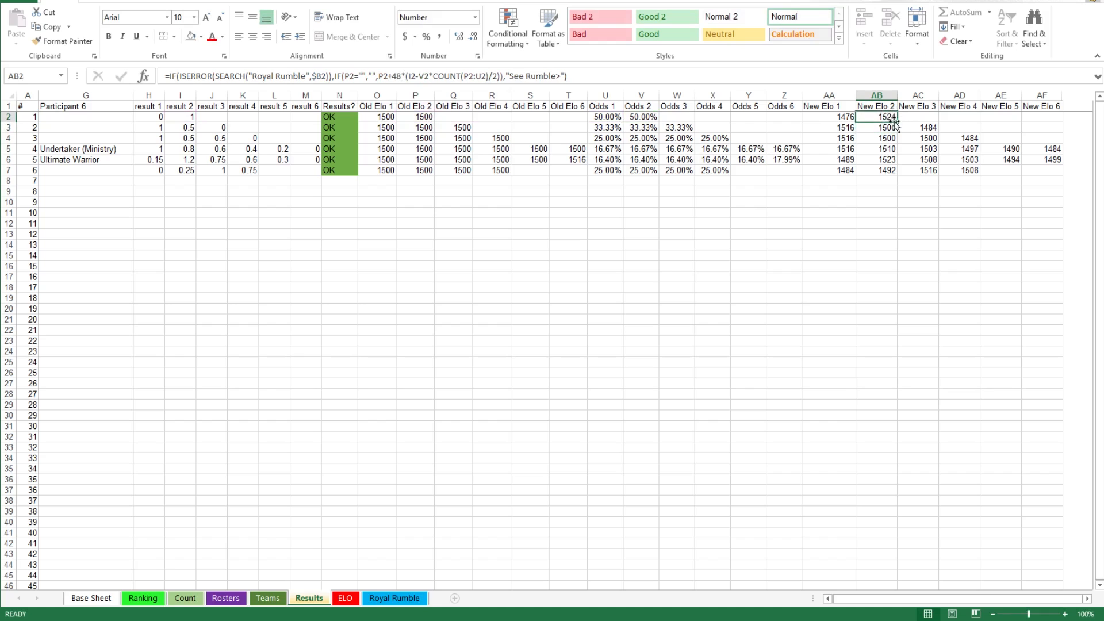
left_click_drag(899, 124, 1062, 124)
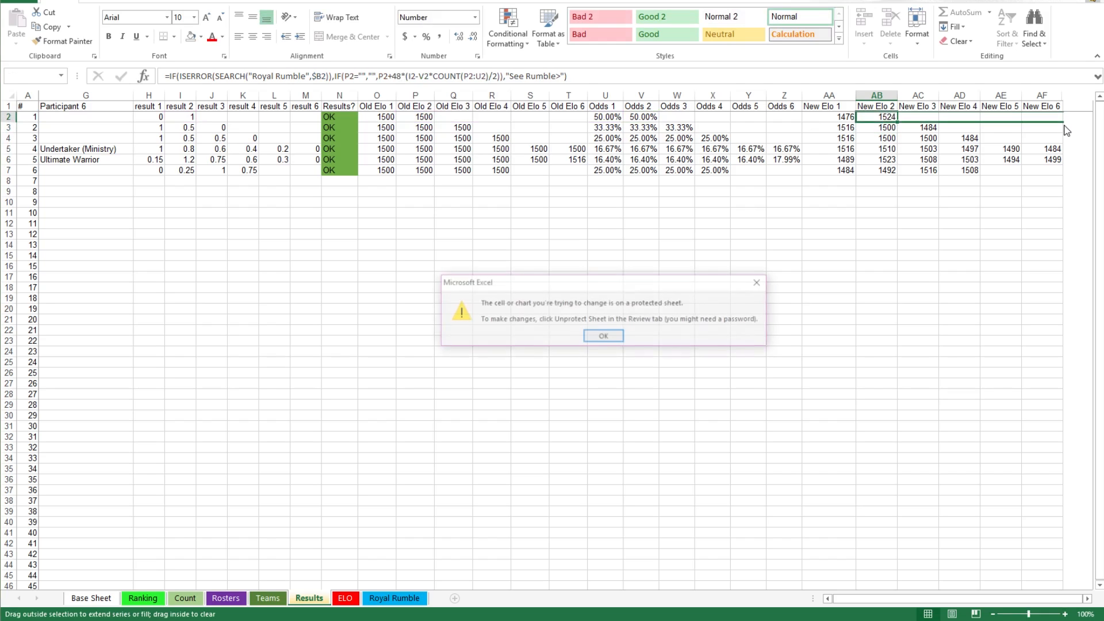
left_click(620, 339)
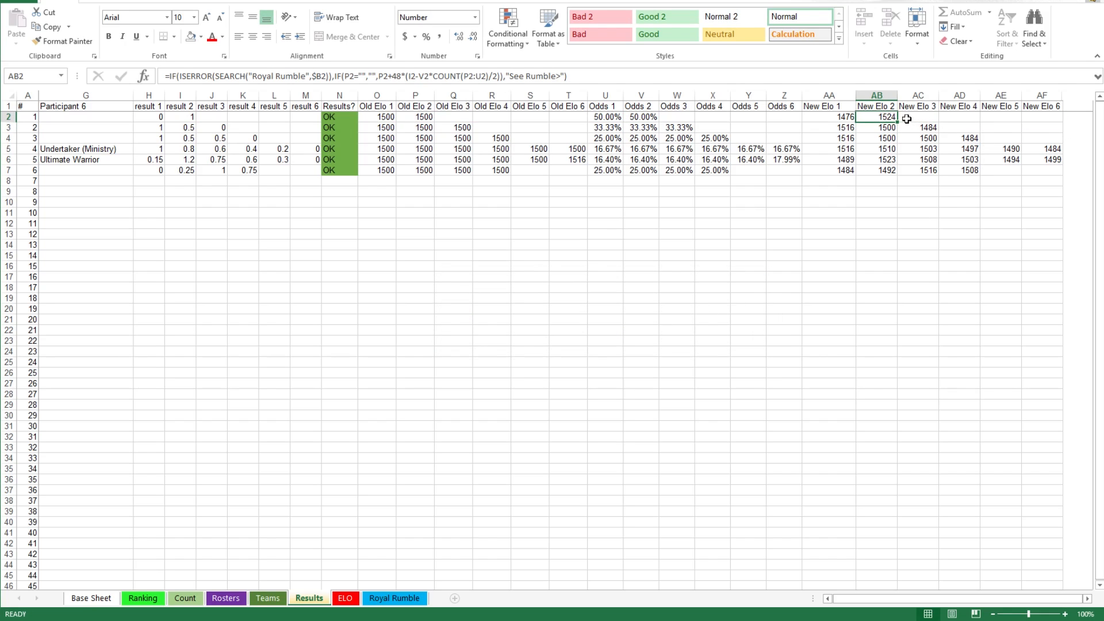
left_click_drag(897, 125, 1059, 245)
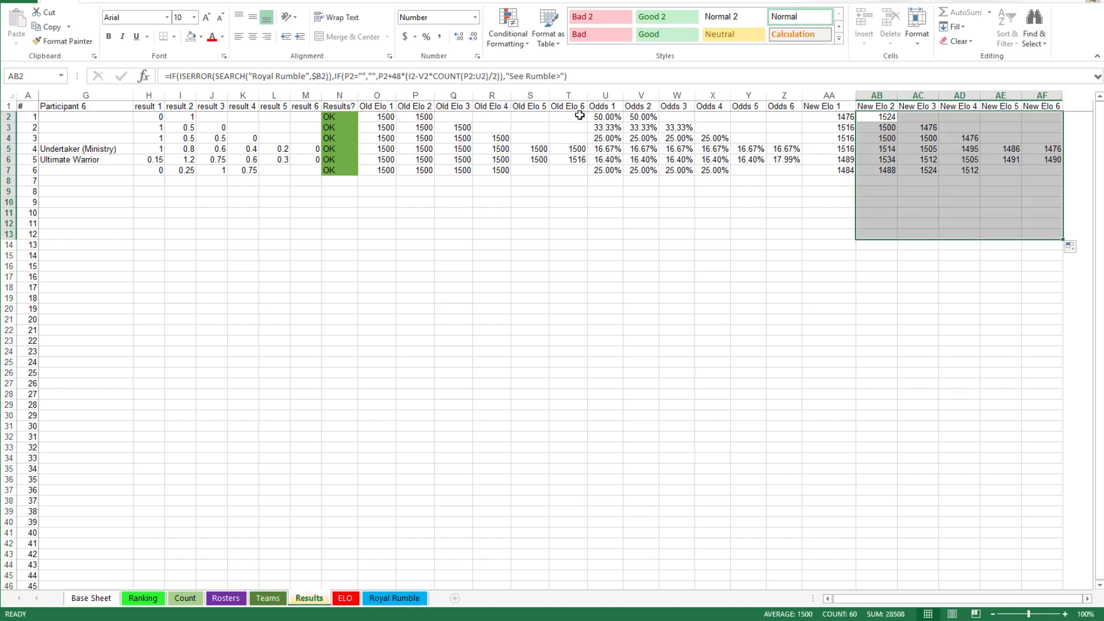
Step: Fill the New Elo 1 to New Elo 6 formulas of cells AA2:AF2 down to row 1000 of the Results sheet
left_click_drag(837, 118, 1052, 117)
double_click(1063, 122)
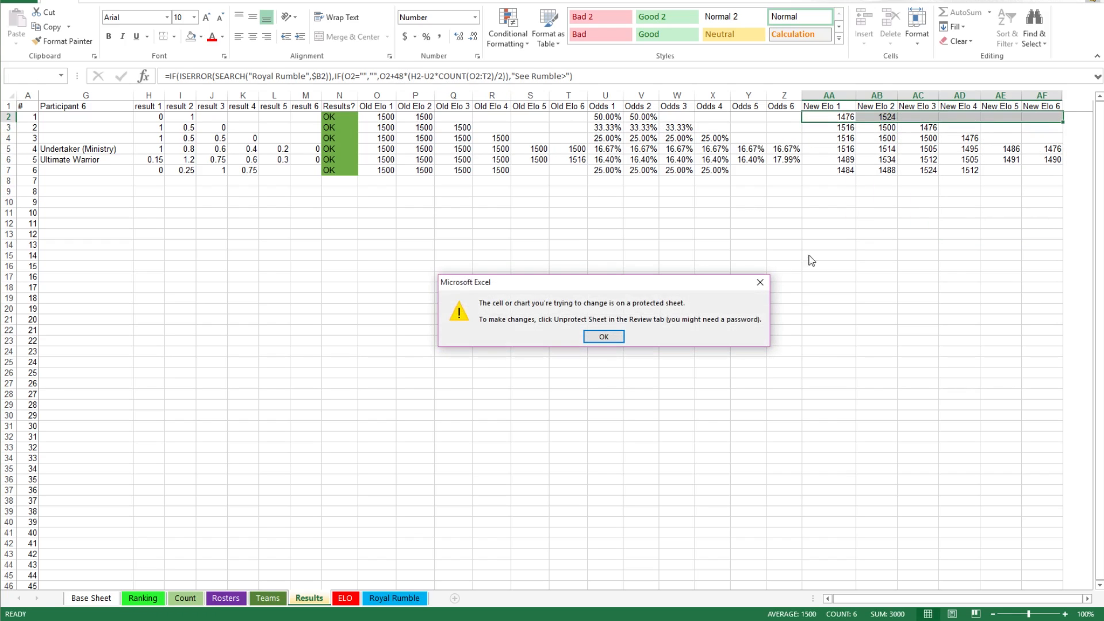
left_click(603, 336)
mouse_move(1063, 119)
left_mouse_down()
mouse_move(1045, 173)
mouse_move(1044, 581)
mouse_move(1045, 369)
mouse_move(1045, 569)
mouse_move(1017, 560)
mouse_move(1005, 577)
left_mouse_up()
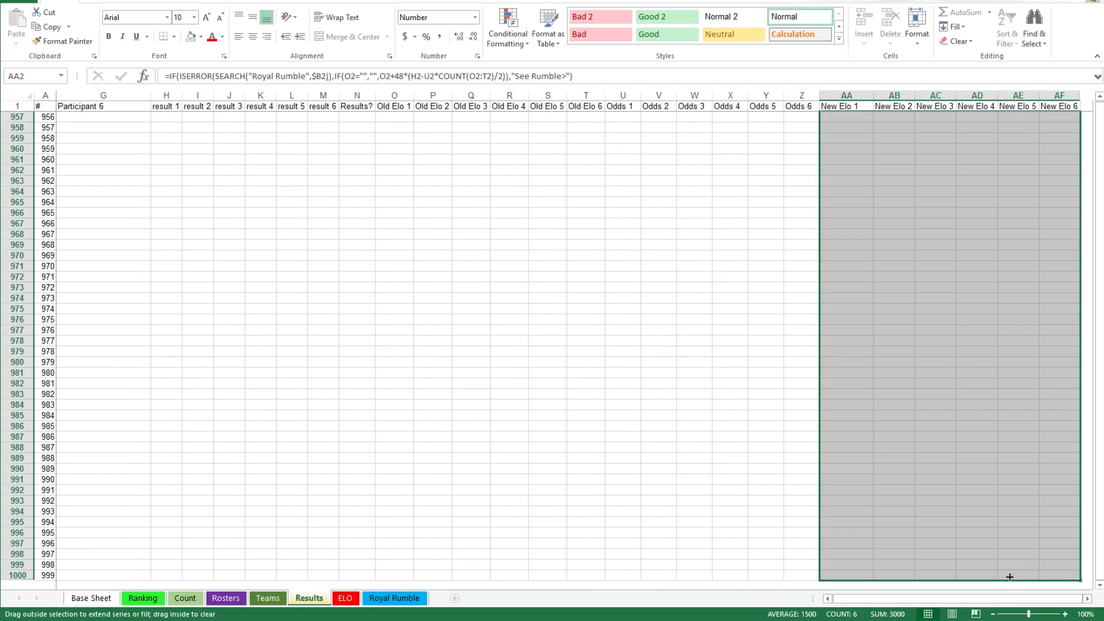
left_click(913, 502)
Step: Check the K-value in the filled New Elo formulas of several matches, including cells AD6, AA2 and AC7
scroll(914, 495, "up", 20)
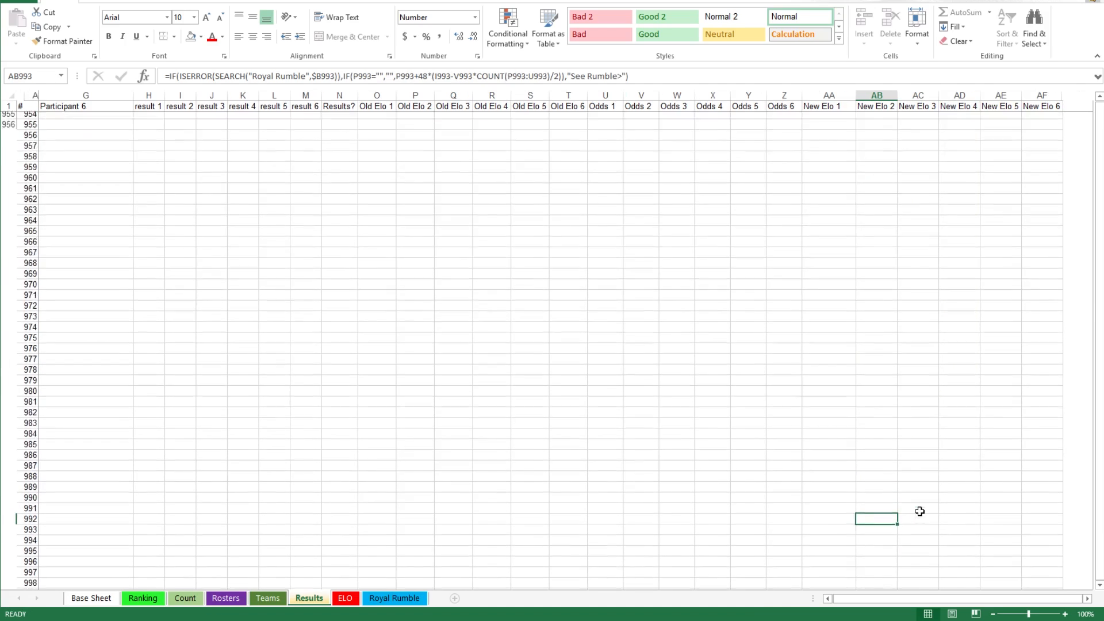
scroll(926, 399, "up", 20)
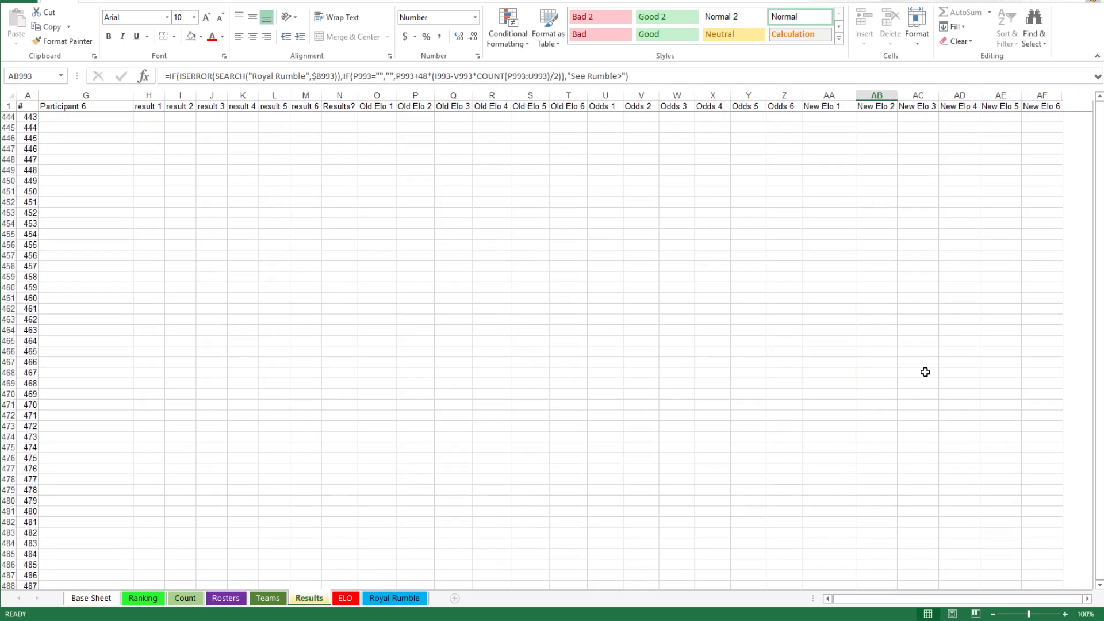
left_click_drag(1100, 545, 1100, 544)
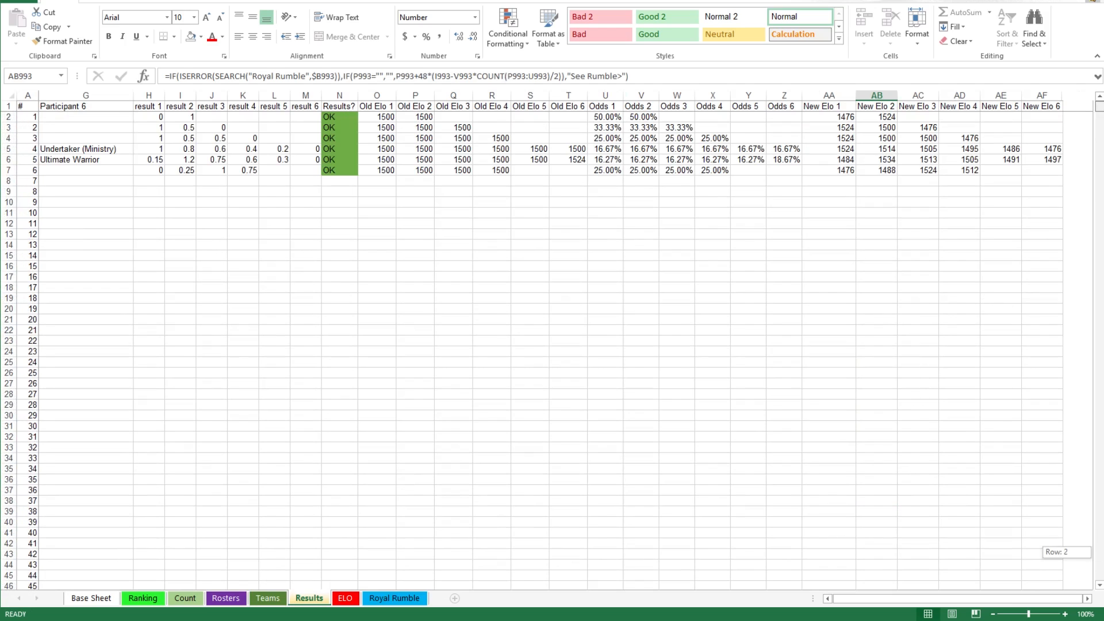
left_click_drag(1099, 179, 1084, 96)
left_click(959, 183)
left_click(970, 162)
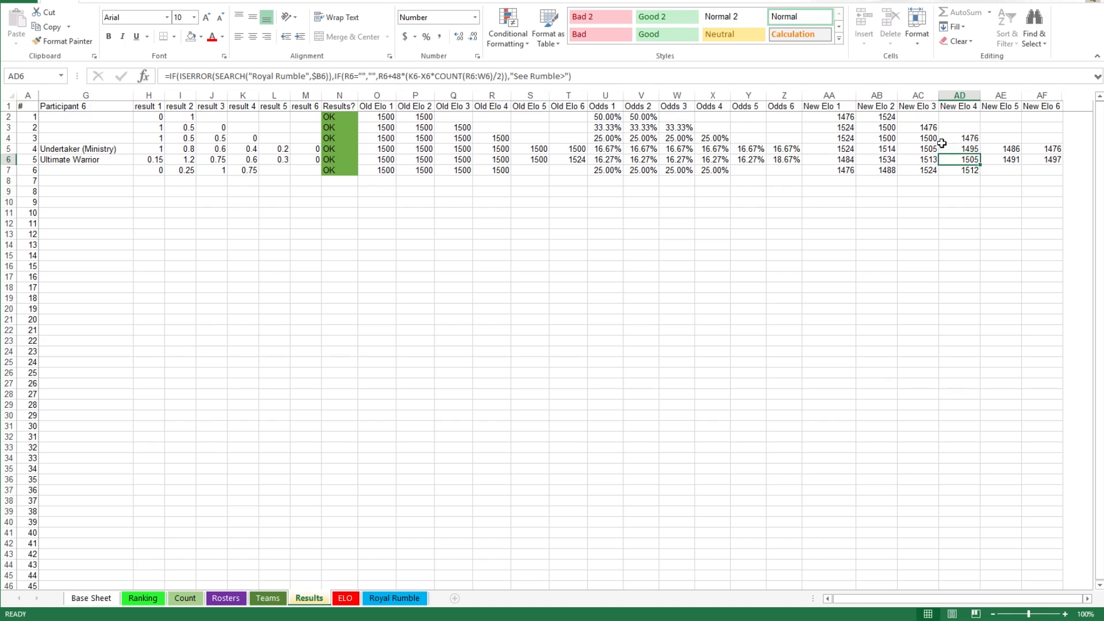
left_click(886, 120)
left_click(844, 118)
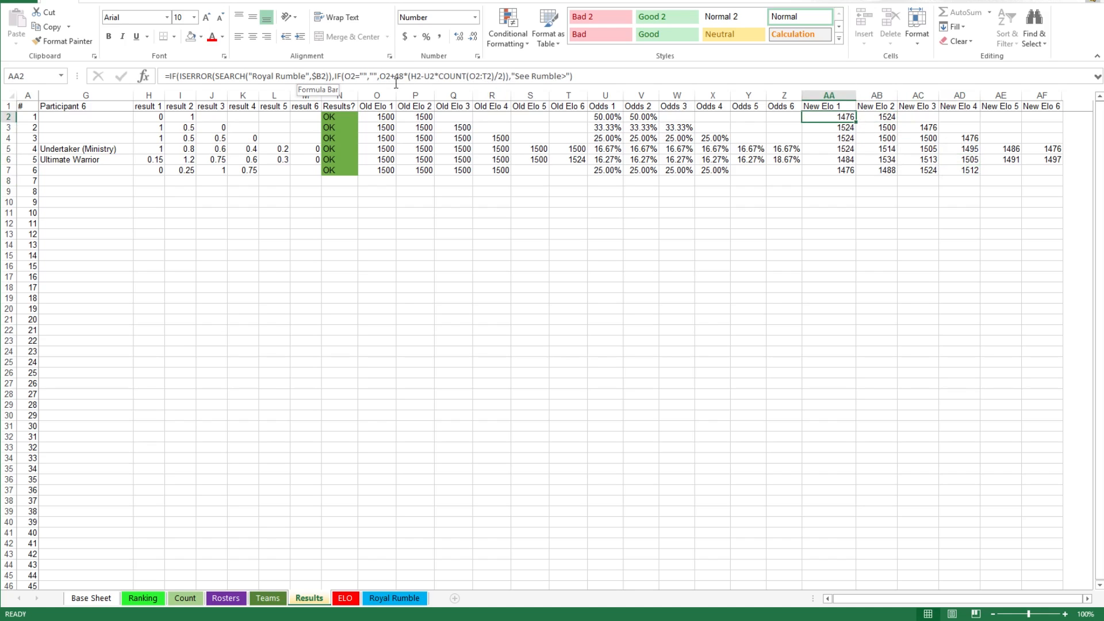
left_click(906, 170)
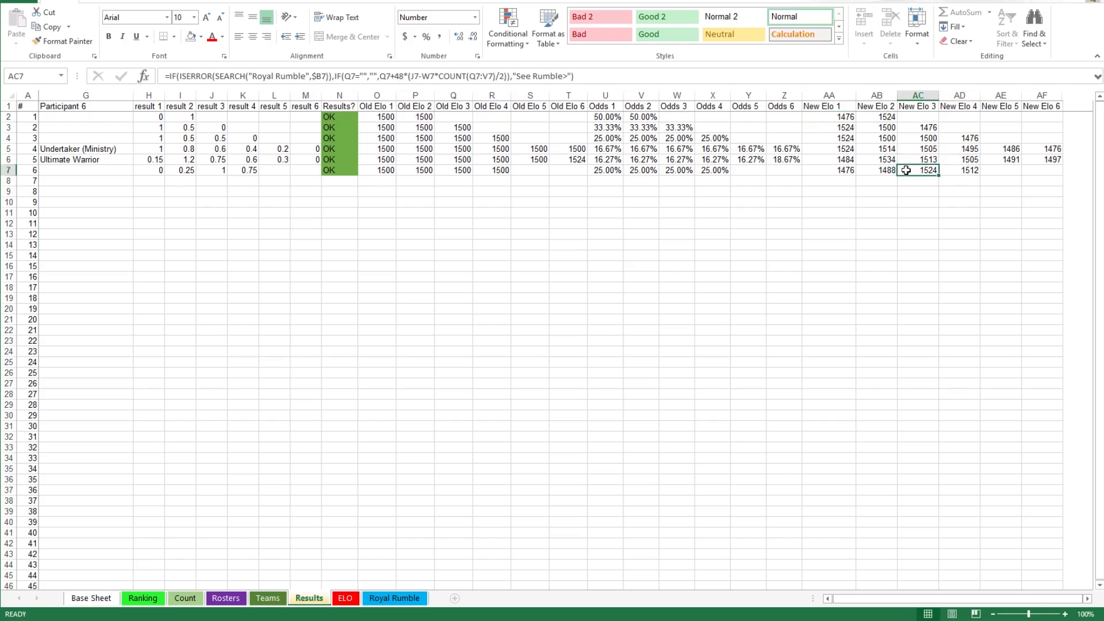
Step: Examine the Elo 0 starting rating formula and the full superstar list on the ELO sheet
left_click(346, 598)
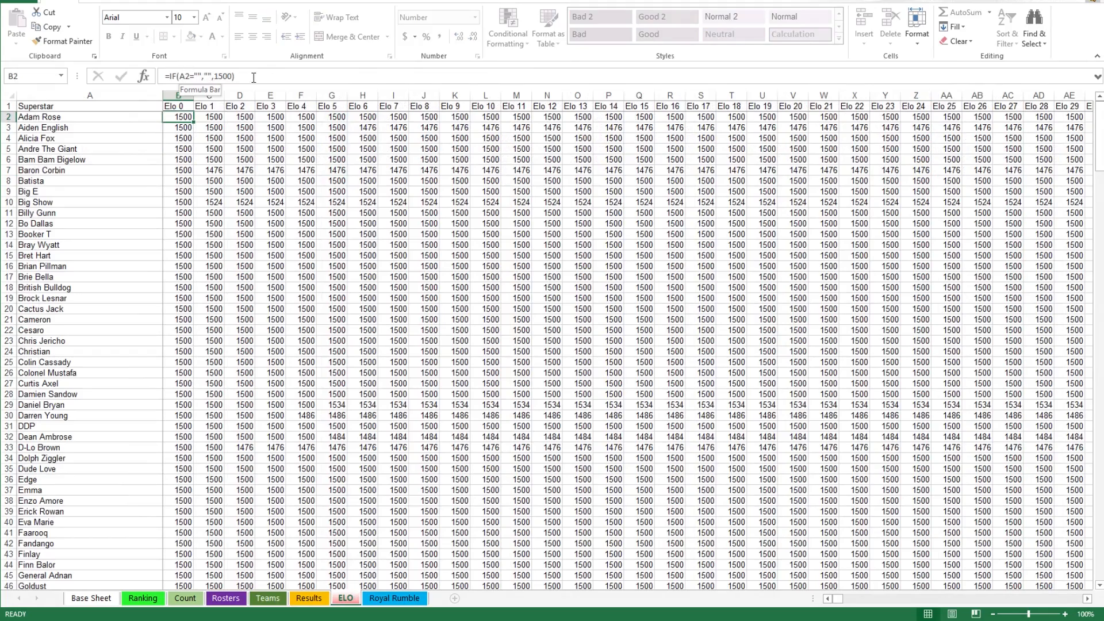
scroll(190, 288, "down", 15)
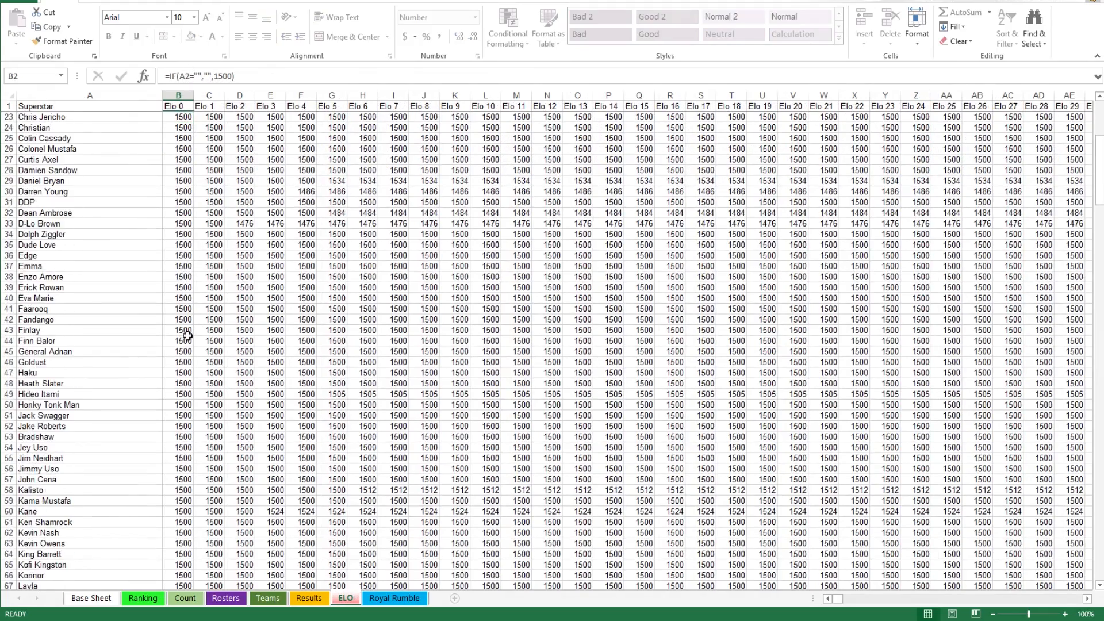
scroll(184, 353, "down", 20)
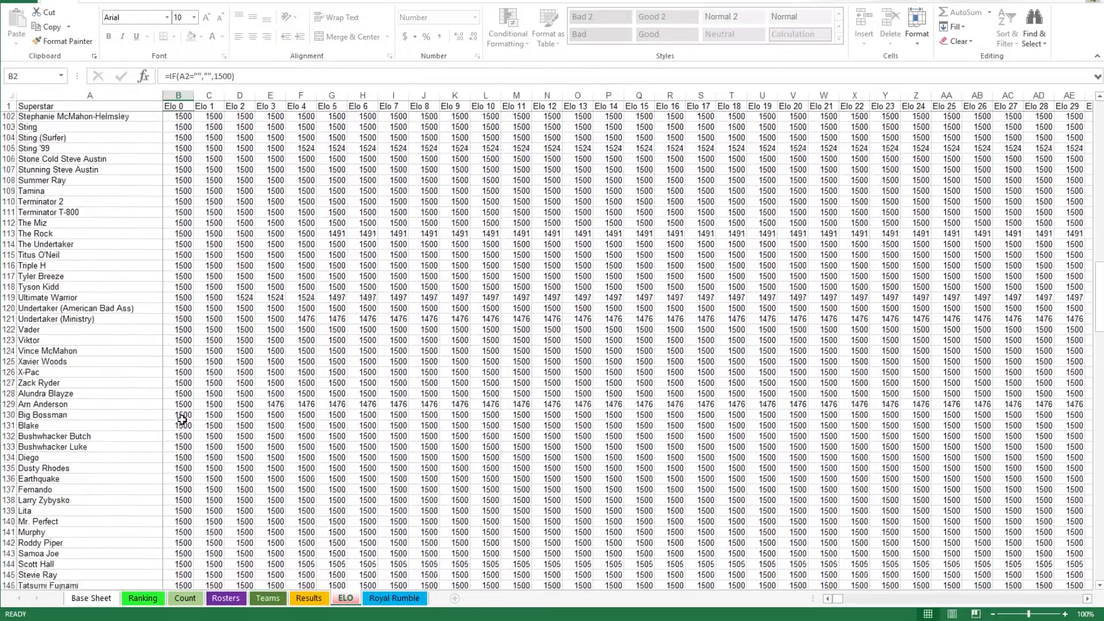
scroll(115, 396, "down", 20)
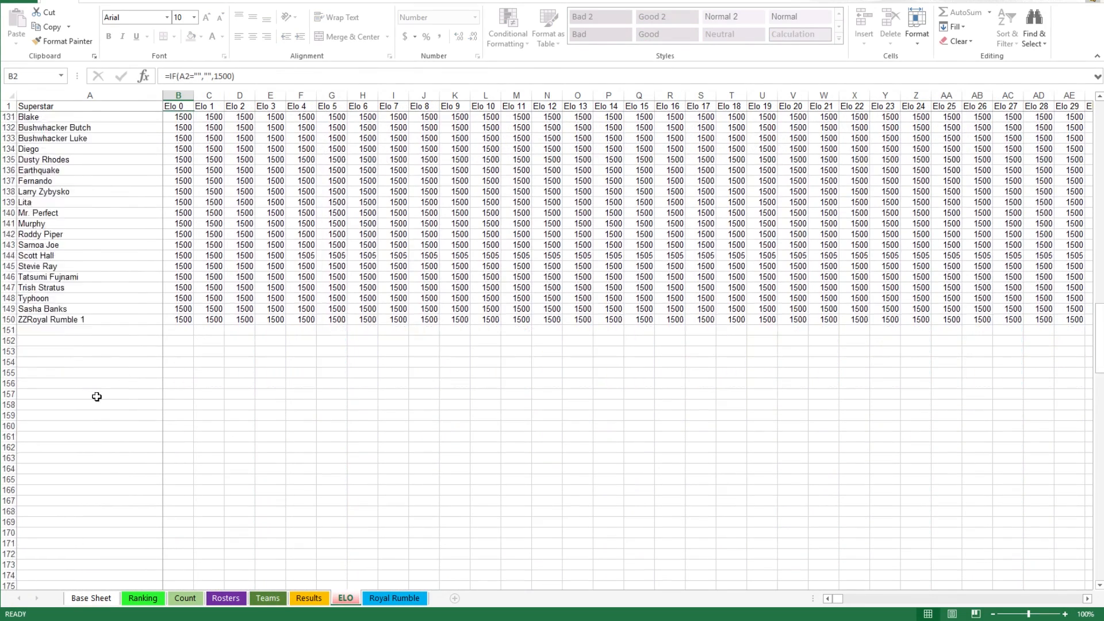
scroll(107, 557, "down", 12)
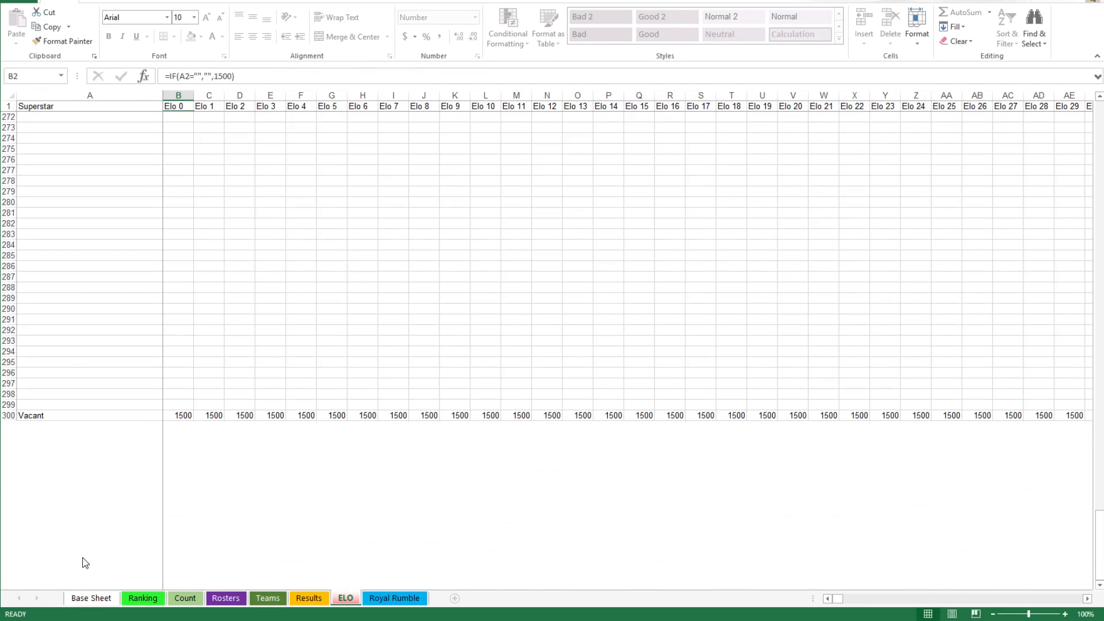
scroll(172, 418, "up", 20)
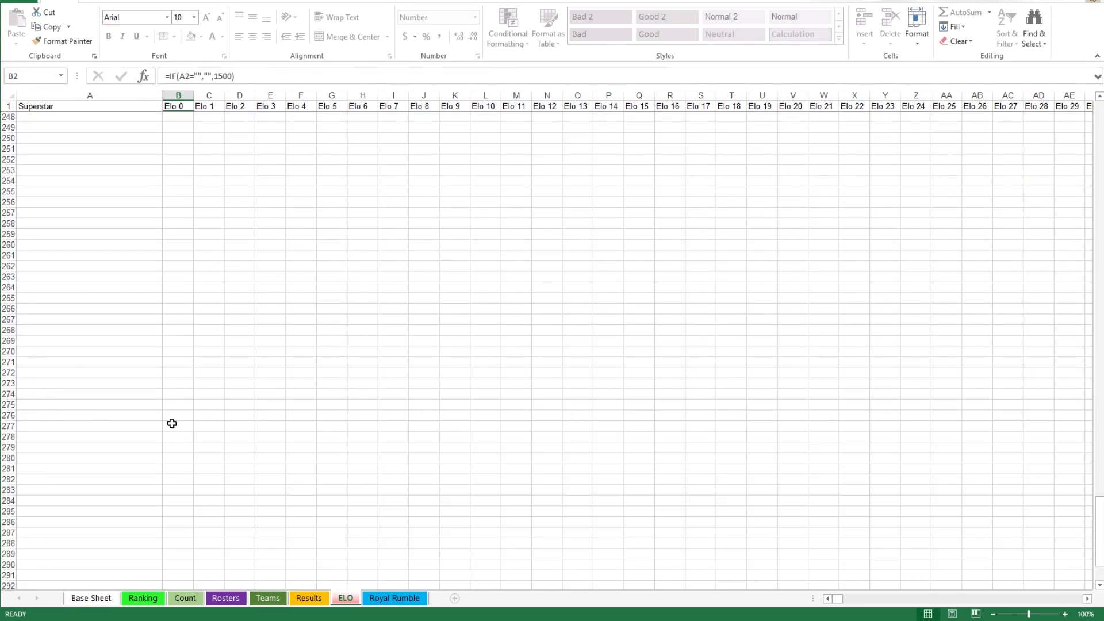
scroll(172, 424, "up", 9)
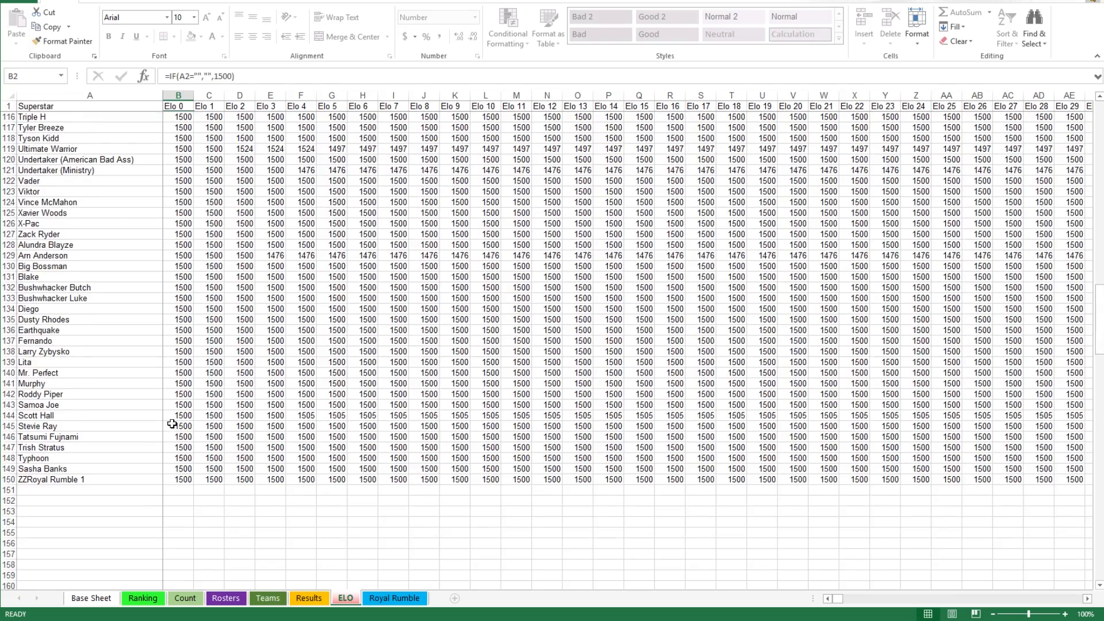
scroll(197, 314, "up", 20)
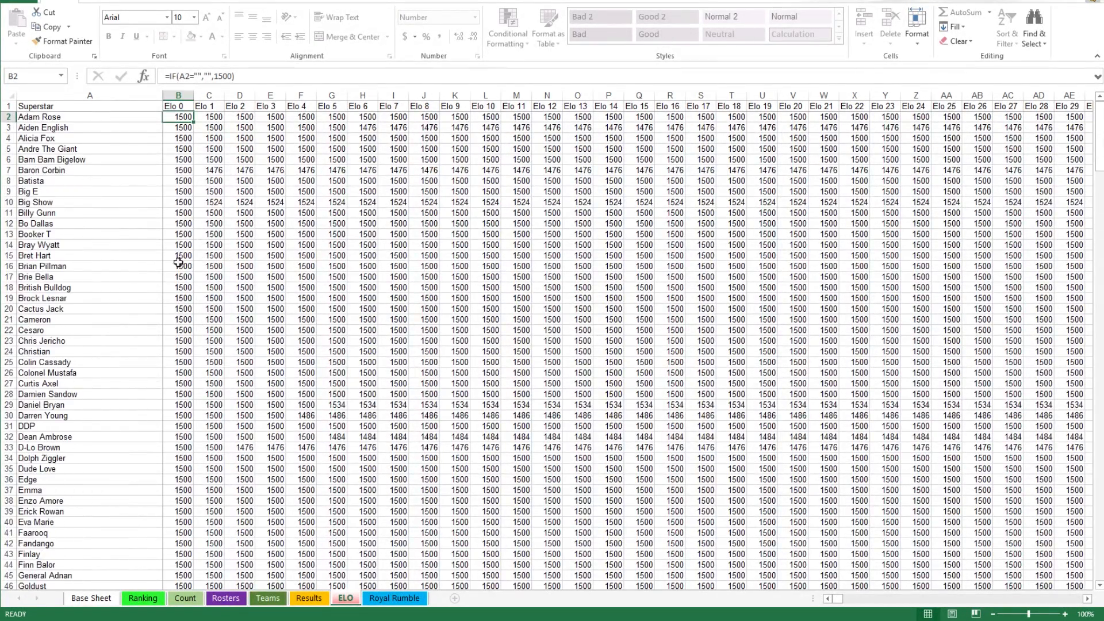
Step: Set the Elo 0 starting ratings of Viktor in cell B123 to 1330 and X-Pac in cell B126 to 1440
scroll(178, 261, "down", 20)
left_click(179, 416)
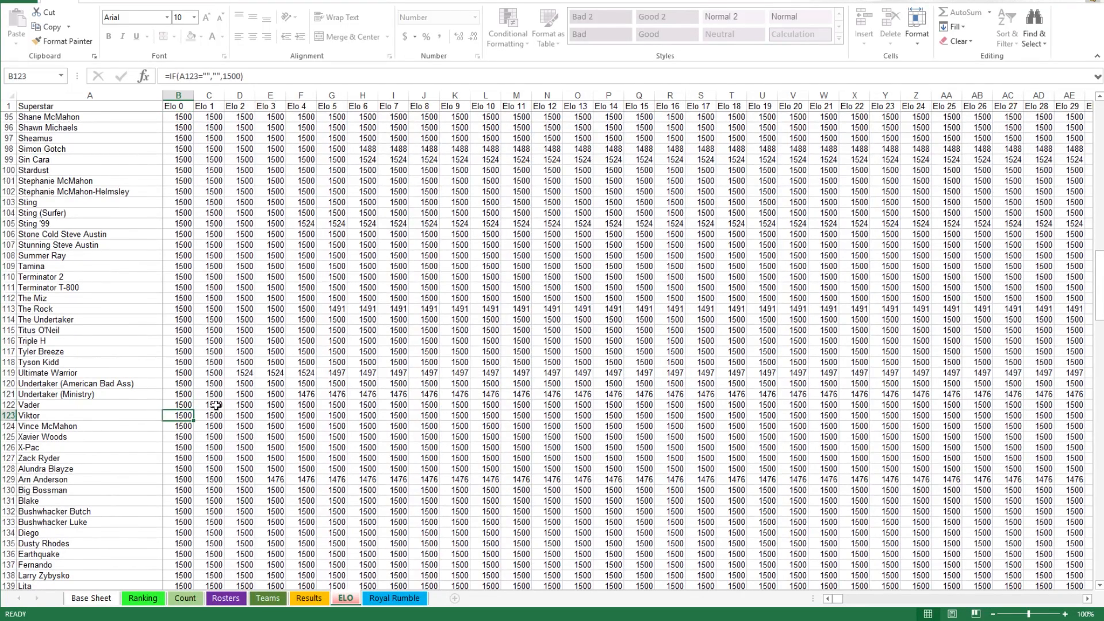
type("1330")
key("Return")
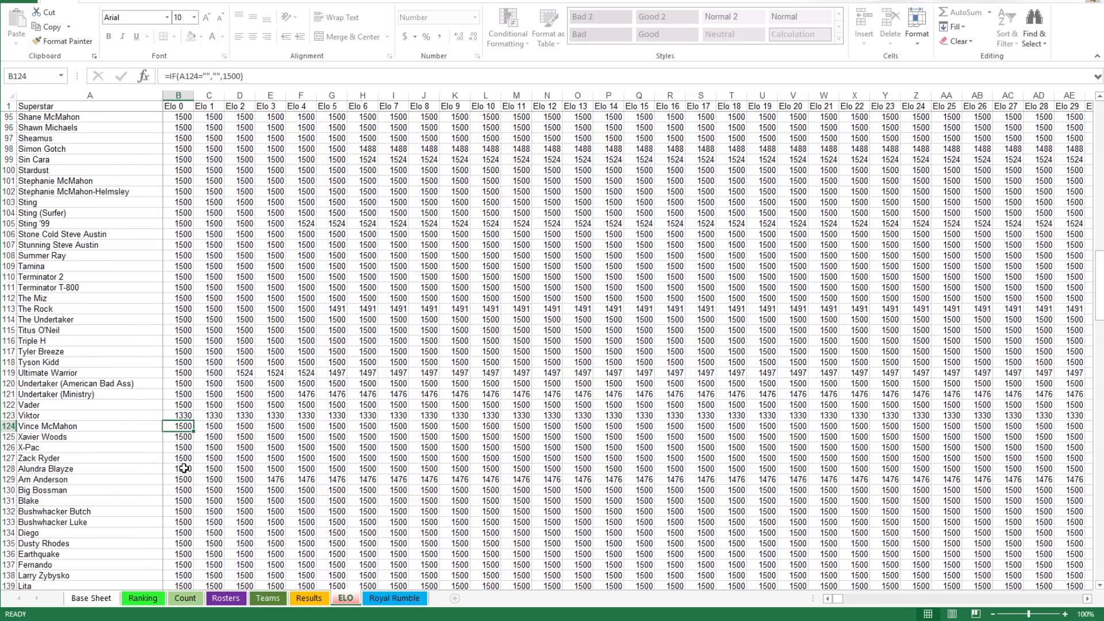
left_click(182, 450)
type("1")
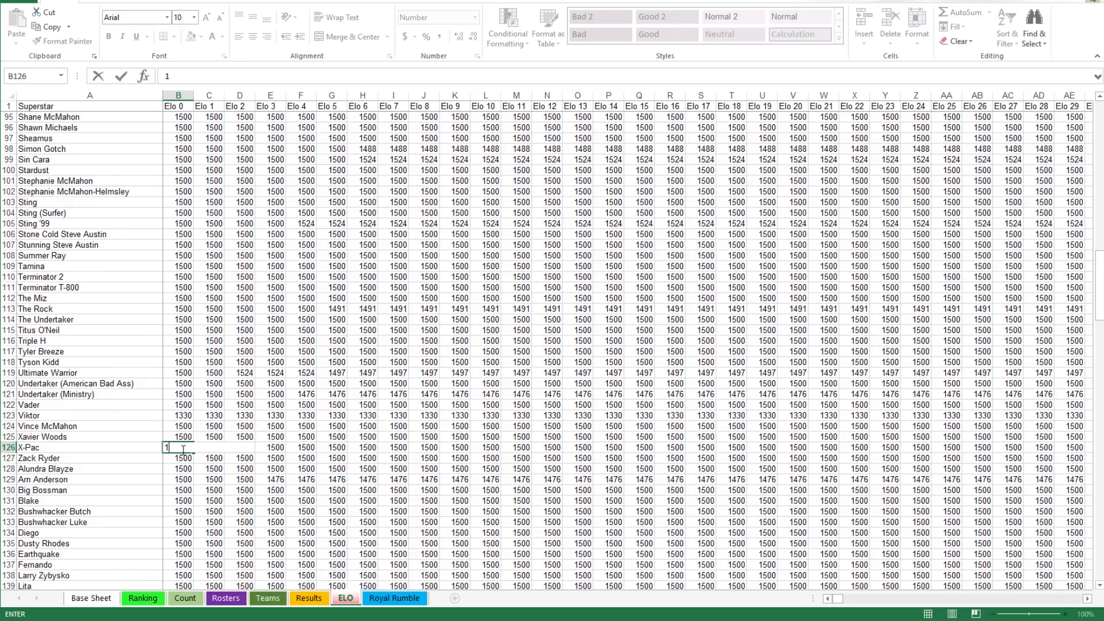
type("440")
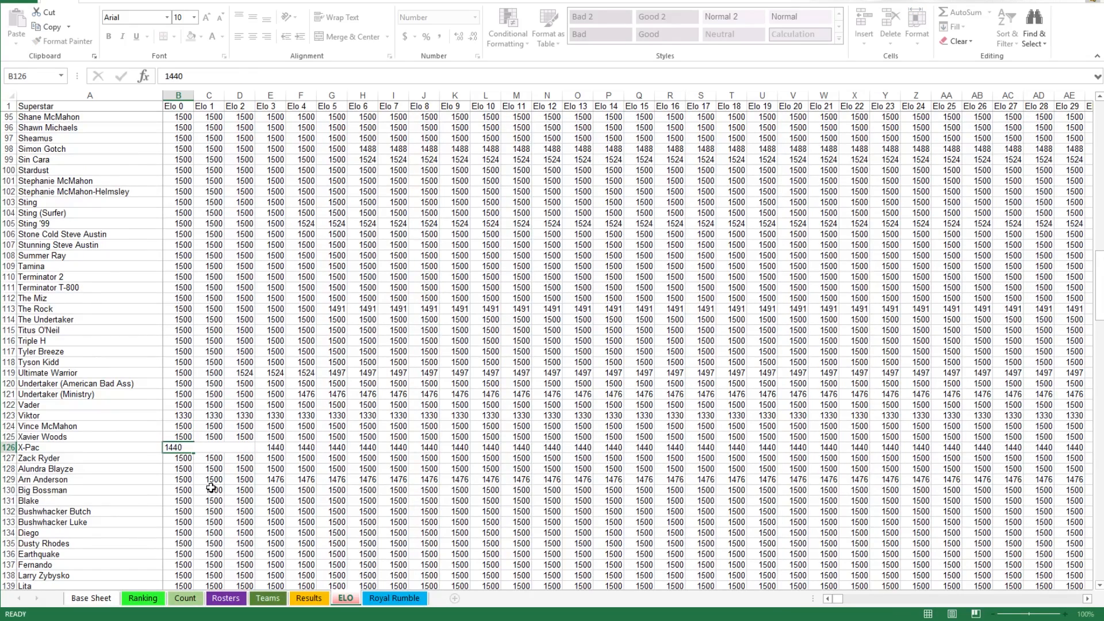
key("Return")
Step: Set Arn Anderson's Elo 0 starting rating in cell B129 to 1600
left_click(182, 481)
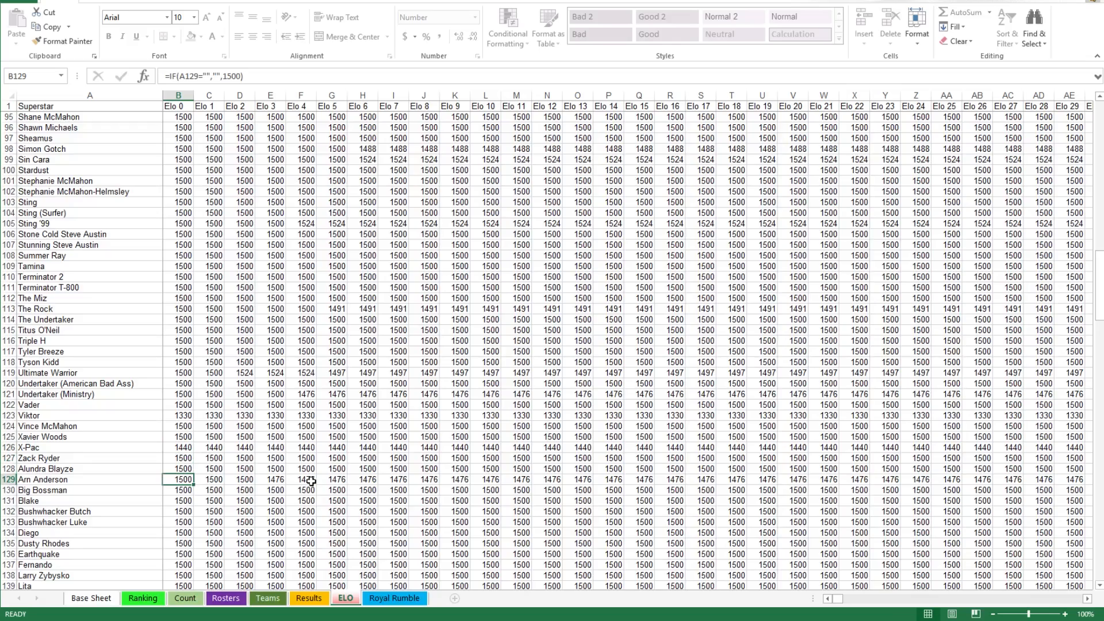
type("1600")
key("Return")
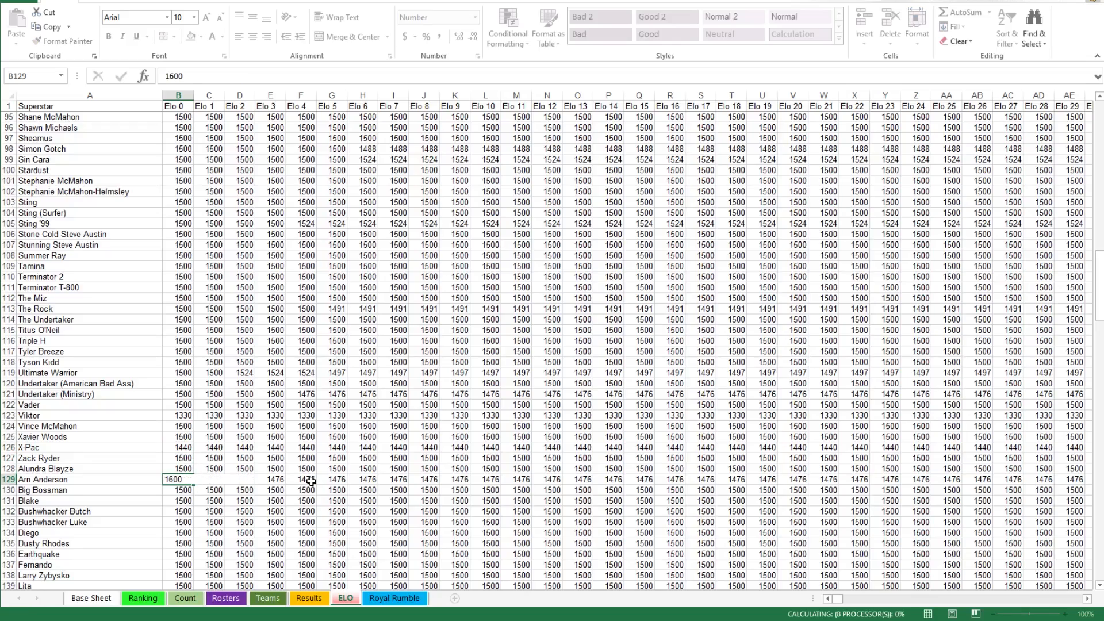
key("Return")
Step: Check the changed starting ratings on the ELO sheet and how they carry into the participants' Elo values on the Results sheet
scroll(242, 486, "down", 3)
scroll(241, 485, "up", 12)
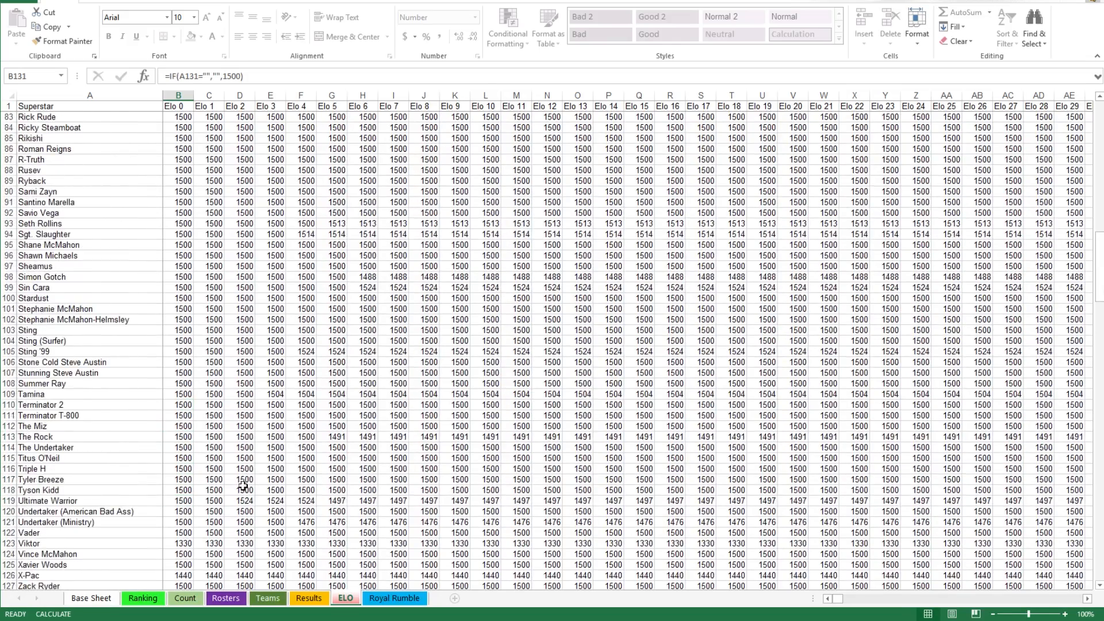
left_click(175, 276)
left_click(178, 223)
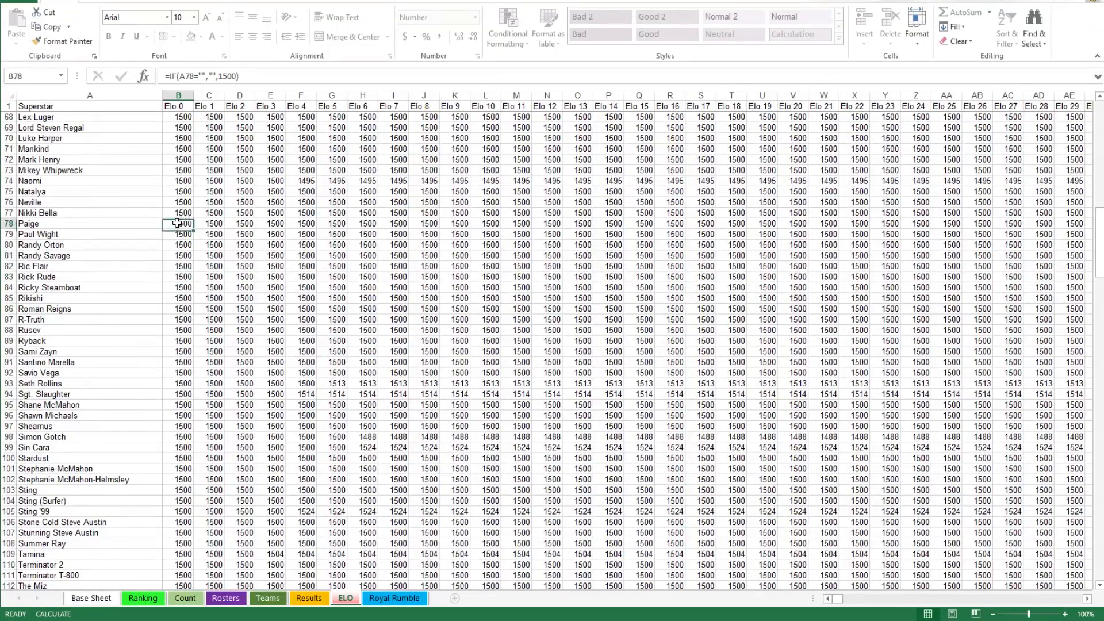
scroll(198, 353, "down", 11)
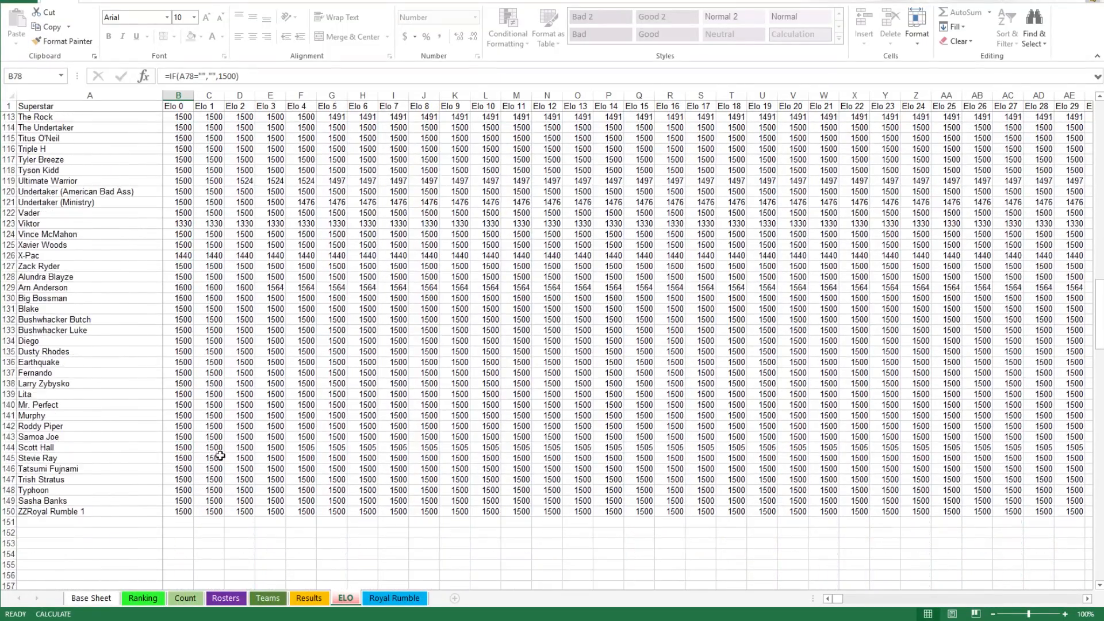
left_click(308, 598)
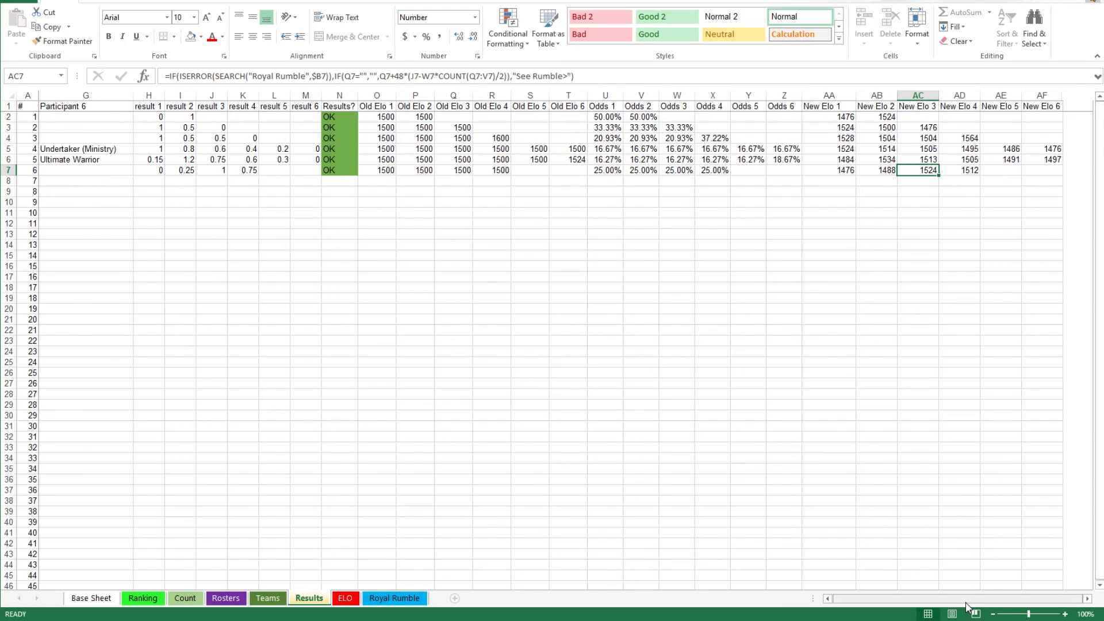
left_click_drag(967, 603, 779, 586)
left_click(233, 183)
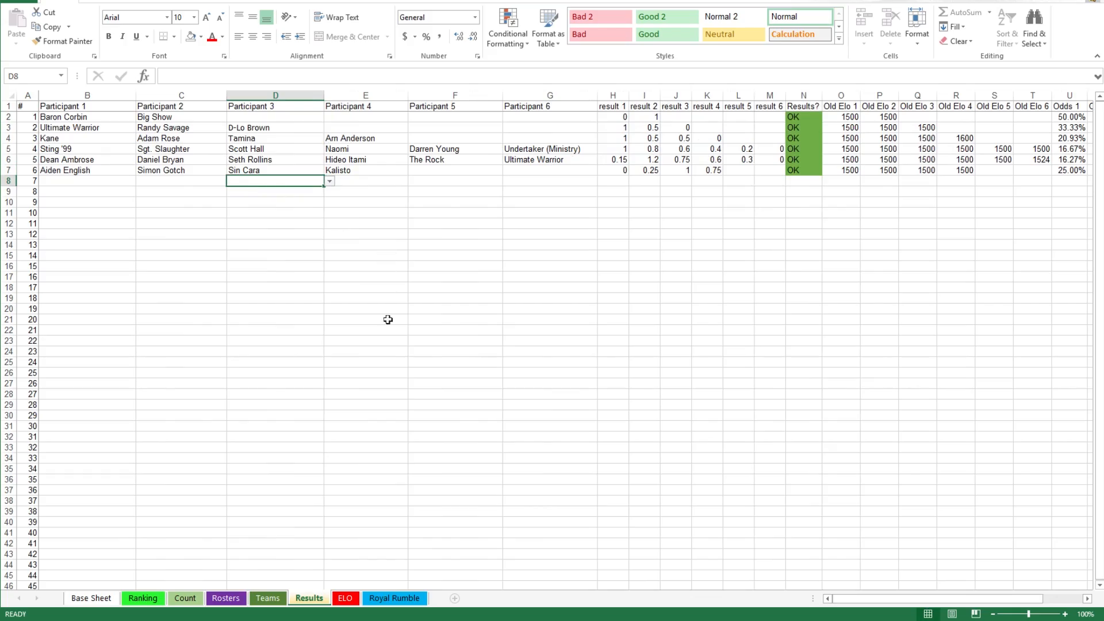
Step: Set Stephanie McMahon's Elo 0 starting rating in cell B101 of the ELO sheet to 1000
left_click(345, 598)
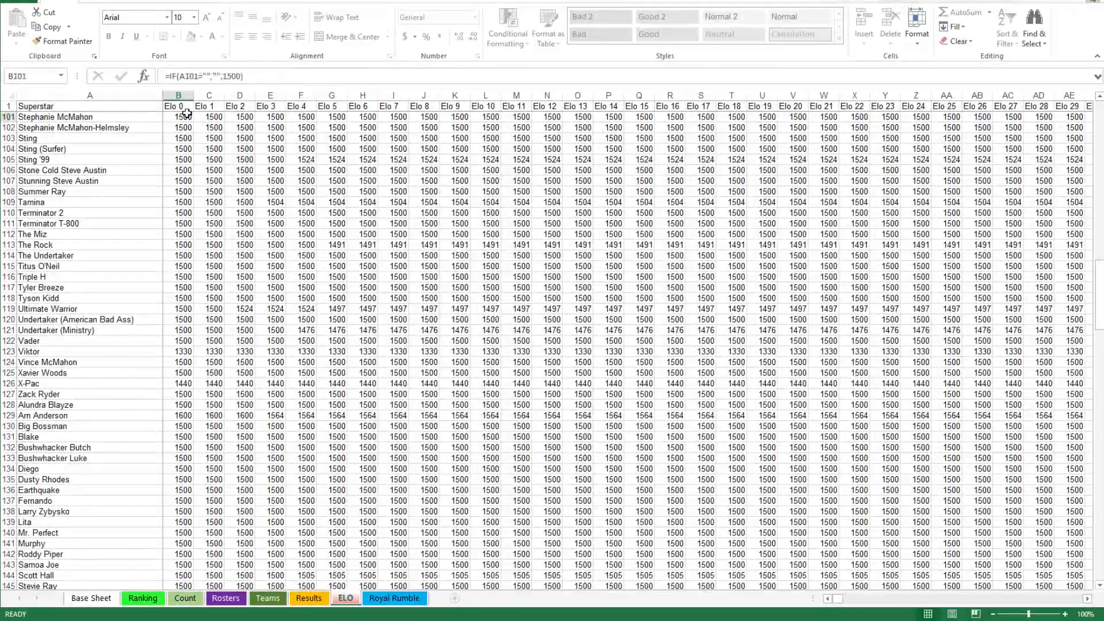
type("100")
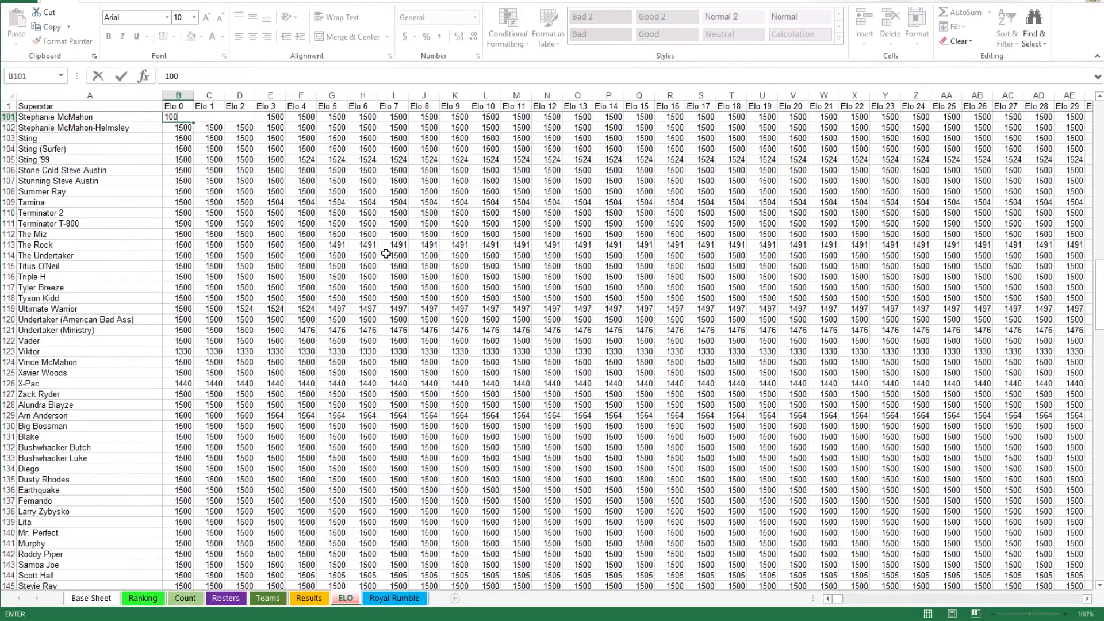
type("0")
key("Return")
key("Return")
key("Return")
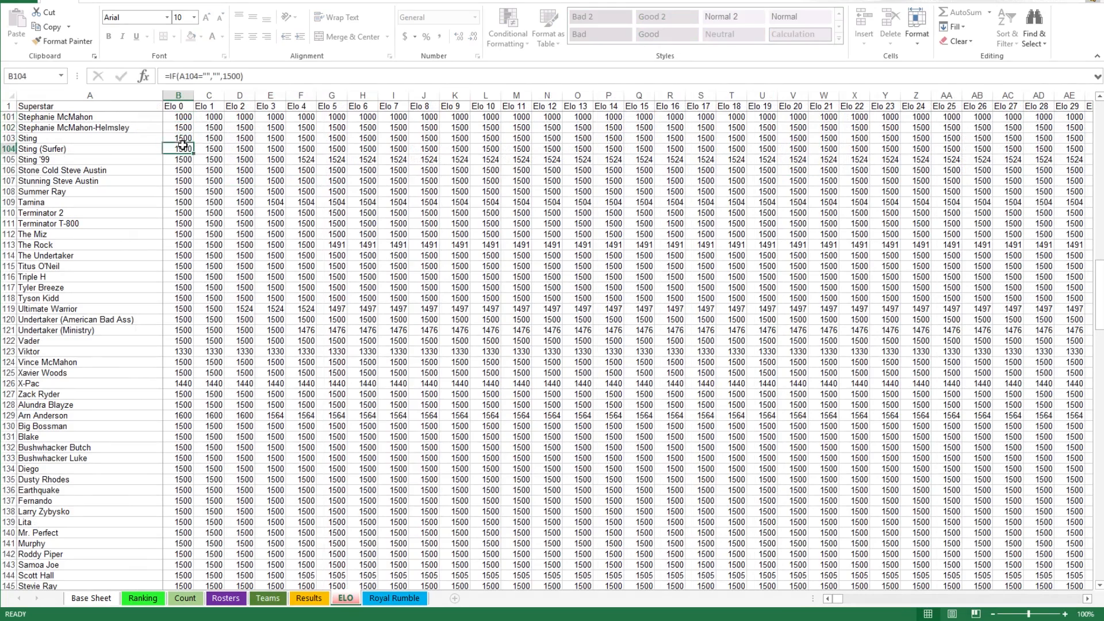
Step: Set Randy Savage's Elo 0 starting rating in cell B81 of the ELO sheet to 1900
scroll(238, 295, "up", 4)
left_click(189, 245)
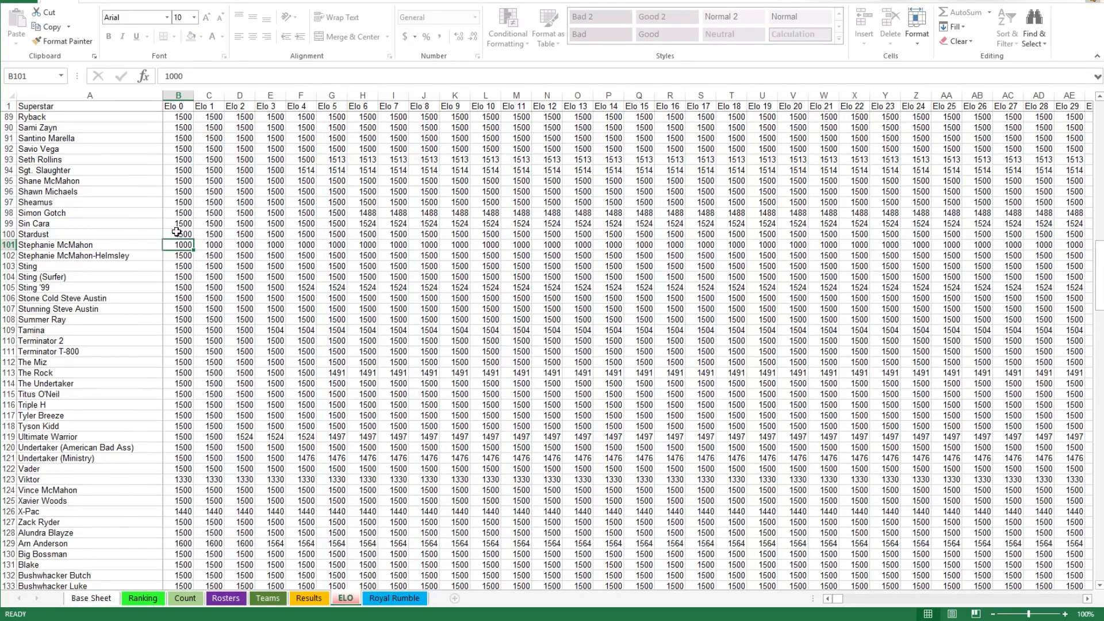
left_click(185, 233)
scroll(205, 256, "up", 5)
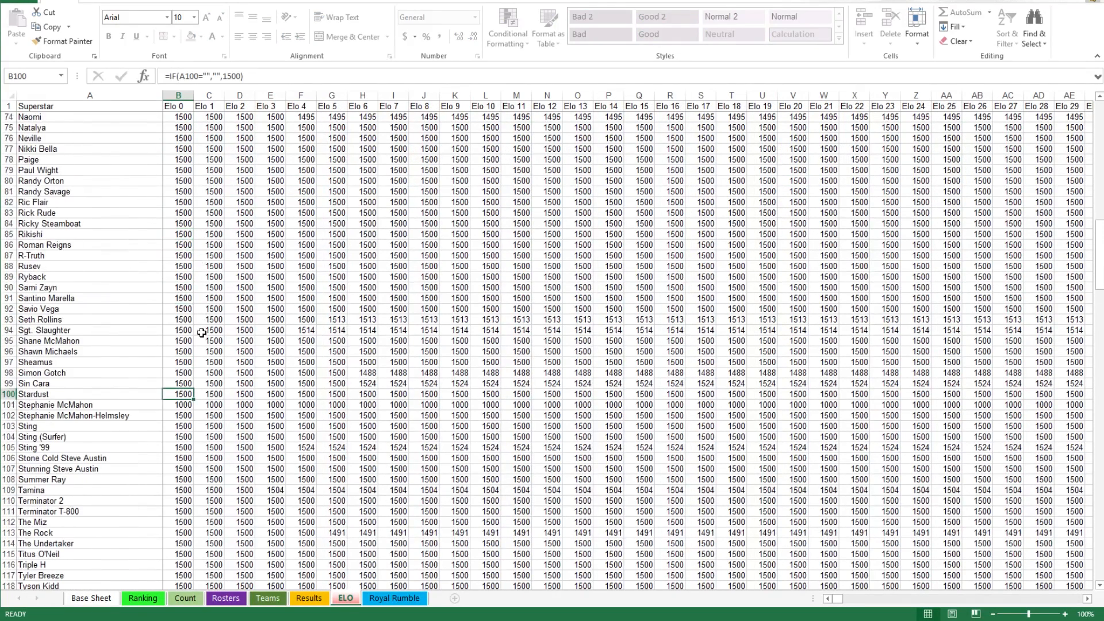
left_click(182, 193)
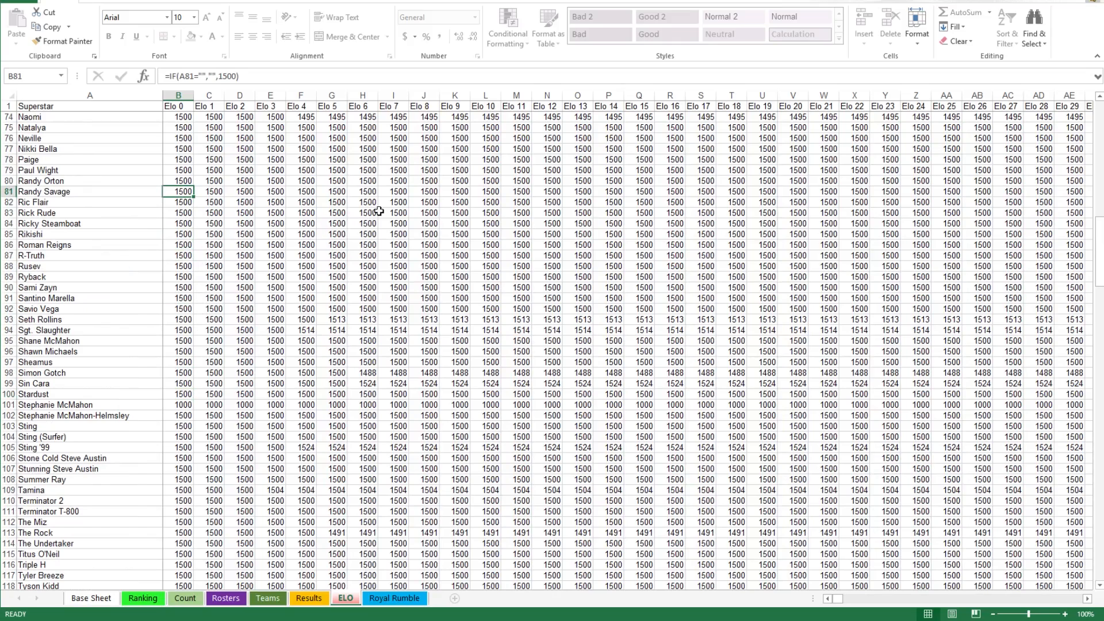
type("1900")
key("Return")
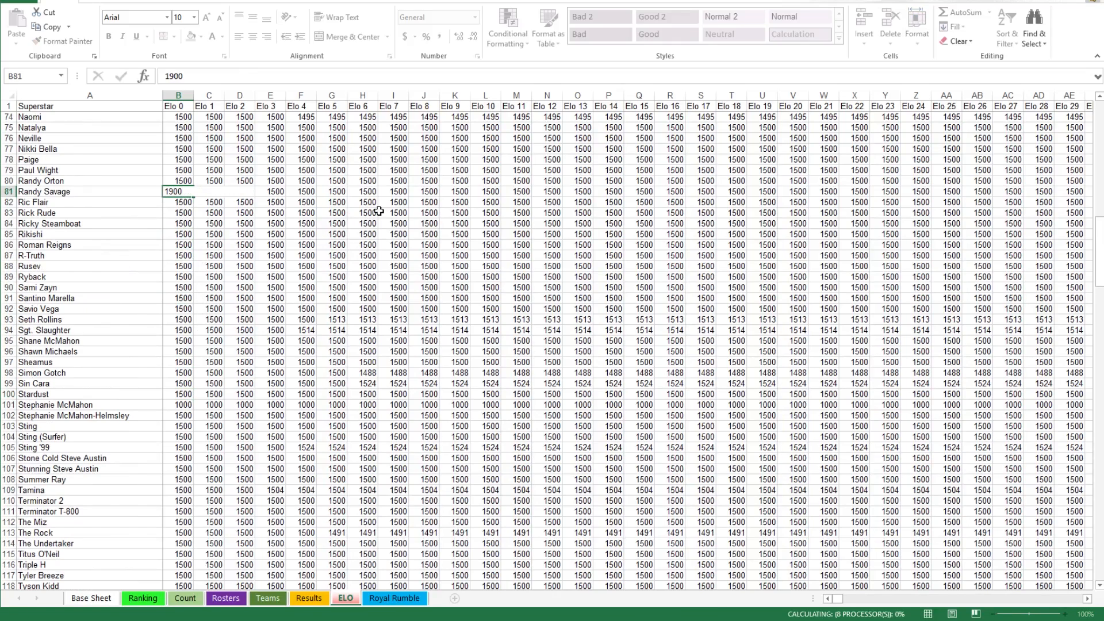
left_click(189, 190)
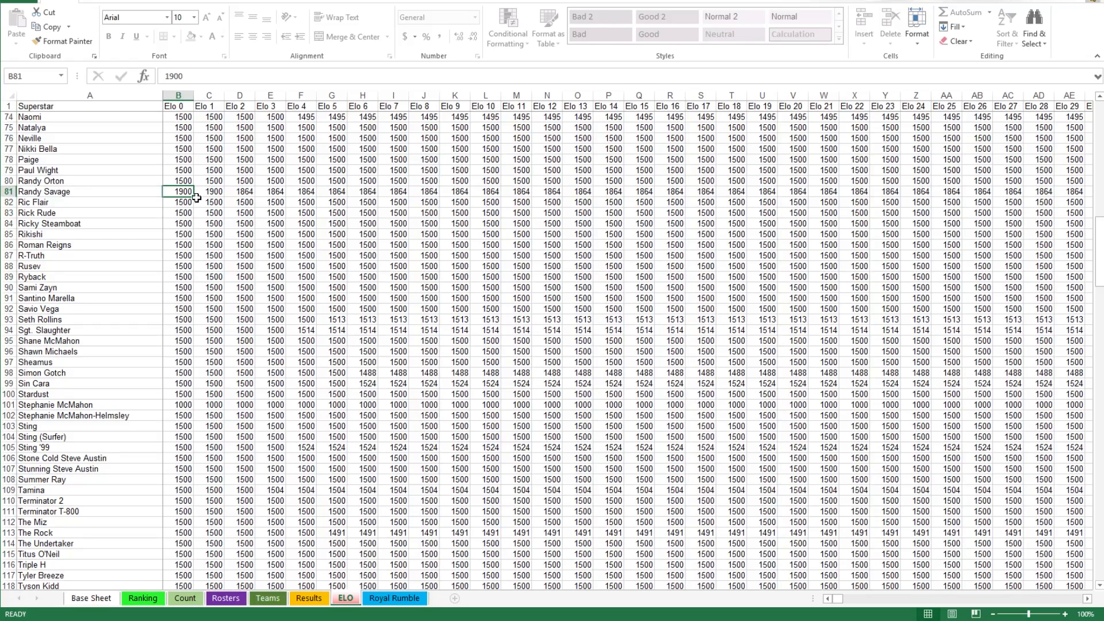
Step: On the Results sheet, examine how Randy Savage's changed starting rating affects the old Elo, odds and new Elo values of match 2
left_click(306, 598)
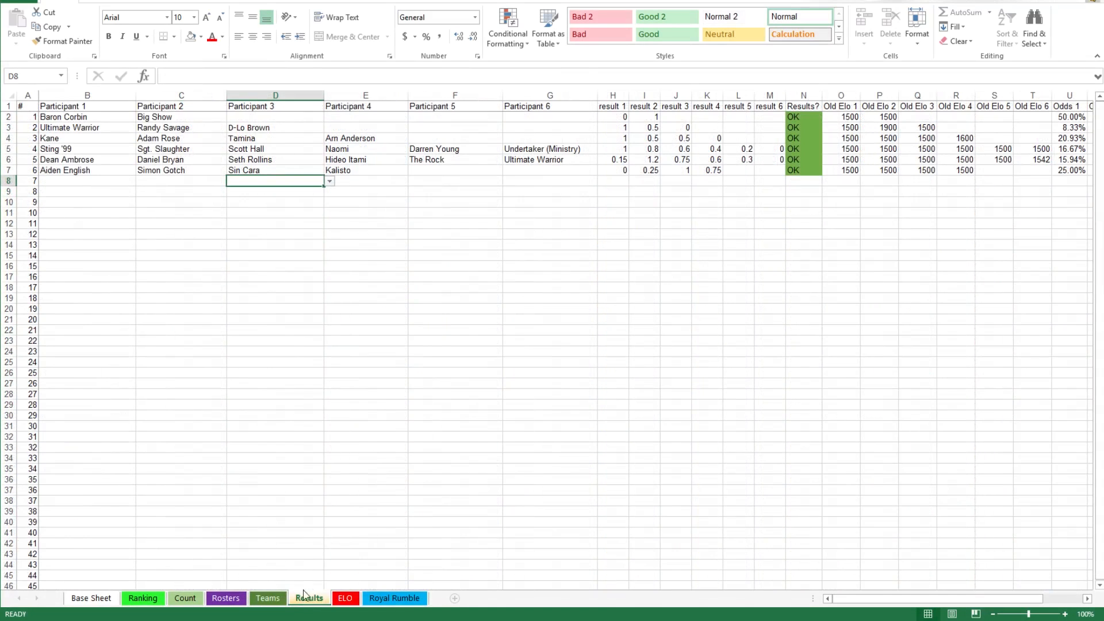
left_click(166, 127)
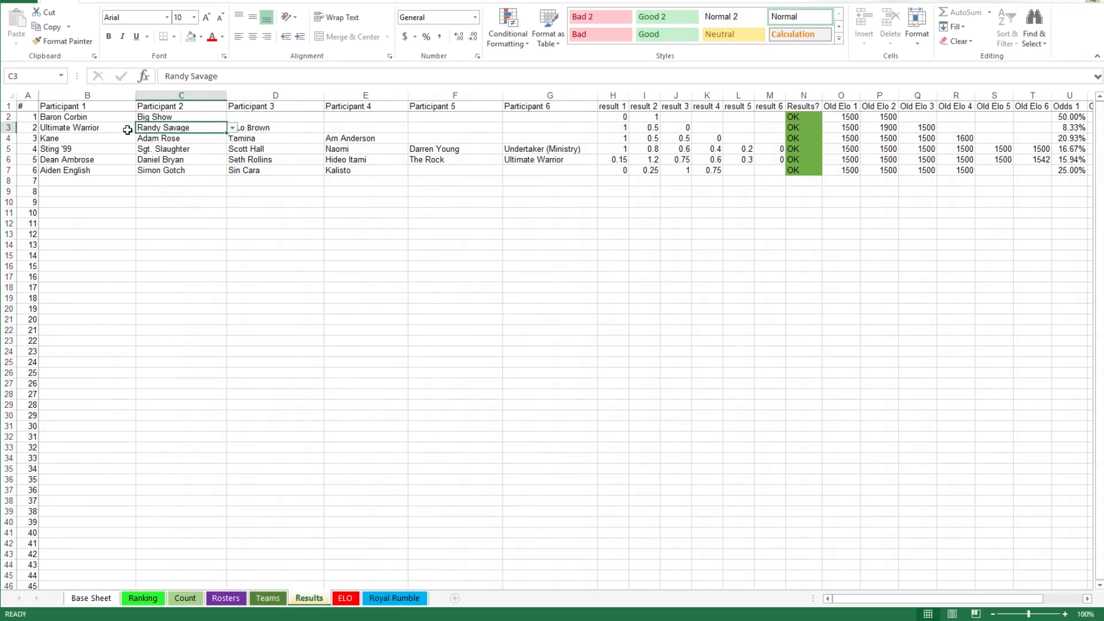
left_click(654, 127)
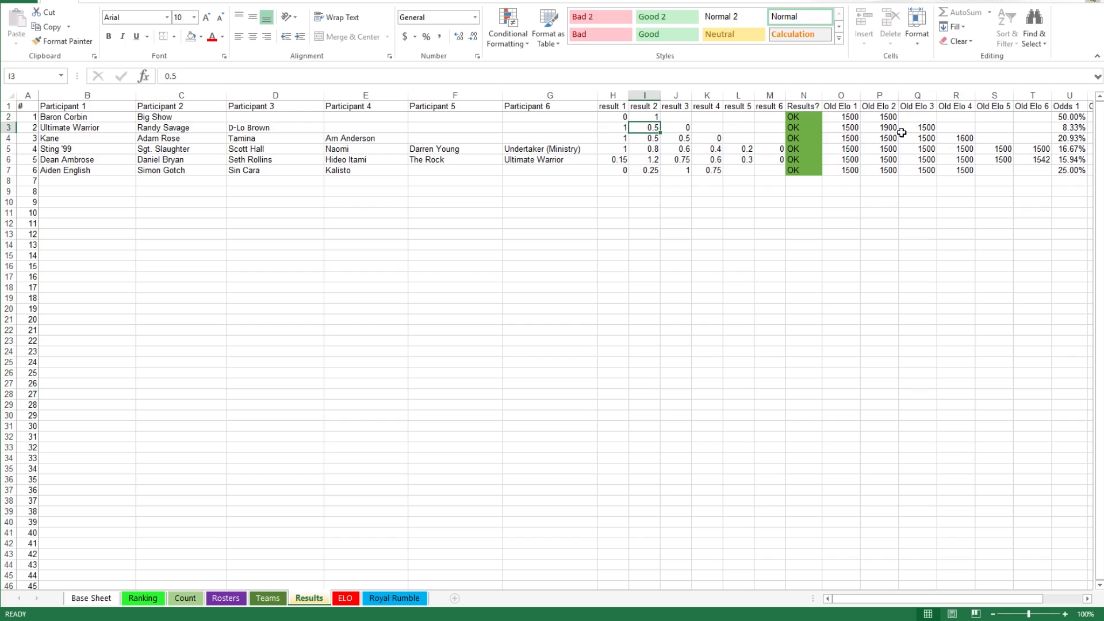
left_click_drag(914, 601, 924, 604)
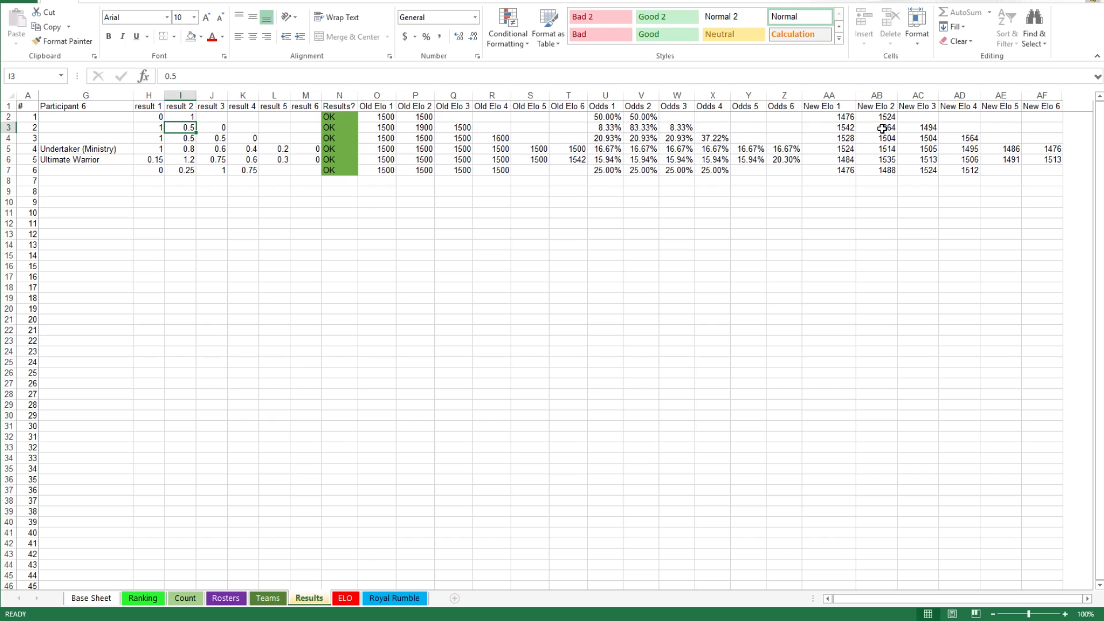
left_click(837, 130)
left_click_drag(930, 602, 987, 598)
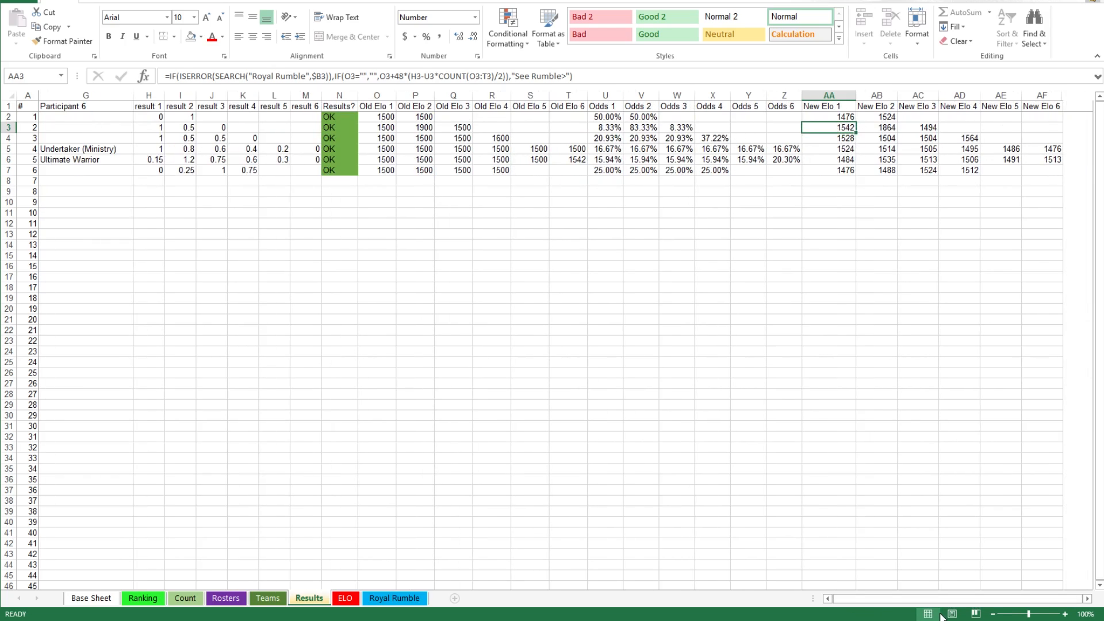
mouse_move(943, 600)
left_mouse_down()
mouse_move(894, 604)
mouse_move(948, 603)
left_mouse_up()
scroll(908, 599, "left", 2)
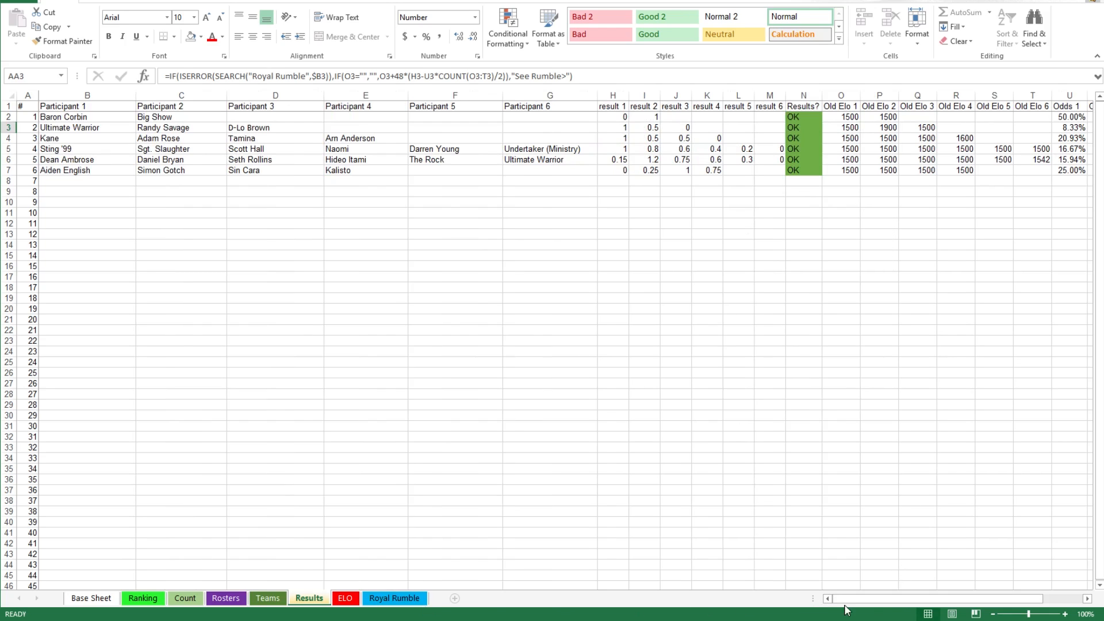
left_click_drag(866, 600, 993, 523)
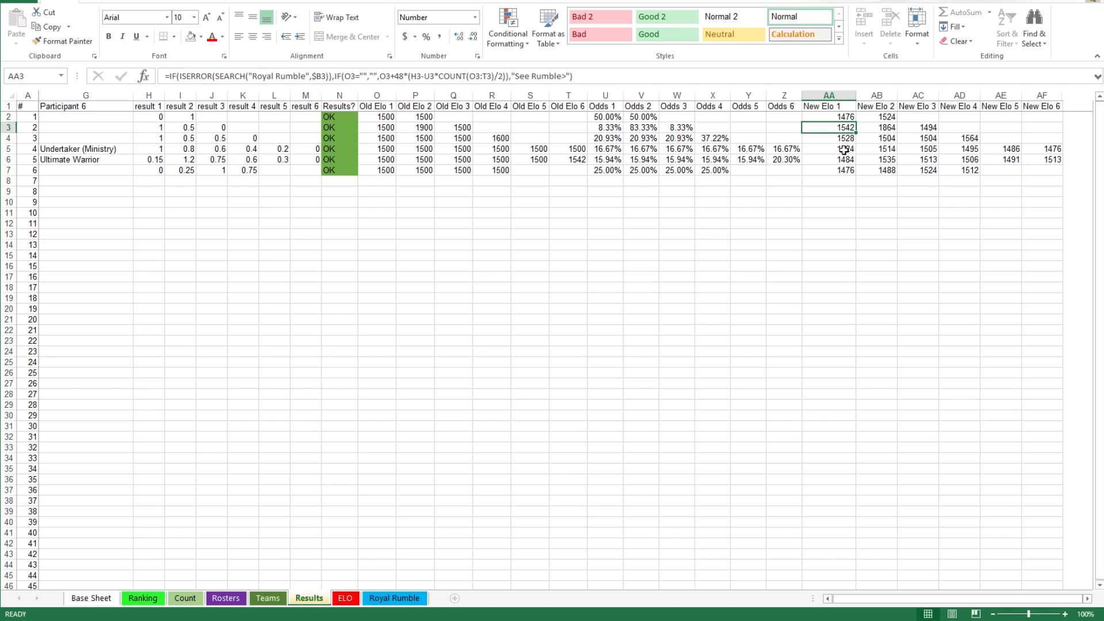
Step: Review the Rosters sheet, checking the face/heel entries of the Nitro roster and Stevie Ray's row under Lucha Underground
left_click(226, 598)
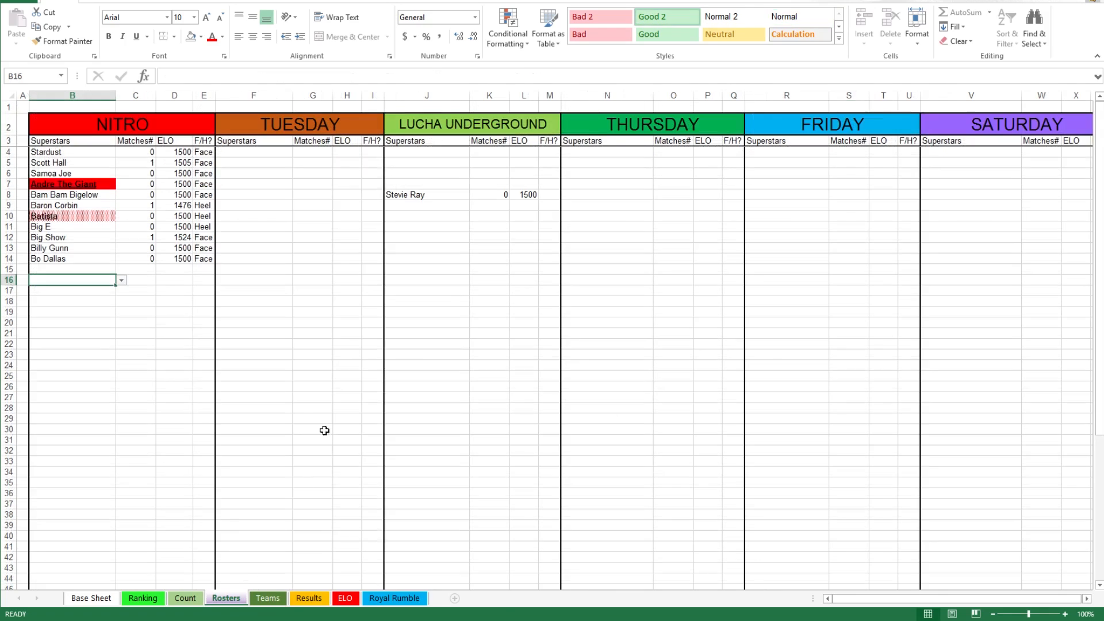
left_click(185, 599)
left_click(226, 598)
left_click(205, 259)
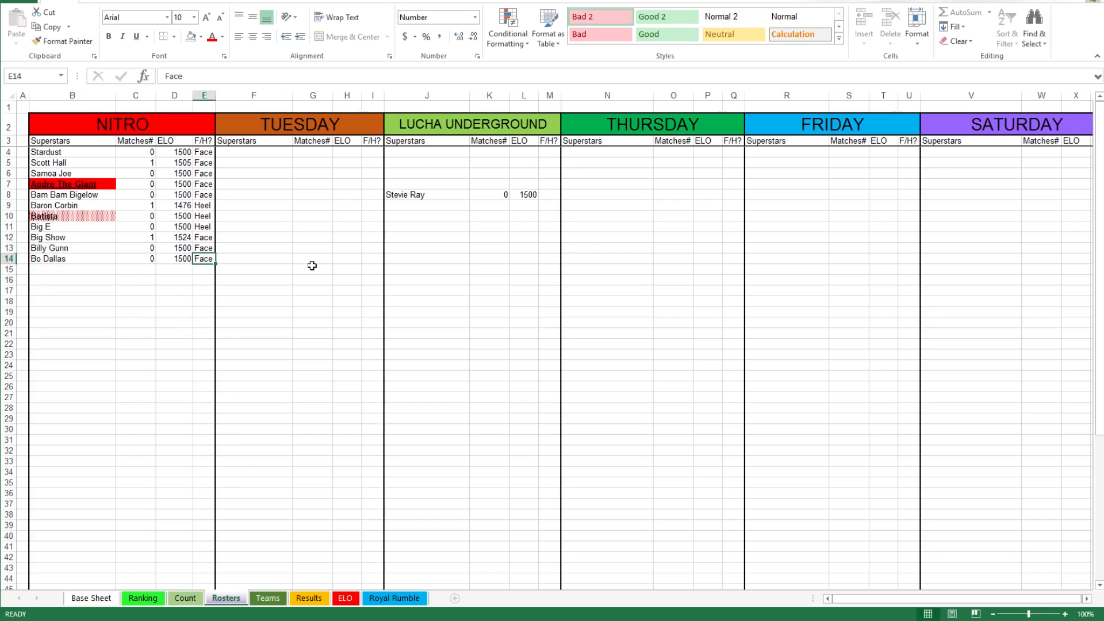
left_click(544, 196)
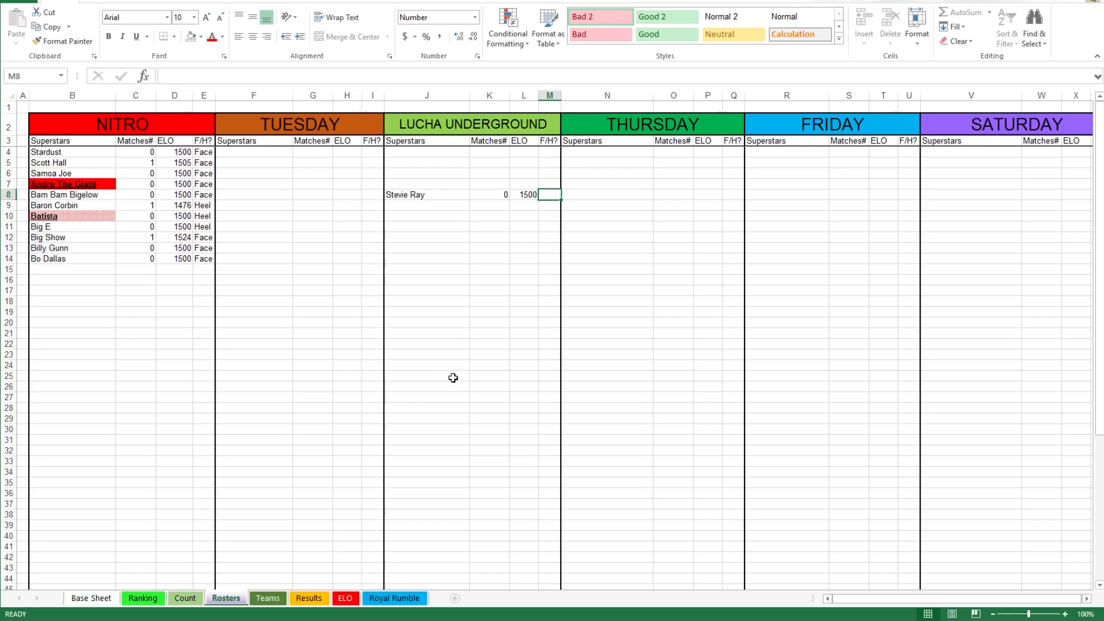
key("Return")
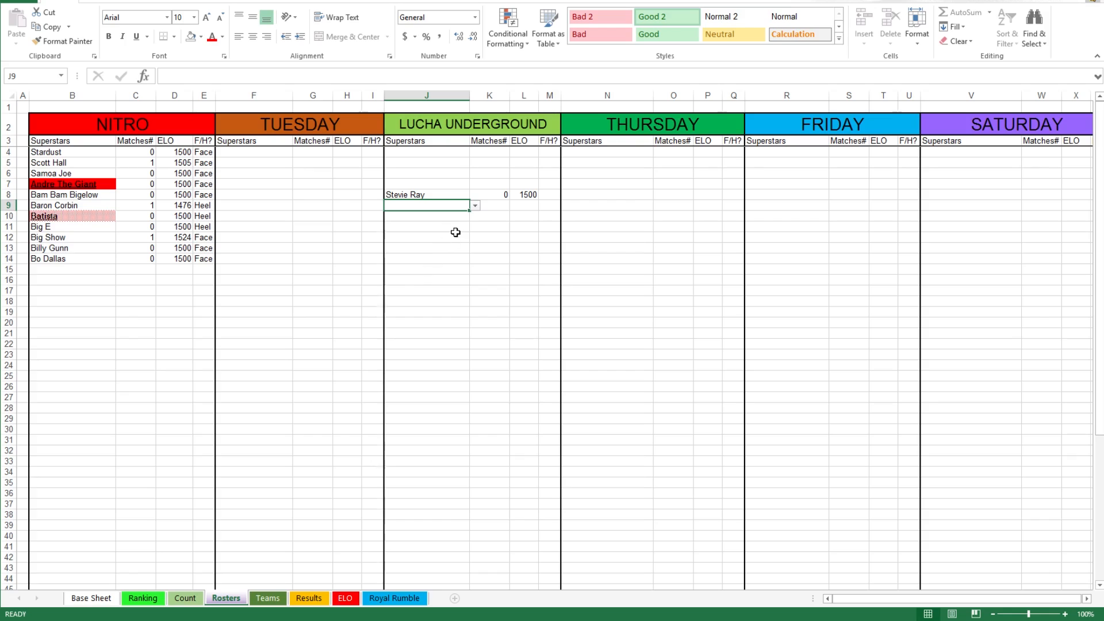